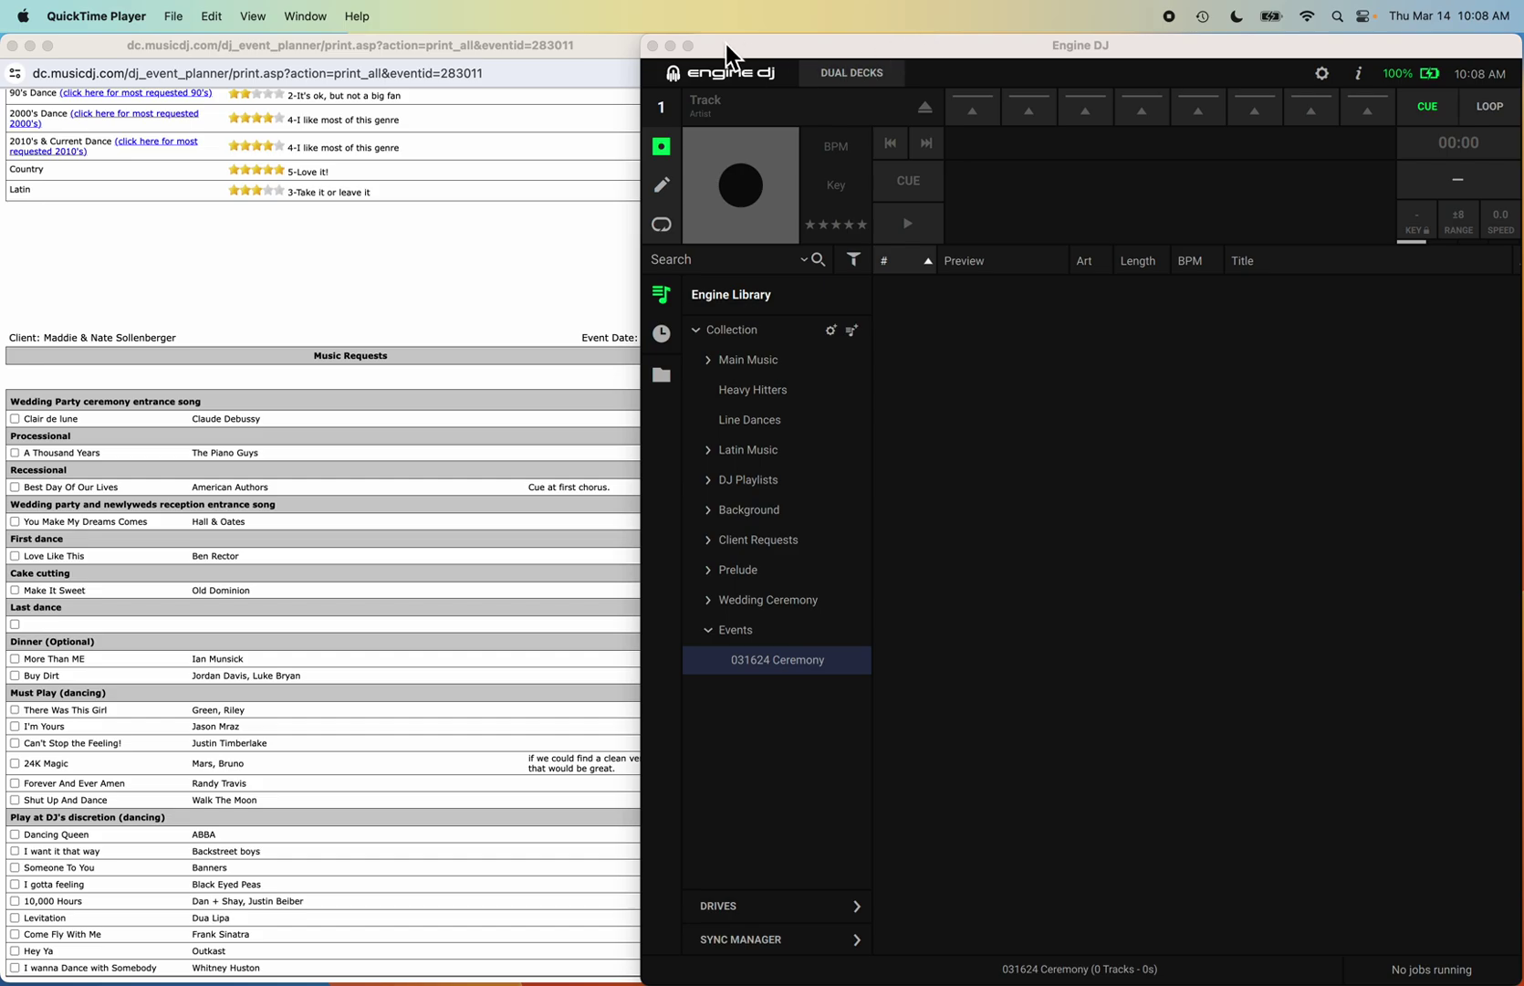
Create a new playlist named '031624 Reception' under Events.
{"action": "mouse_move", "coordinate": [725, 44]}
{"action": "left_mouse_down"}
{"action": "mouse_move", "coordinate": [652, 31]}
{"action": "mouse_move", "coordinate": [732, 32]}
{"action": "left_mouse_up"}
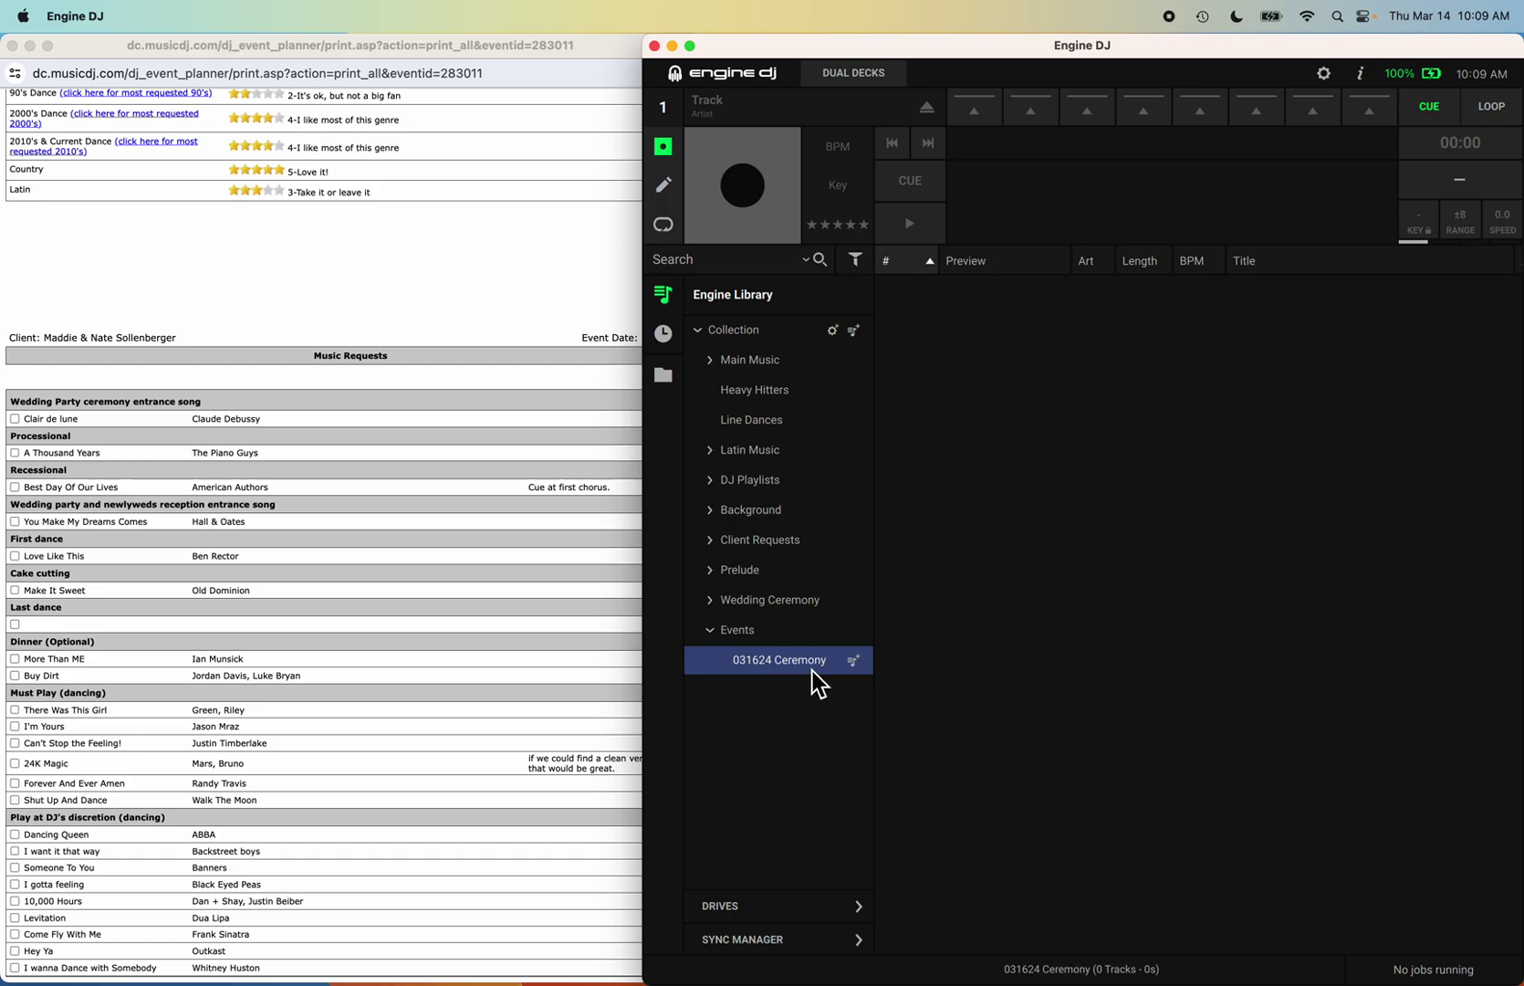
{"action": "left_click", "coordinate": [855, 633]}
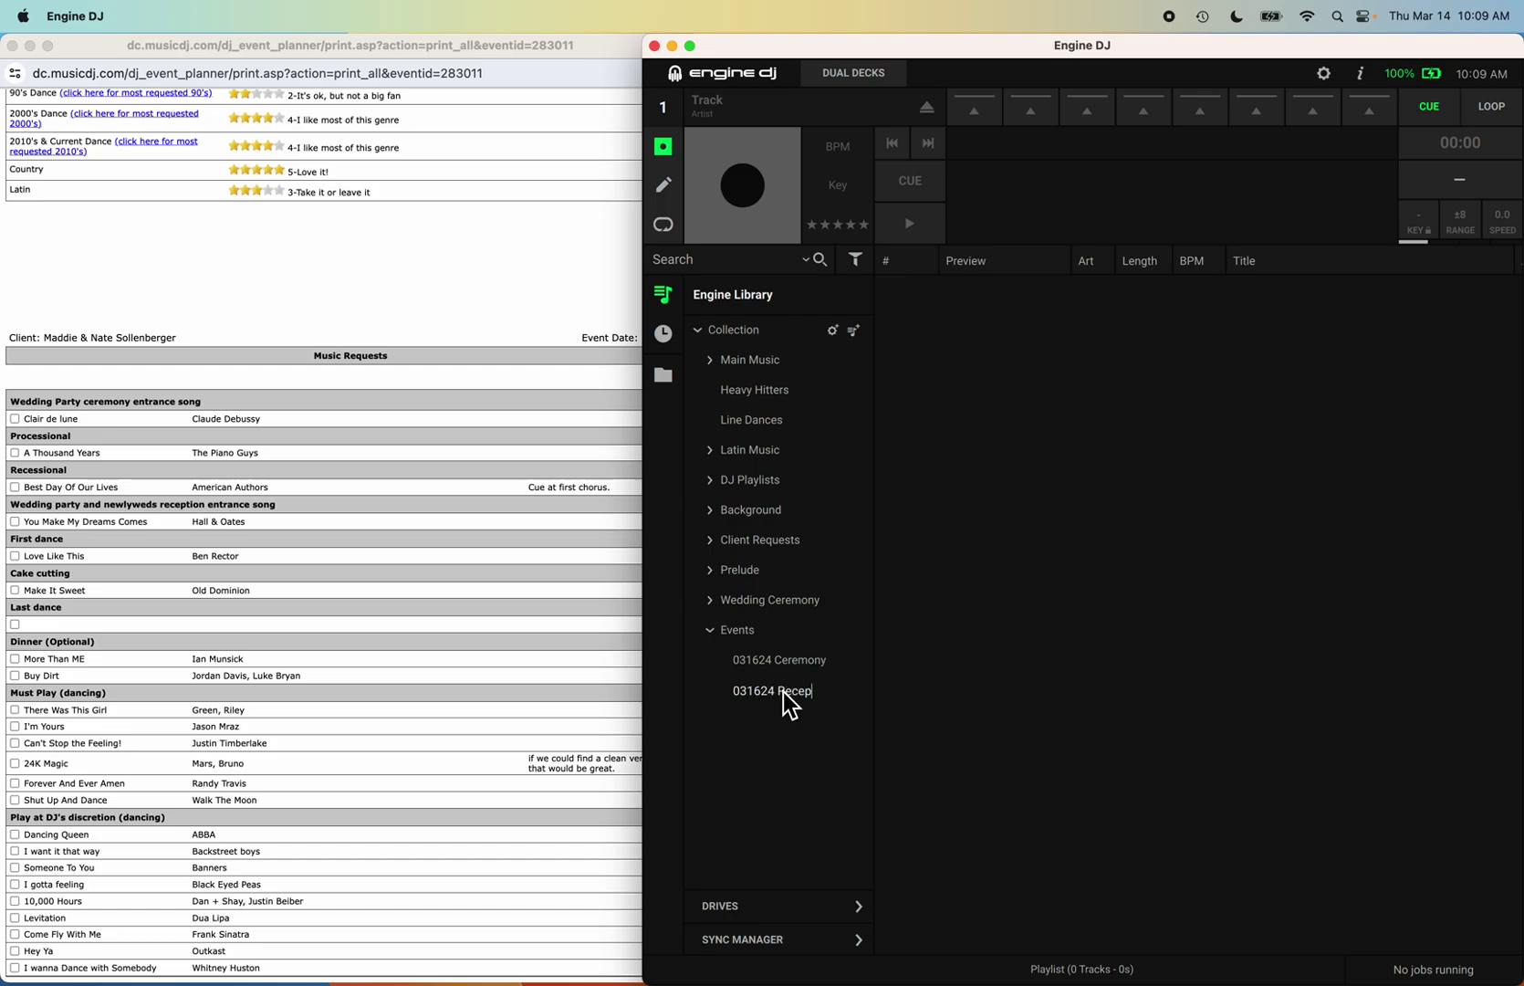
{"action": "type", "text": "031624 Reception"}
{"action": "key", "text": "Return"}
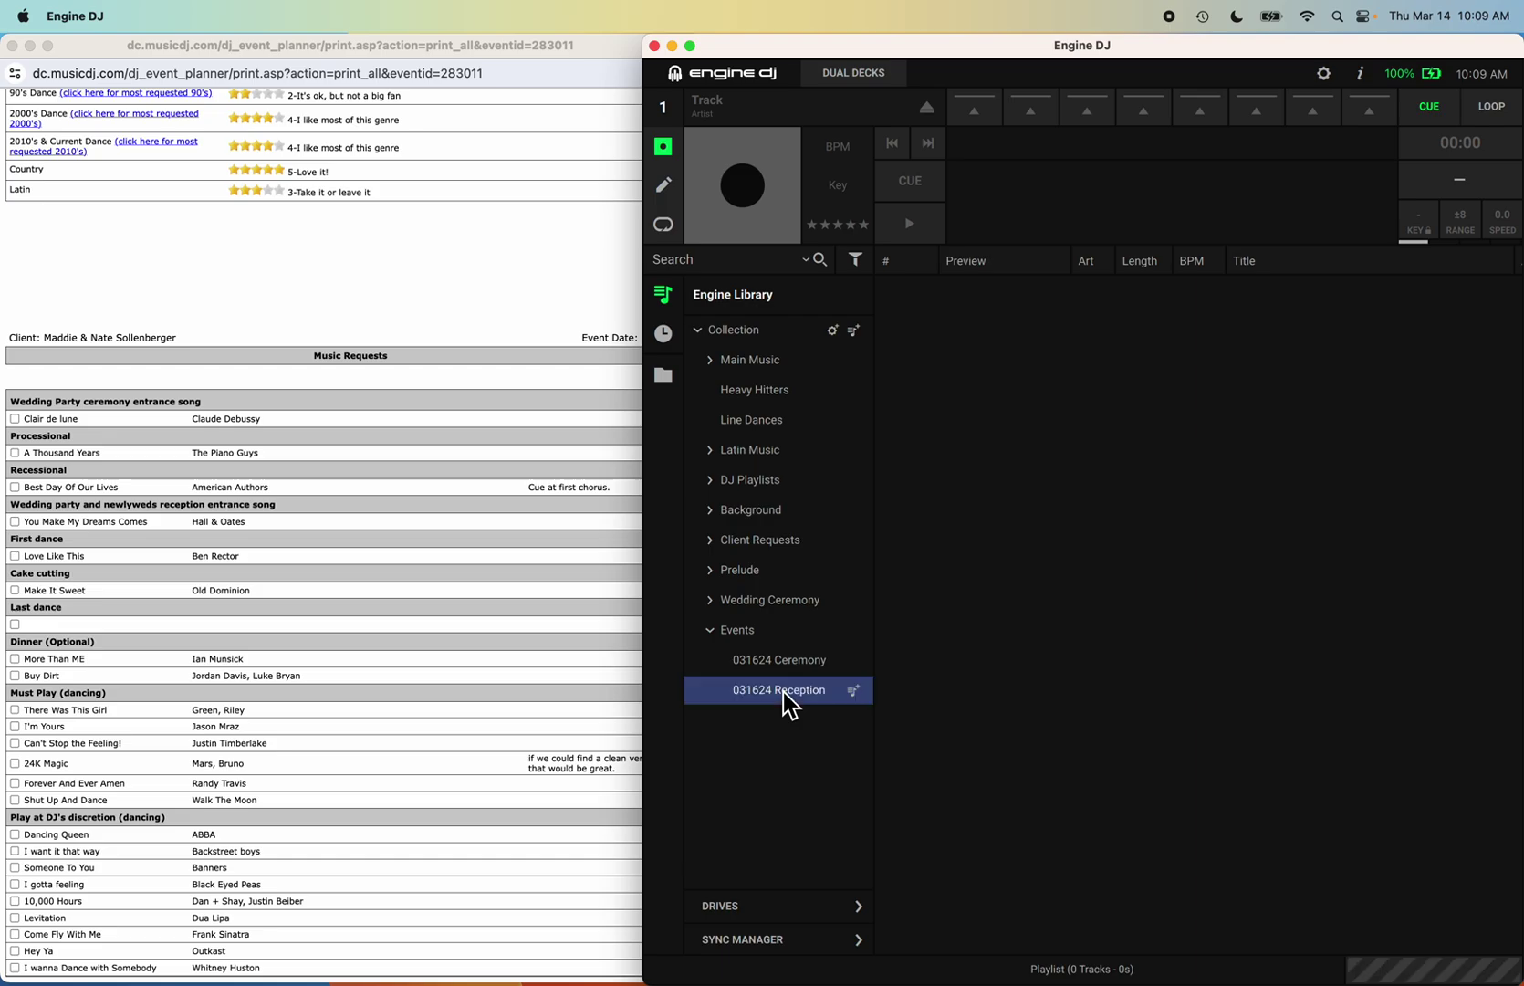
Add a second playlist named '031624 MP PIP' under Events.
{"action": "left_click", "coordinate": [855, 634]}
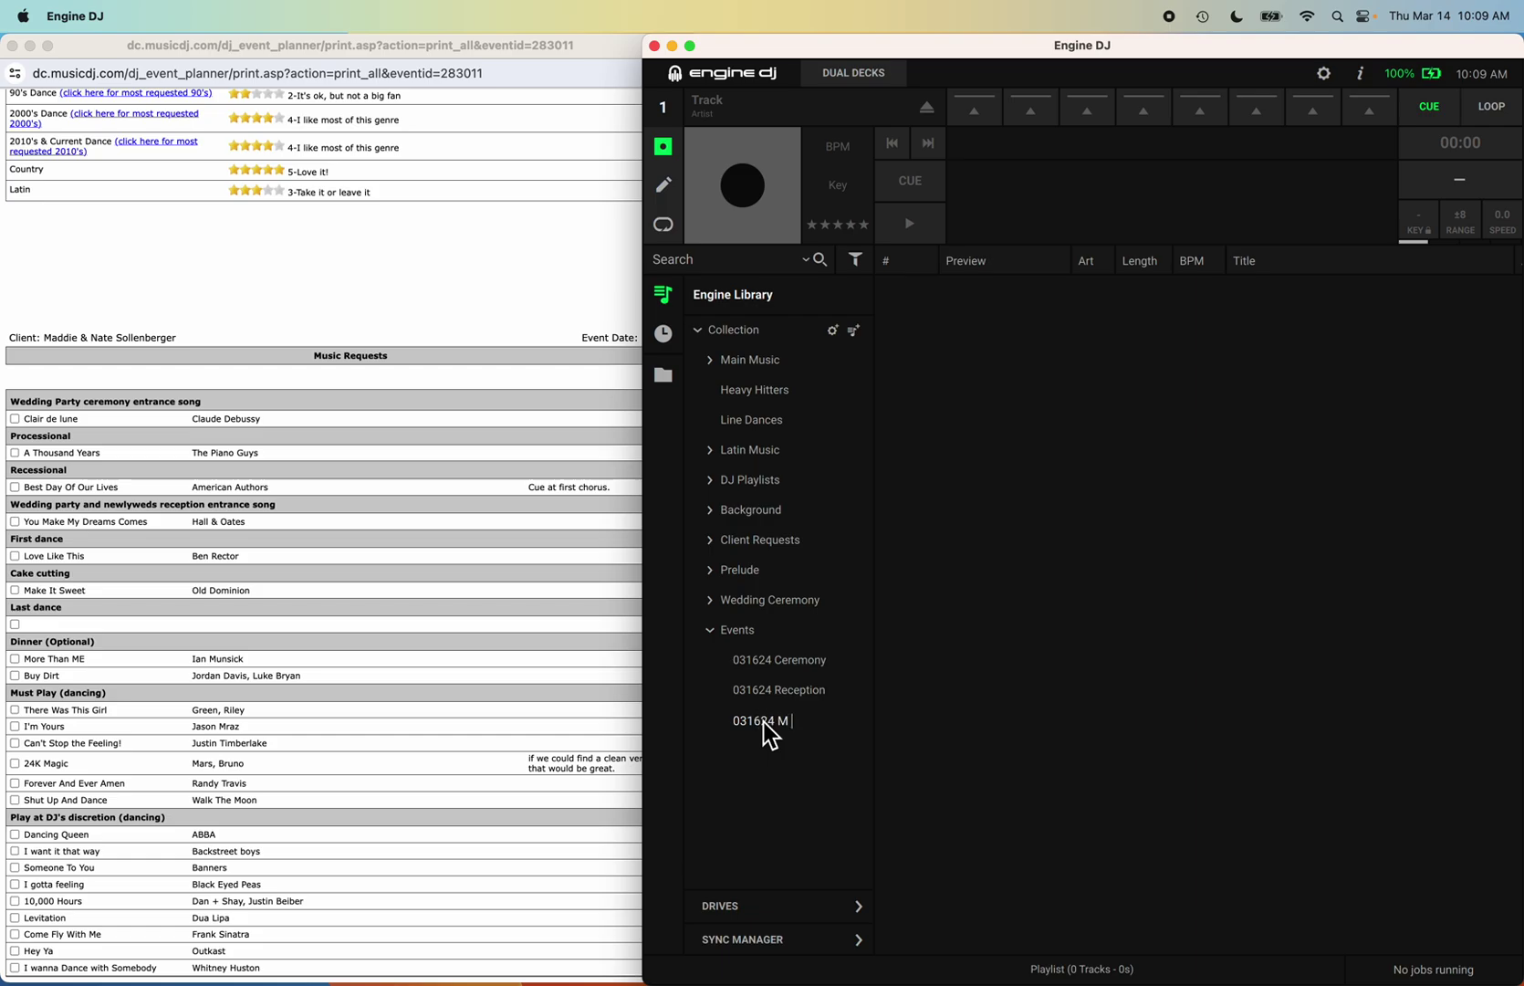
{"action": "type", "text": "031624 MP PIP"}
{"action": "key", "text": "Return"}
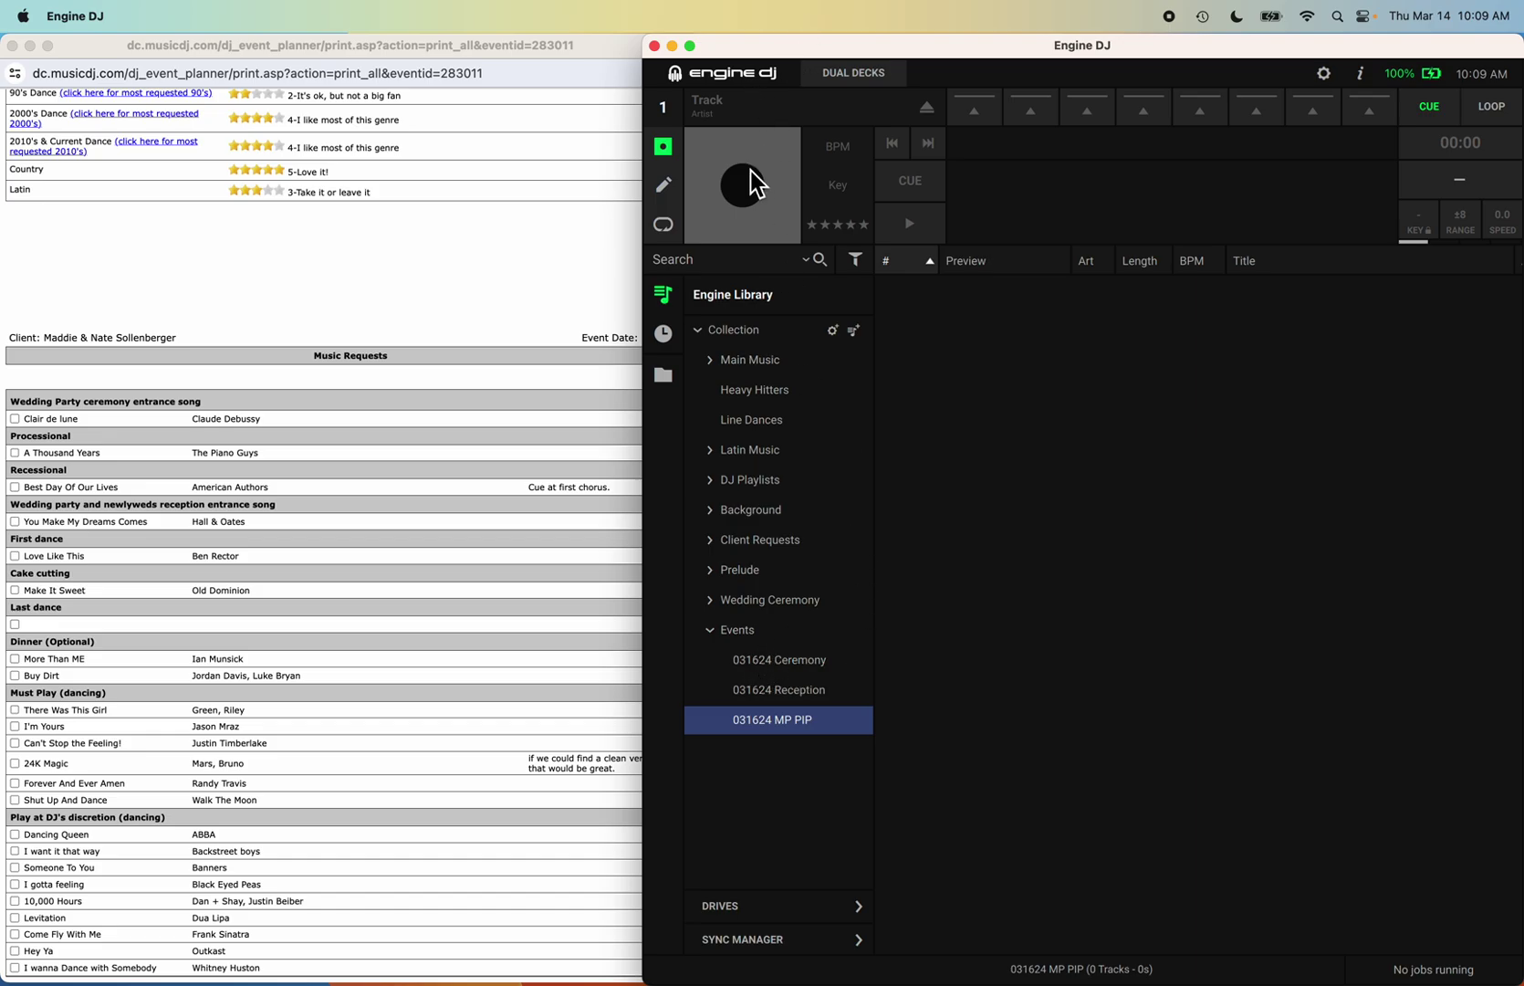
List all 62417 Collection tracks, browse them, and place the cursor in the search box.
{"action": "left_click", "coordinate": [728, 331]}
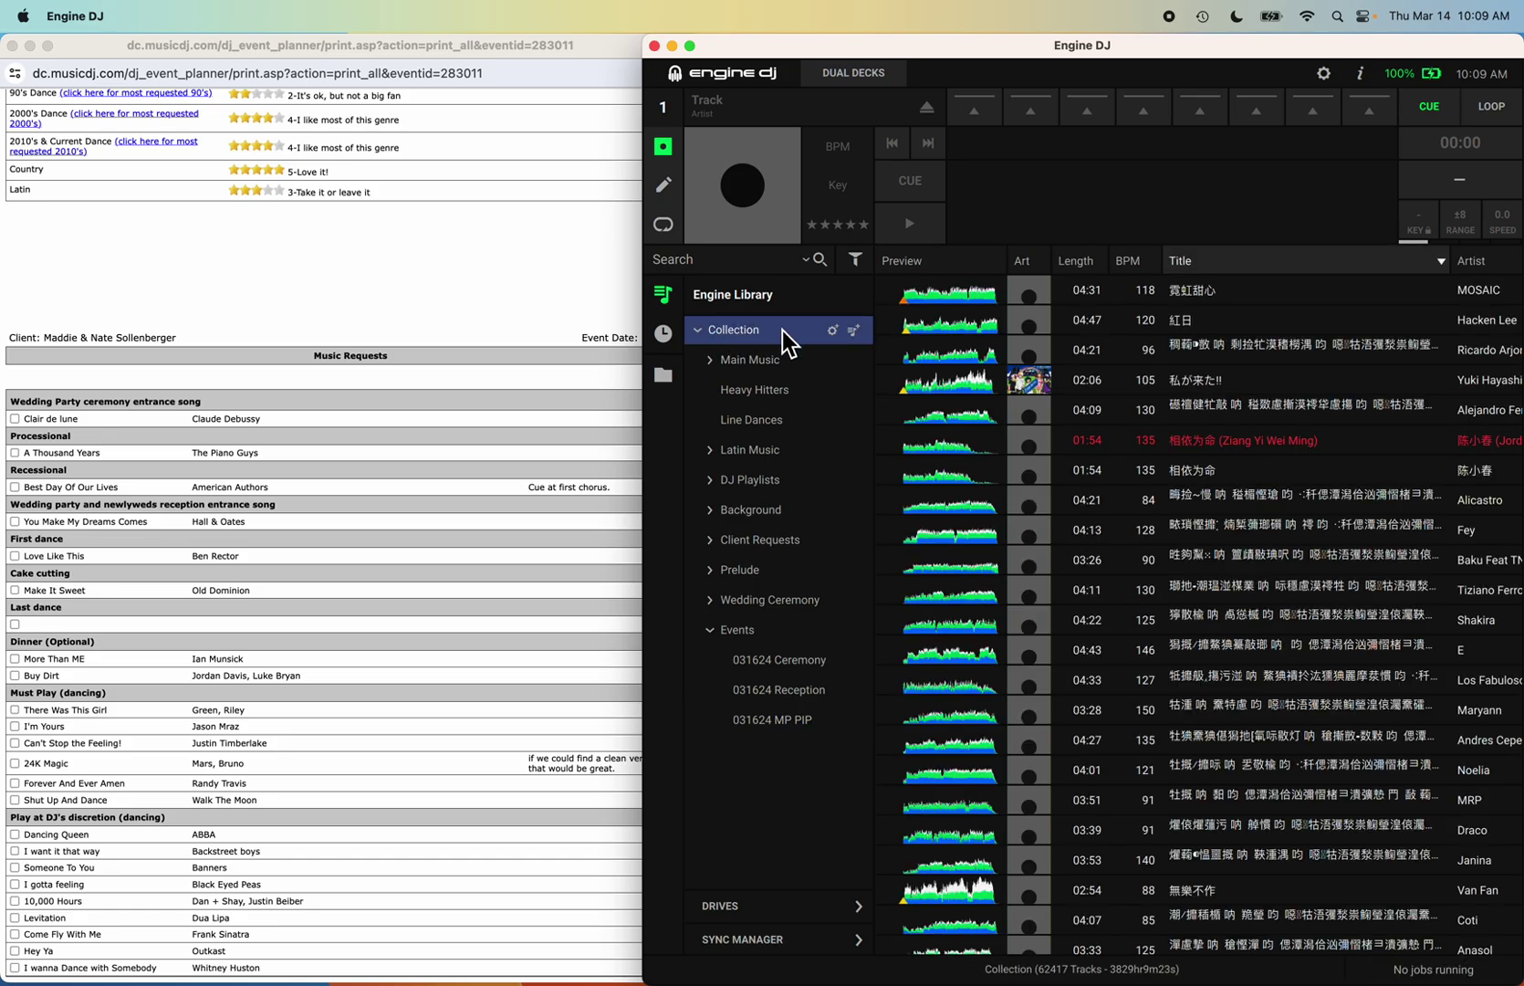
{"action": "mouse_move", "coordinate": [1004, 972]}
{"action": "scroll", "coordinate": [1223, 726], "scroll_direction": "down", "scroll_amount": 15}
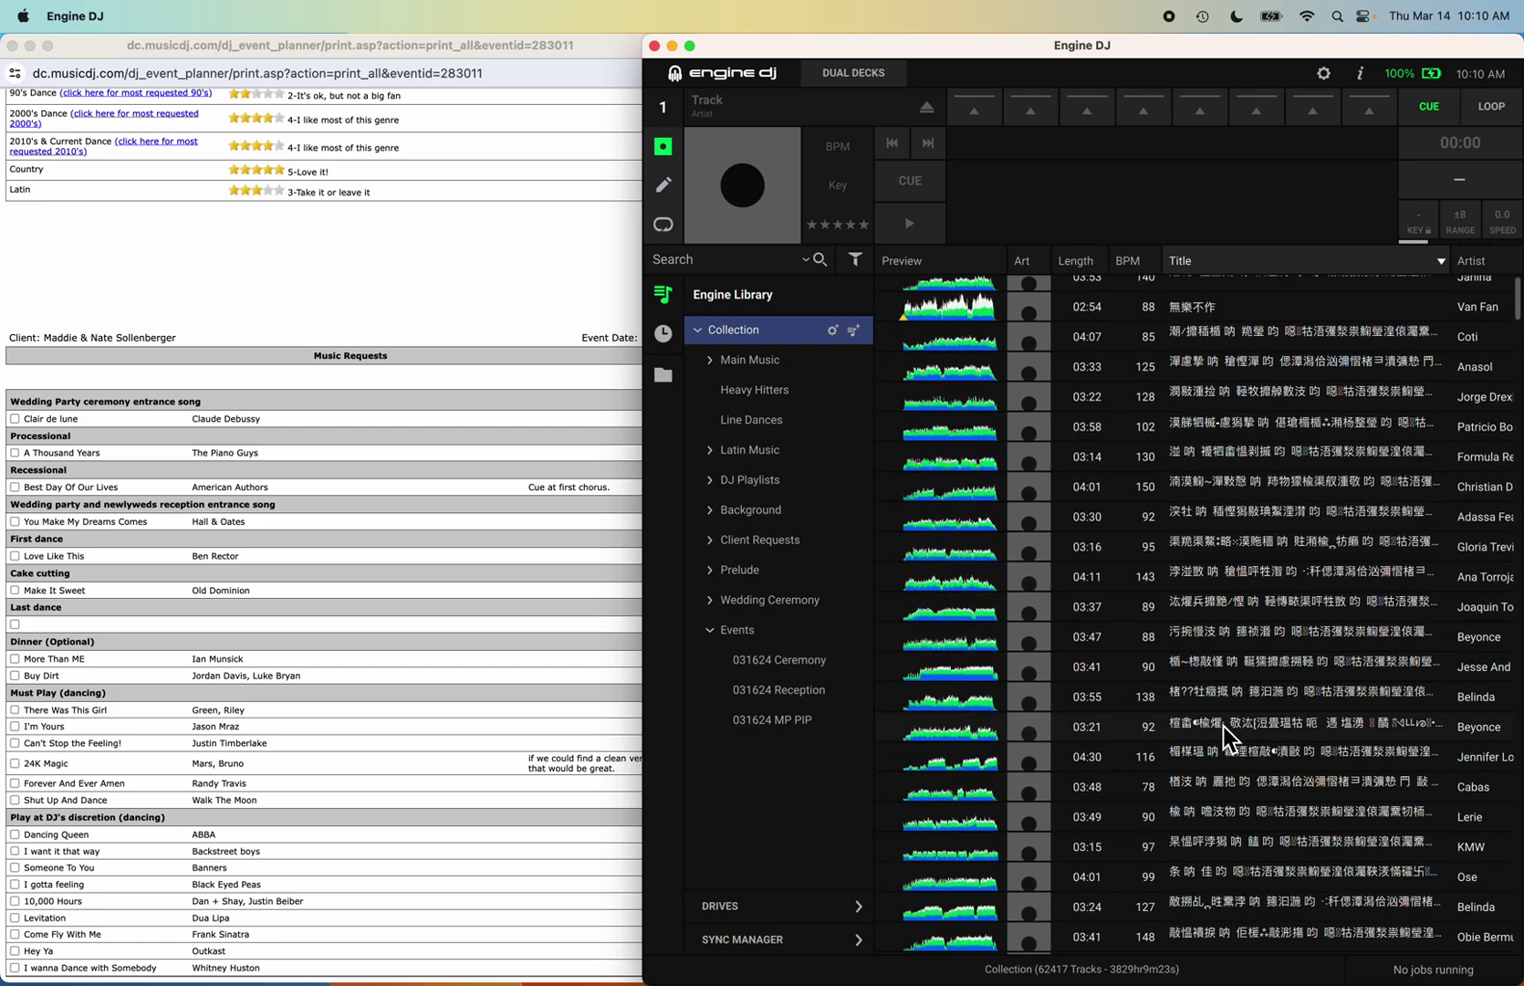
{"action": "scroll", "coordinate": [1223, 726], "scroll_direction": "up", "scroll_amount": 15}
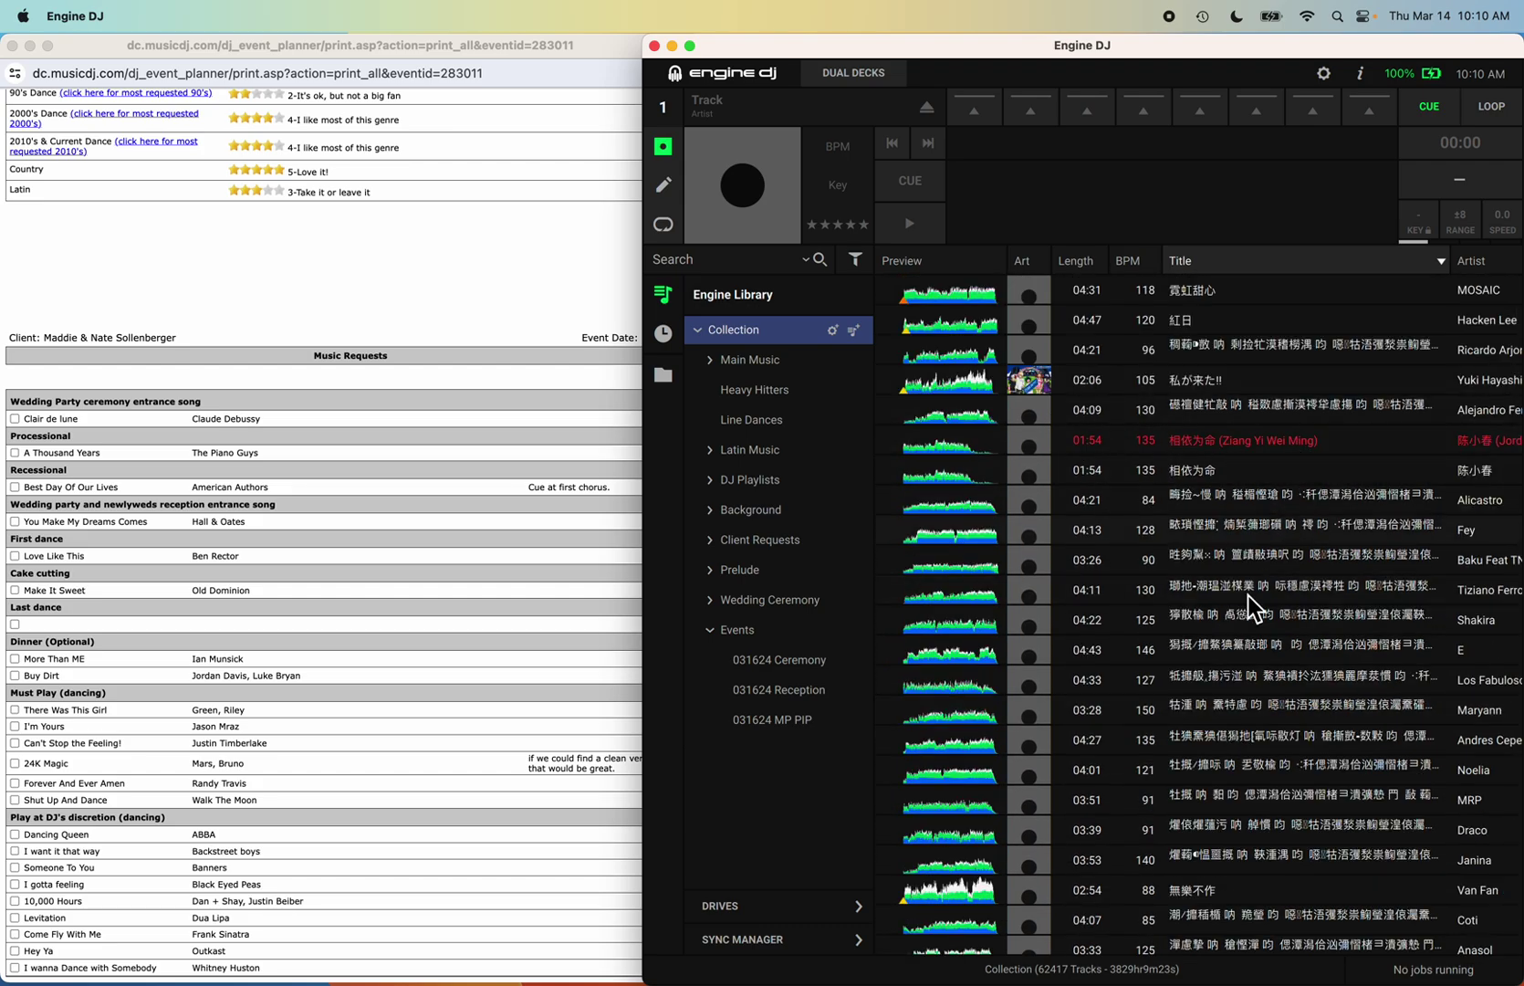
{"action": "left_click", "coordinate": [714, 260]}
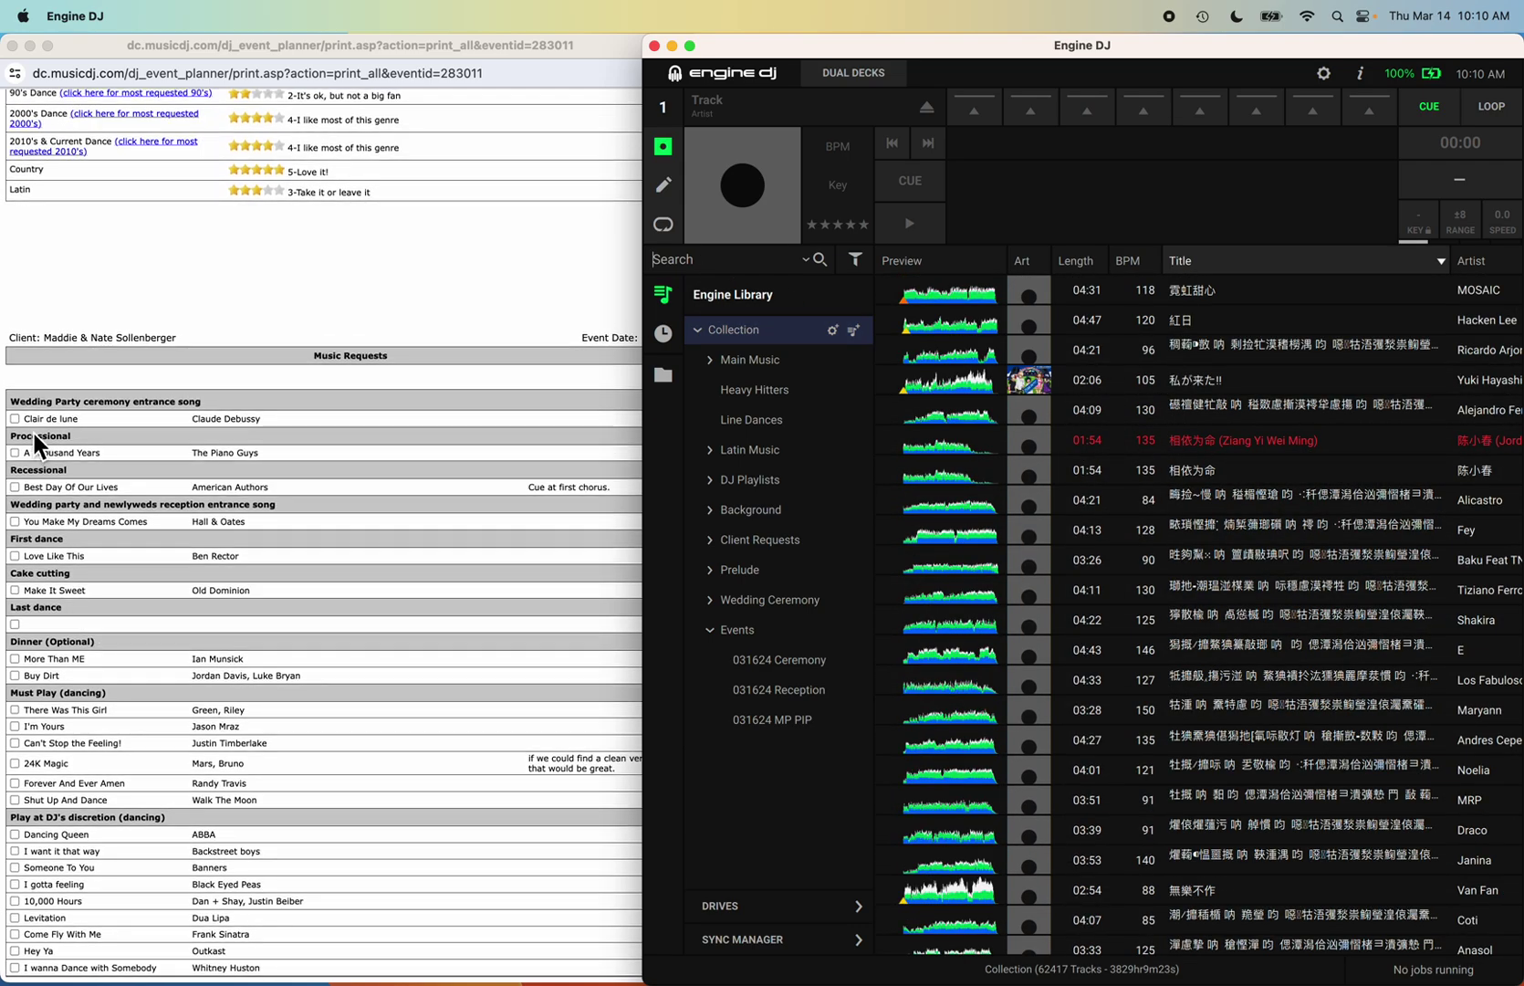
Copy 'Claude Debussy' from the request sheet into the library search.
{"action": "left_click", "coordinate": [188, 415]}
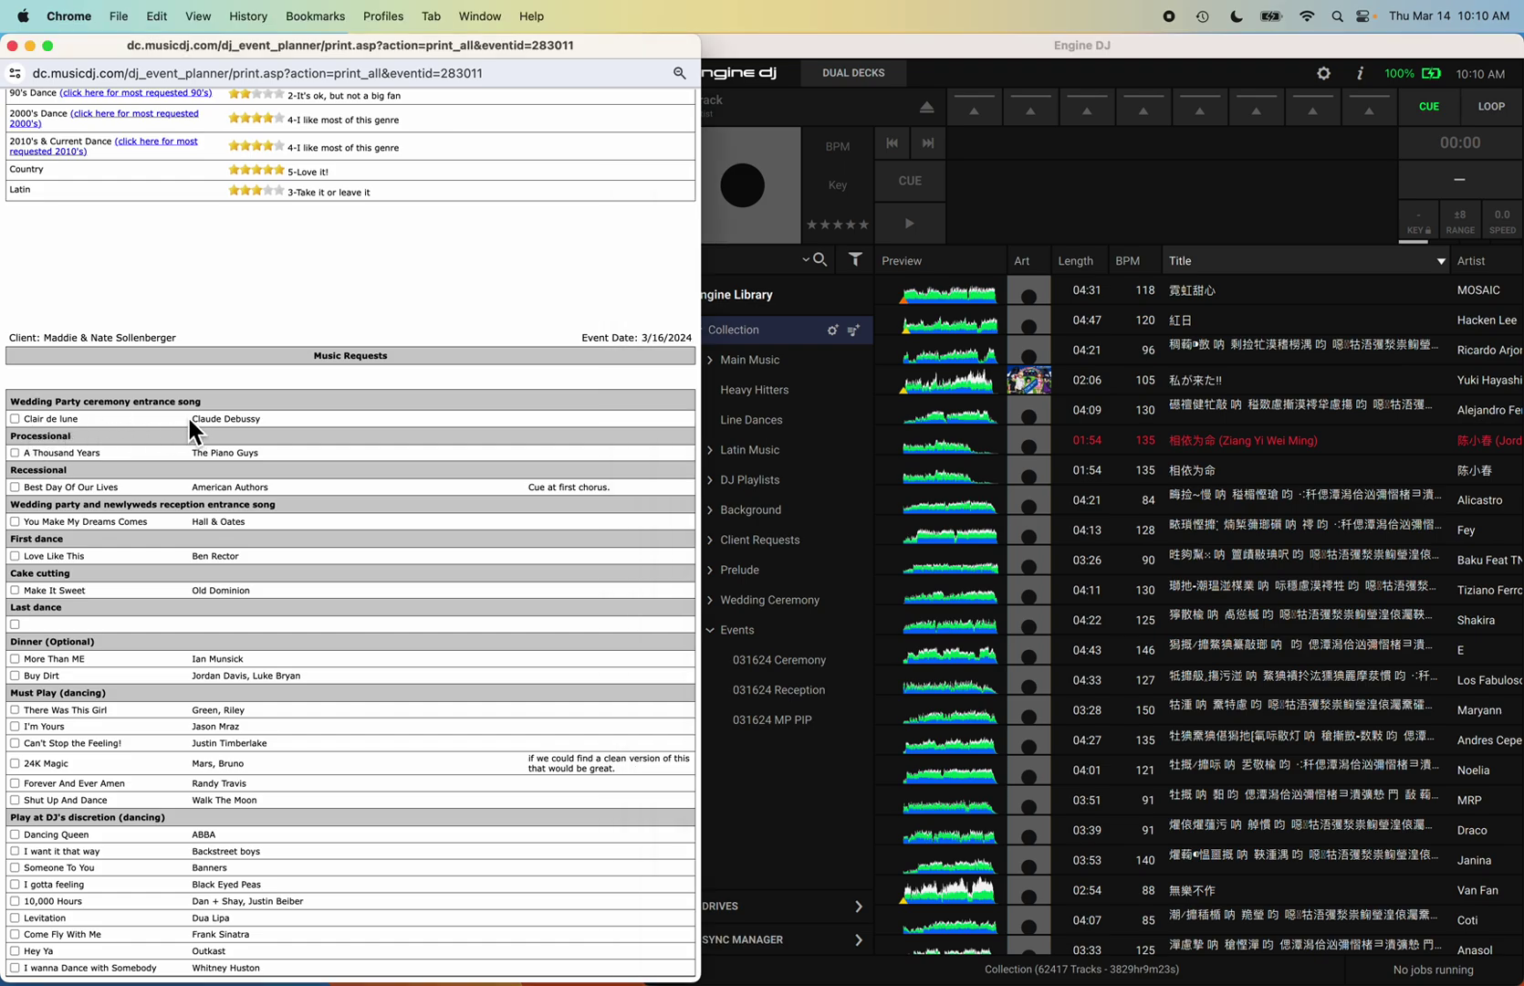
{"action": "left_click_drag", "start_coordinate": [267, 418], "coordinate": [192, 417]}
{"action": "key", "text": "super+c"}
{"action": "left_click", "coordinate": [731, 254]}
{"action": "key", "text": "super+v"}
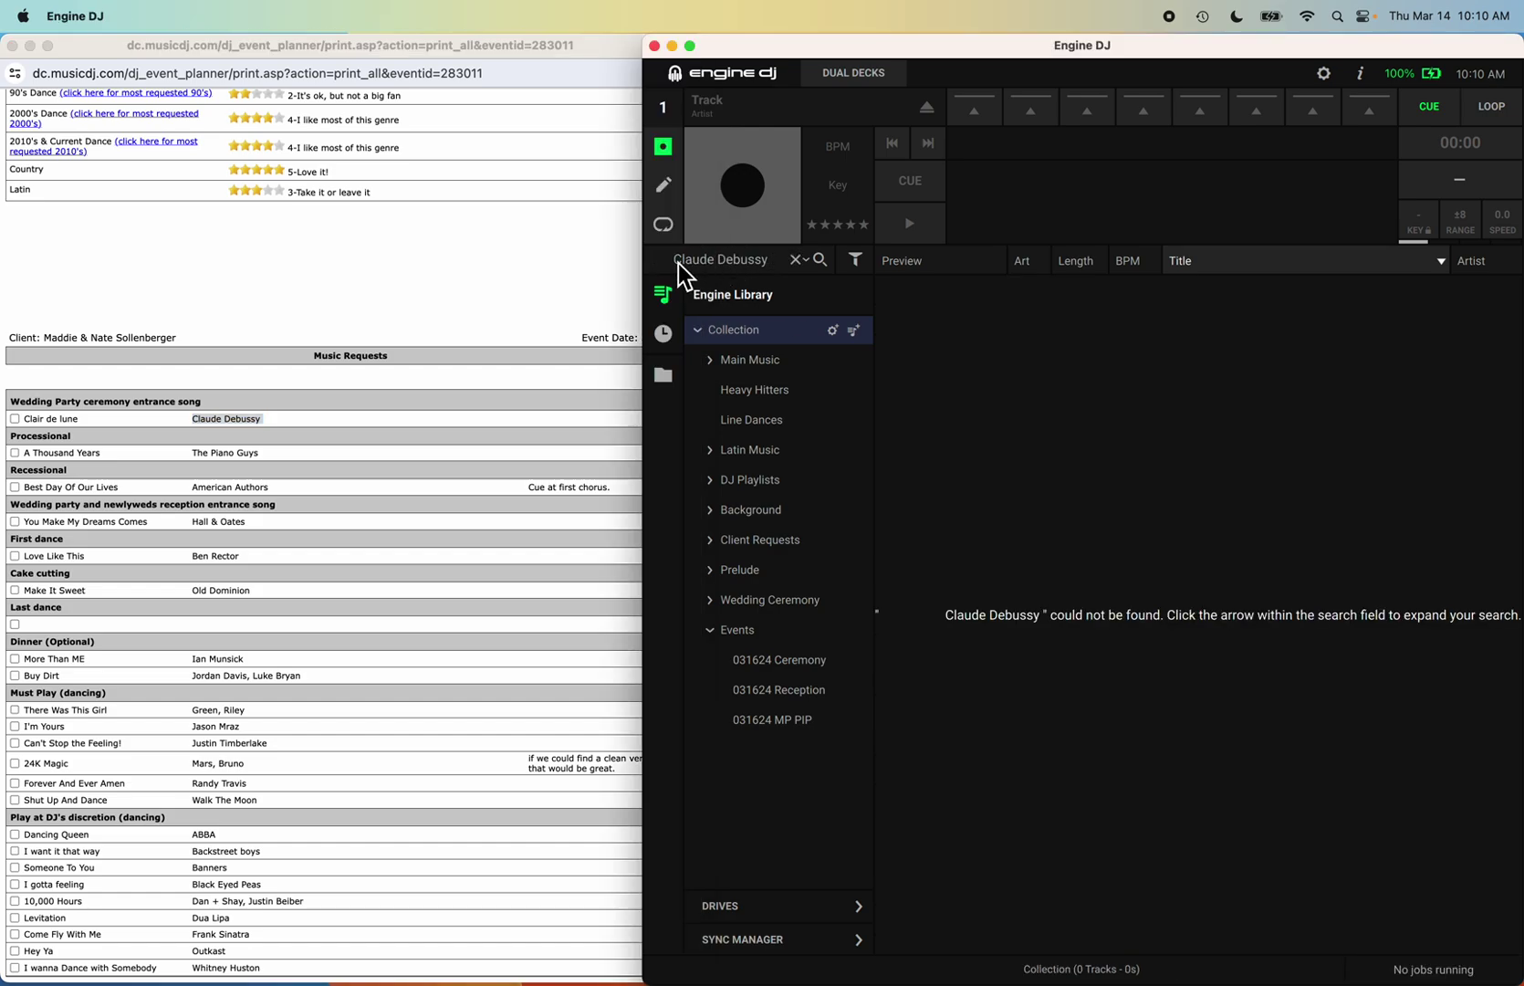
Trim the search to 'Debussy' and open the options for the first Claire De Lune result.
{"action": "key", "text": "Return"}
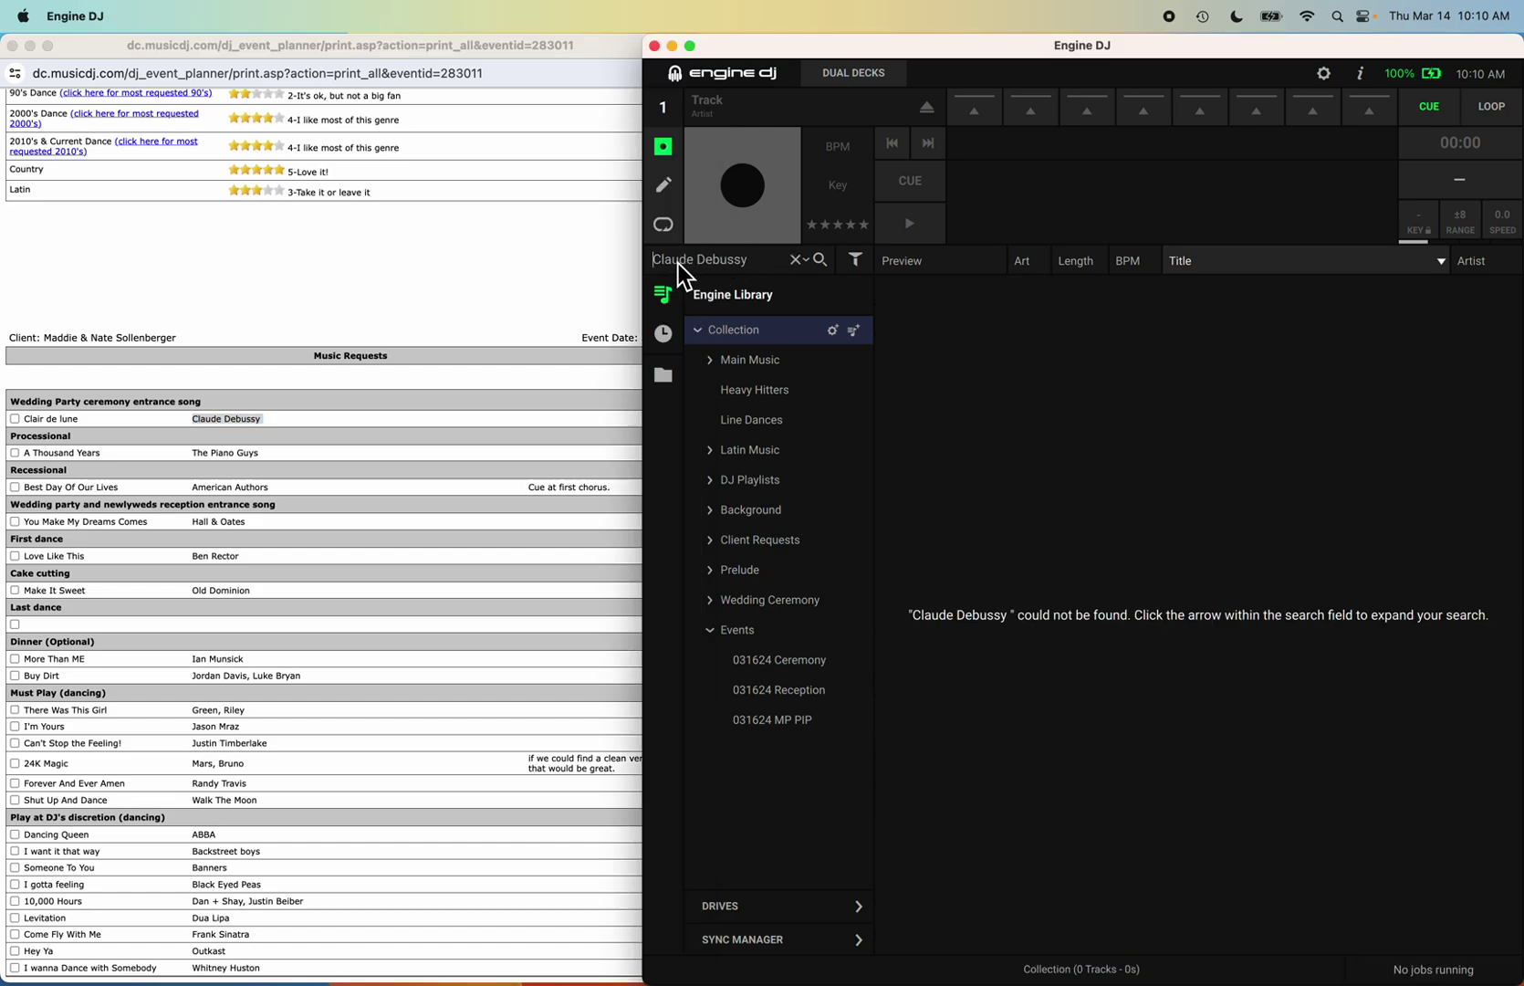
{"action": "left_click", "coordinate": [753, 264]}
{"action": "left_click", "coordinate": [701, 260]}
{"action": "key", "text": "BackSpace"}
{"action": "key", "text": "BackSpace"}
{"action": "key", "text": "BackSpace"}
{"action": "key", "text": "BackSpace"}
{"action": "key", "text": "BackSpace"}
{"action": "key", "text": "BackSpace"}
{"action": "key", "text": "BackSpace"}
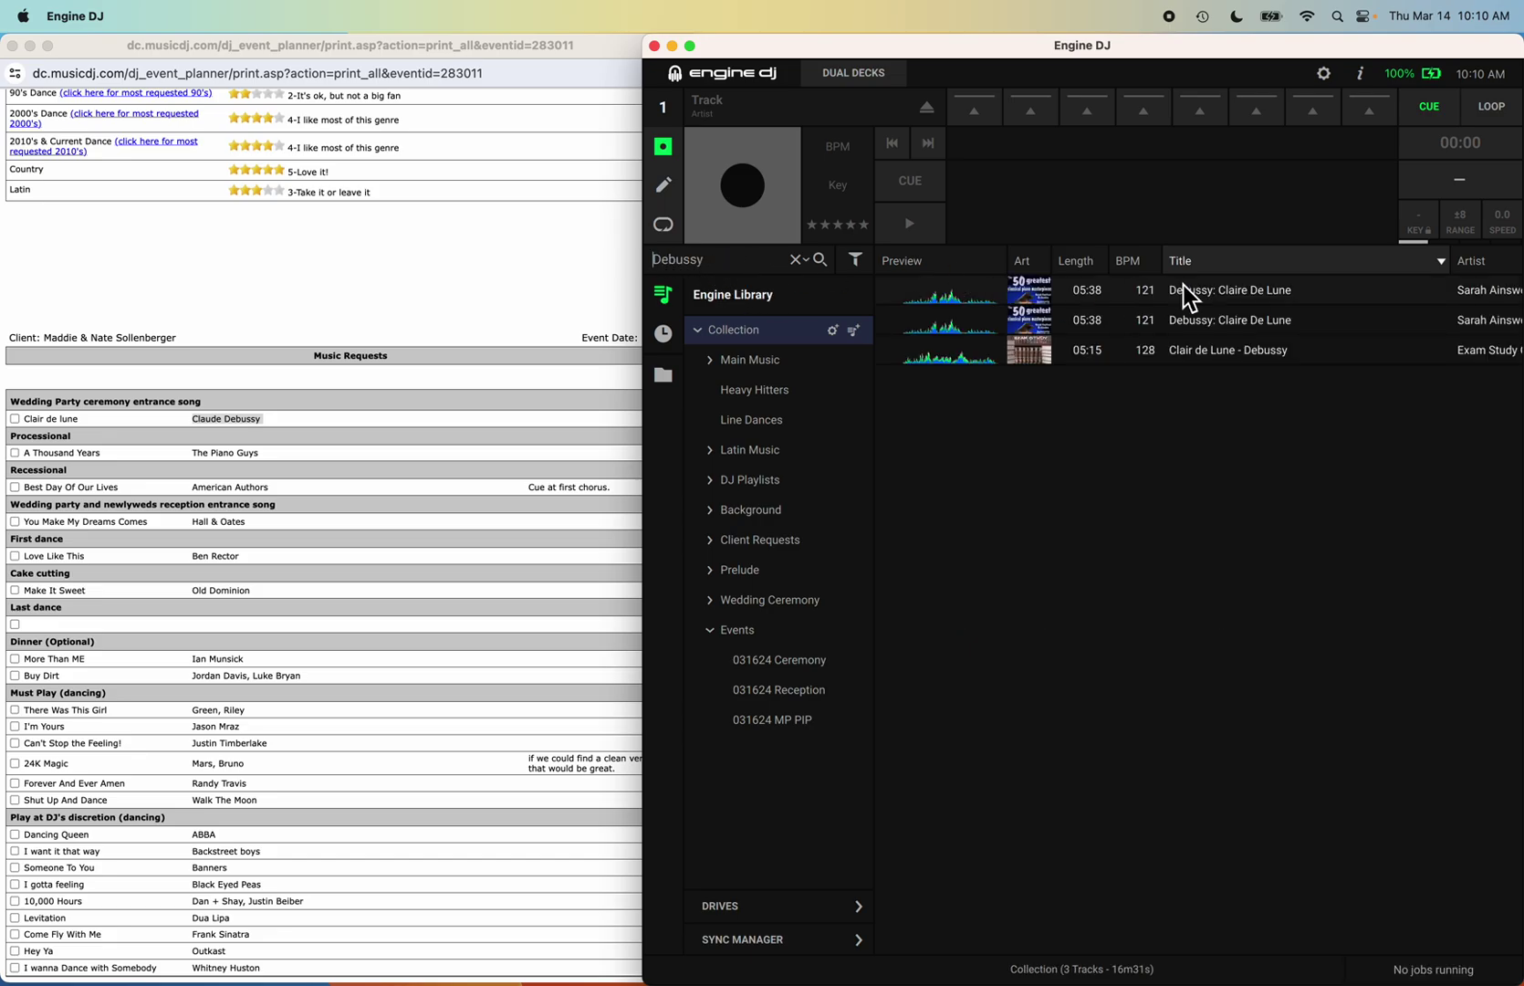
{"action": "left_click", "coordinate": [899, 296]}
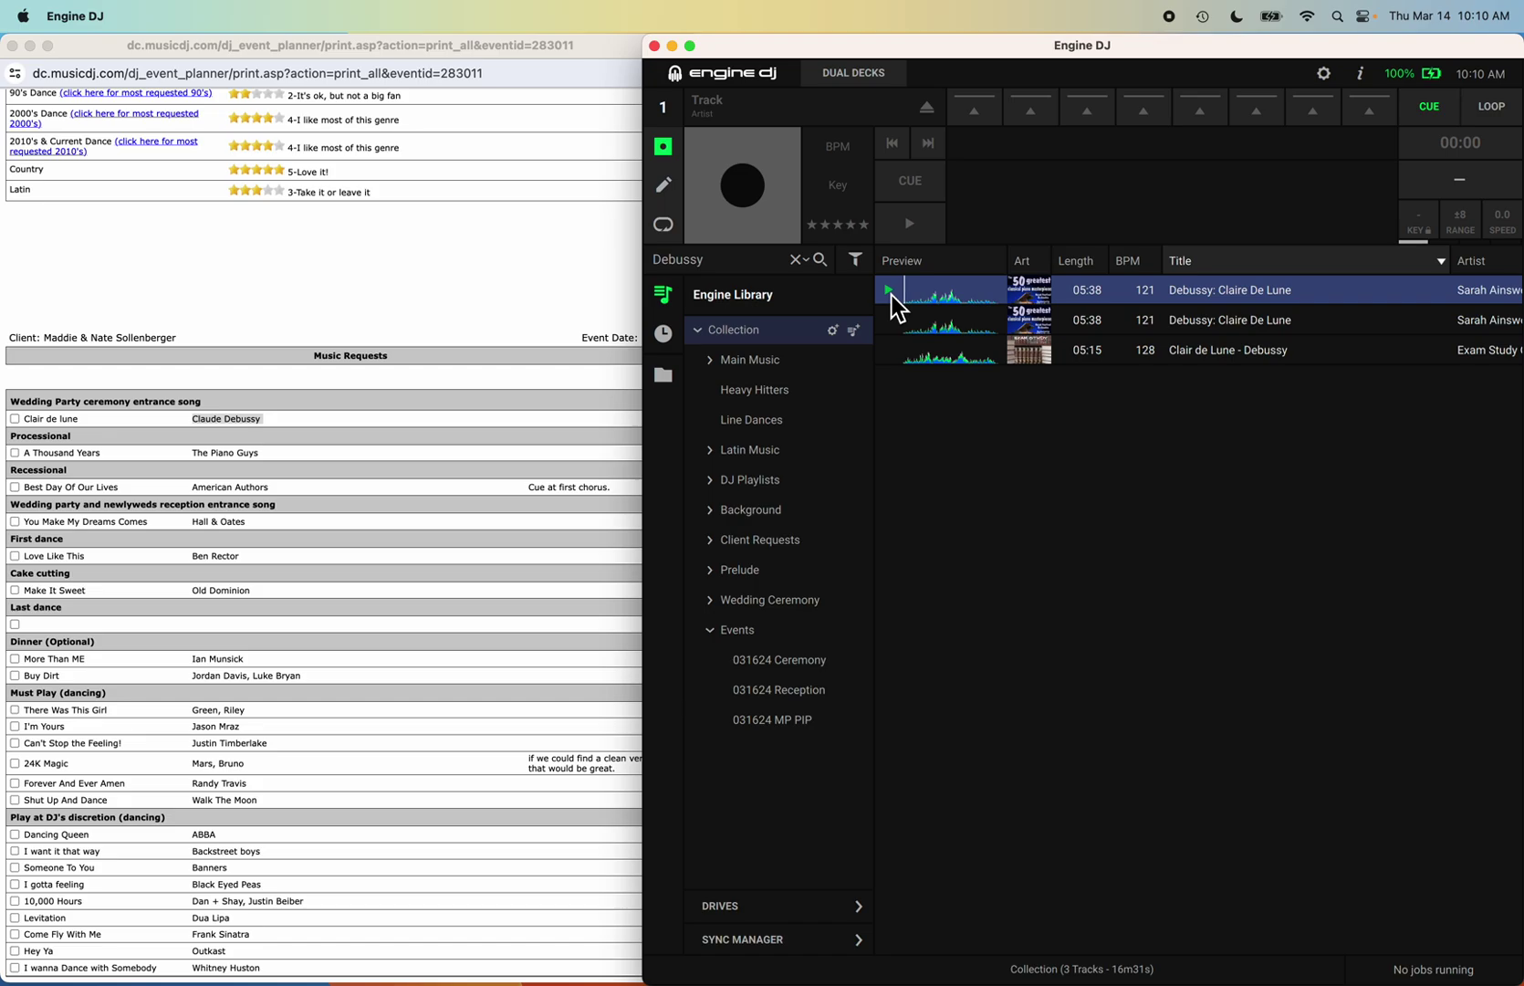
{"action": "key", "text": "XF86AudioRaiseVolume"}
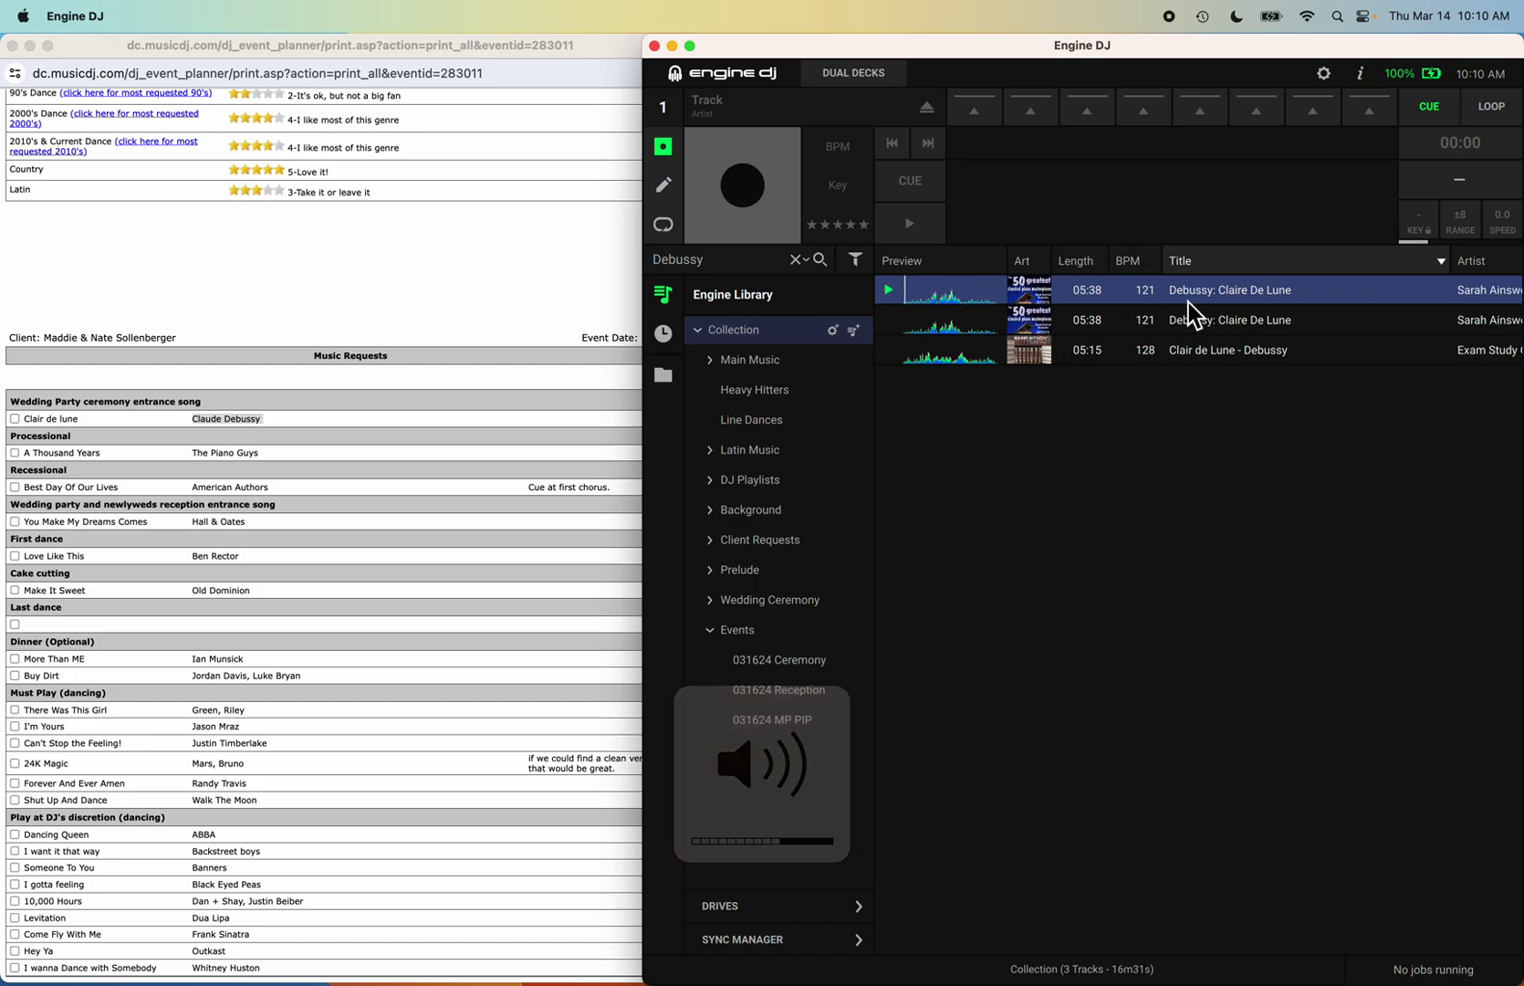
{"action": "right_click", "coordinate": [1208, 290]}
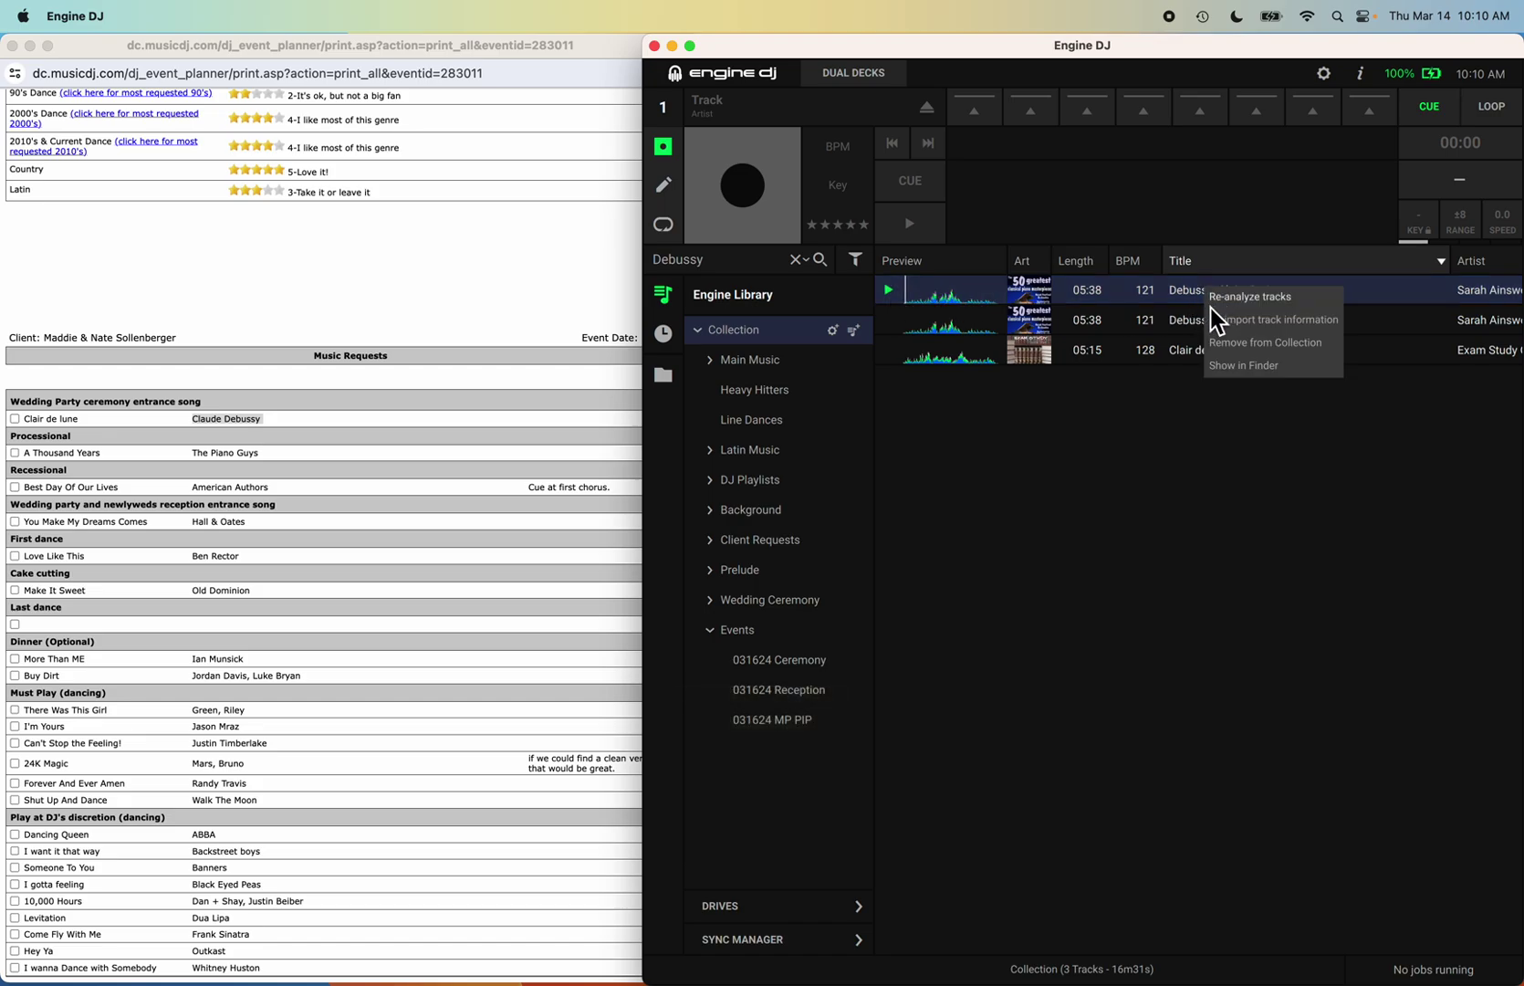
Reveal the Debussy Claire De Lune MP3 in Finder's column view with a wider artist column.
{"action": "left_click", "coordinate": [1252, 366]}
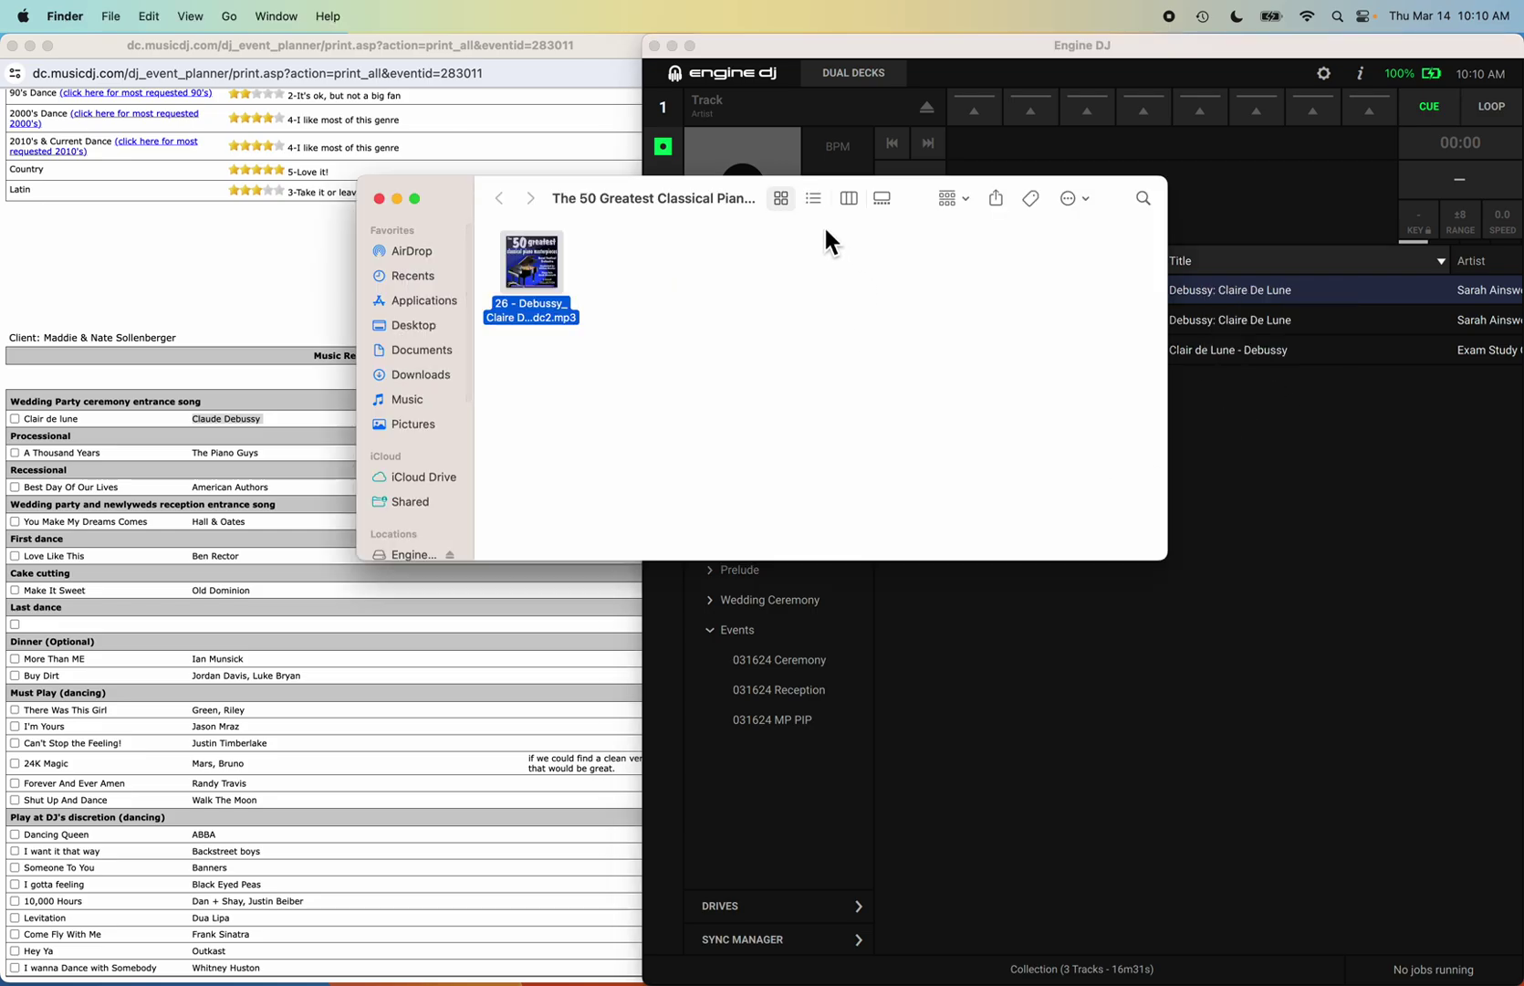
{"action": "left_click", "coordinate": [813, 199]}
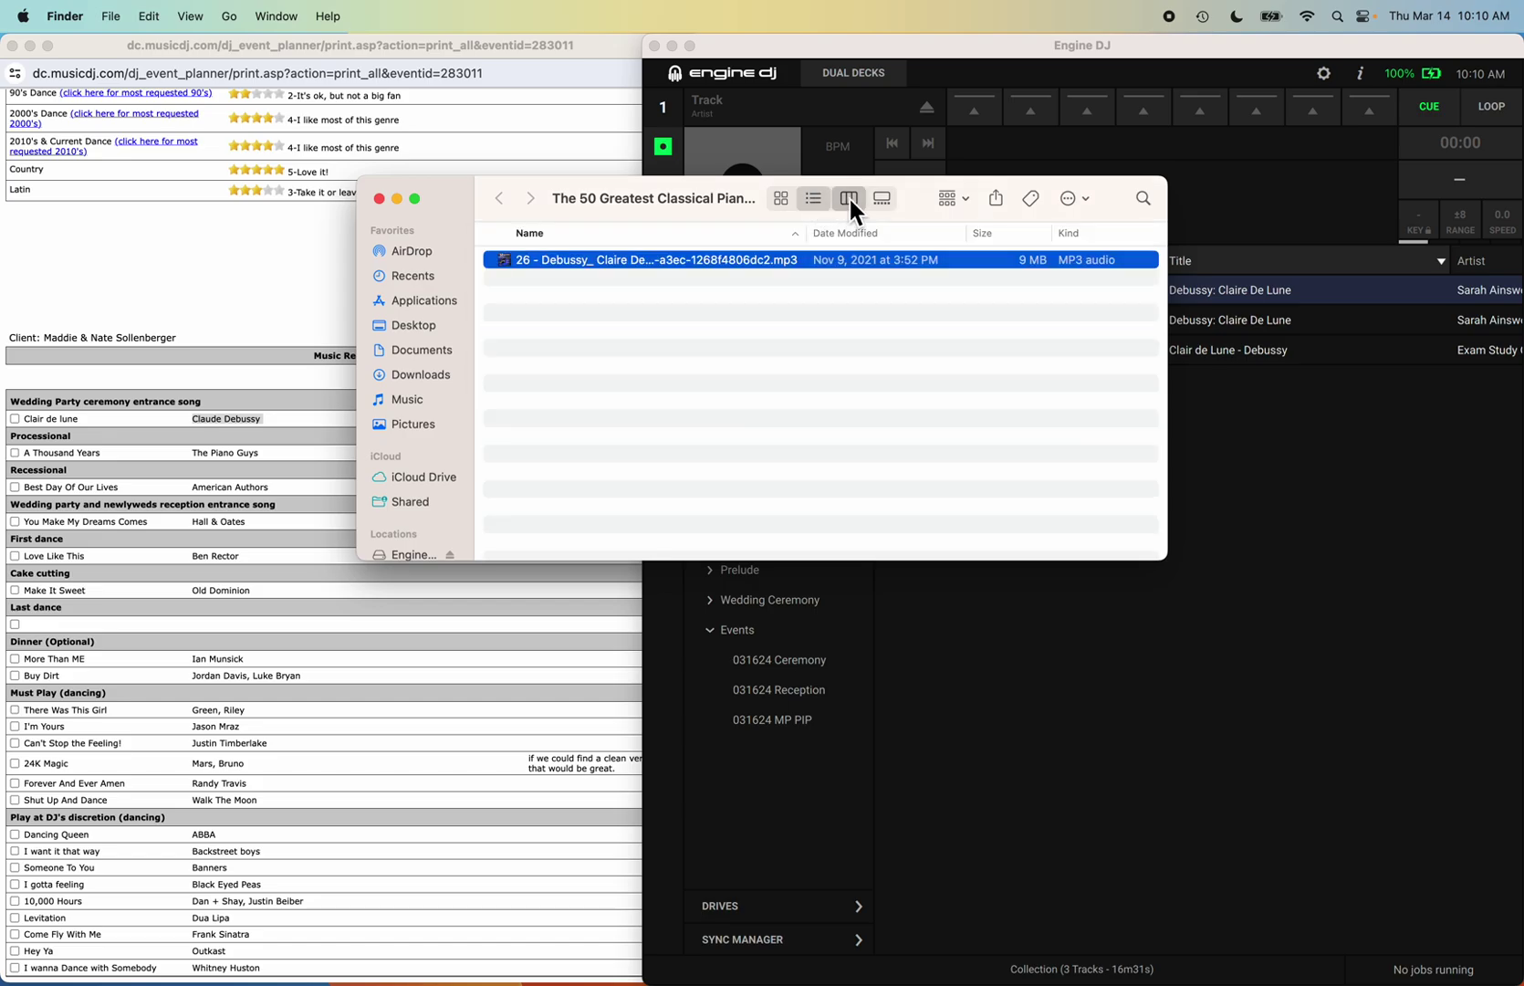
{"action": "left_click", "coordinate": [849, 199]}
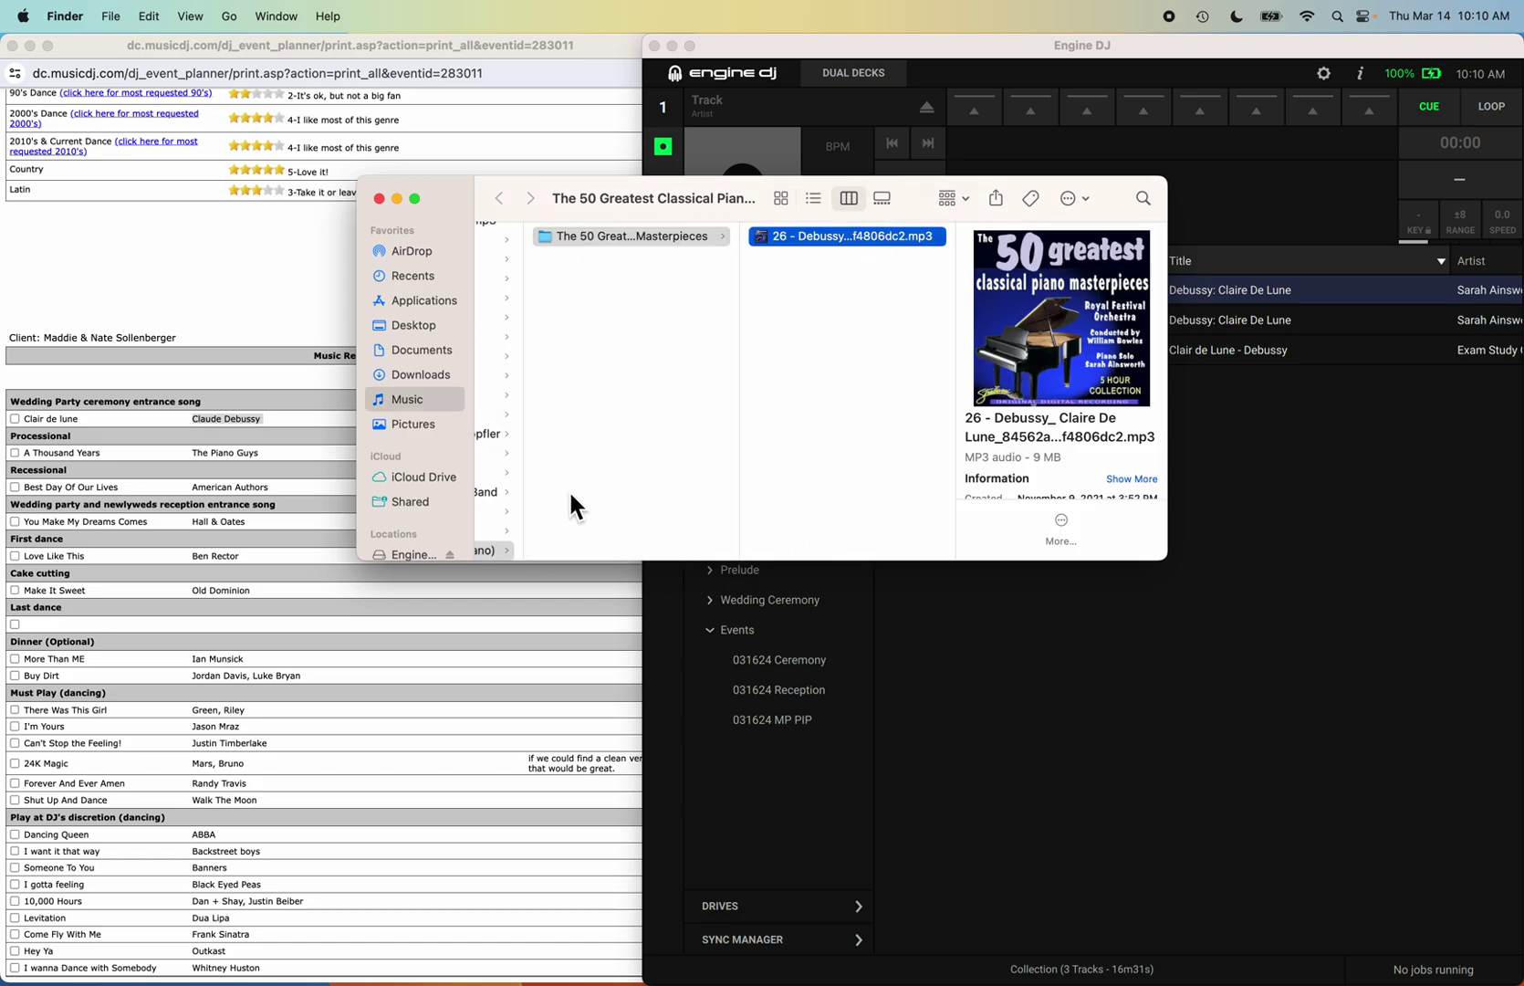
{"action": "scroll", "coordinate": [569, 489], "scroll_direction": "left", "scroll_amount": 5}
{"action": "scroll", "coordinate": [570, 489], "scroll_direction": "right", "scroll_amount": 2}
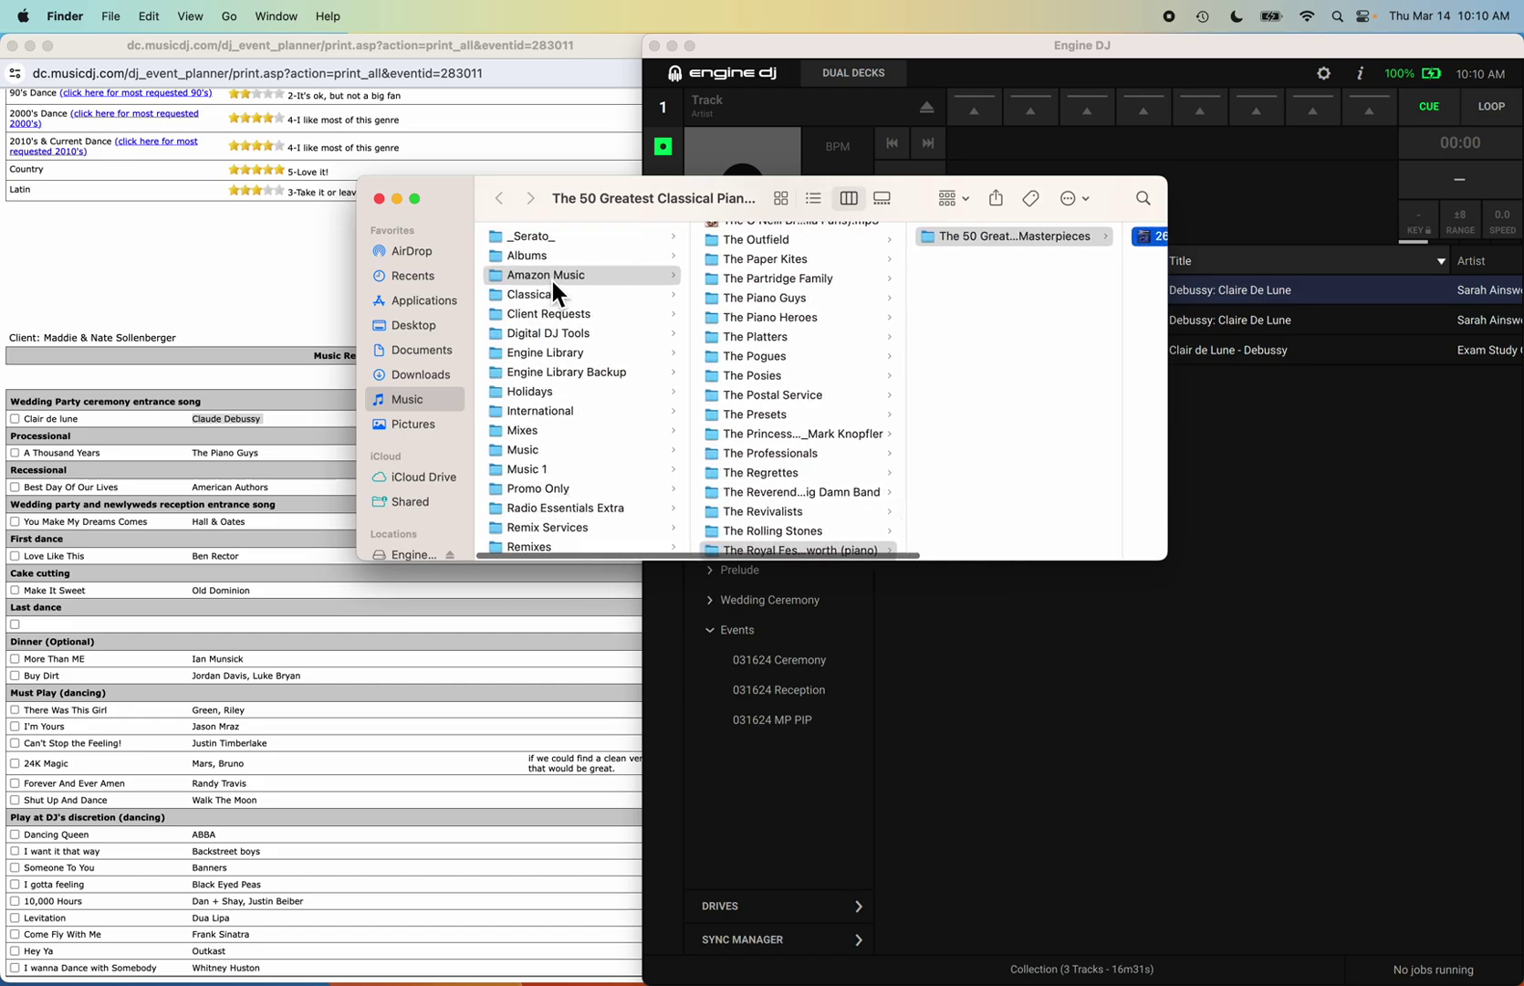
{"action": "scroll", "coordinate": [776, 446], "scroll_direction": "down", "scroll_amount": 5}
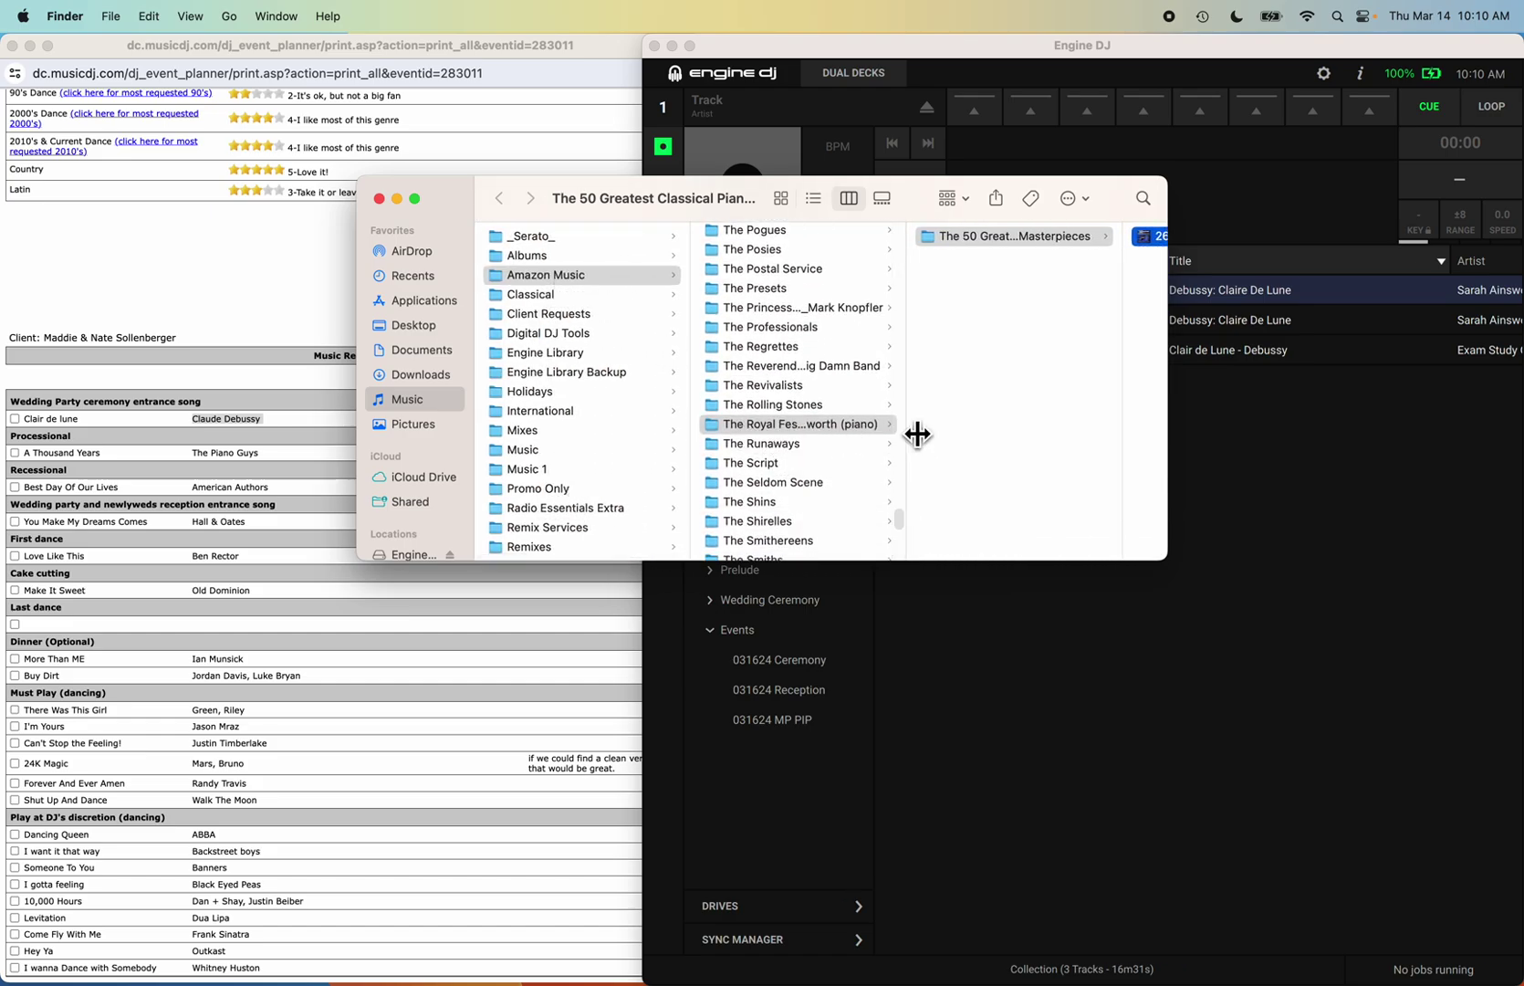
{"action": "mouse_move", "coordinate": [915, 433]}
{"action": "left_mouse_down"}
{"action": "mouse_move", "coordinate": [1119, 439]}
{"action": "mouse_move", "coordinate": [923, 431]}
{"action": "left_mouse_up"}
{"action": "scroll", "coordinate": [994, 328], "scroll_direction": "right", "scroll_amount": 10}
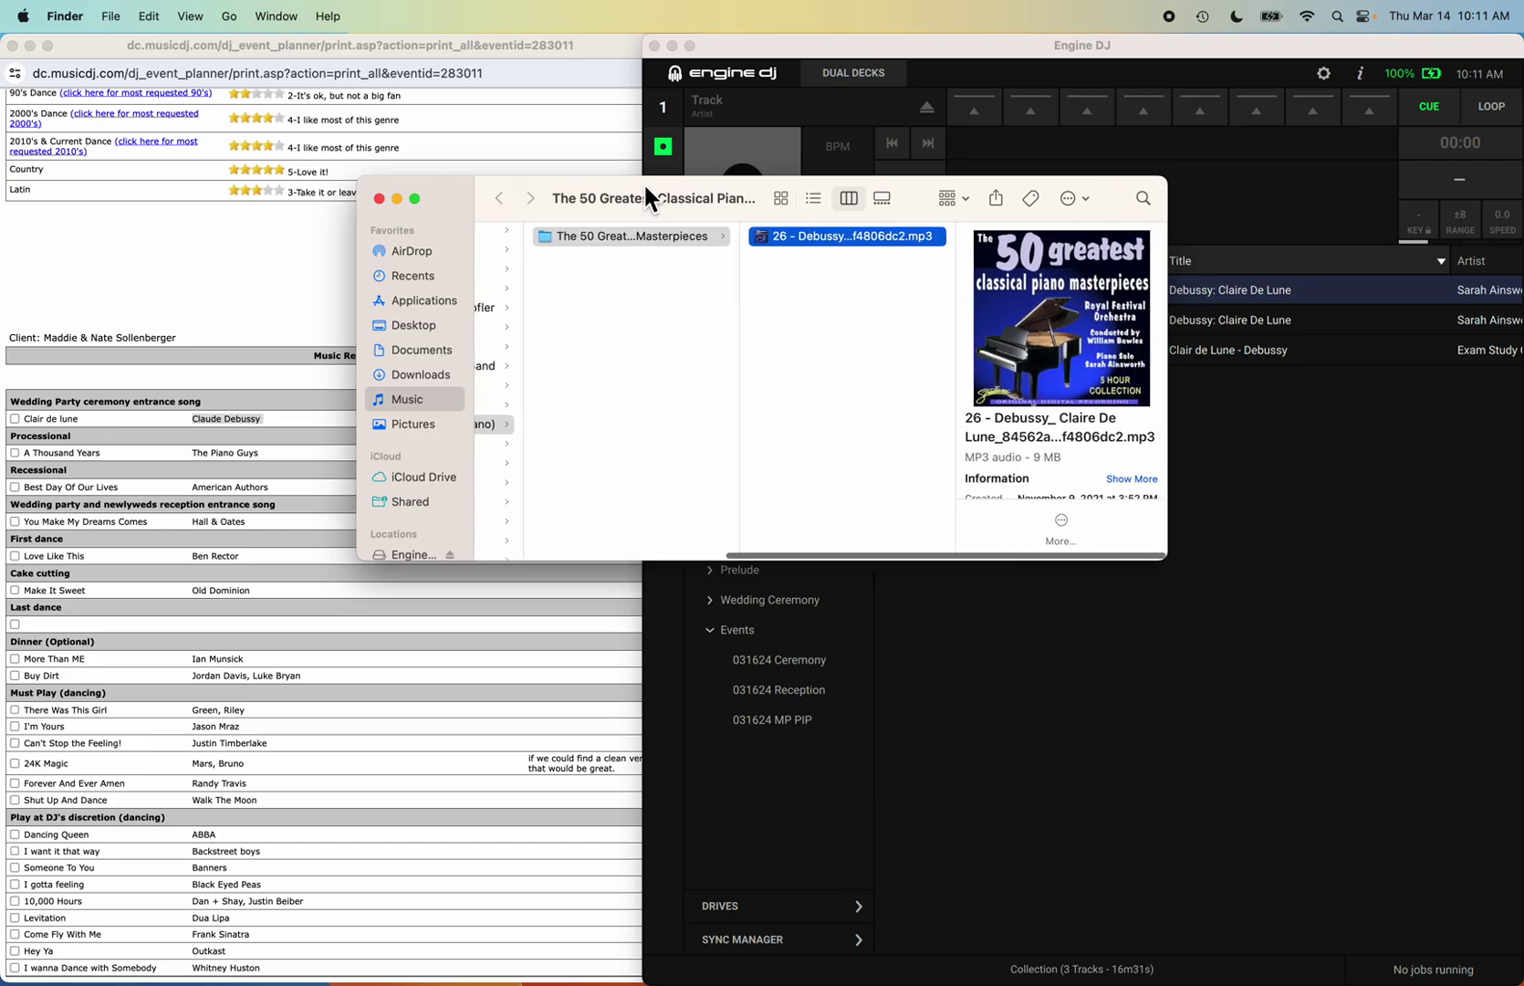
Back in Engine DJ, widen the Artist column and select the first Debussy: Claire De Lune track.
{"action": "left_click", "coordinate": [380, 198]}
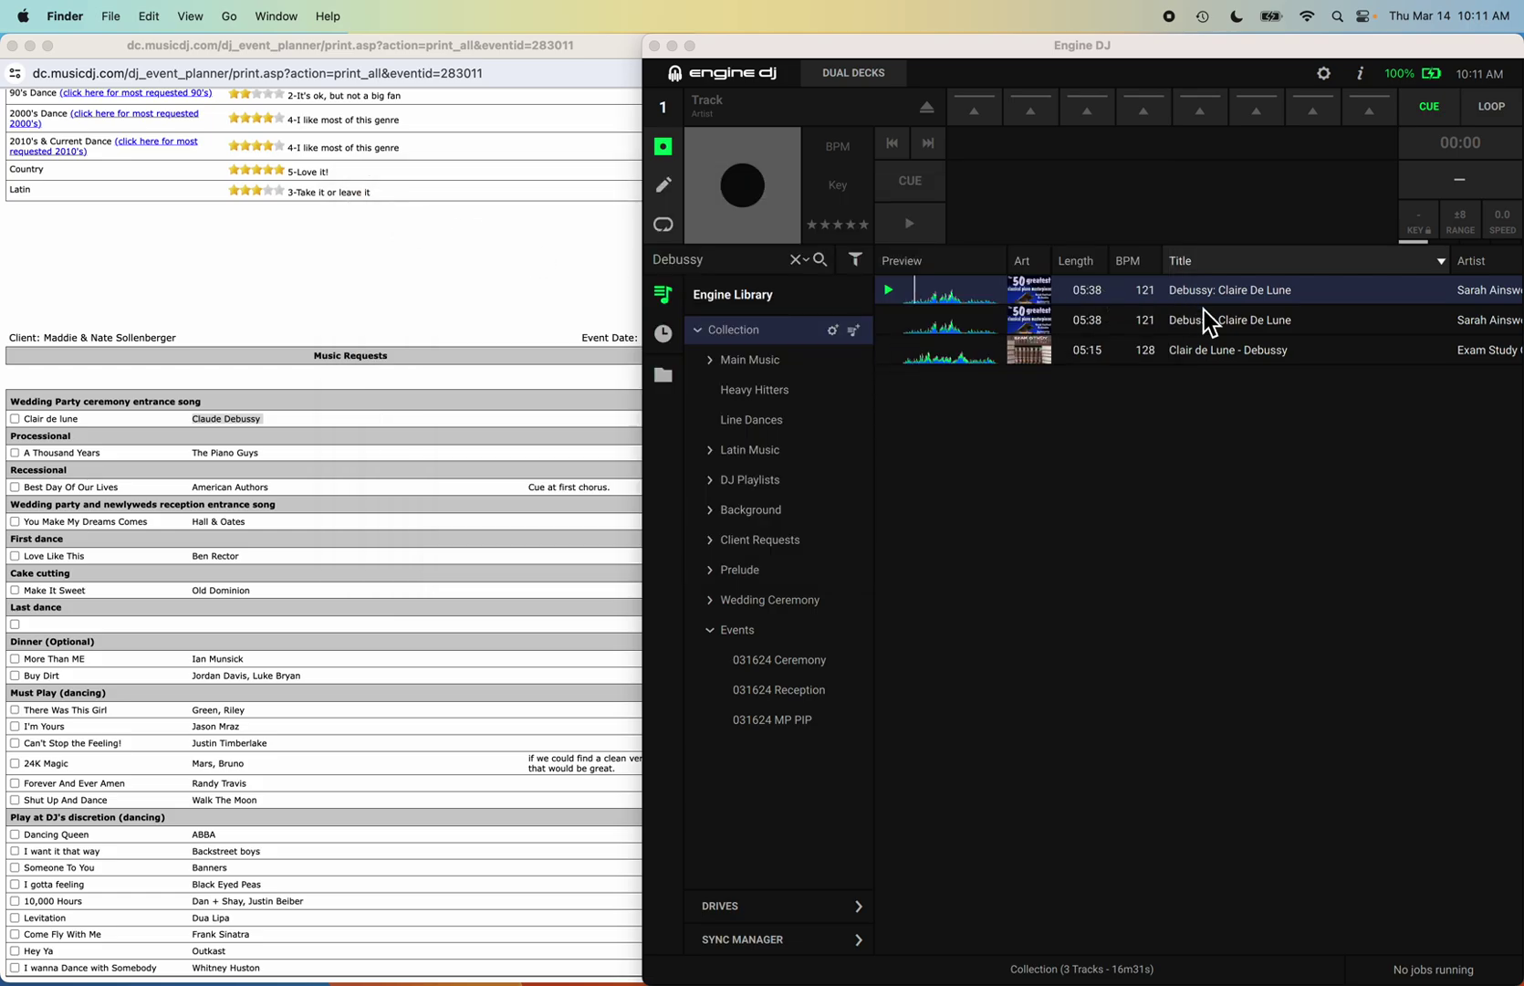
{"action": "scroll", "coordinate": [1222, 318], "scroll_direction": "right", "scroll_amount": 5}
{"action": "scroll", "coordinate": [1223, 318], "scroll_direction": "left", "scroll_amount": 1}
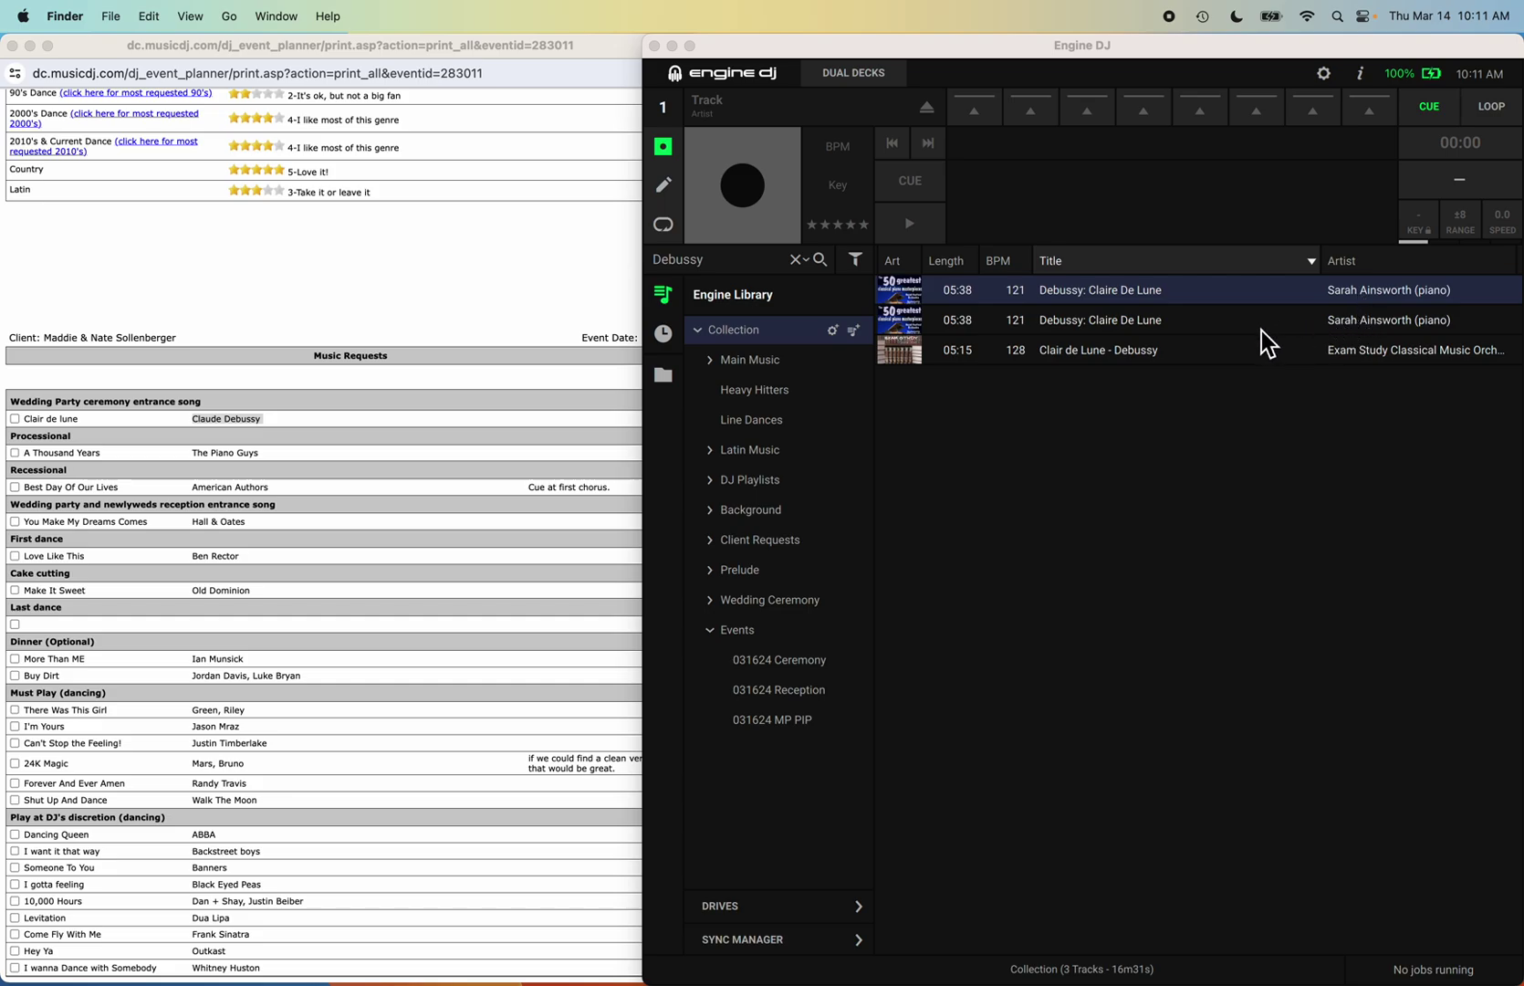
{"action": "scroll", "coordinate": [1261, 329], "scroll_direction": "left", "scroll_amount": 3}
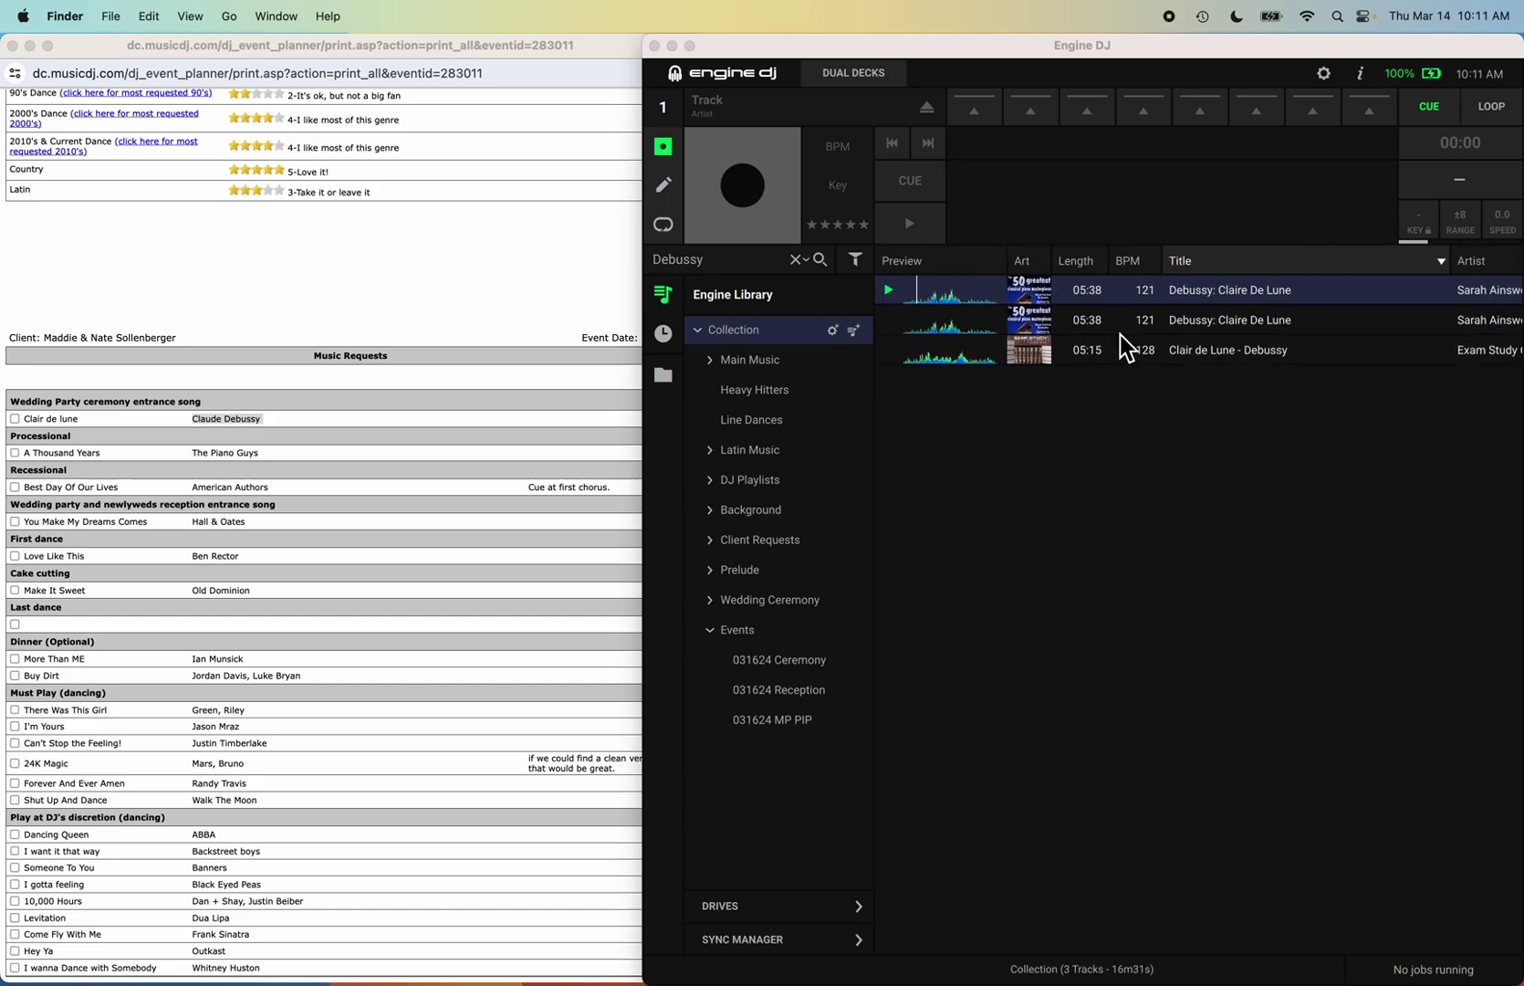
{"action": "left_click", "coordinate": [891, 297]}
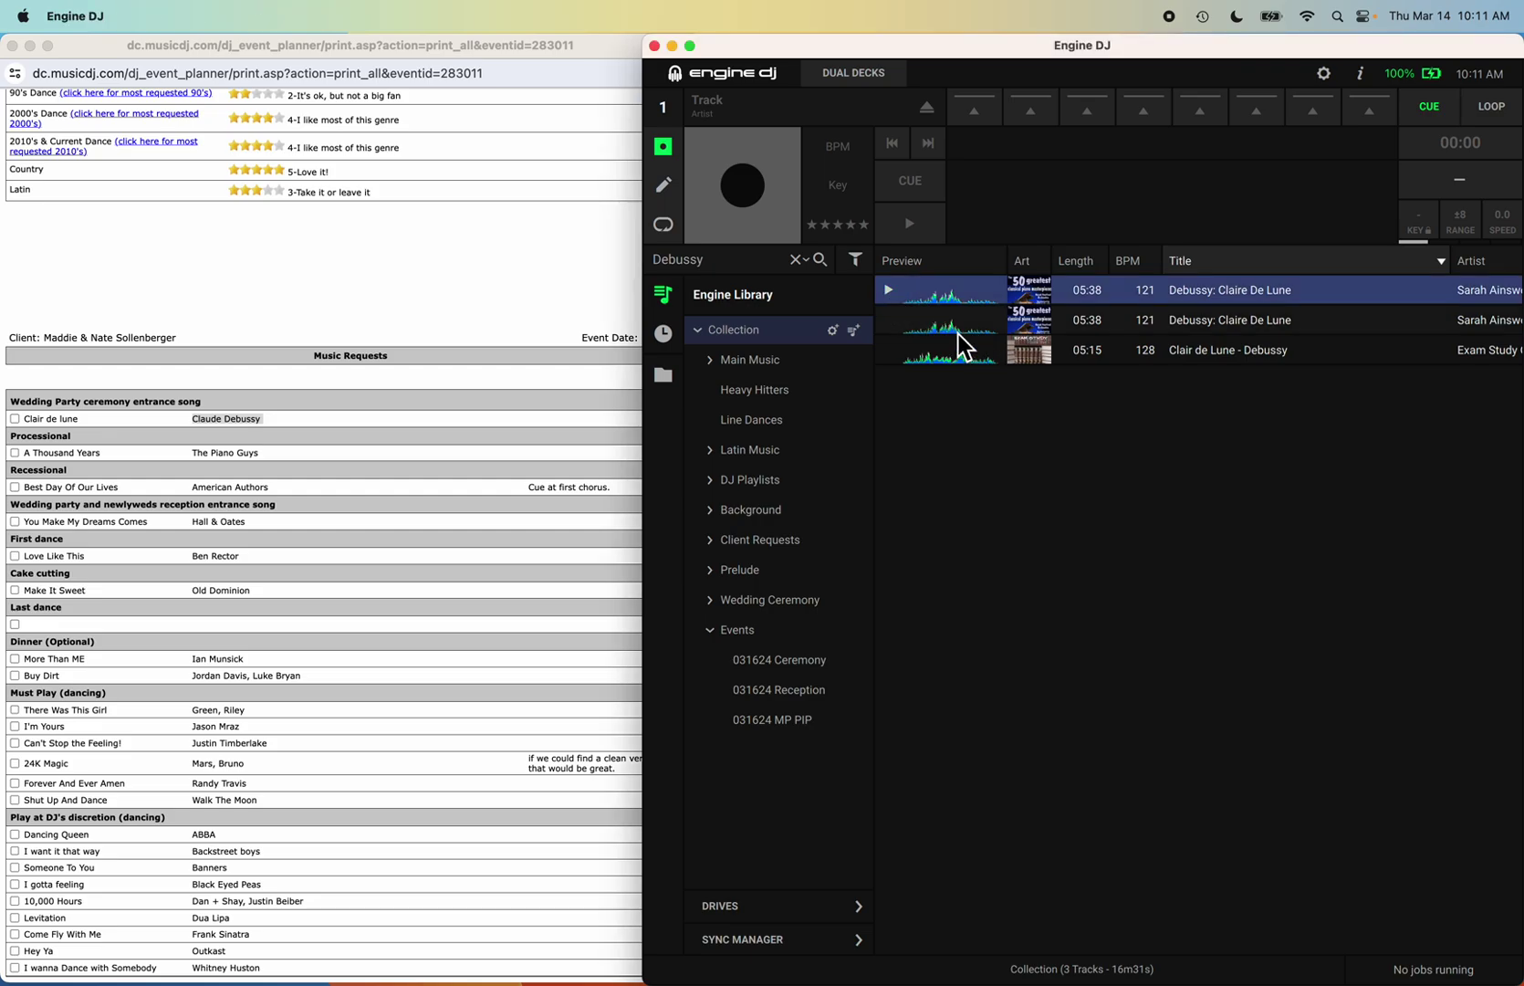
{"action": "left_click", "coordinate": [903, 357]}
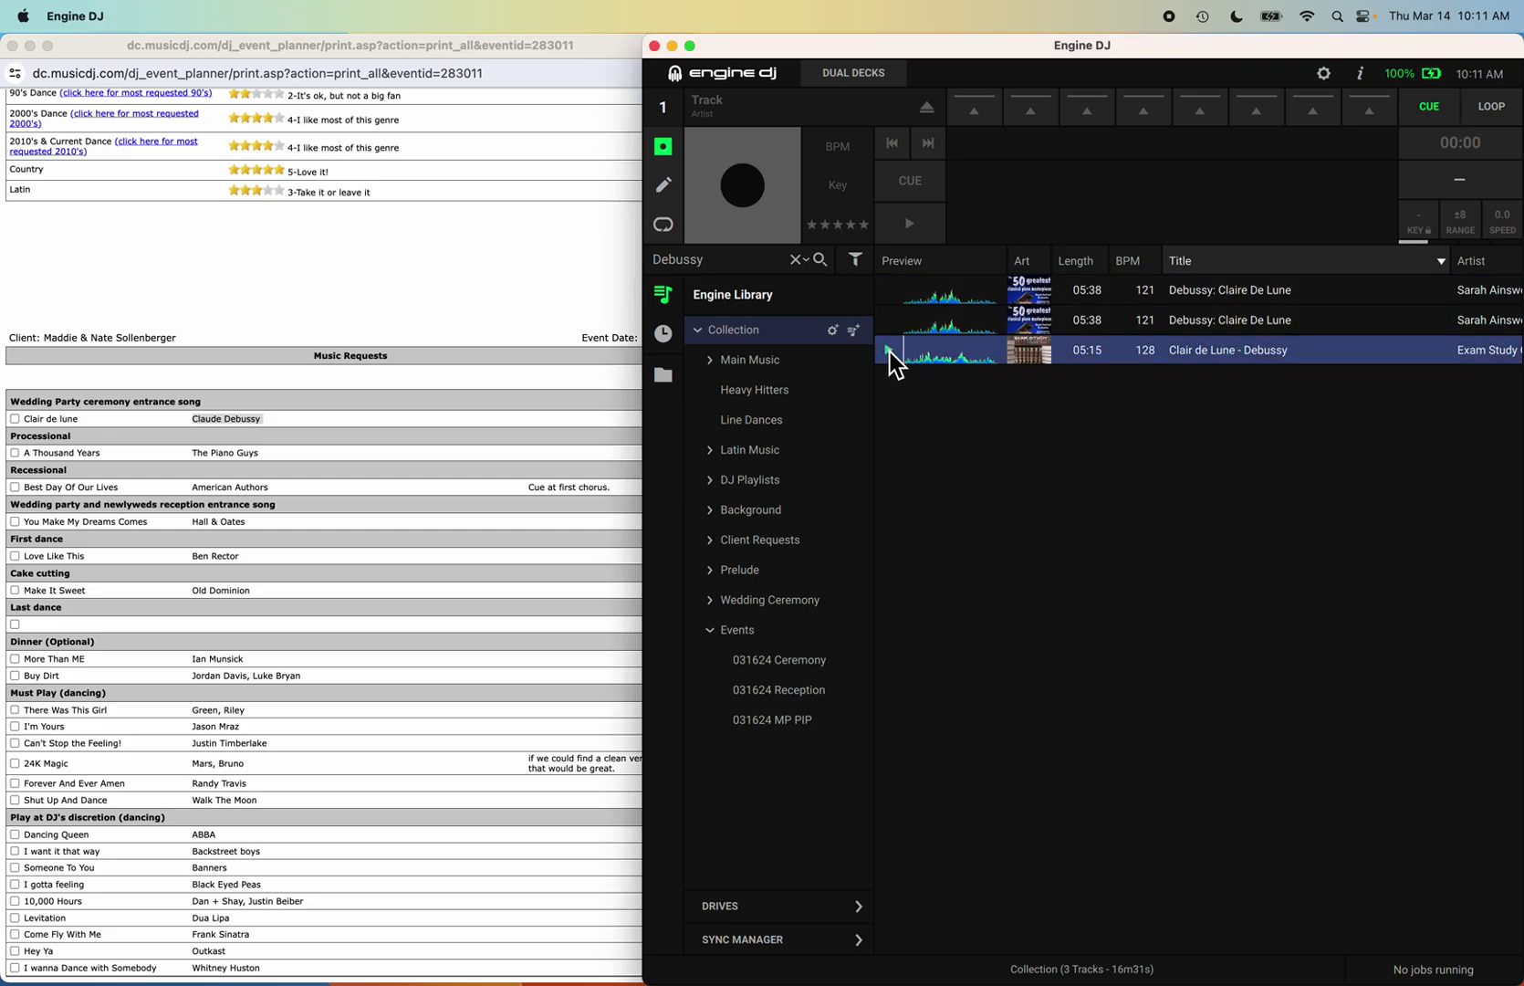
{"action": "scroll", "coordinate": [1224, 360], "scroll_direction": "right", "scroll_amount": 5}
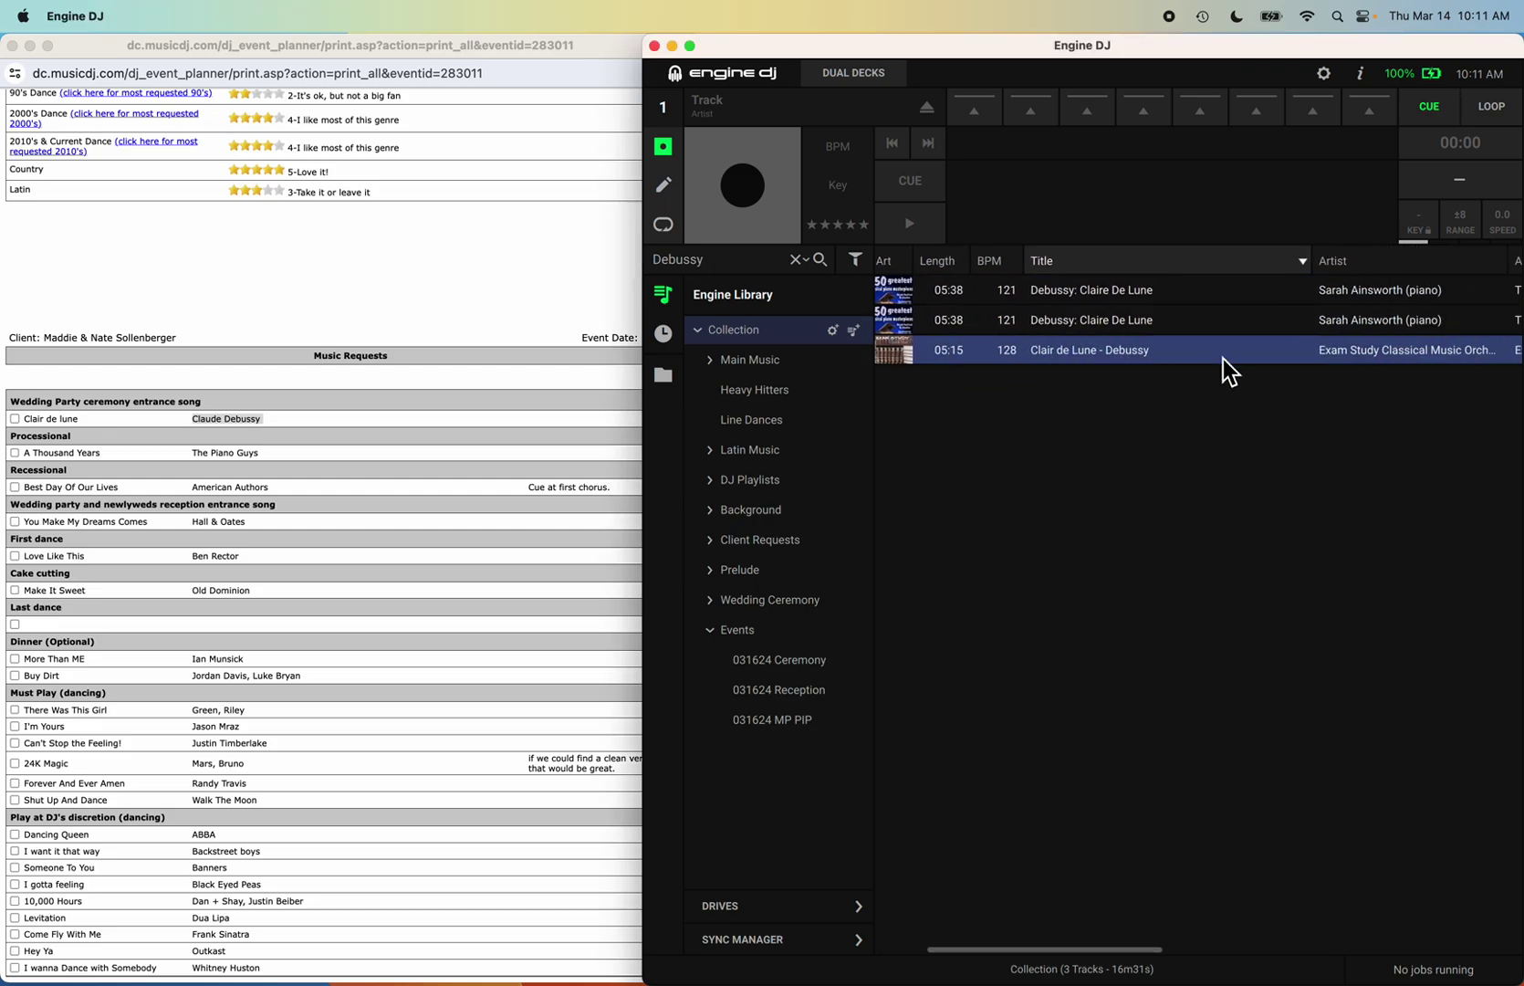
{"action": "scroll", "coordinate": [1230, 370], "scroll_direction": "right", "scroll_amount": 3}
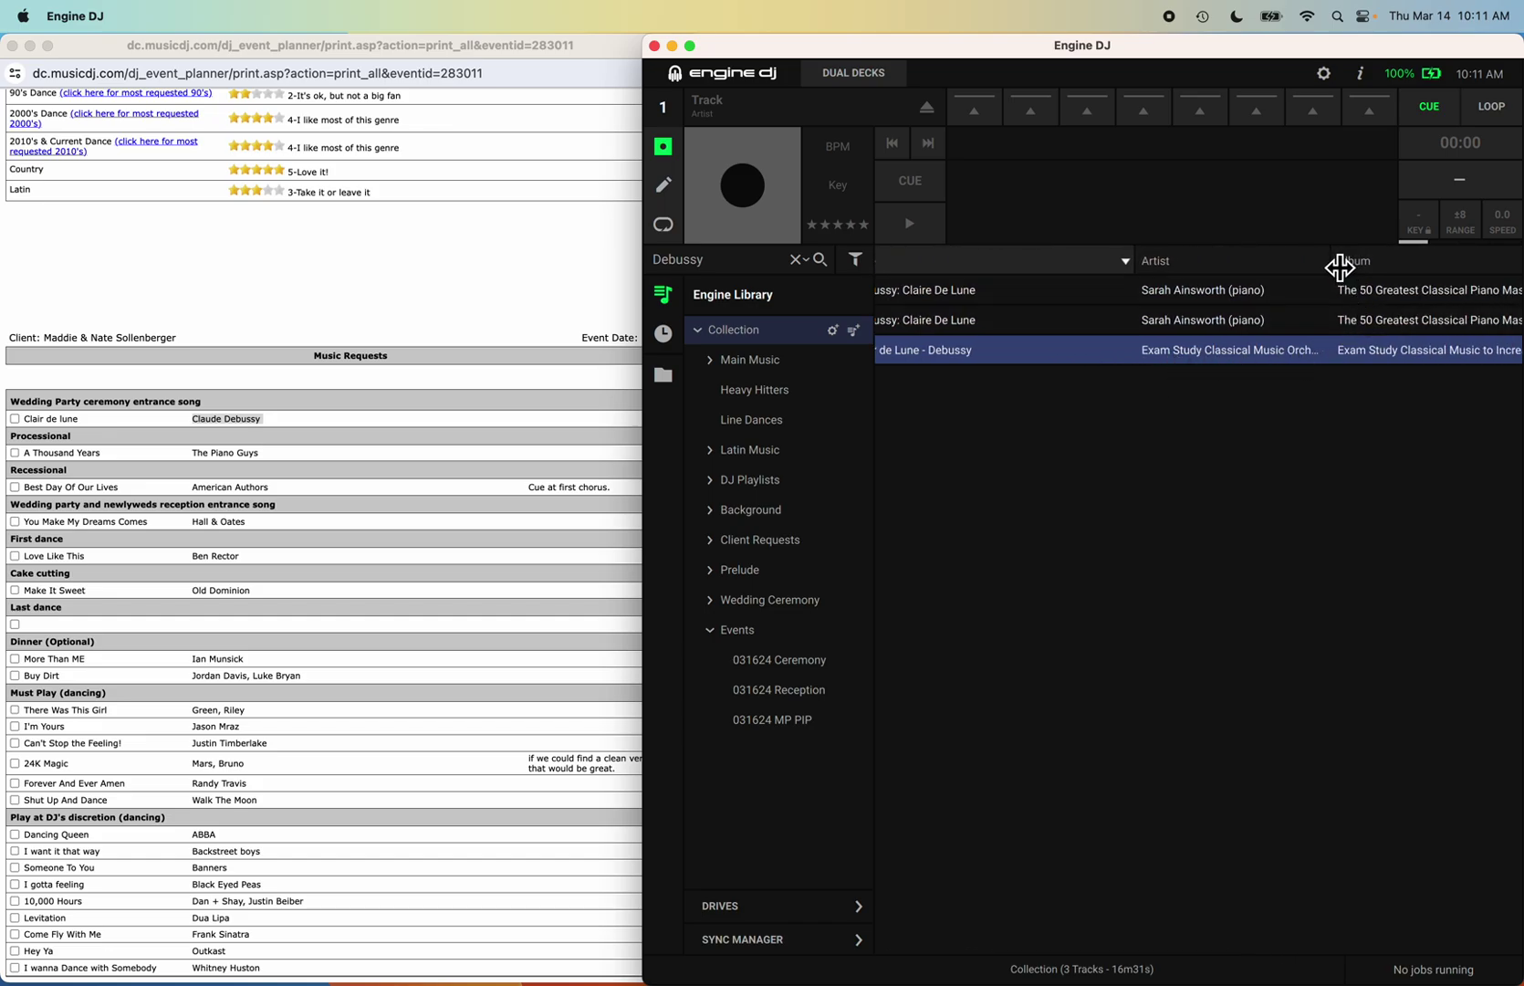
{"action": "mouse_move", "coordinate": [1333, 263]}
{"action": "left_mouse_down"}
{"action": "mouse_move", "coordinate": [1406, 265]}
{"action": "mouse_move", "coordinate": [1356, 272]}
{"action": "left_mouse_up"}
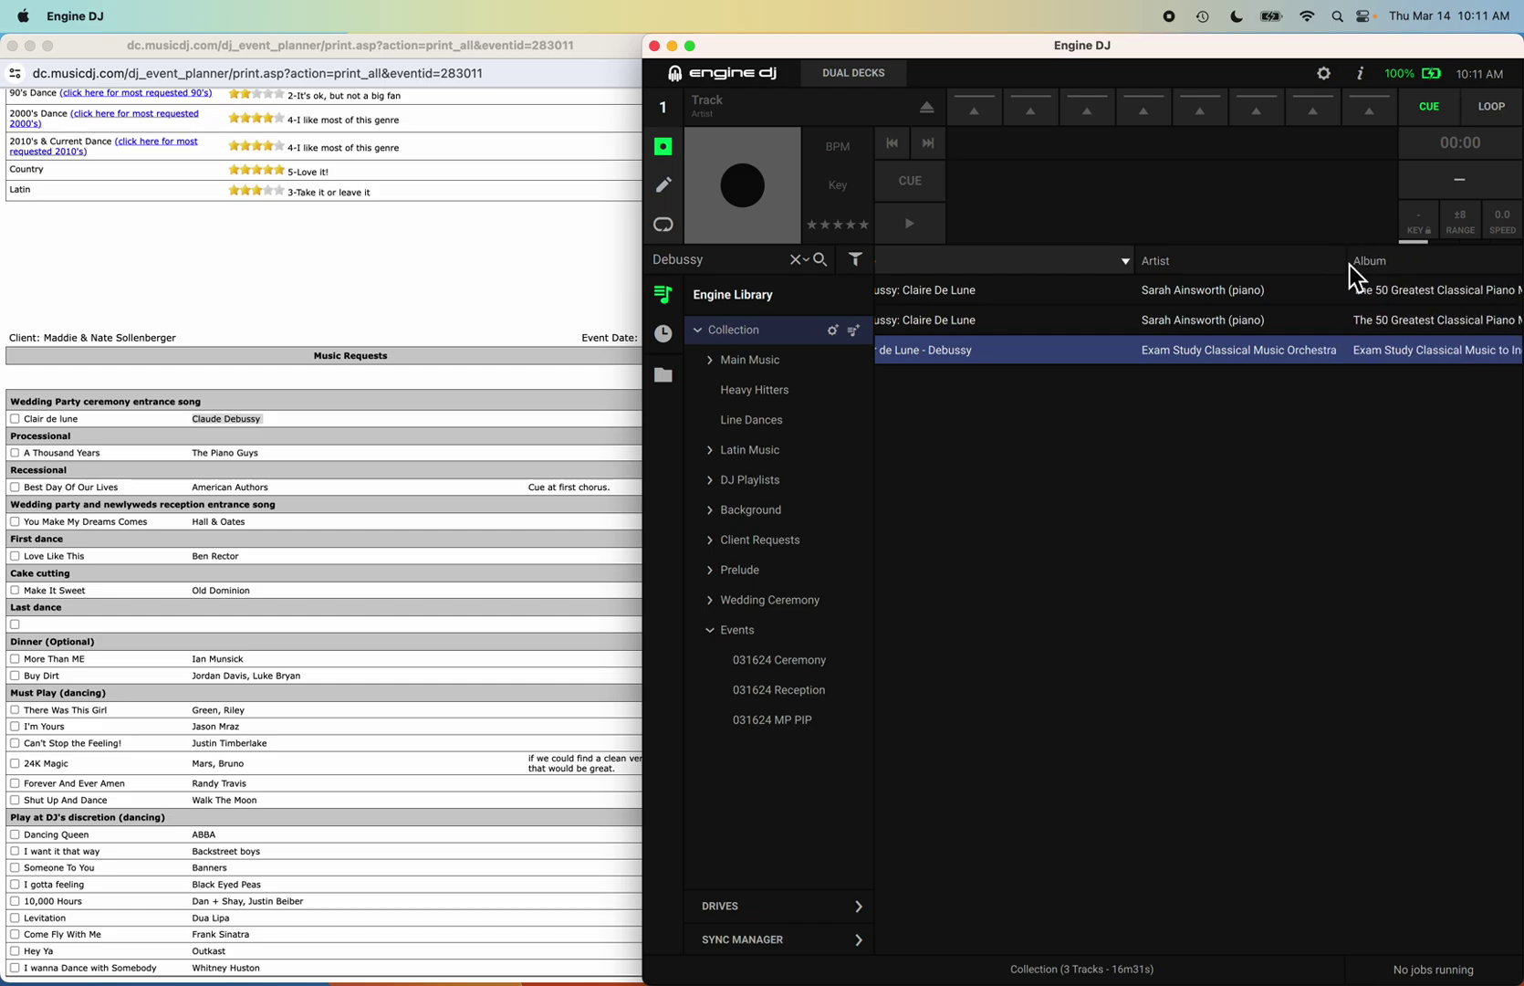
{"action": "scroll", "coordinate": [1156, 353], "scroll_direction": "left", "scroll_amount": 10}
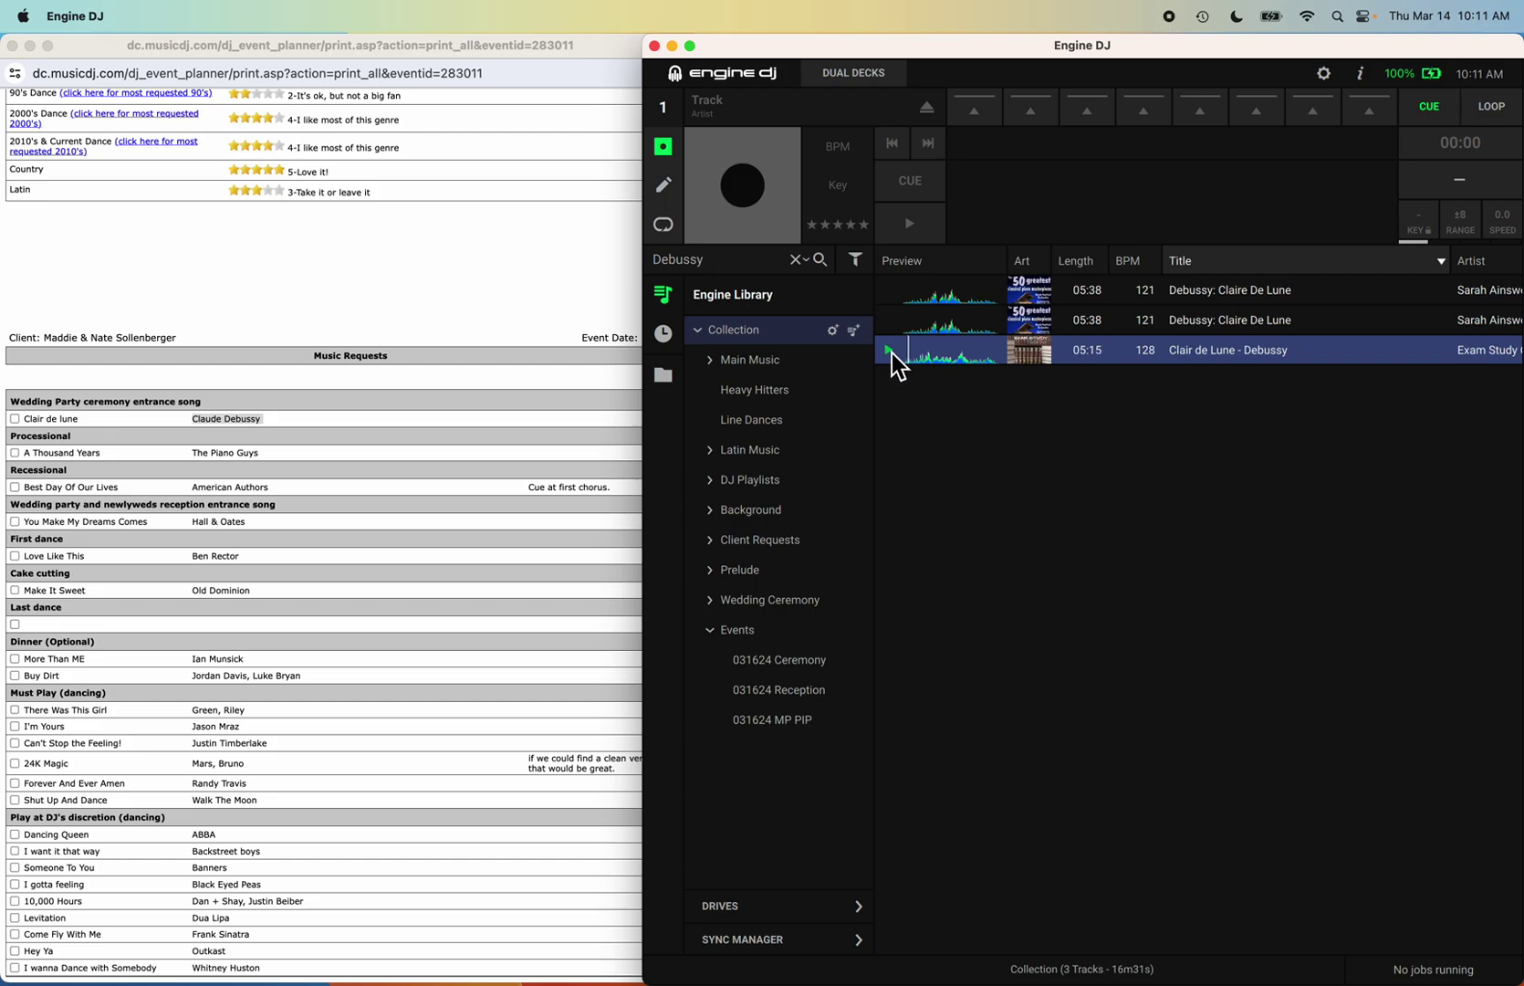
{"action": "left_click", "coordinate": [1199, 297]}
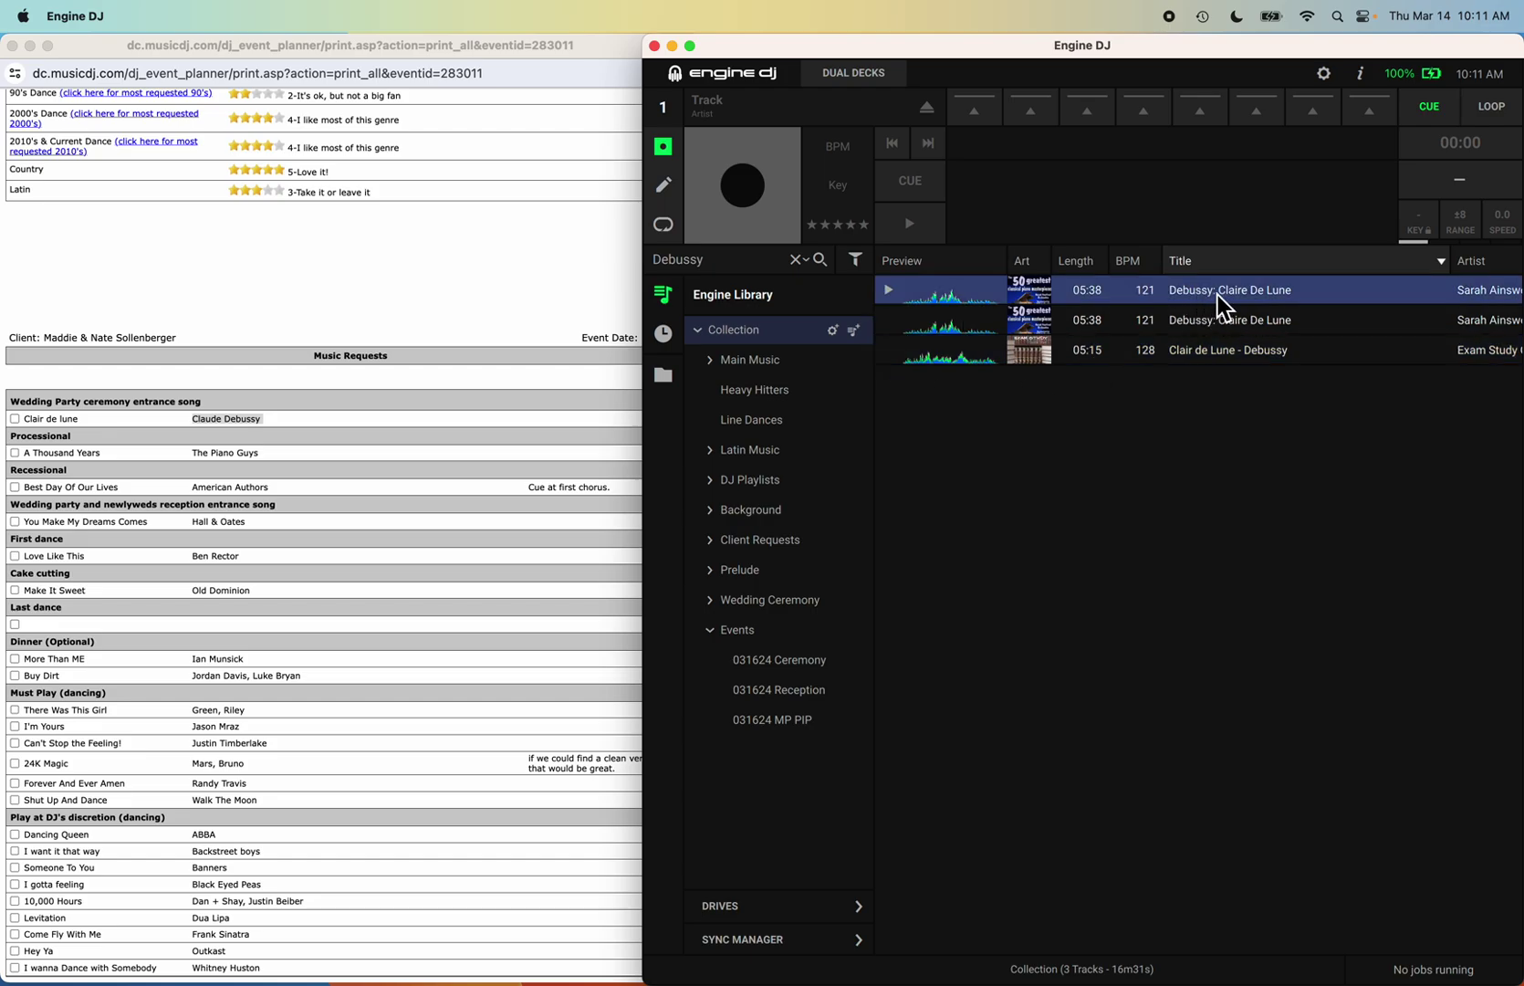
Add Debussy: Claire De Lune and the 140 BPM 'A Thousand Years' piano track to 031624 Ceremony.
{"action": "left_click_drag", "start_coordinate": [1217, 296], "coordinate": [793, 661]}
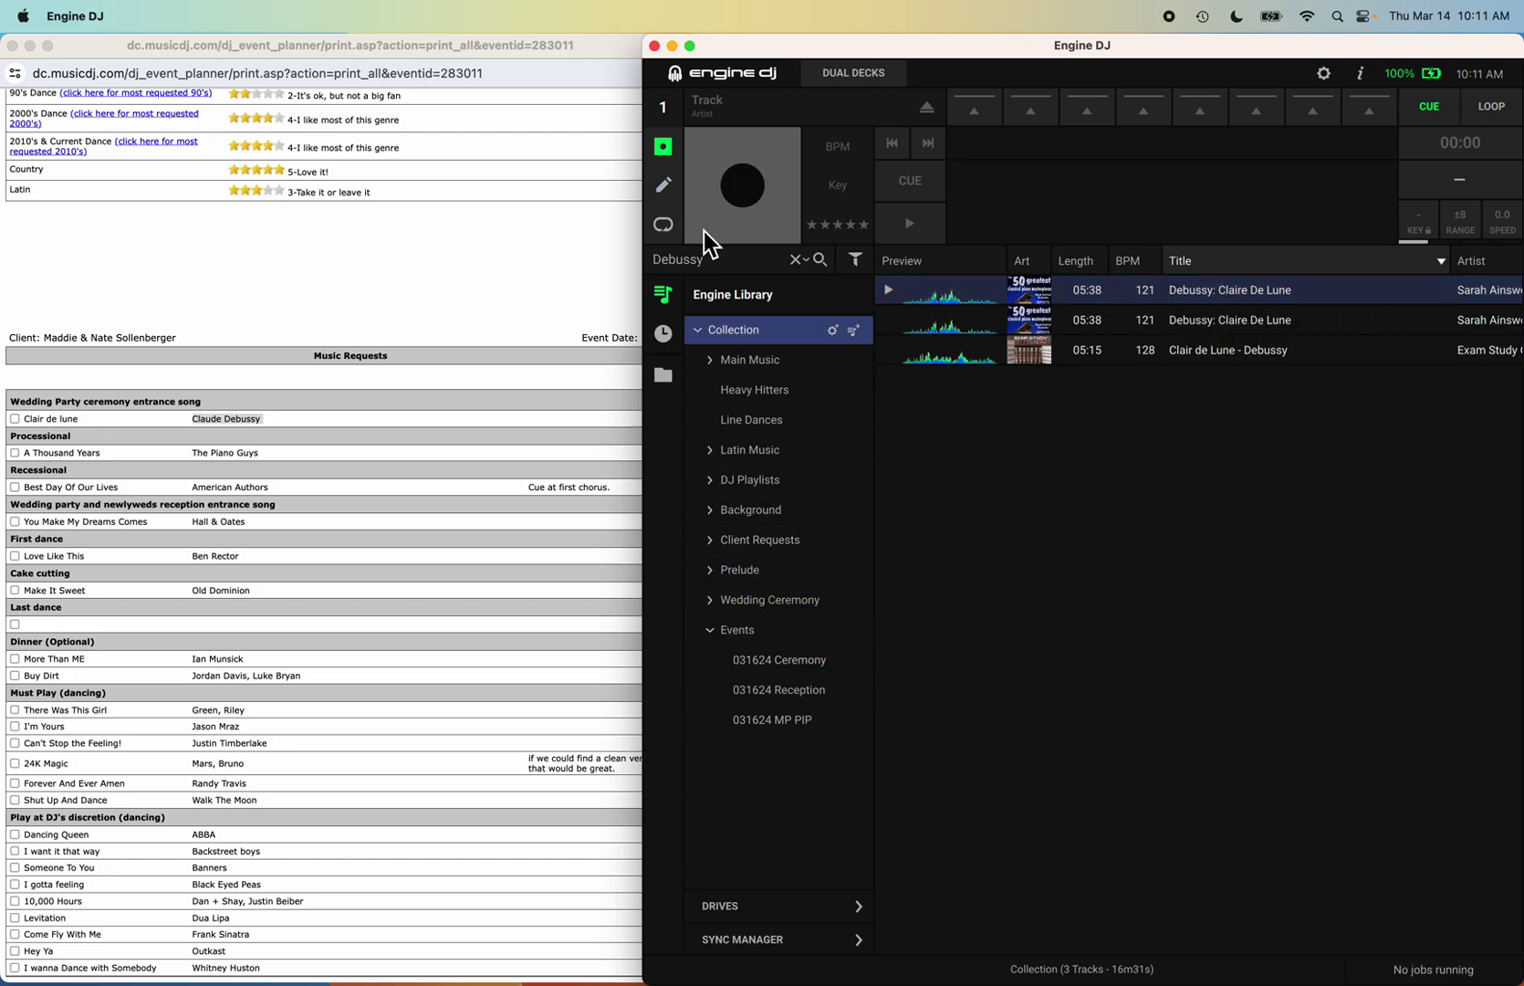
{"action": "left_click", "coordinate": [720, 262]}
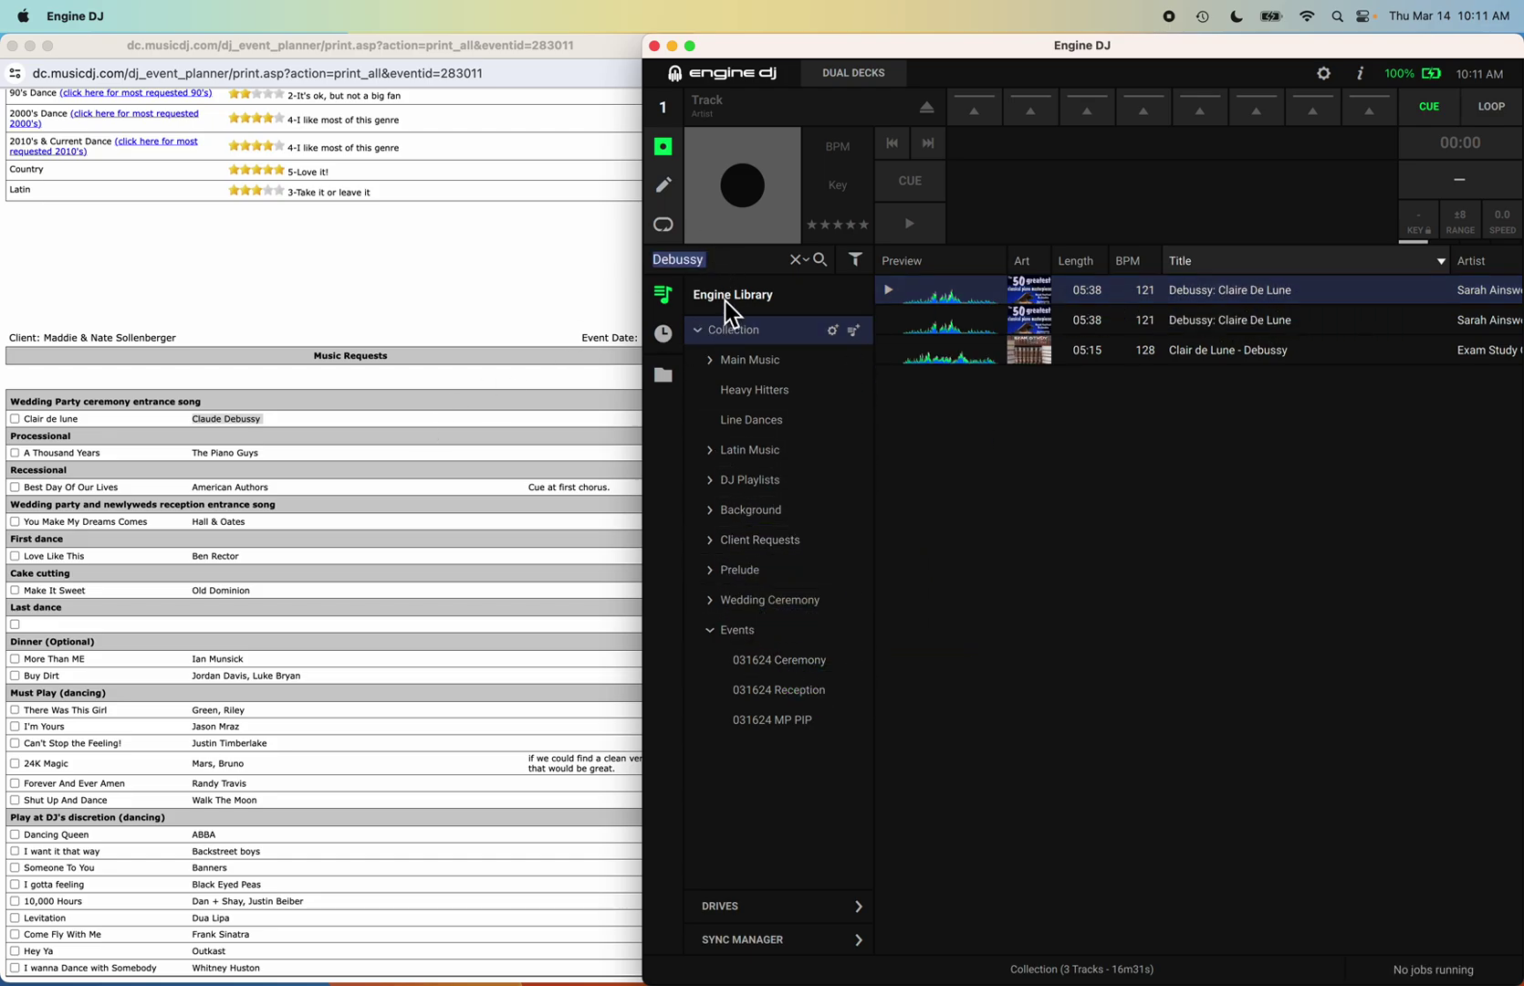
{"action": "type", "text": "A thousan"}
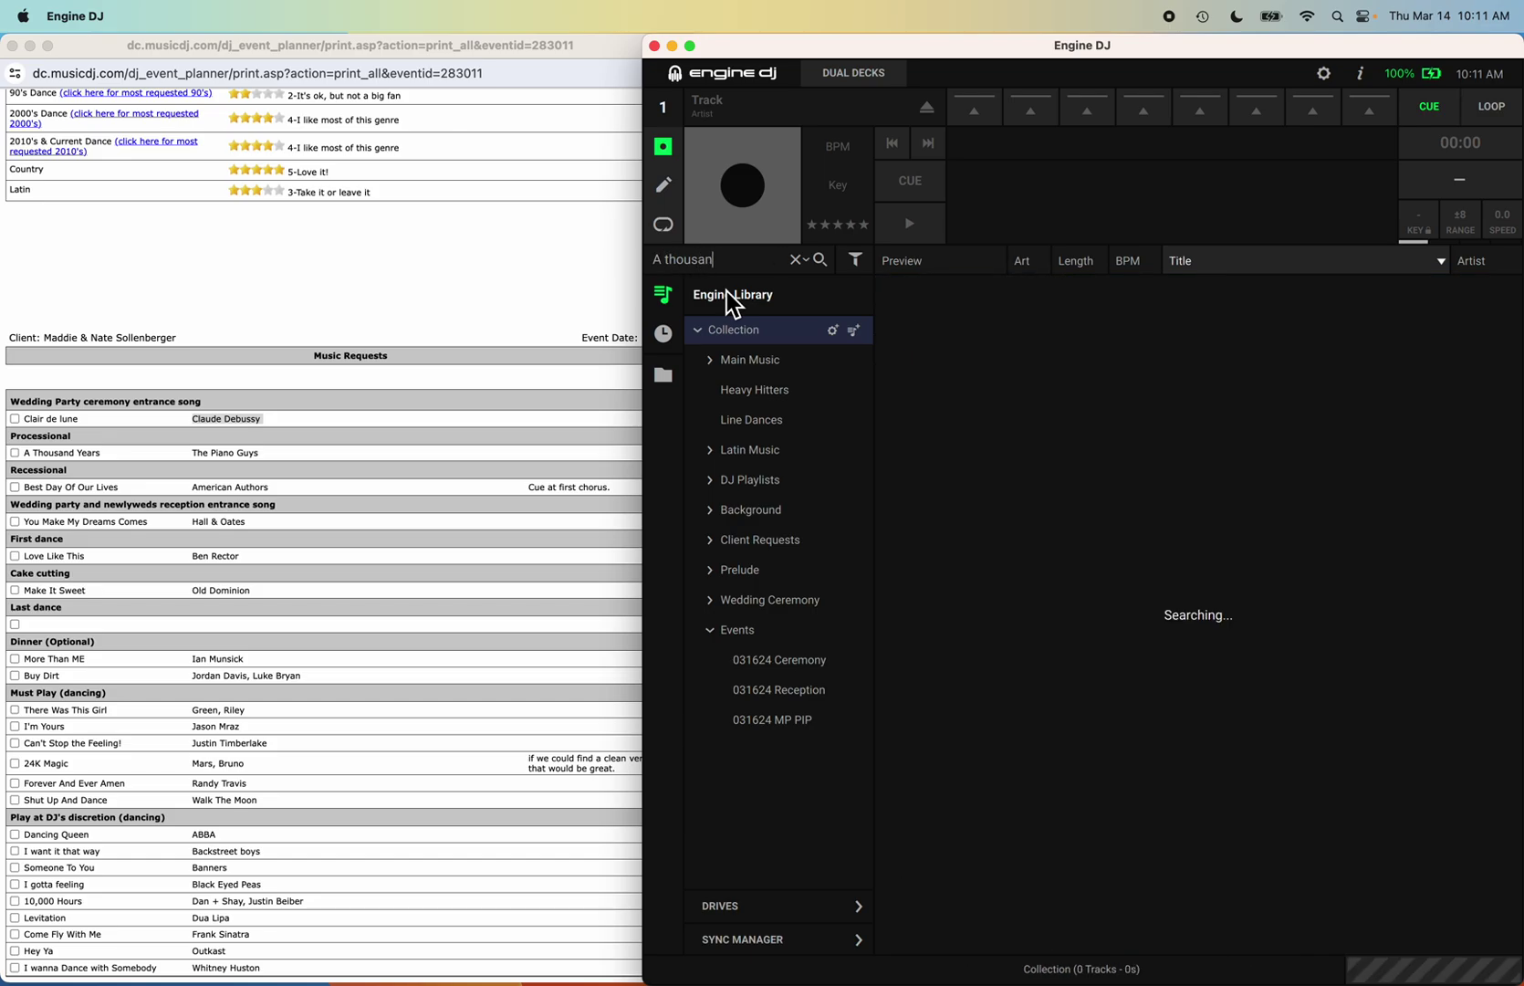
{"action": "type", "text": "d years"}
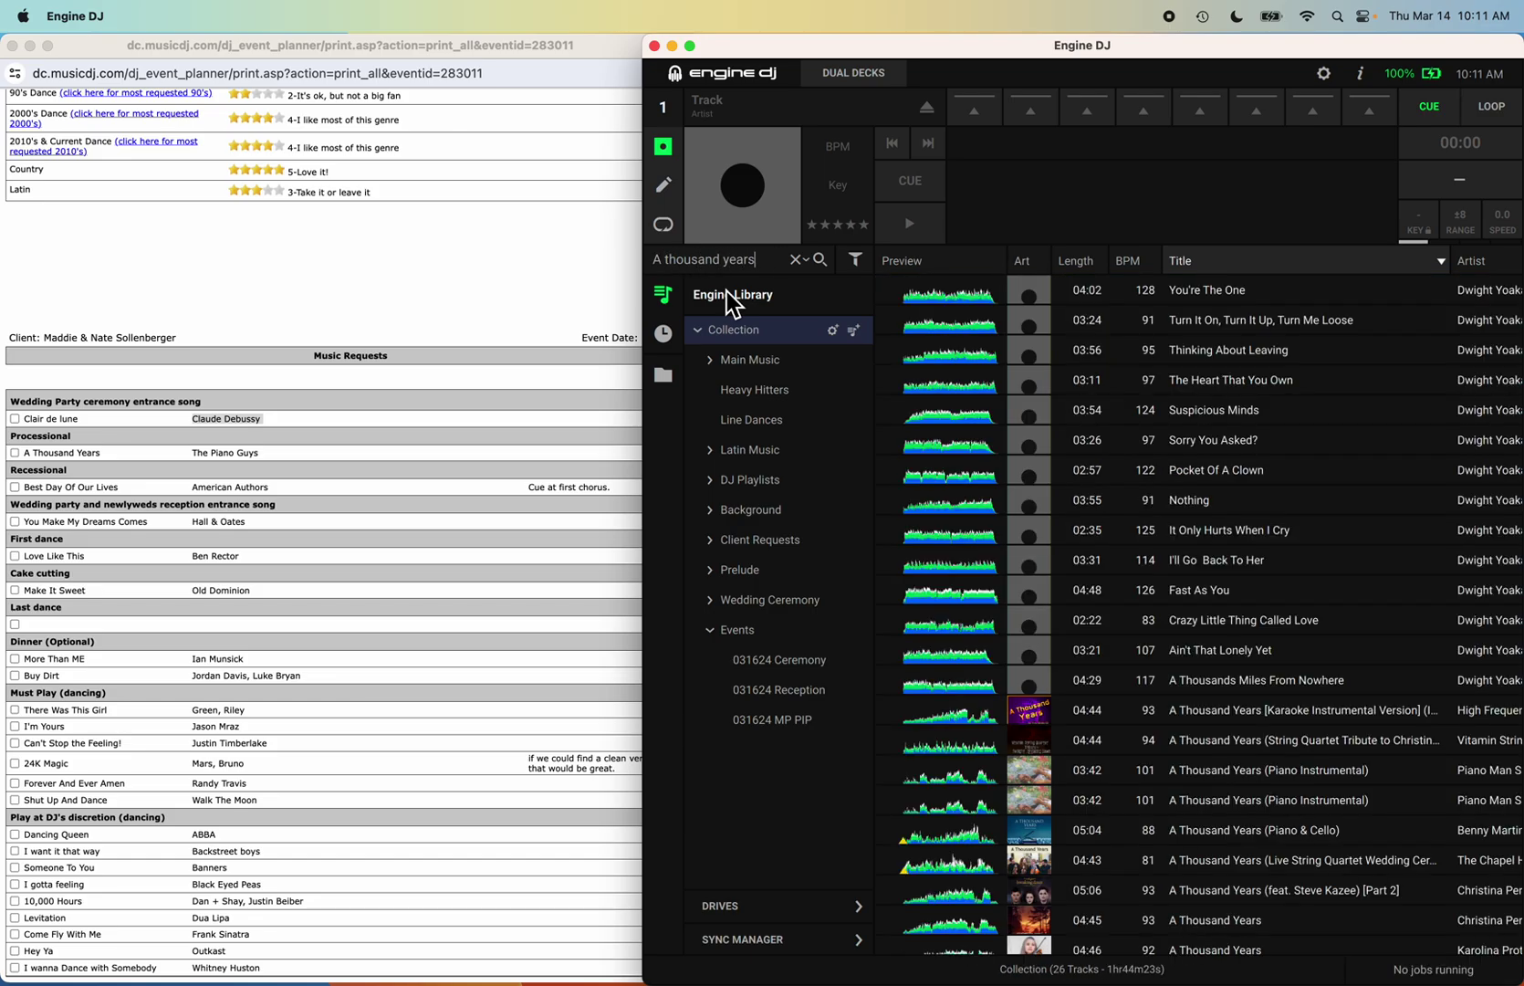
{"action": "type", "text": " piano"}
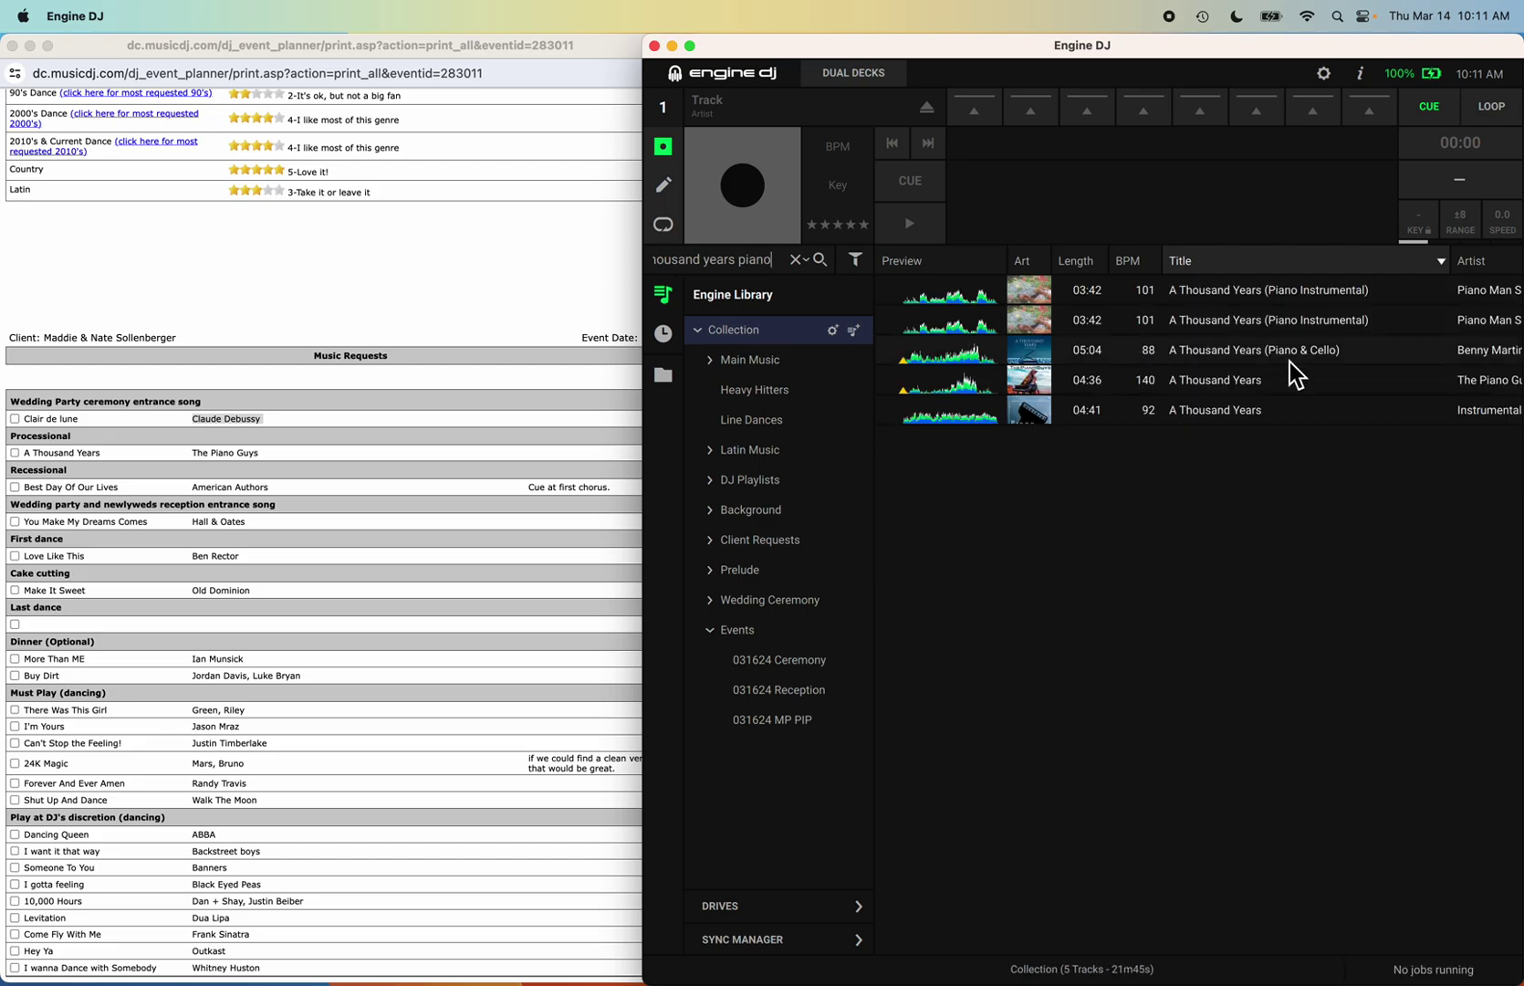
{"action": "scroll", "coordinate": [1290, 365], "scroll_direction": "right", "scroll_amount": 3}
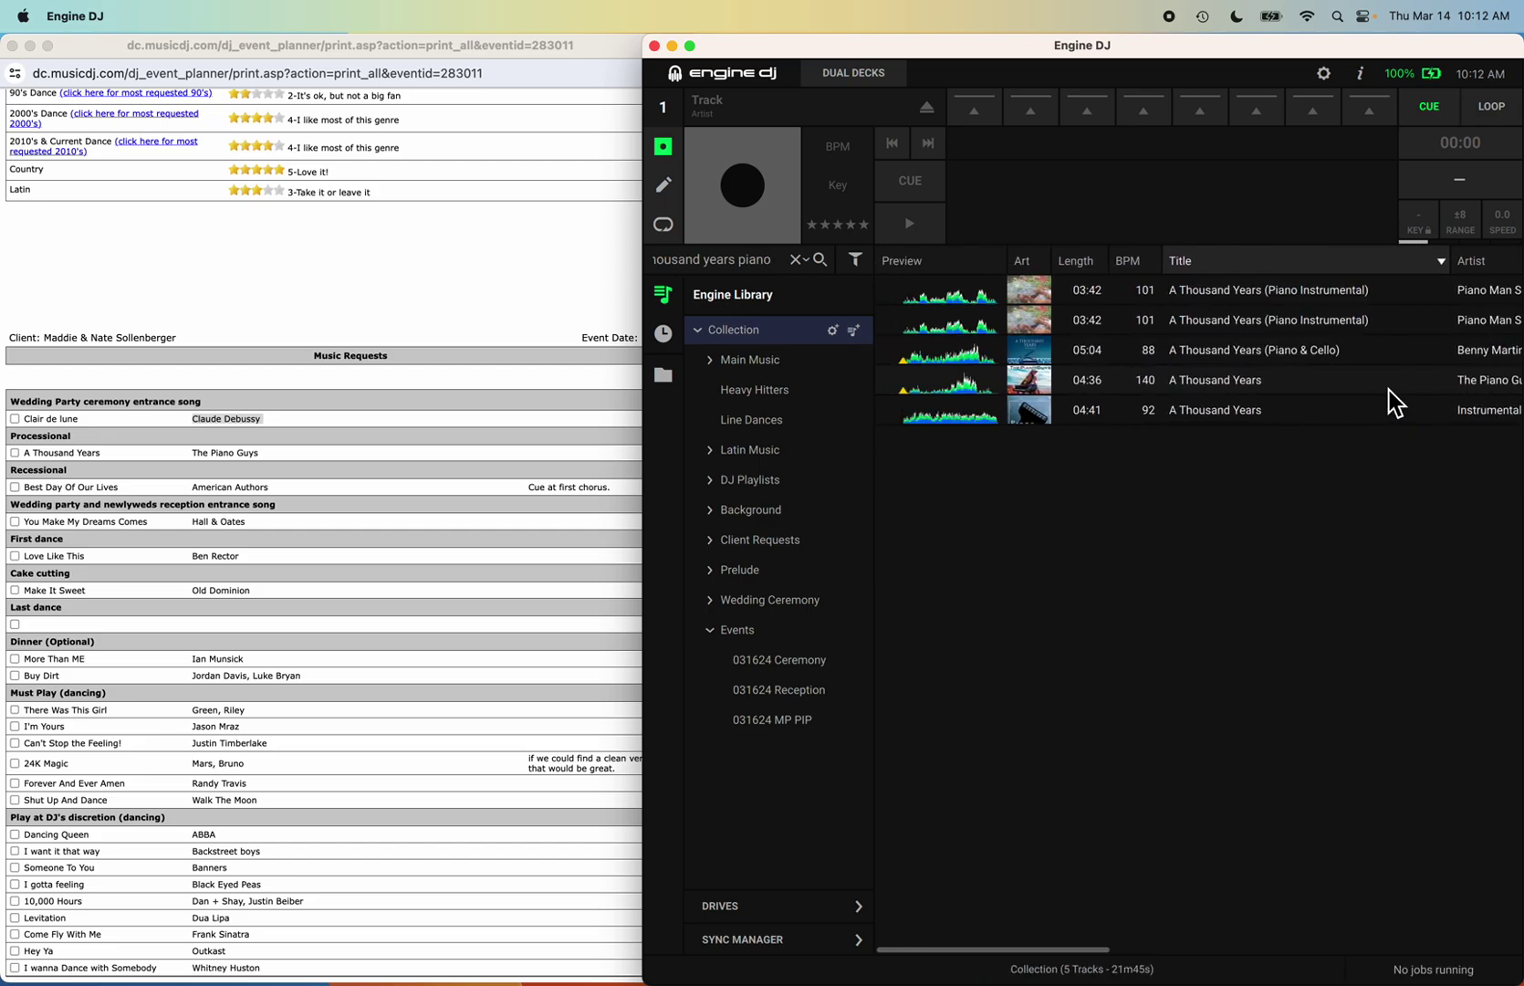
{"action": "left_click", "coordinate": [1201, 385]}
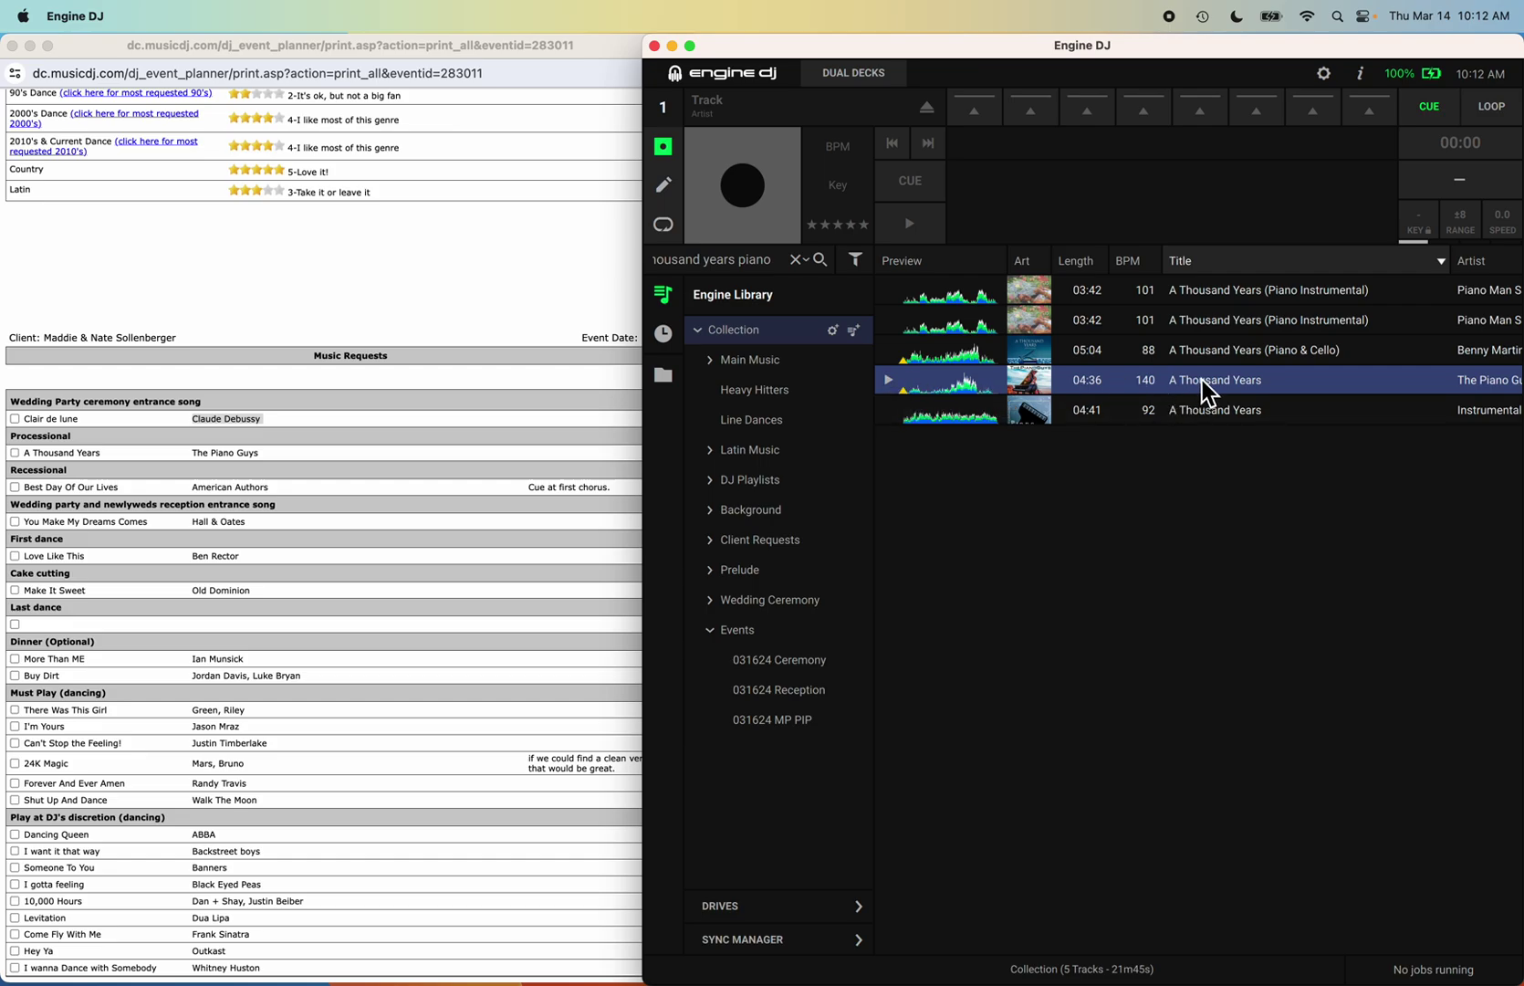
{"action": "left_click_drag", "start_coordinate": [1201, 382], "coordinate": [784, 661]}
{"action": "left_click", "coordinate": [771, 265]}
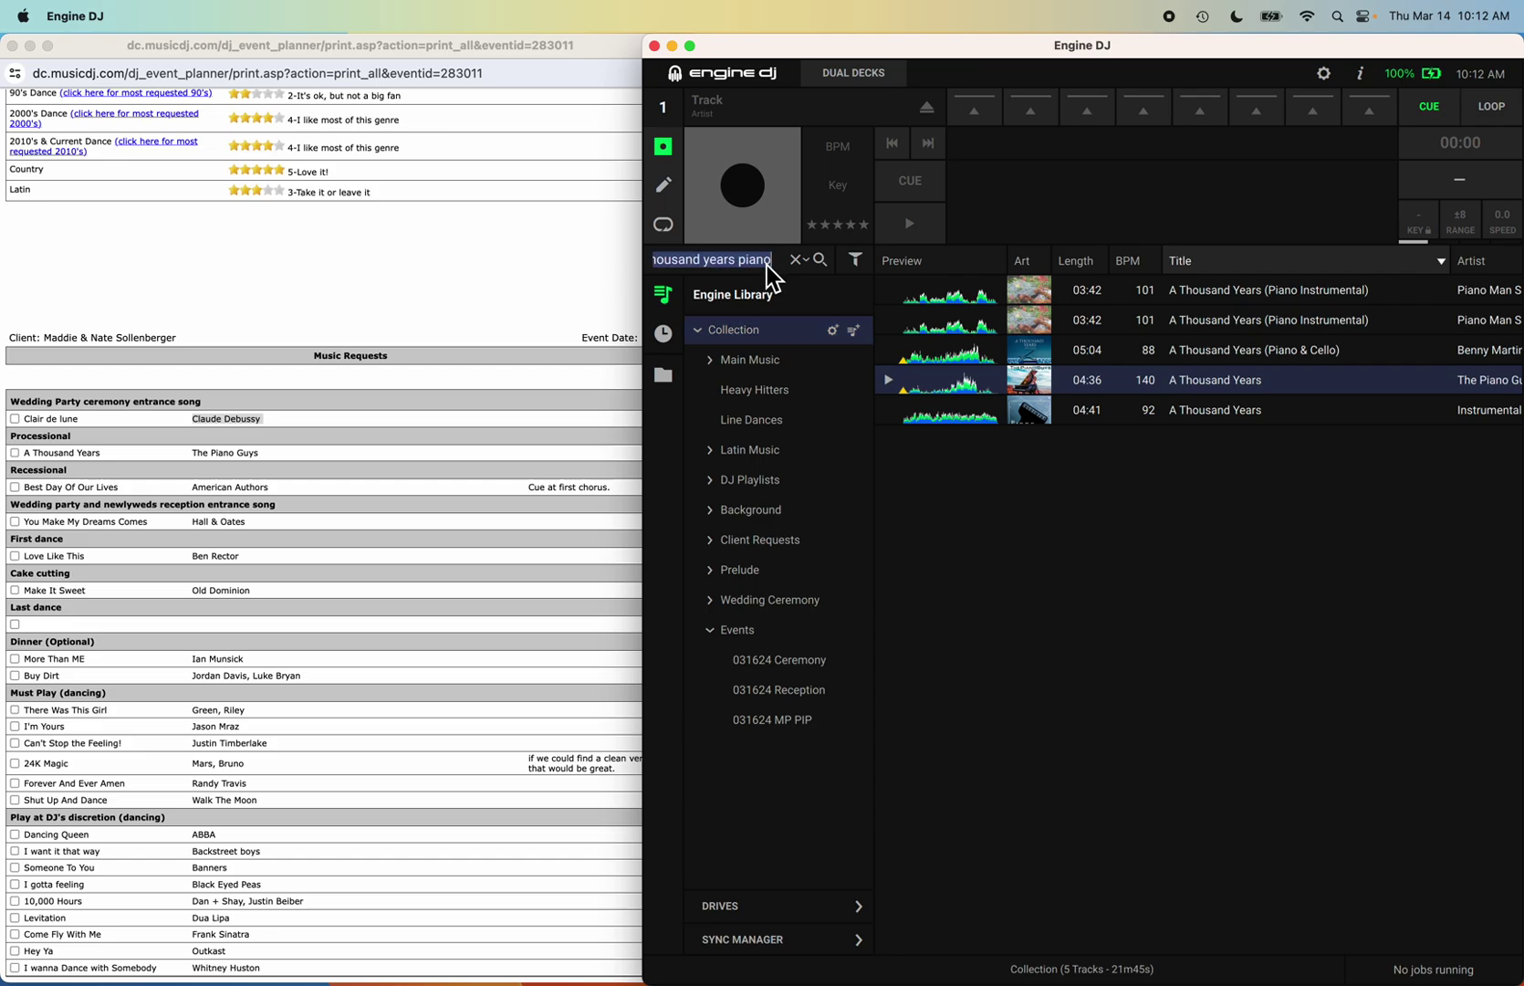
Search 'american authors best day' and add the 03:12 Best Day Of My Life to 031624 Ceremony.
{"action": "type", "text": "best day of o"}
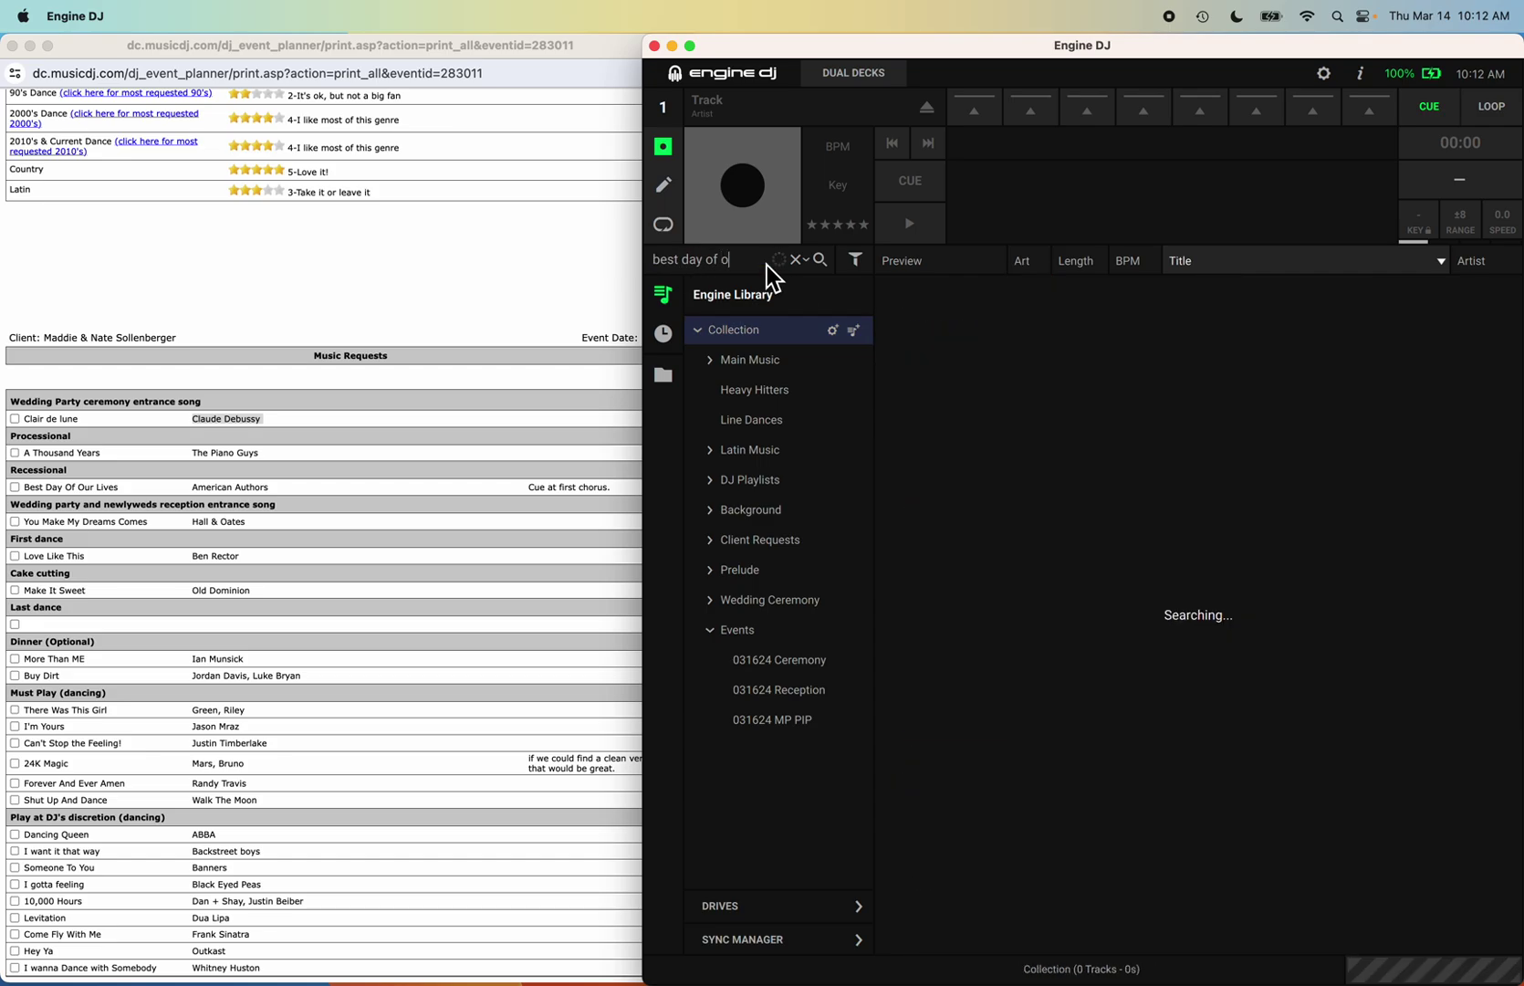
{"action": "type", "text": "ur lives a"}
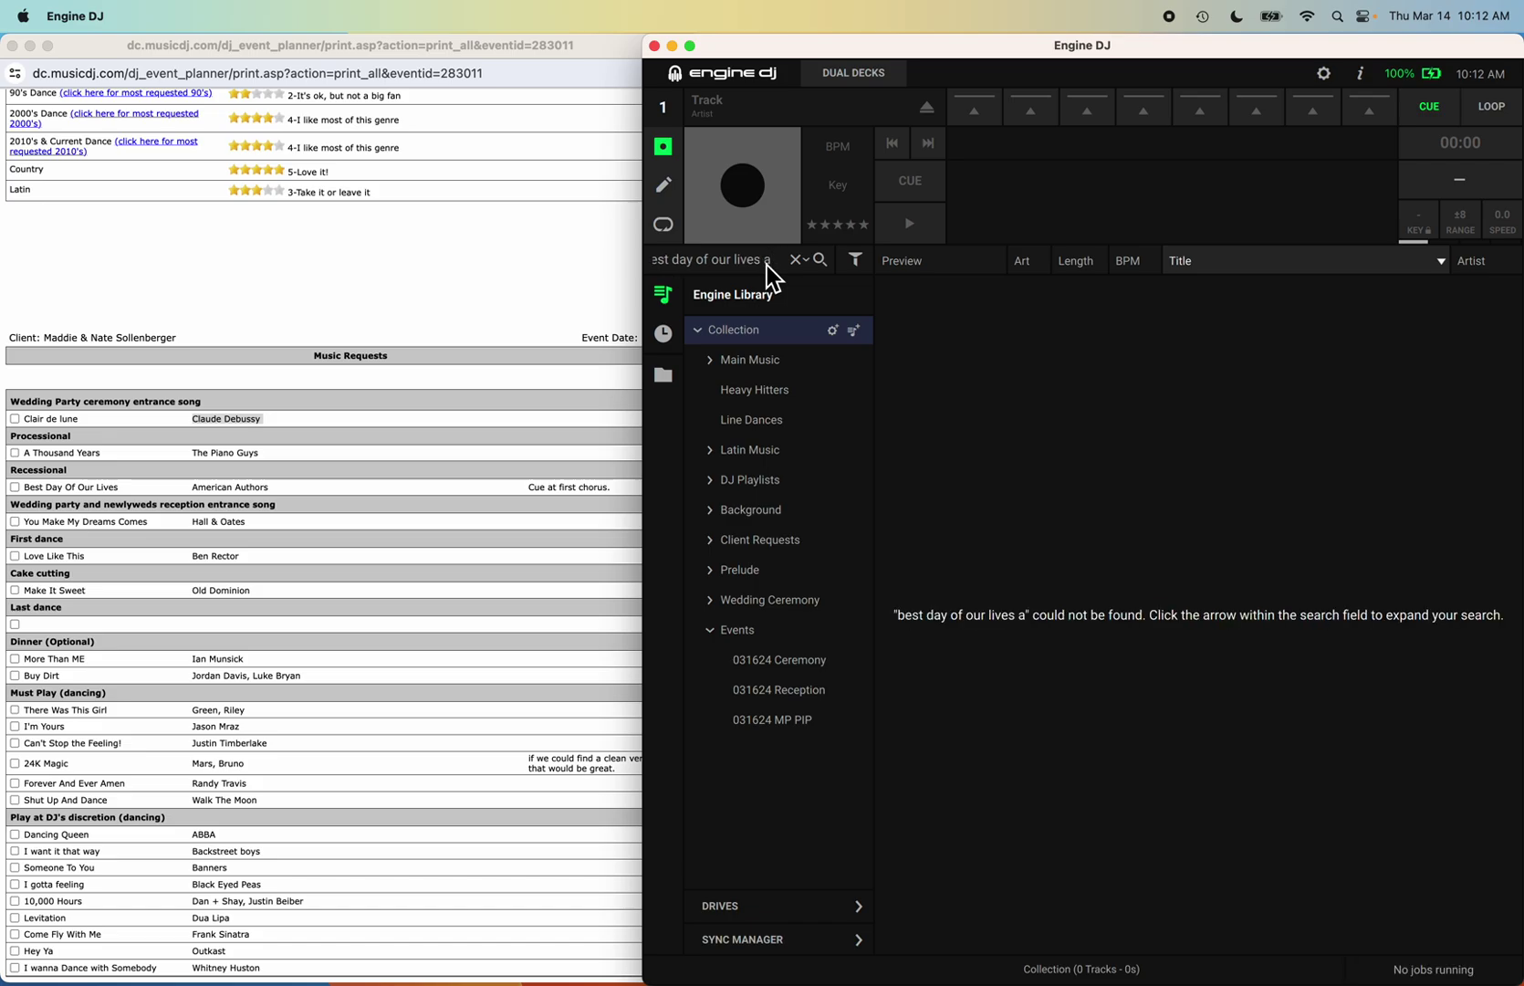
{"action": "key", "text": "BackSpace"}
{"action": "key", "text": "BackSpace"}
{"action": "key", "text": "BackSpace"}
{"action": "key", "text": "BackSpace"}
{"action": "key", "text": "BackSpace"}
{"action": "key", "text": "BackSpace"}
{"action": "key", "text": "BackSpace"}
{"action": "key", "text": "BackSpace"}
{"action": "key", "text": "BackSpace"}
{"action": "key", "text": "BackSpace"}
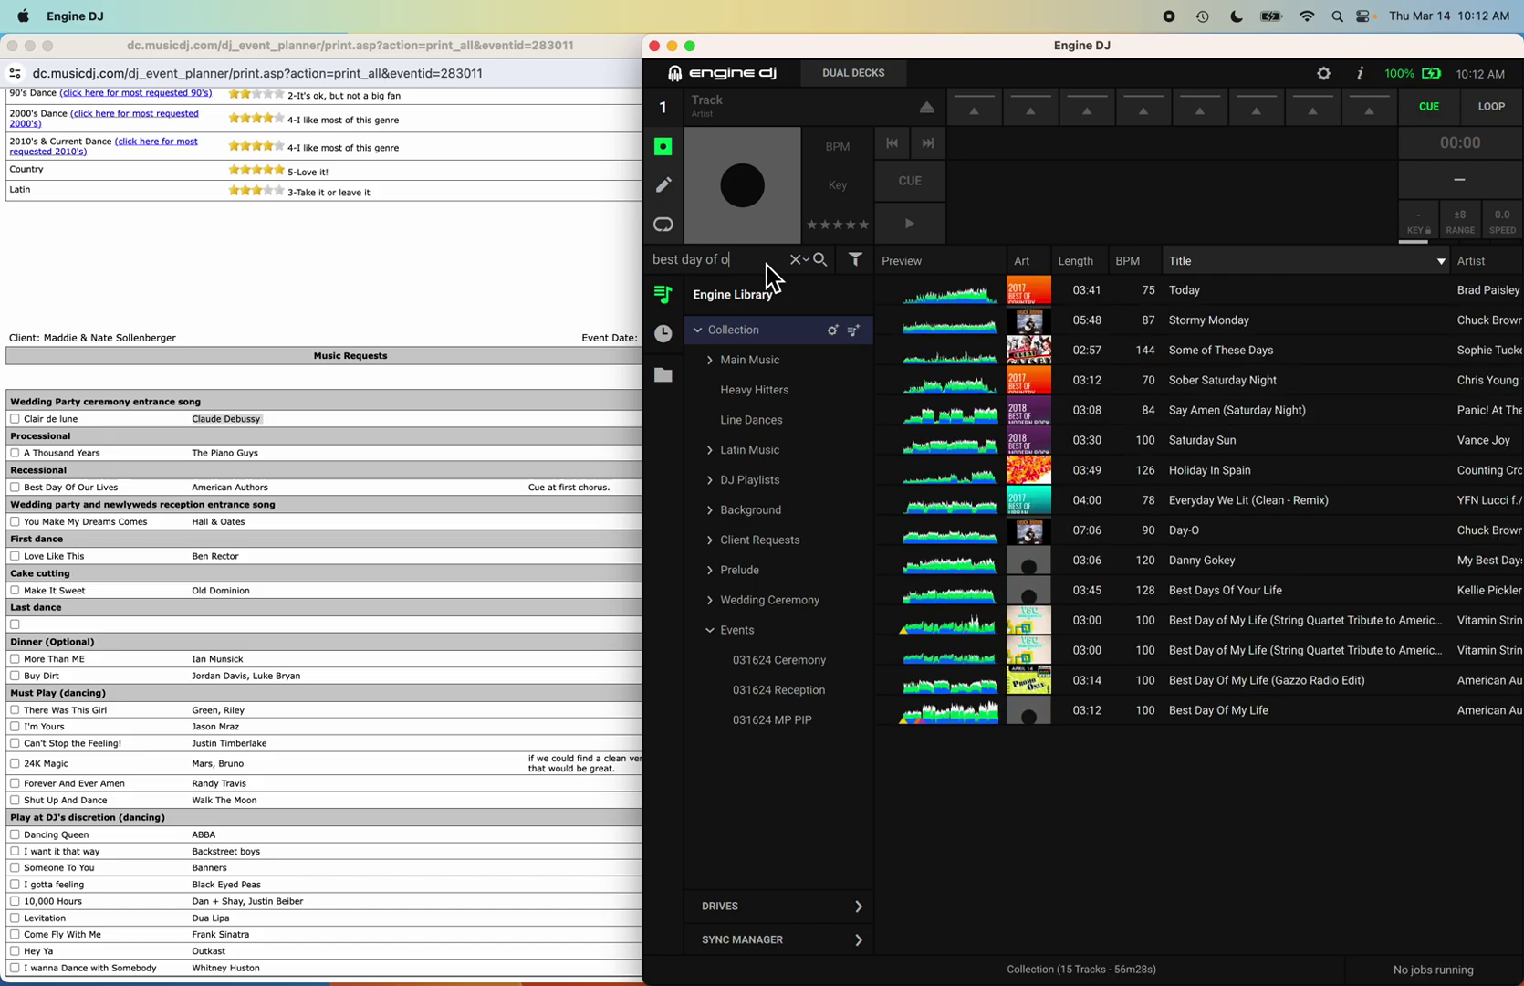
{"action": "key", "text": "BackSpace"}
{"action": "key", "text": "BackSpace"}
{"action": "key", "text": "BackSpace"}
{"action": "key", "text": "BackSpace"}
{"action": "key", "text": "BackSpace"}
{"action": "key", "text": "BackSpace"}
{"action": "key", "text": "BackSpace"}
{"action": "key", "text": "BackSpace"}
{"action": "key", "text": "BackSpace"}
{"action": "key", "text": "BackSpace"}
{"action": "key", "text": "BackSpace"}
{"action": "key", "text": "BackSpace"}
{"action": "key", "text": "BackSpace"}
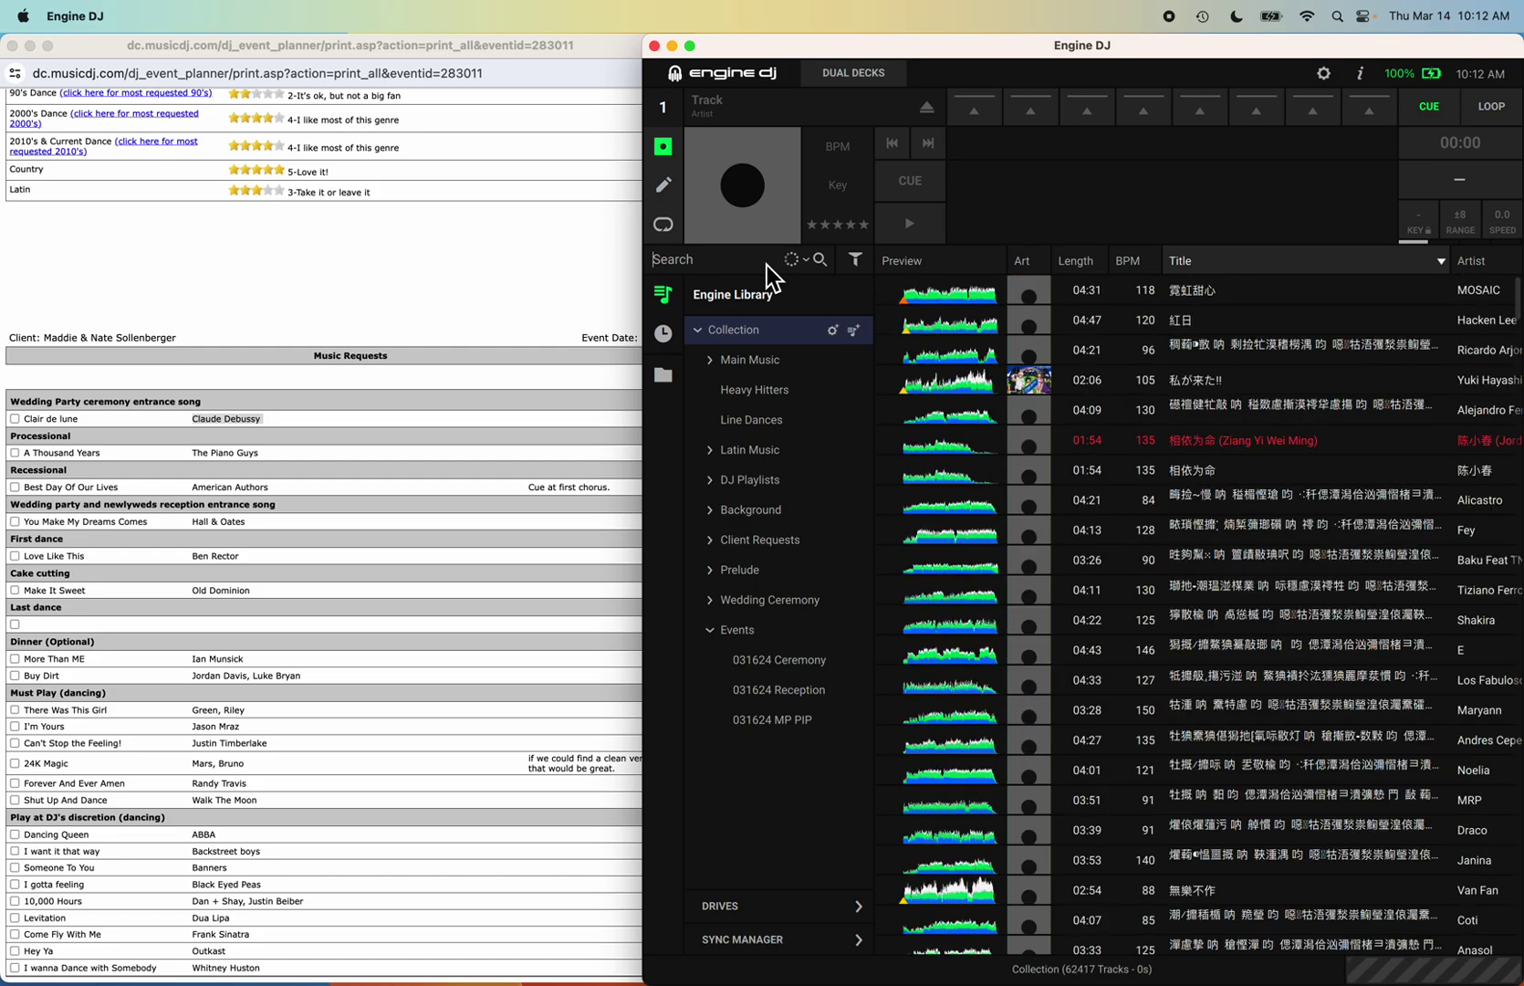
{"action": "type", "text": "american au"}
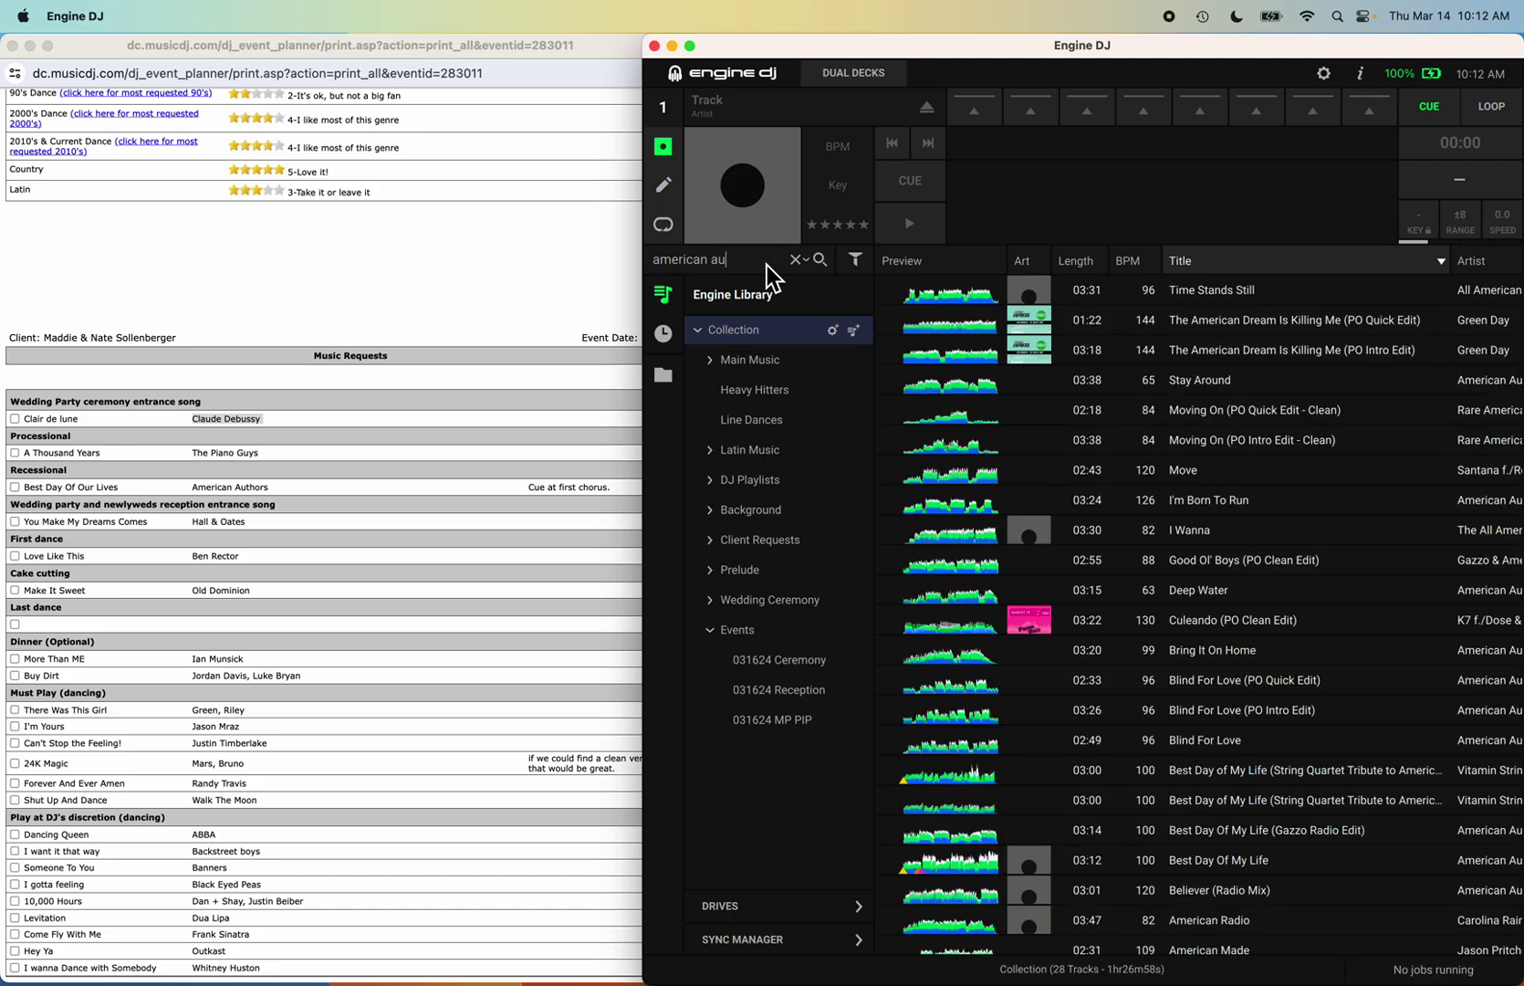
{"action": "type", "text": "thors bes"}
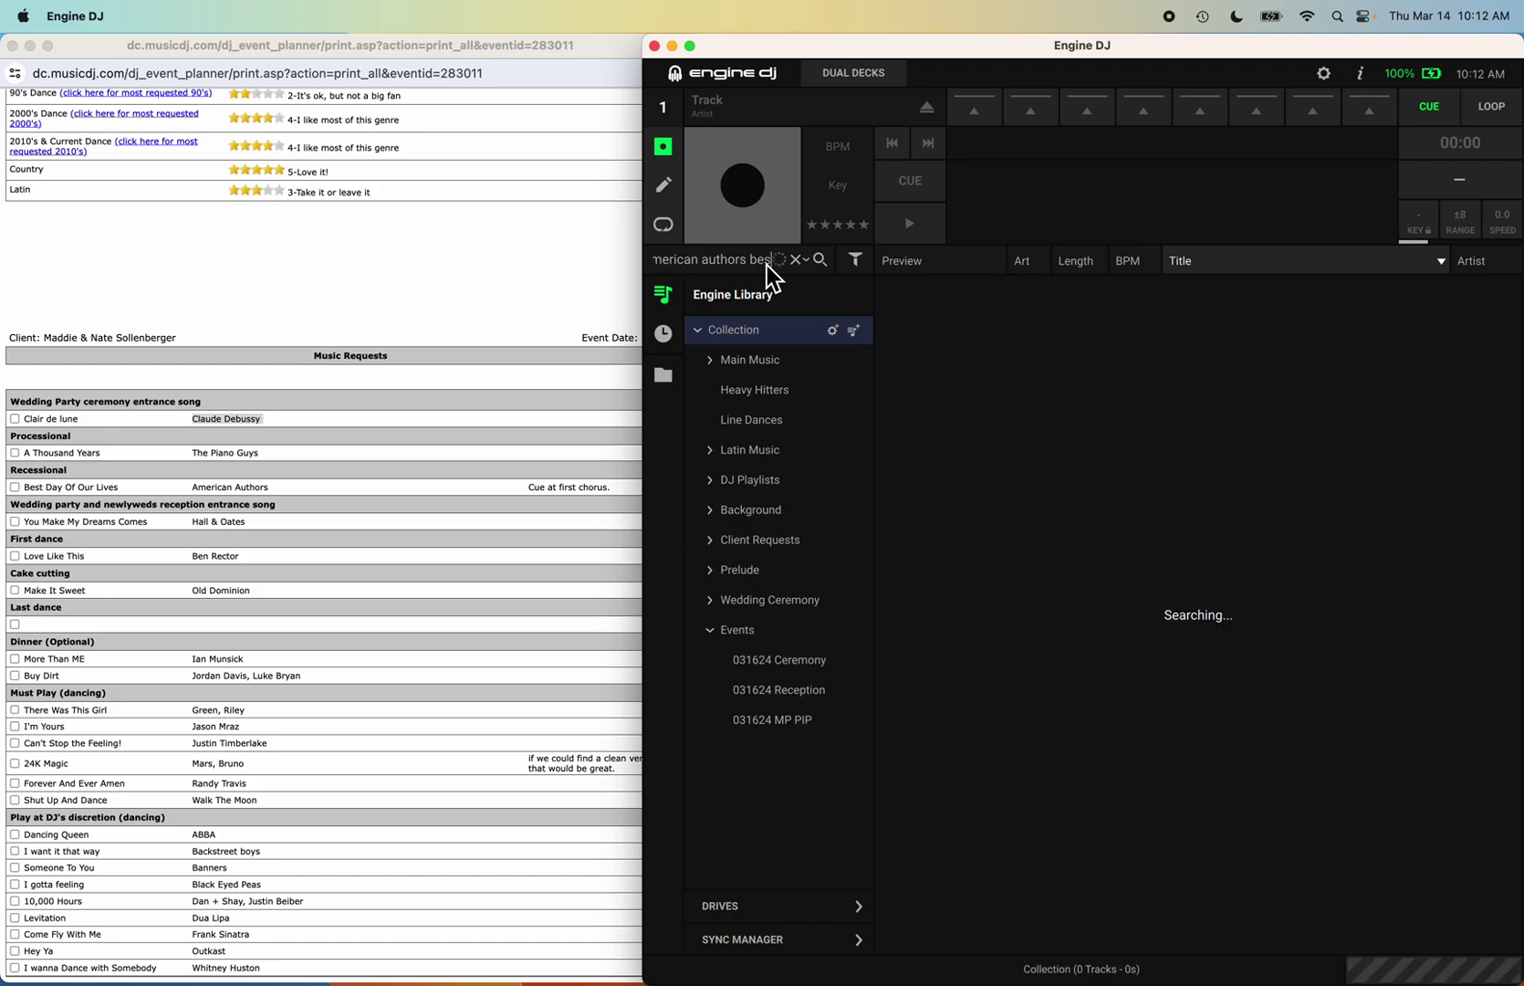
{"action": "type", "text": "t day"}
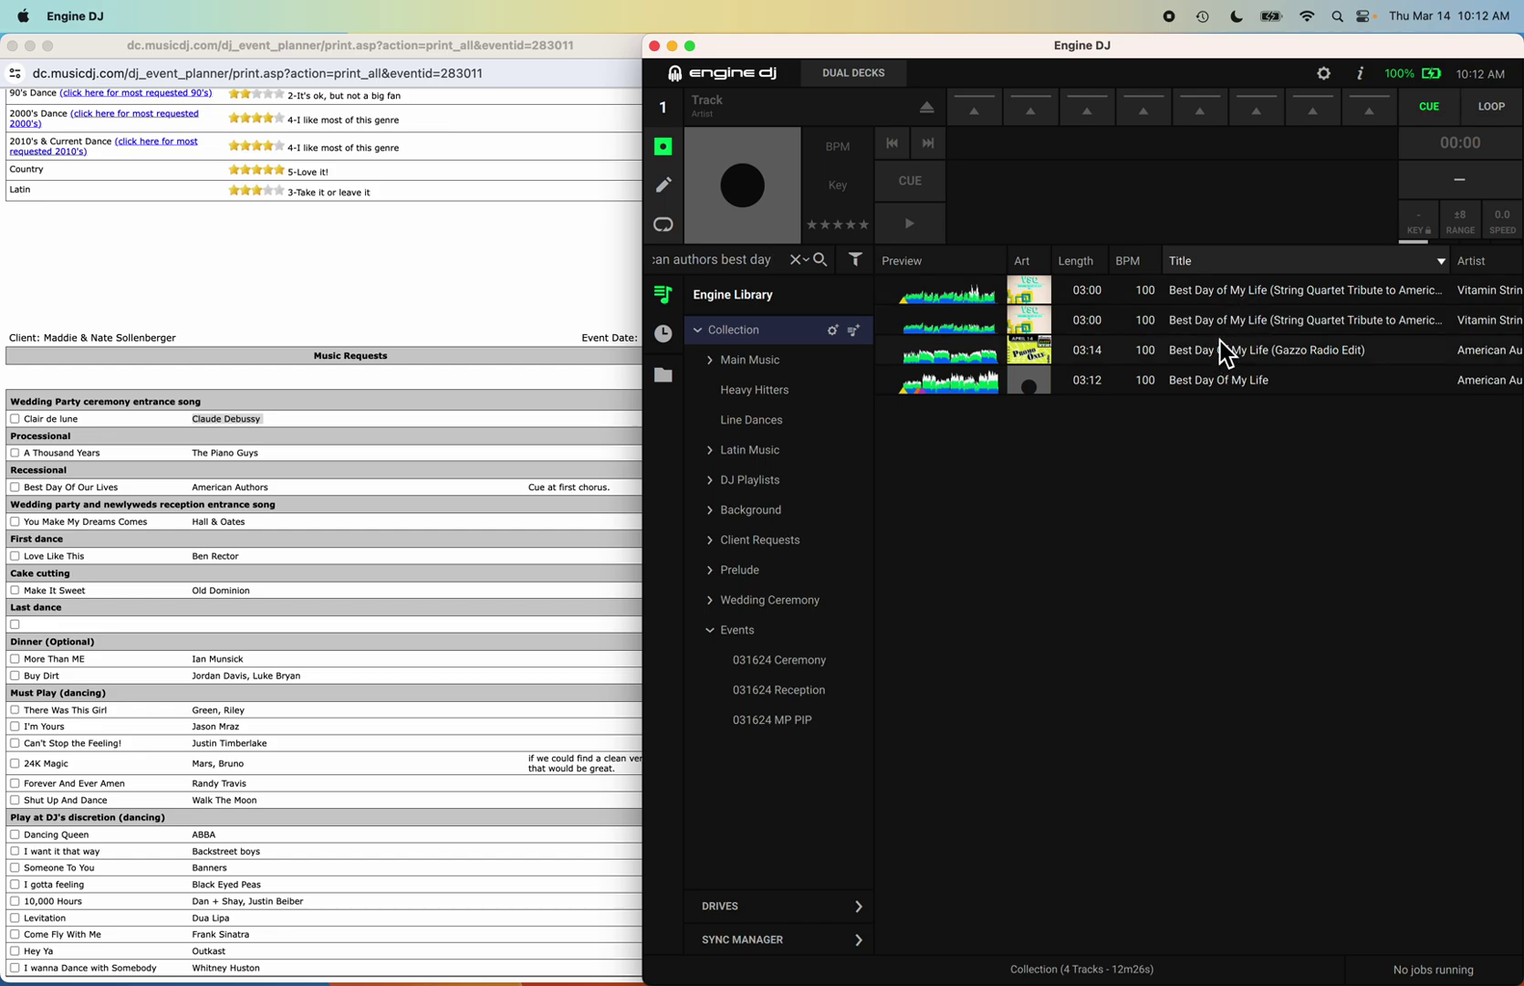
{"action": "scroll", "coordinate": [1223, 331], "scroll_direction": "right", "scroll_amount": 5}
{"action": "scroll", "coordinate": [1223, 328], "scroll_direction": "left", "scroll_amount": 5}
{"action": "scroll", "coordinate": [1211, 365], "scroll_direction": "right", "scroll_amount": 3}
{"action": "scroll", "coordinate": [1210, 364], "scroll_direction": "left", "scroll_amount": 3}
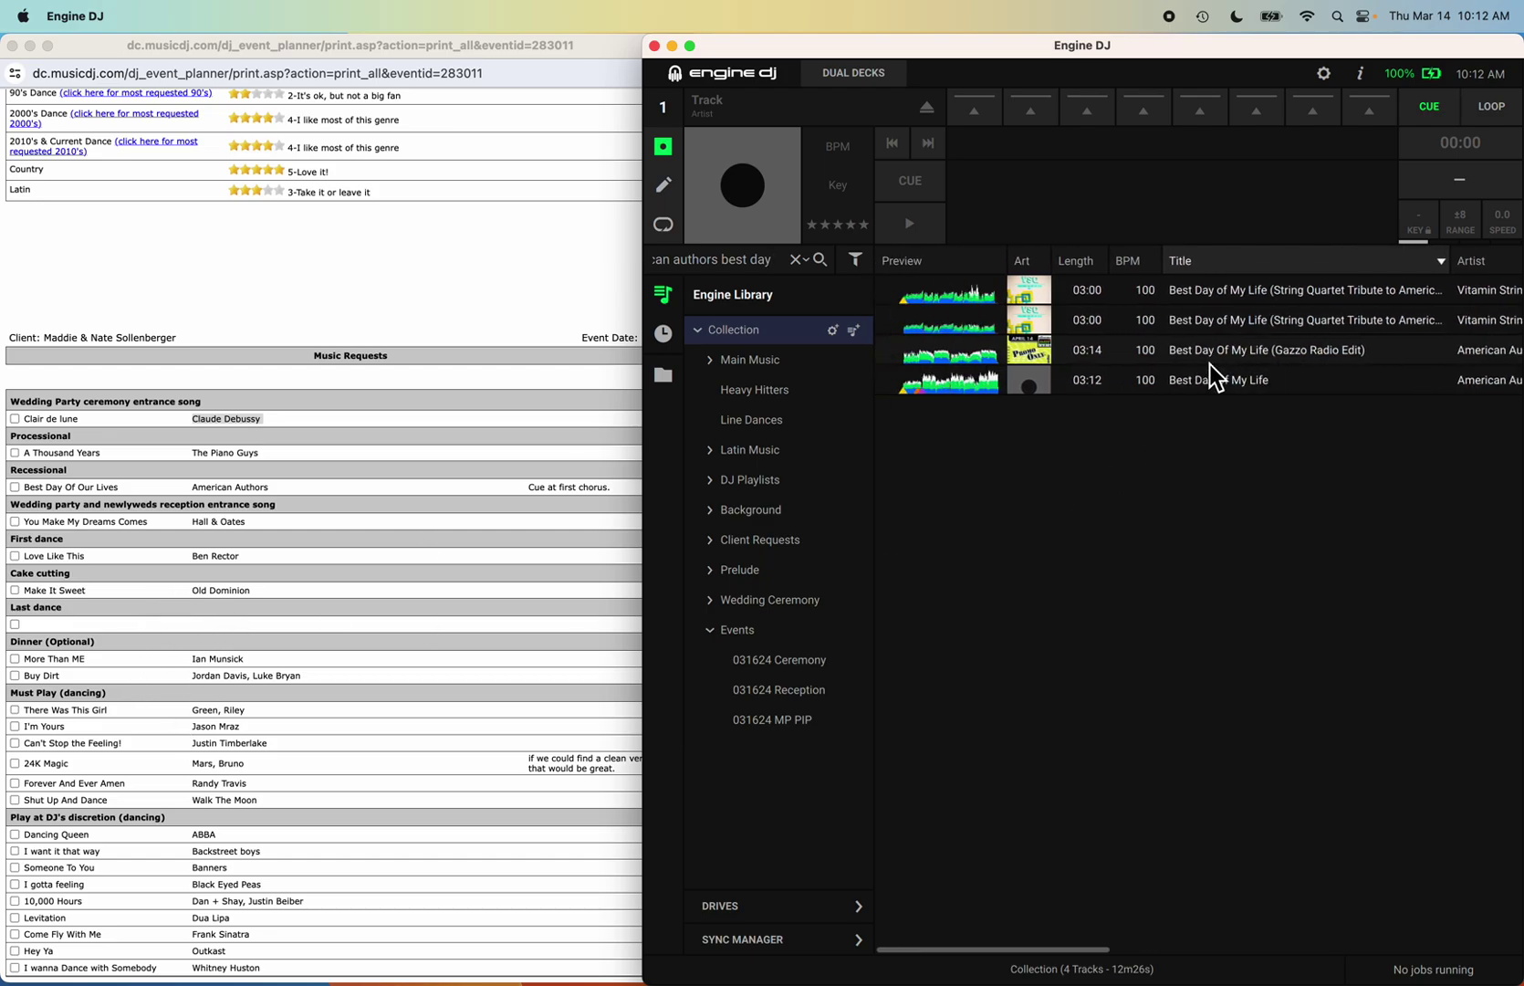
{"action": "left_click", "coordinate": [1218, 387]}
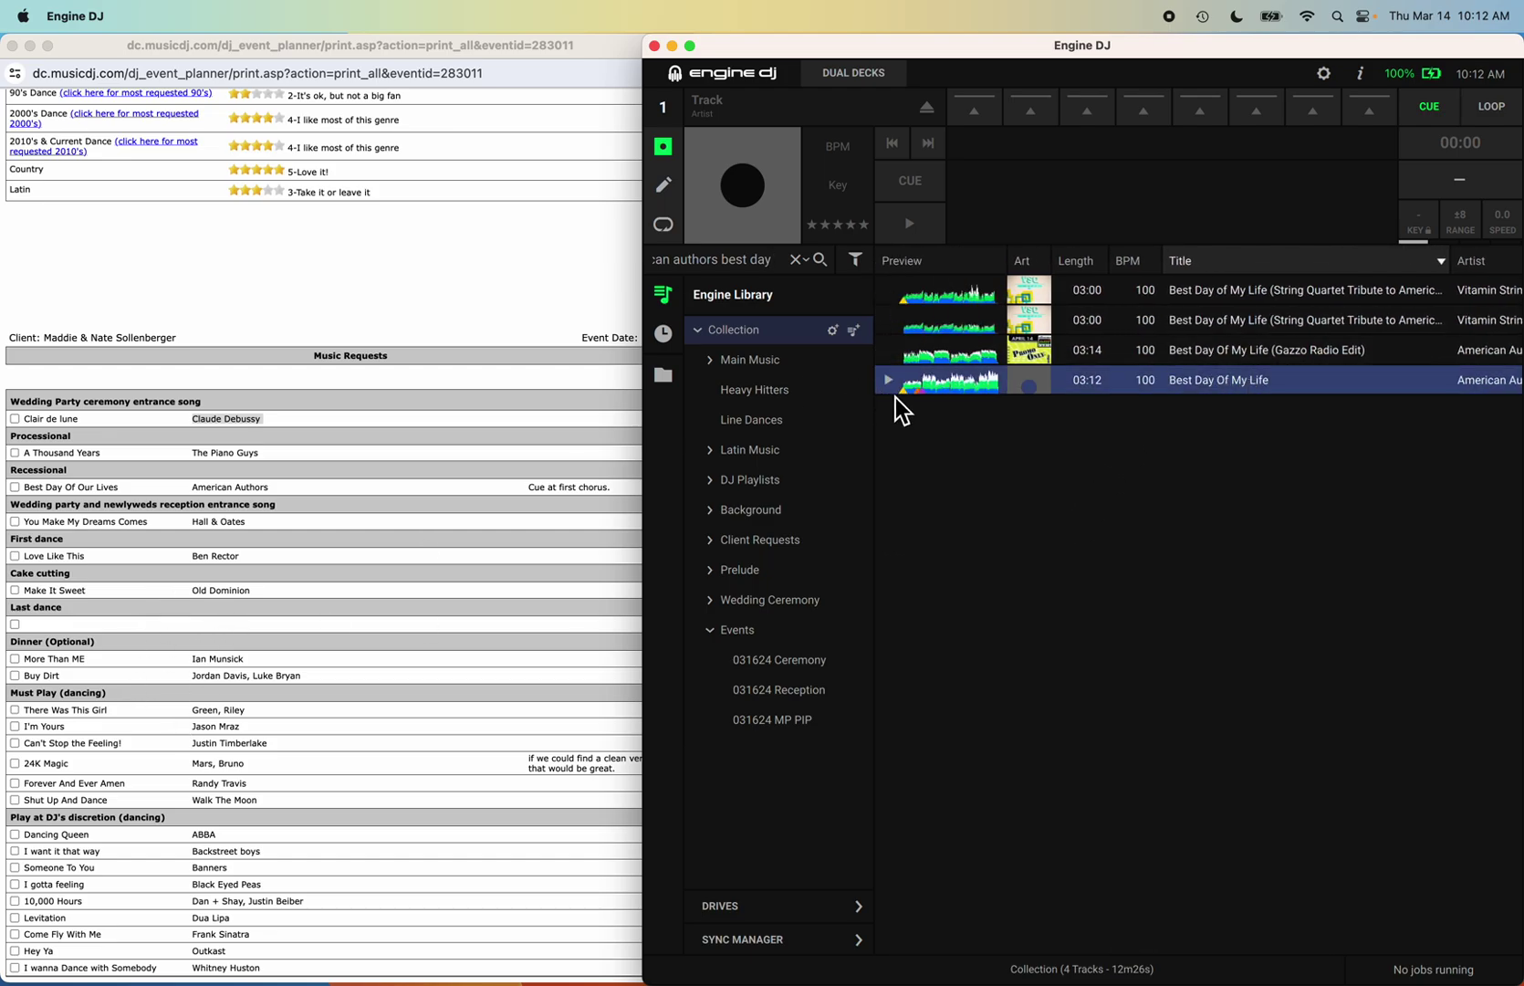
{"action": "left_click_drag", "start_coordinate": [1232, 387], "coordinate": [794, 668]}
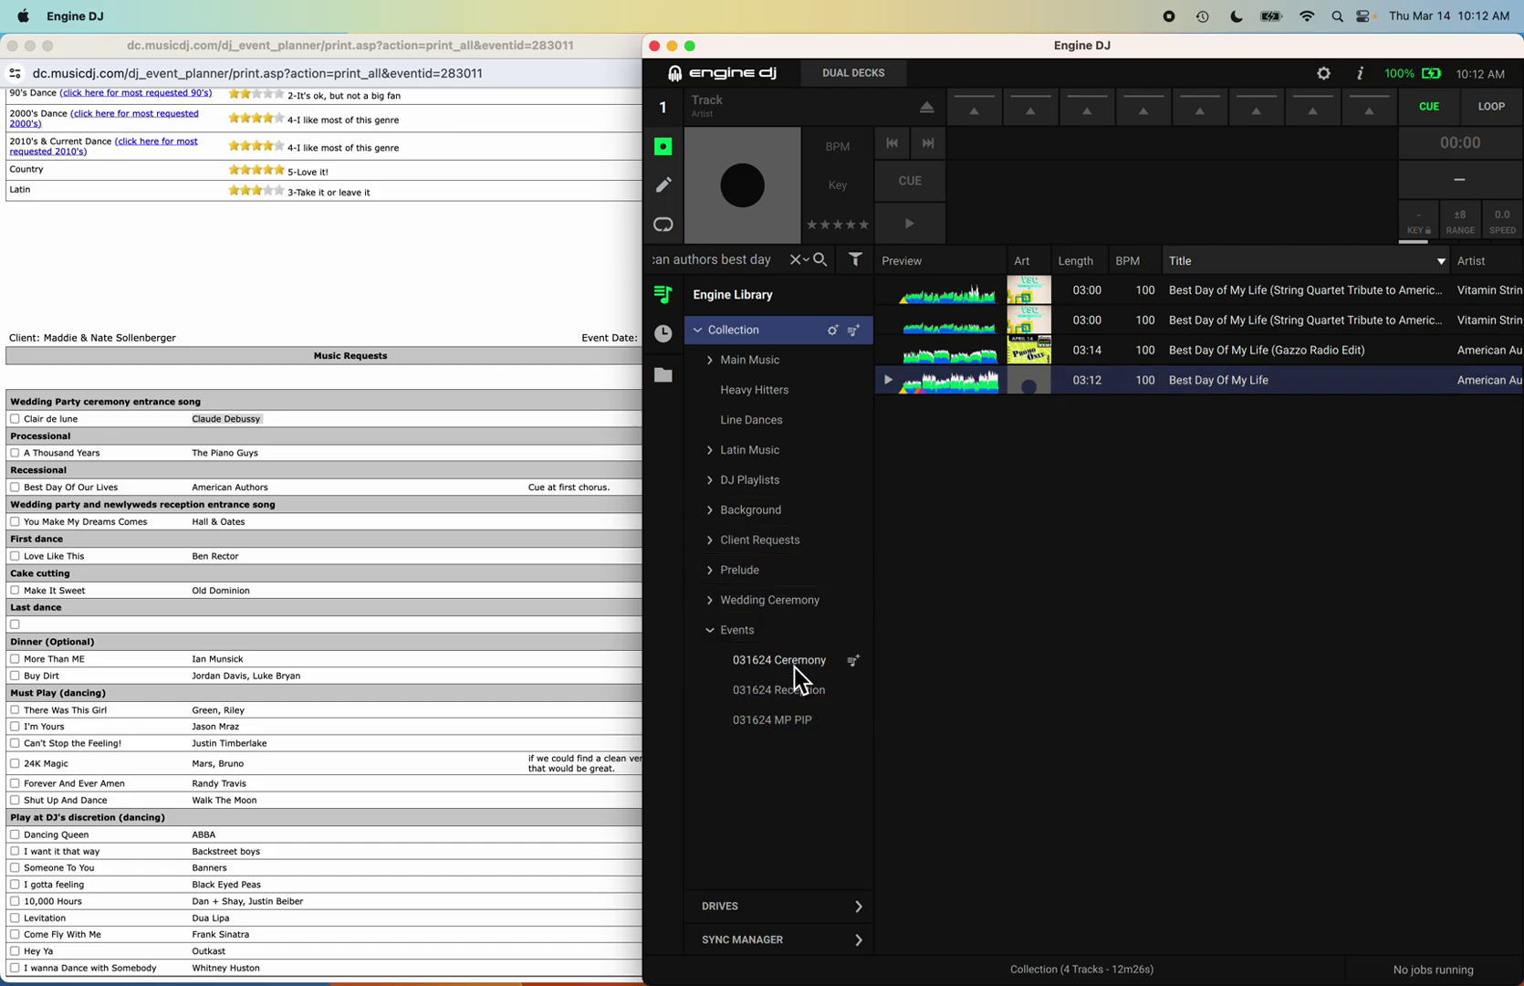
{"action": "left_click", "coordinate": [758, 264]}
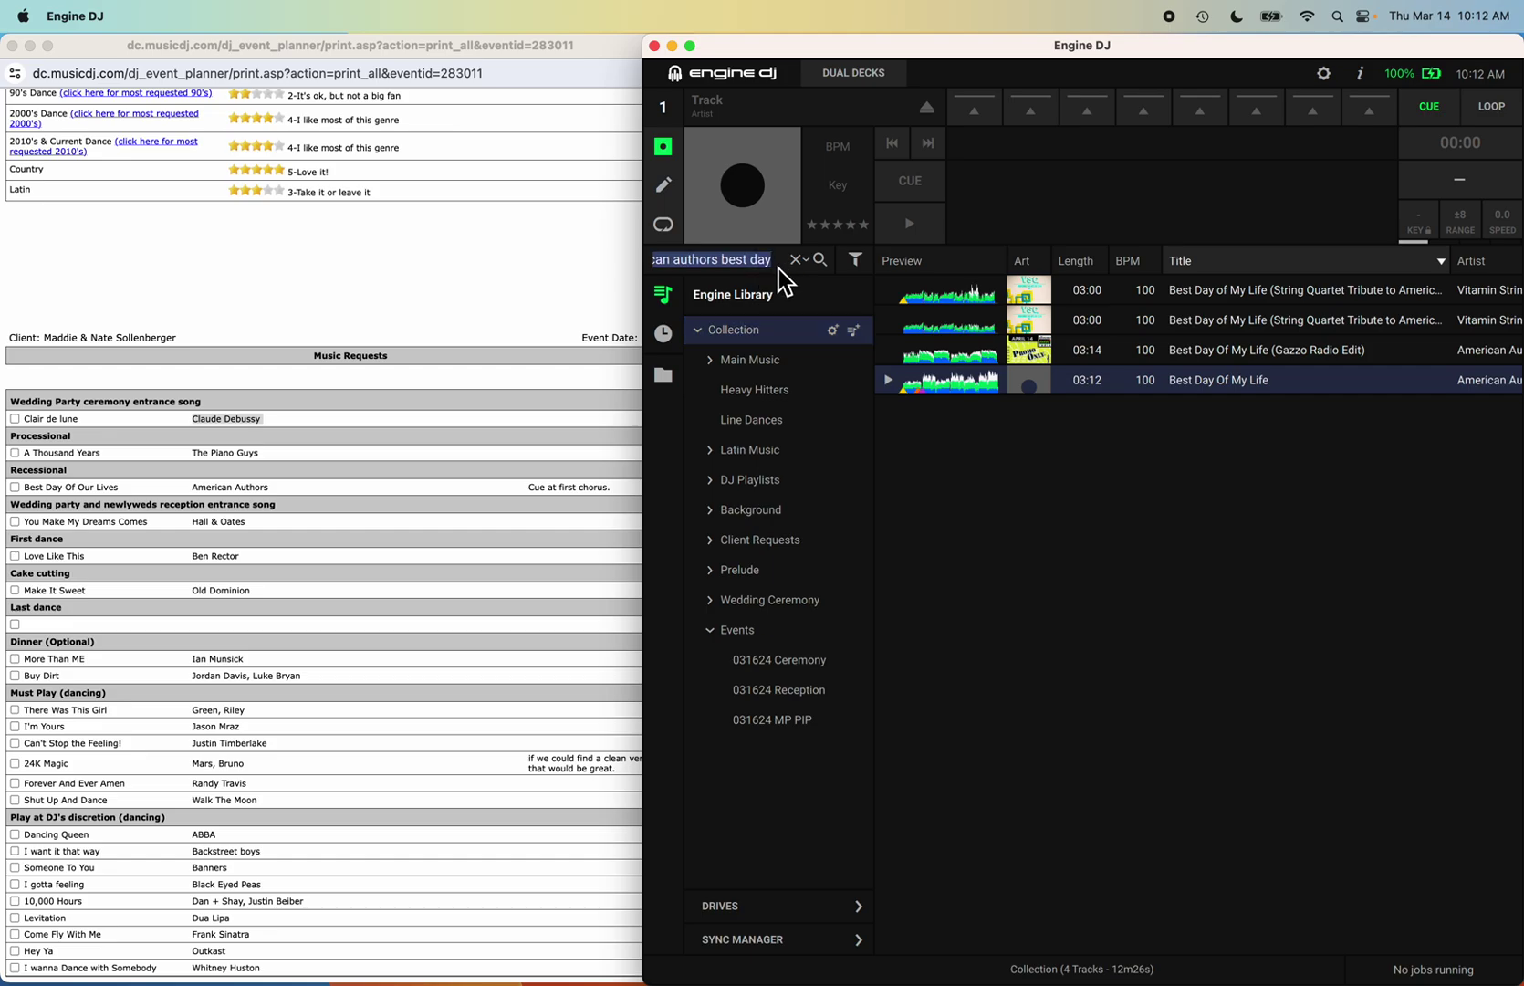
Search 'you make my dreams' and add the Hall & Oates track to 031624 Reception.
{"action": "key", "text": "BackSpace"}
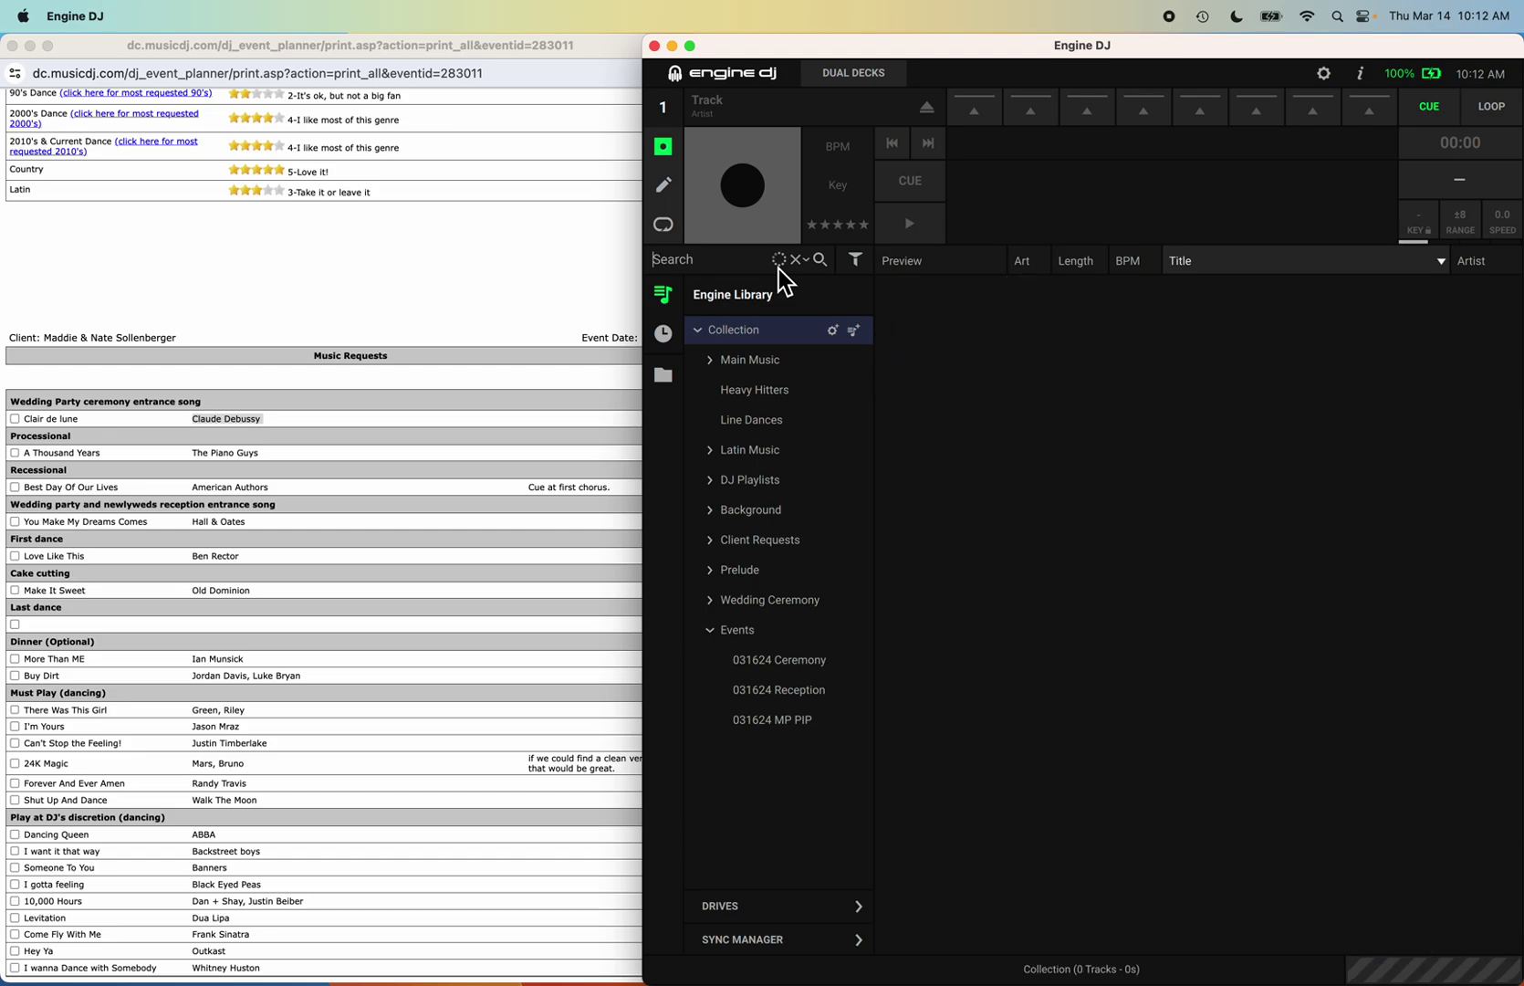
{"action": "type", "text": "you make "}
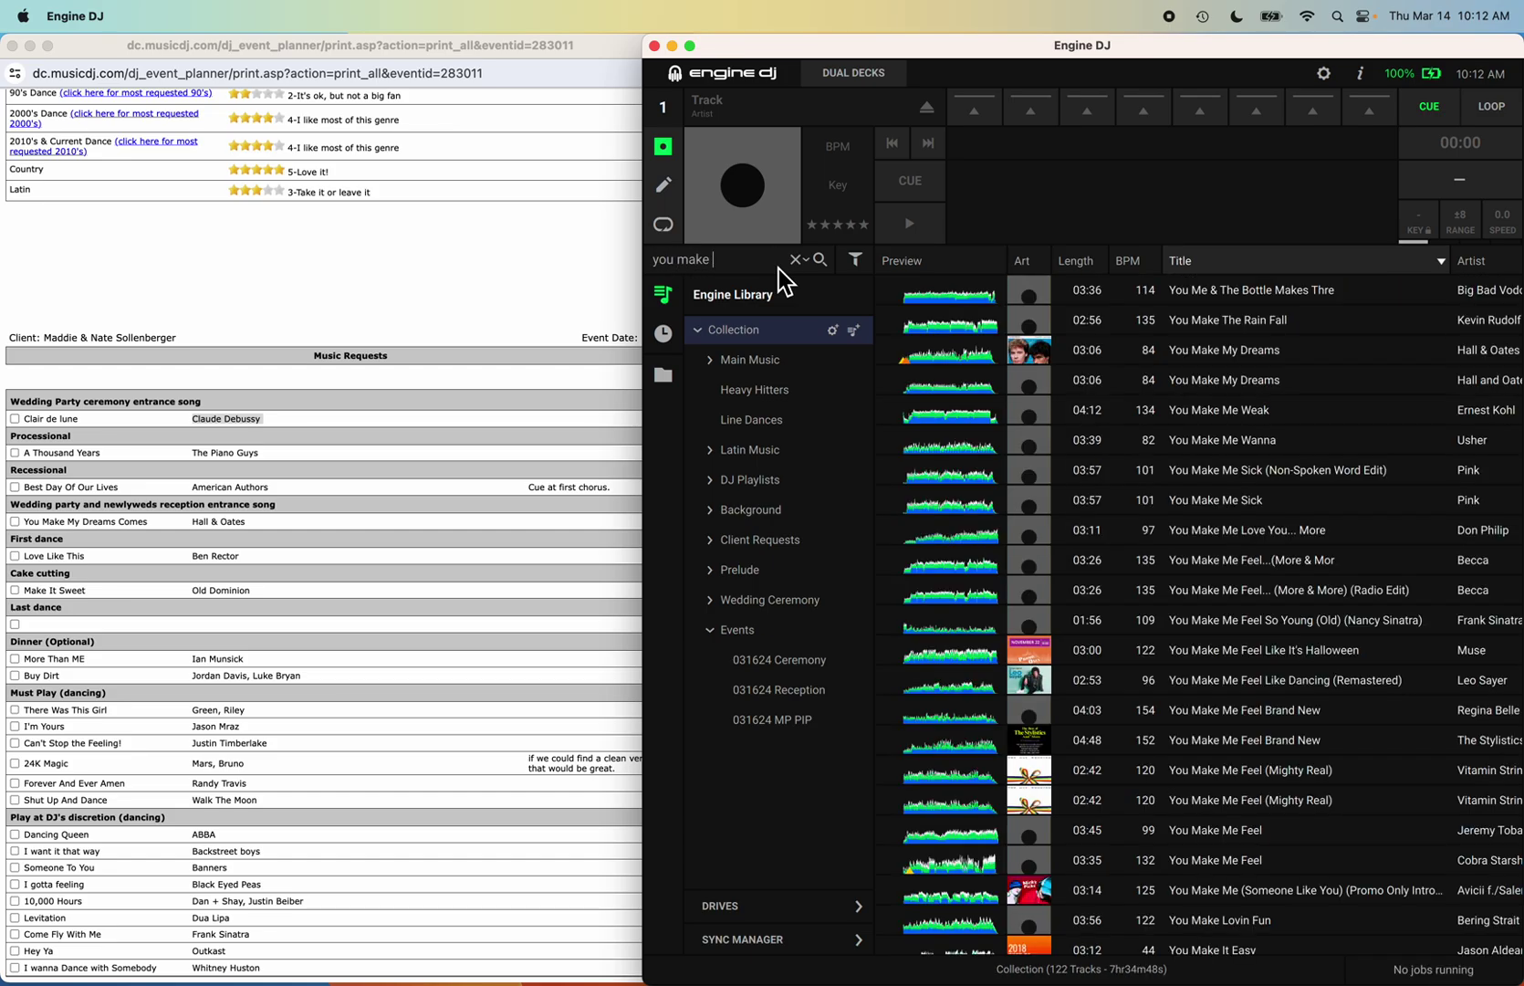
{"action": "type", "text": "my dreams"}
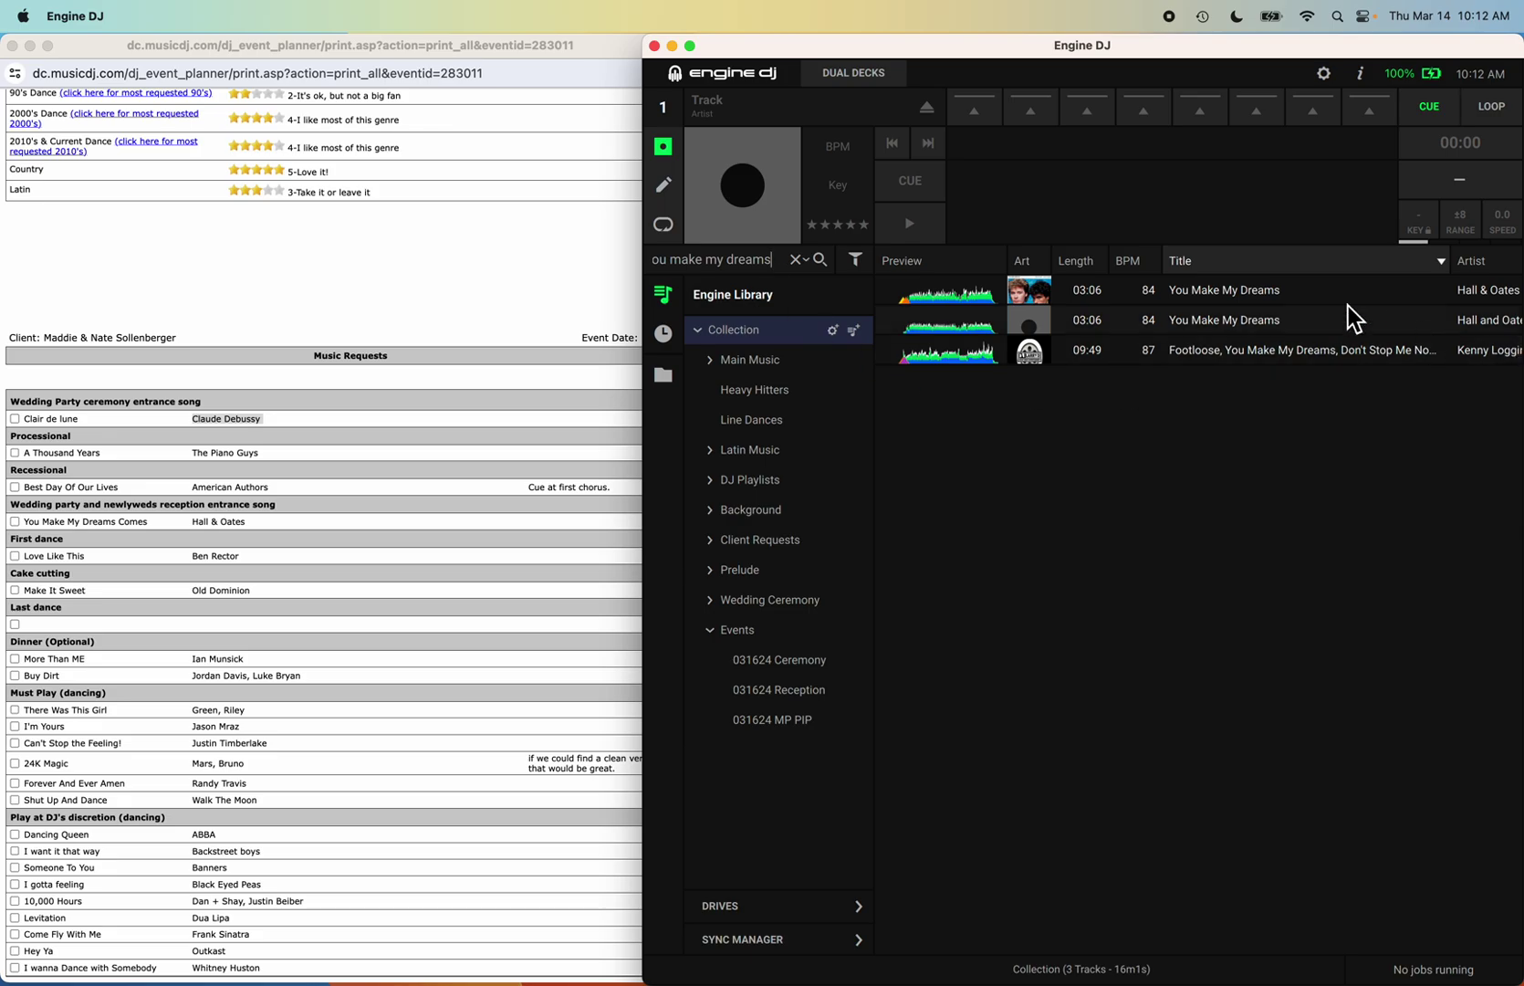
{"action": "left_click", "coordinate": [1210, 297]}
{"action": "left_click_drag", "start_coordinate": [1247, 296], "coordinate": [805, 699]}
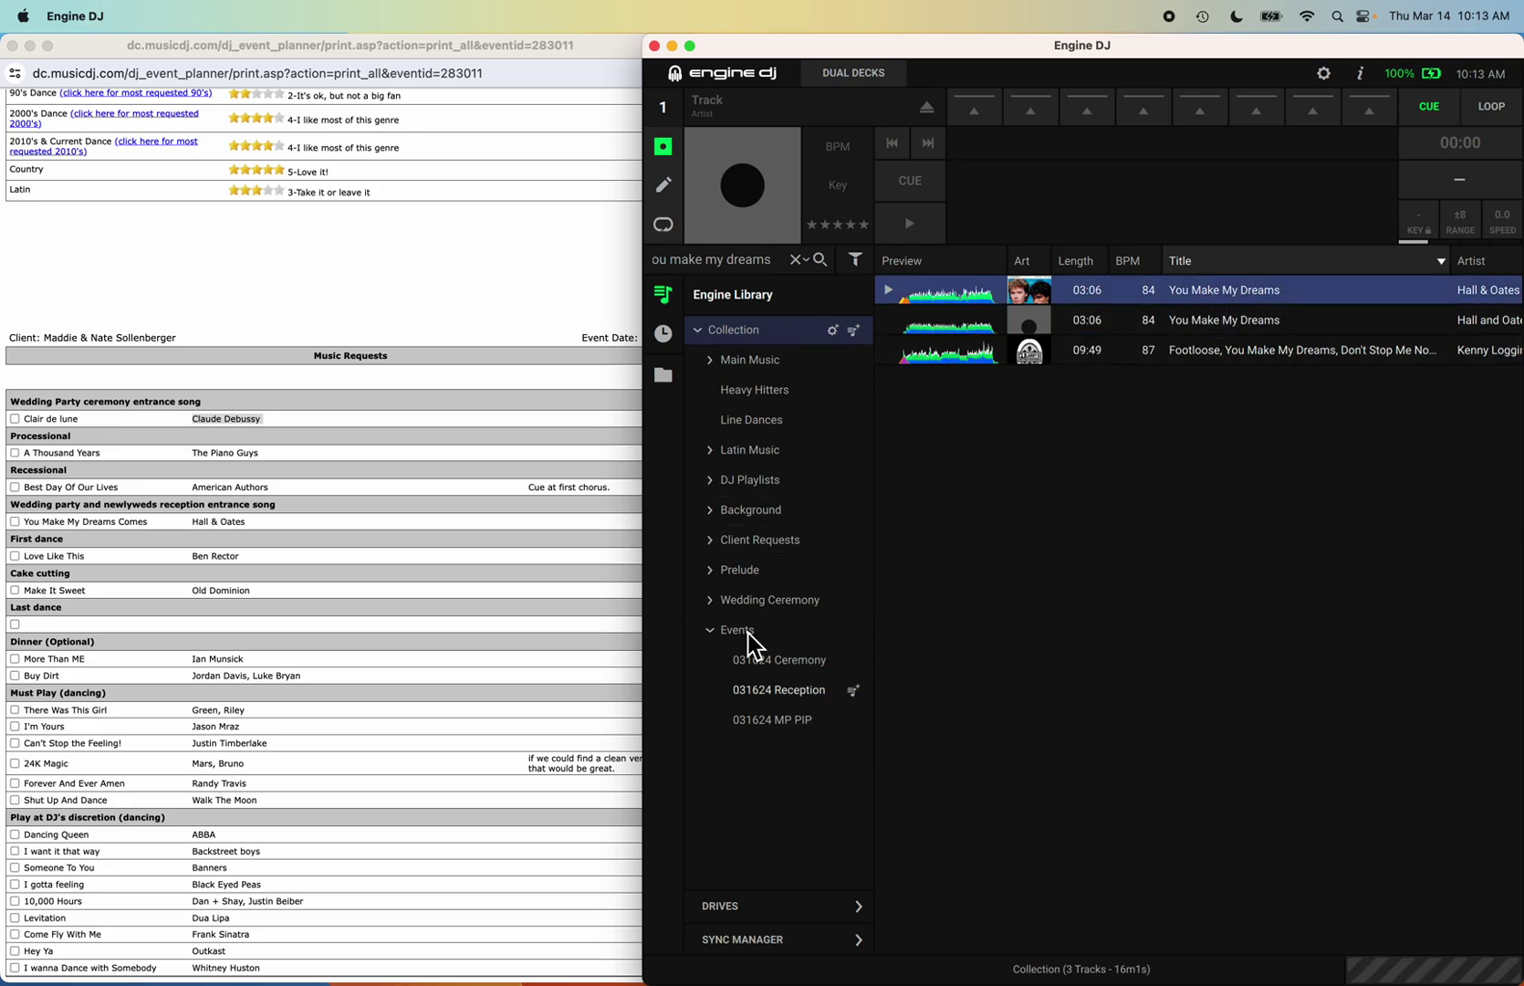
Search 'love like this ben r' and add the 02:28 Love Like This (shortened) to 031624 Reception.
{"action": "left_click", "coordinate": [772, 267]}
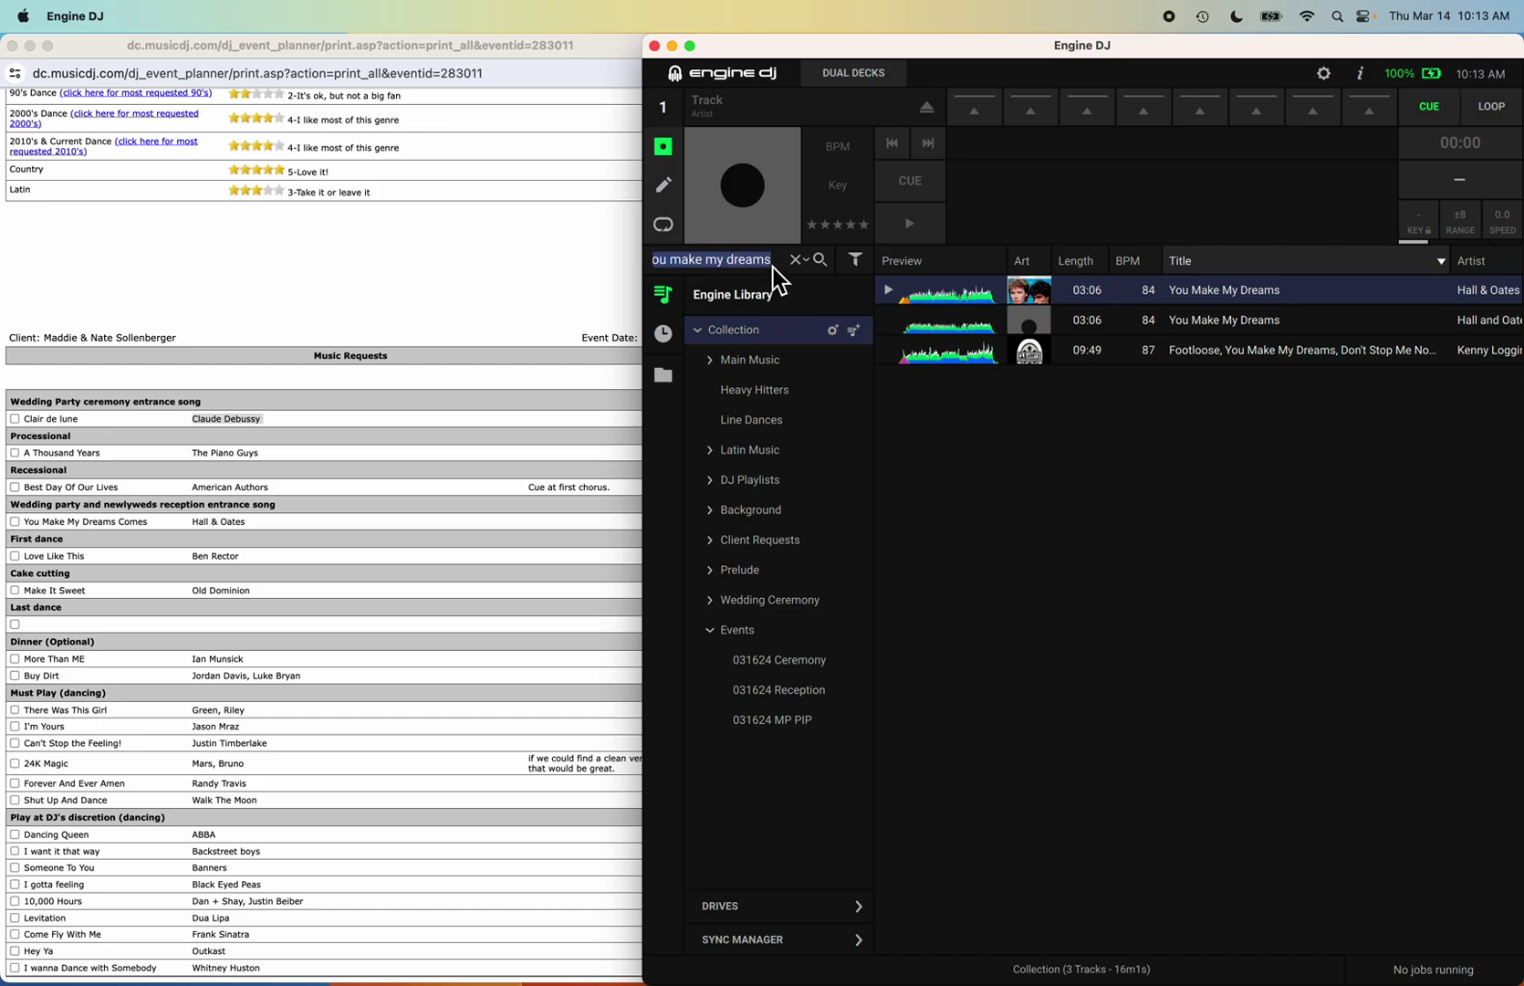
{"action": "type", "text": "love "}
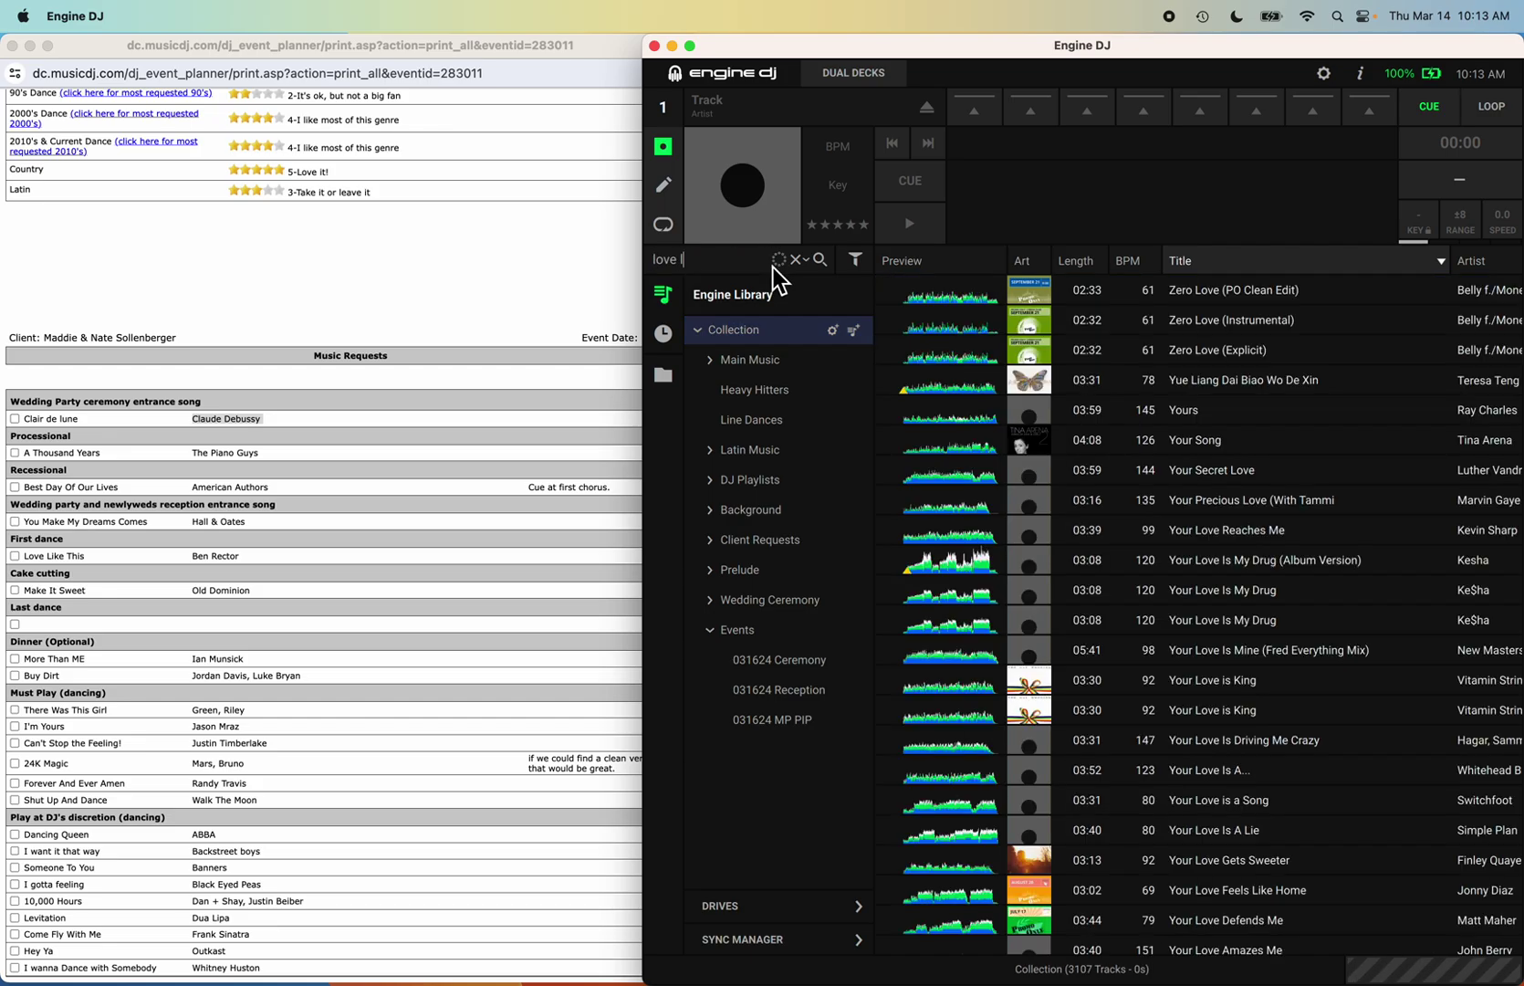
{"action": "type", "text": "like this ben r"}
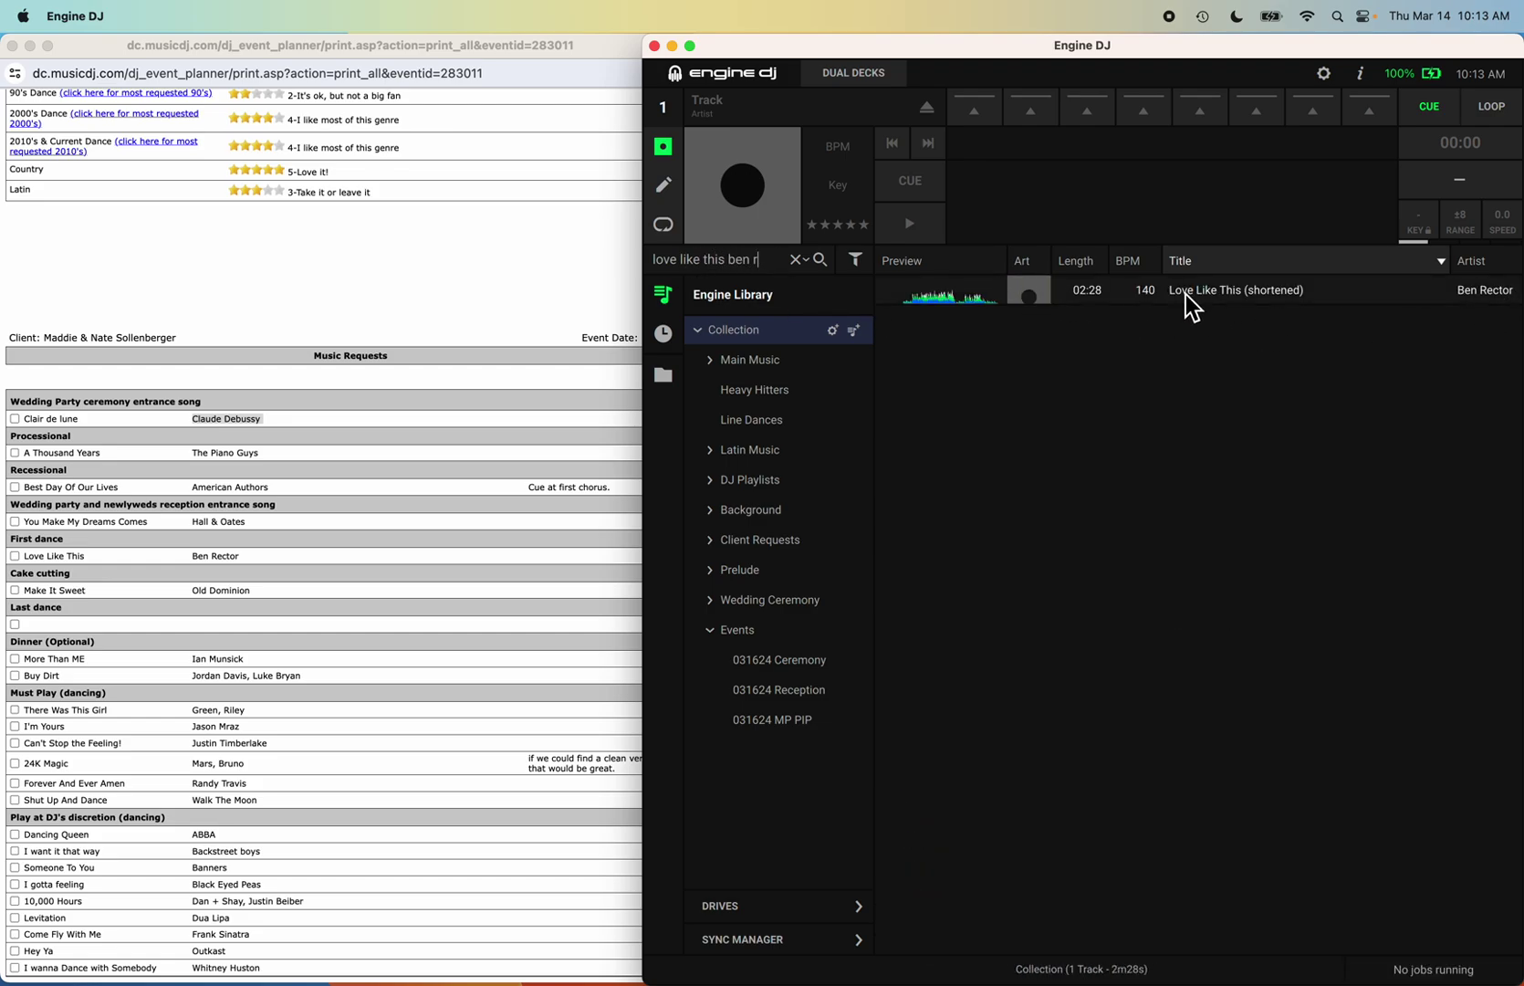
{"action": "left_click_drag", "start_coordinate": [1201, 293], "coordinate": [798, 691]}
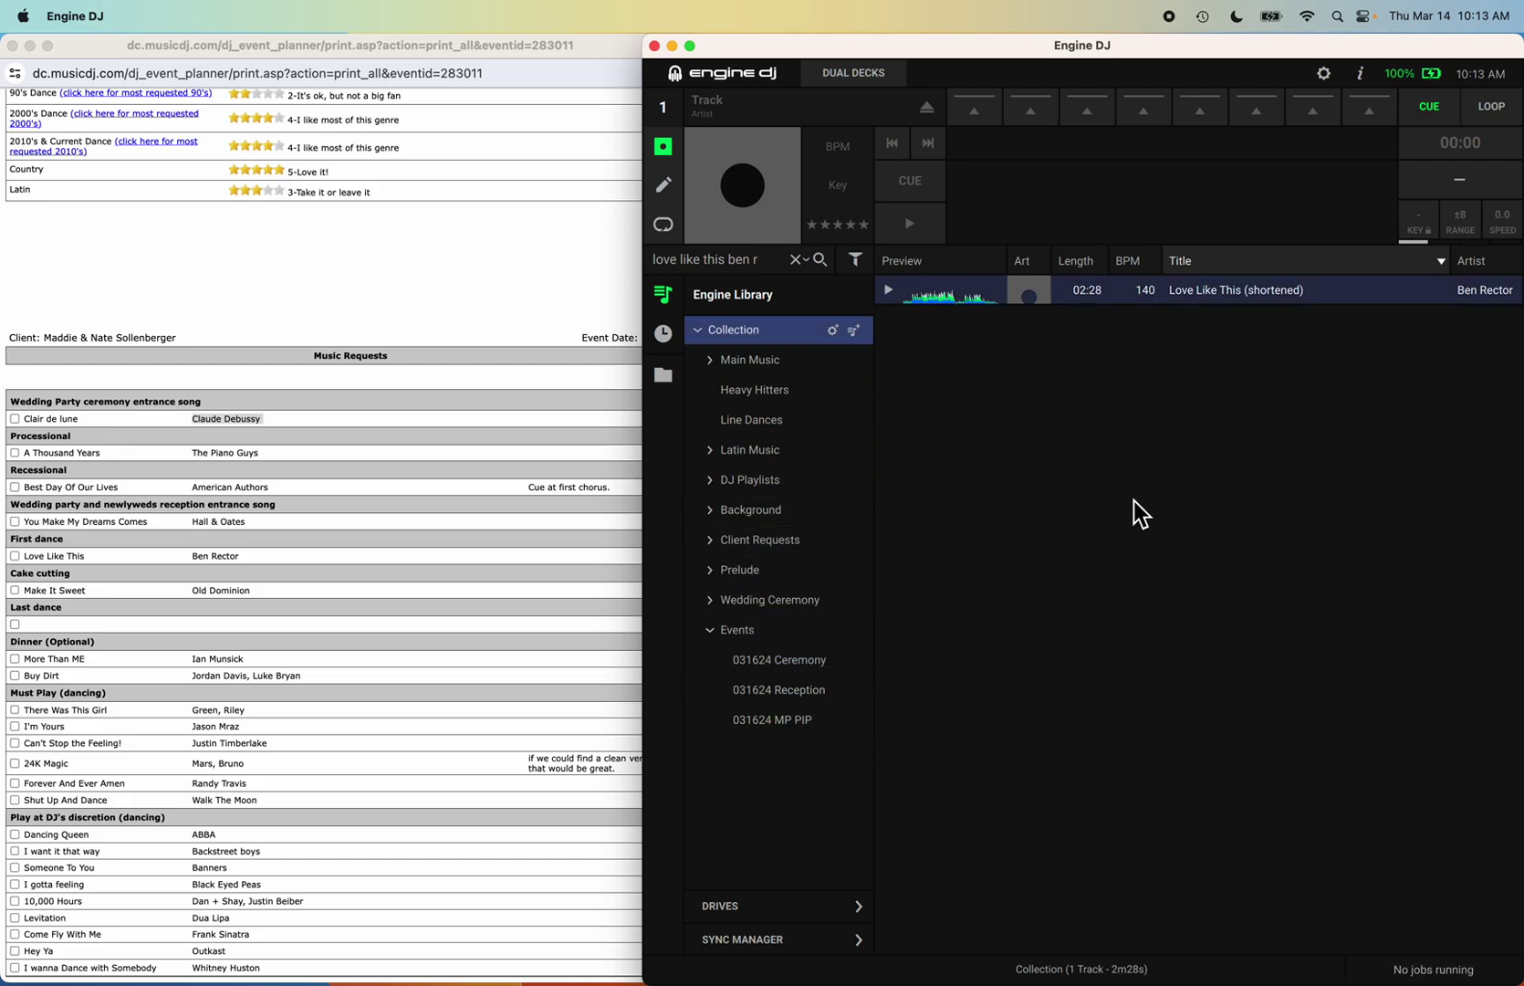
{"action": "scroll", "coordinate": [1140, 513], "scroll_direction": "right", "scroll_amount": 5}
{"action": "scroll", "coordinate": [1141, 513], "scroll_direction": "right", "scroll_amount": 5}
{"action": "scroll", "coordinate": [1137, 511], "scroll_direction": "left", "scroll_amount": 10}
Search 'make it sweet' and add Old Dominion's 03:05, 90 BPM track to 031624 Reception.
{"action": "left_click", "coordinate": [765, 266]}
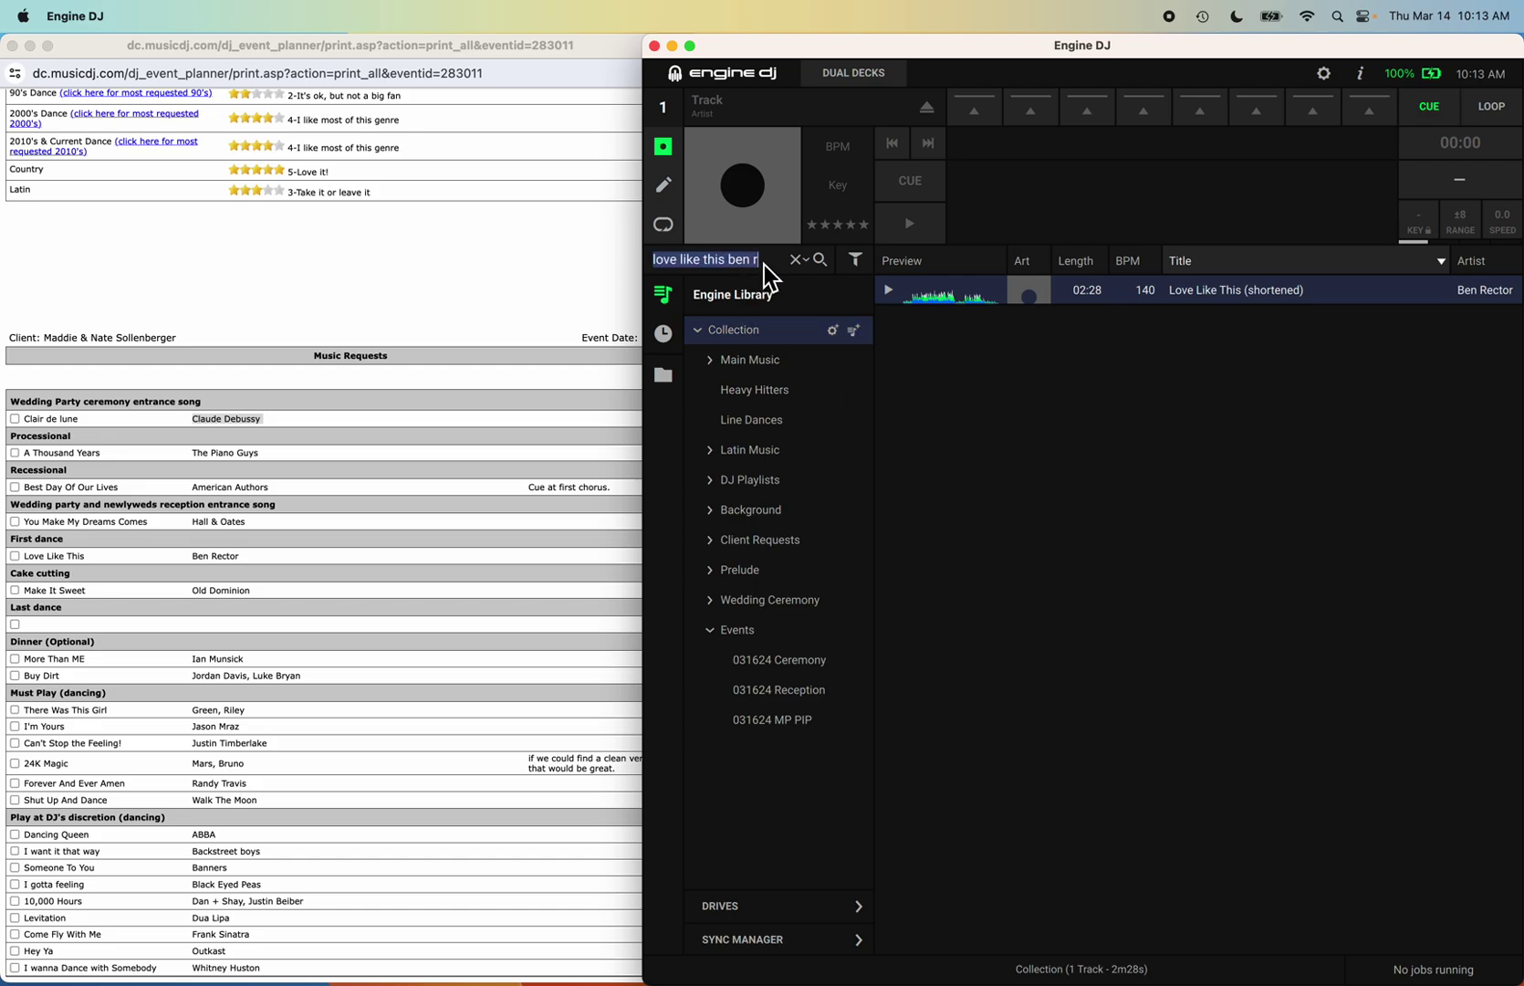
{"action": "type", "text": "ma"}
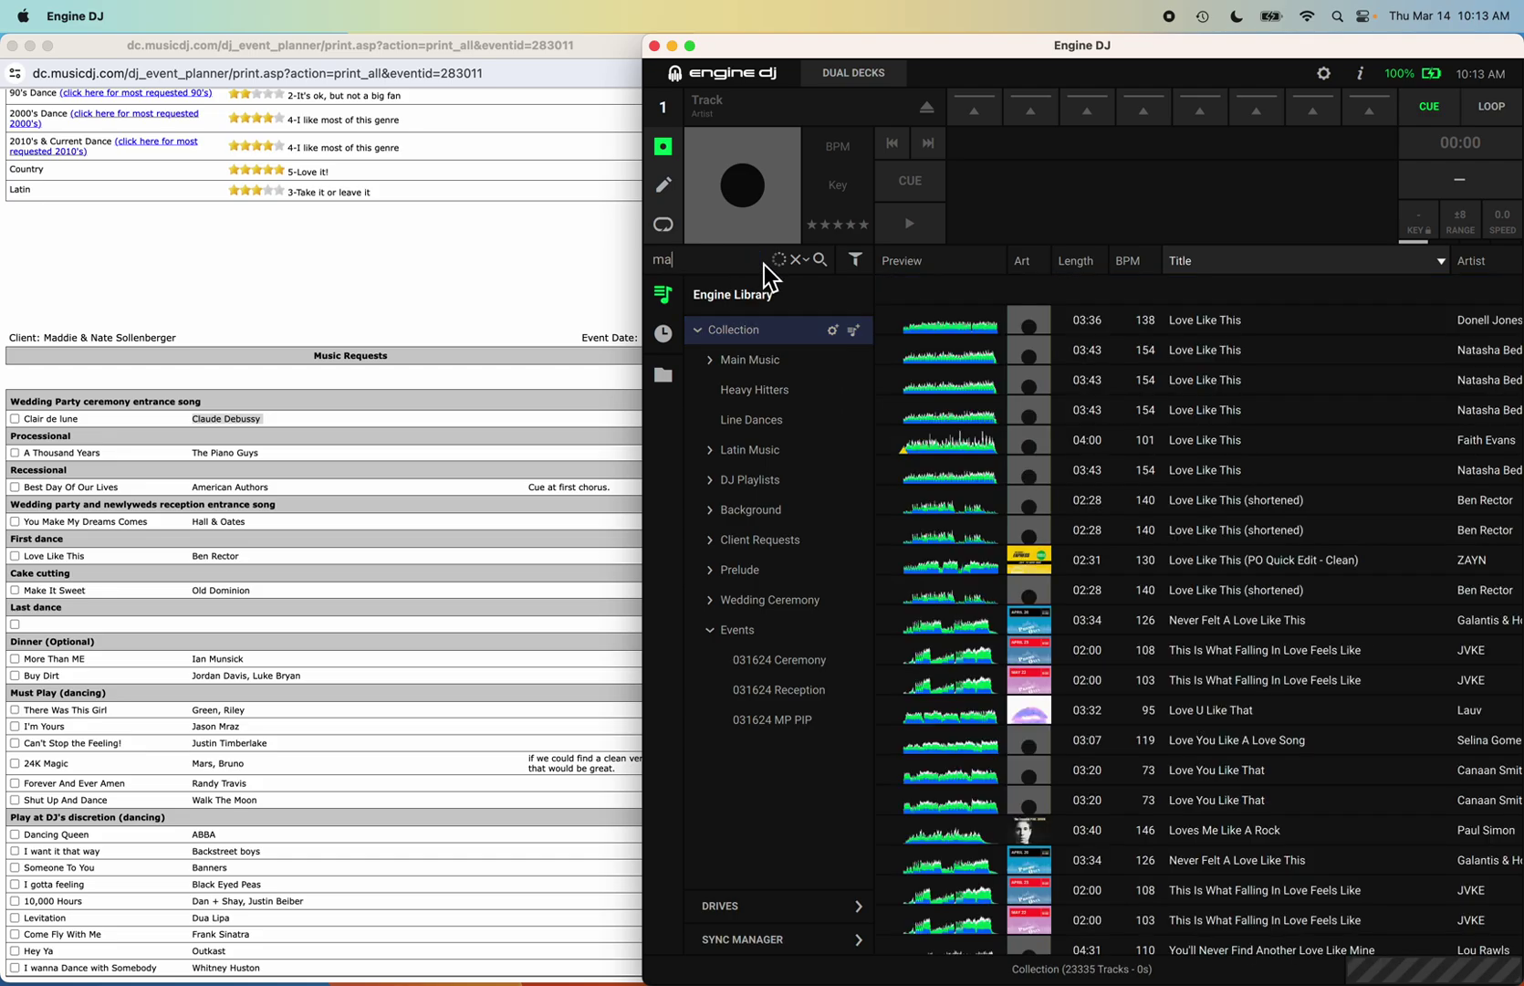
{"action": "type", "text": "ke it sweet"}
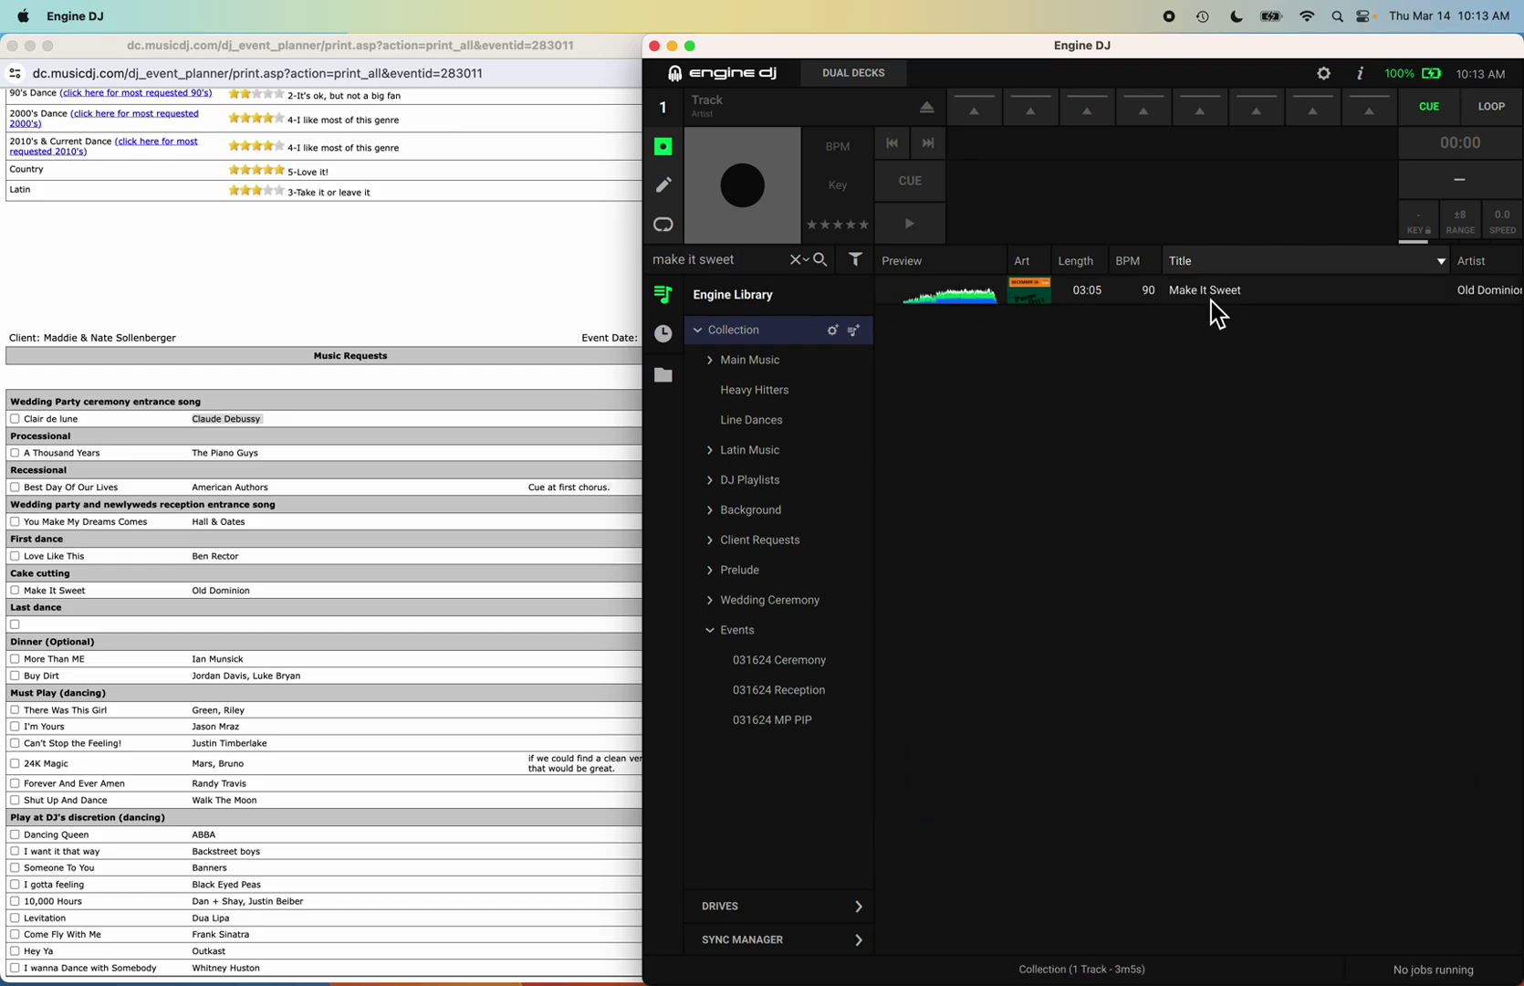
{"action": "scroll", "coordinate": [1212, 302], "scroll_direction": "right", "scroll_amount": 10}
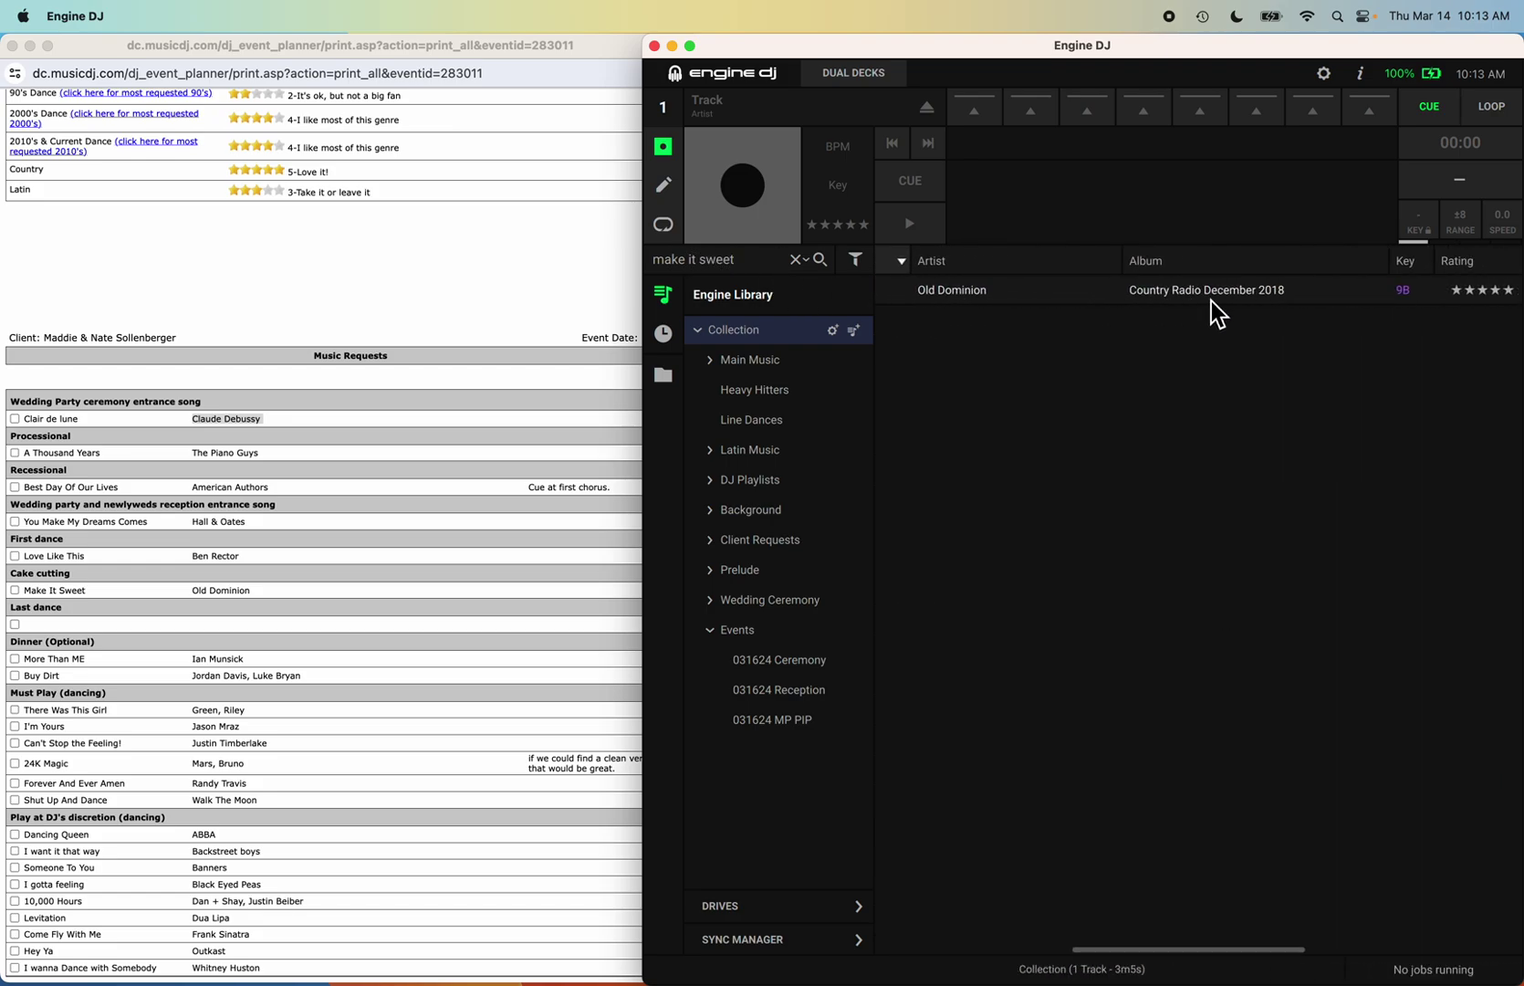
{"action": "scroll", "coordinate": [1211, 301], "scroll_direction": "left", "scroll_amount": 10}
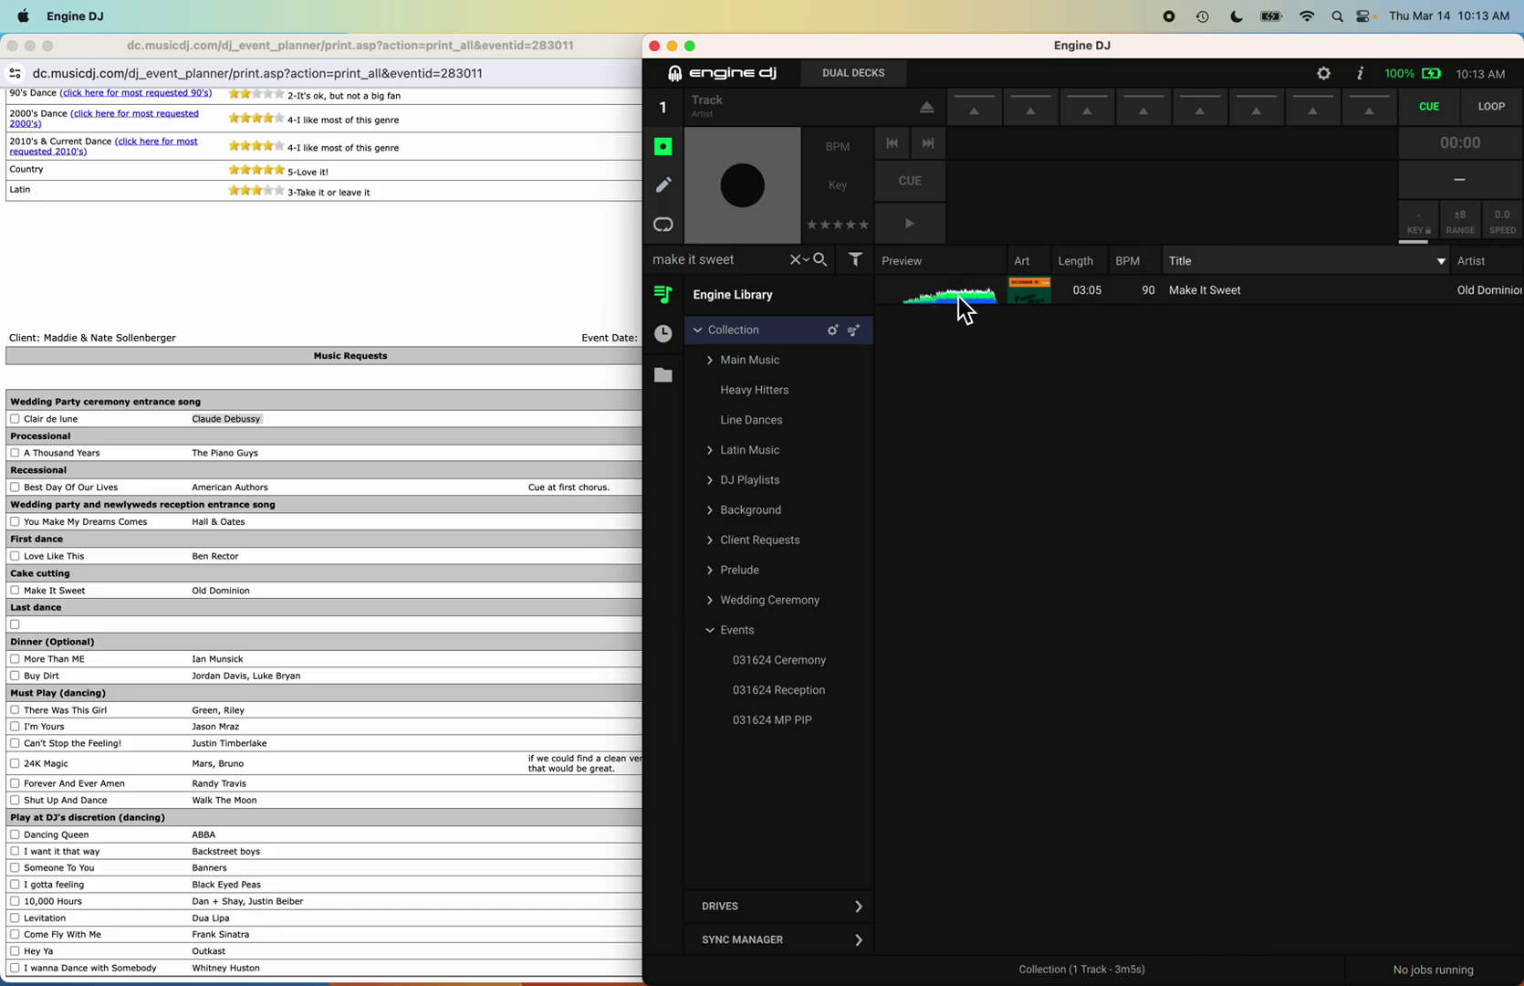
{"action": "left_click", "coordinate": [1237, 293]}
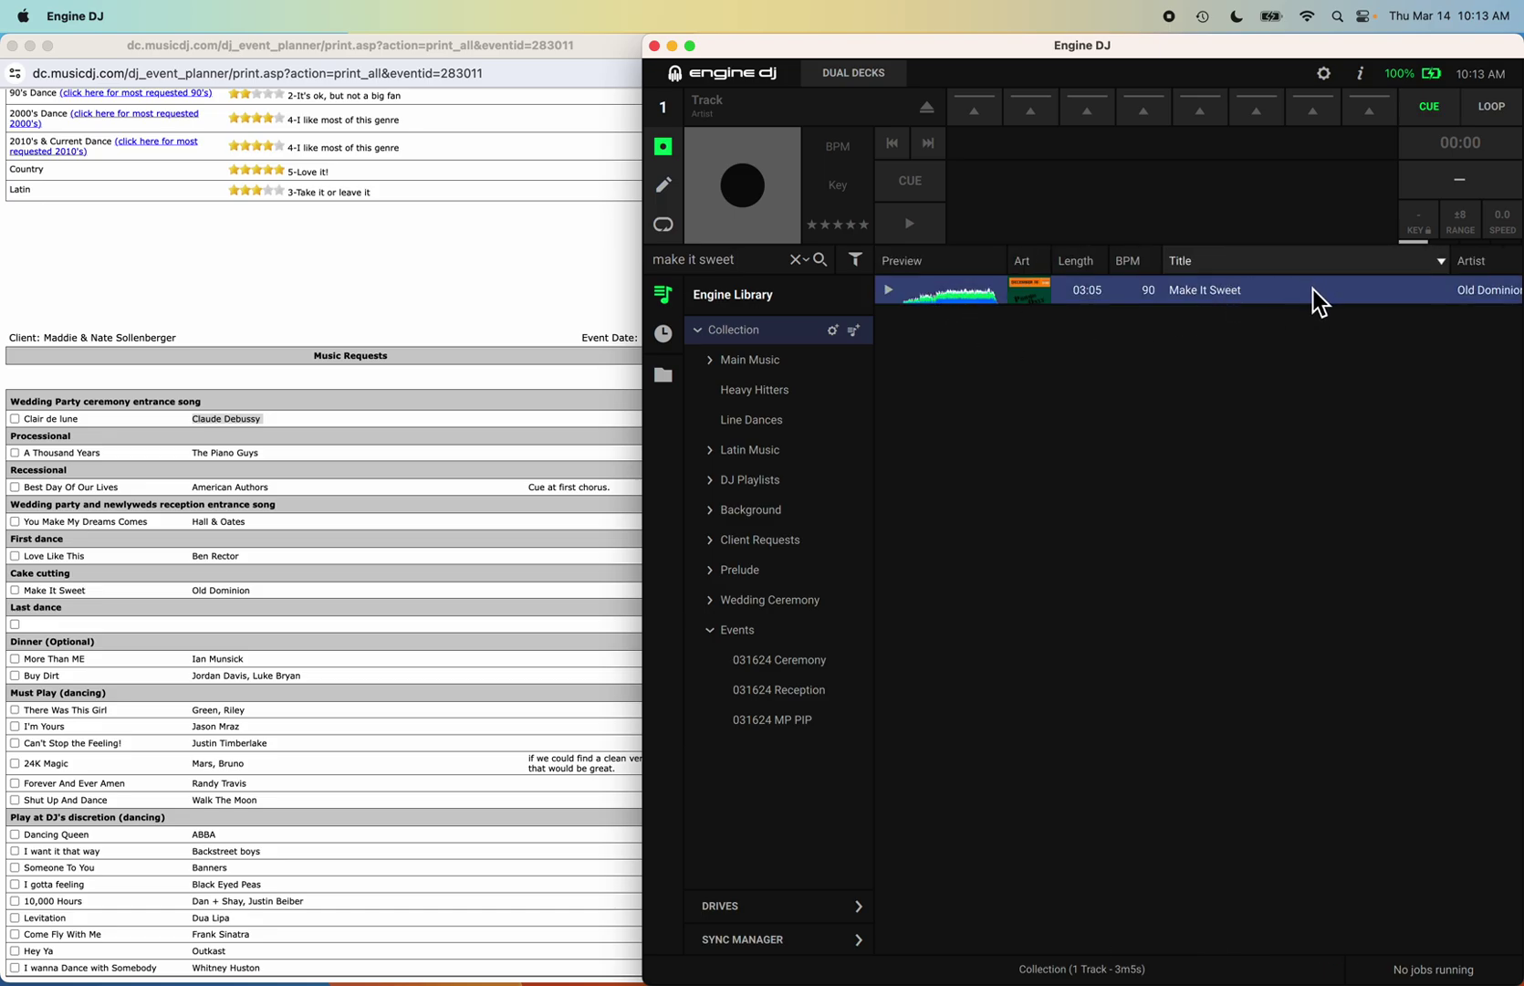
{"action": "left_click_drag", "start_coordinate": [1314, 290], "coordinate": [802, 688]}
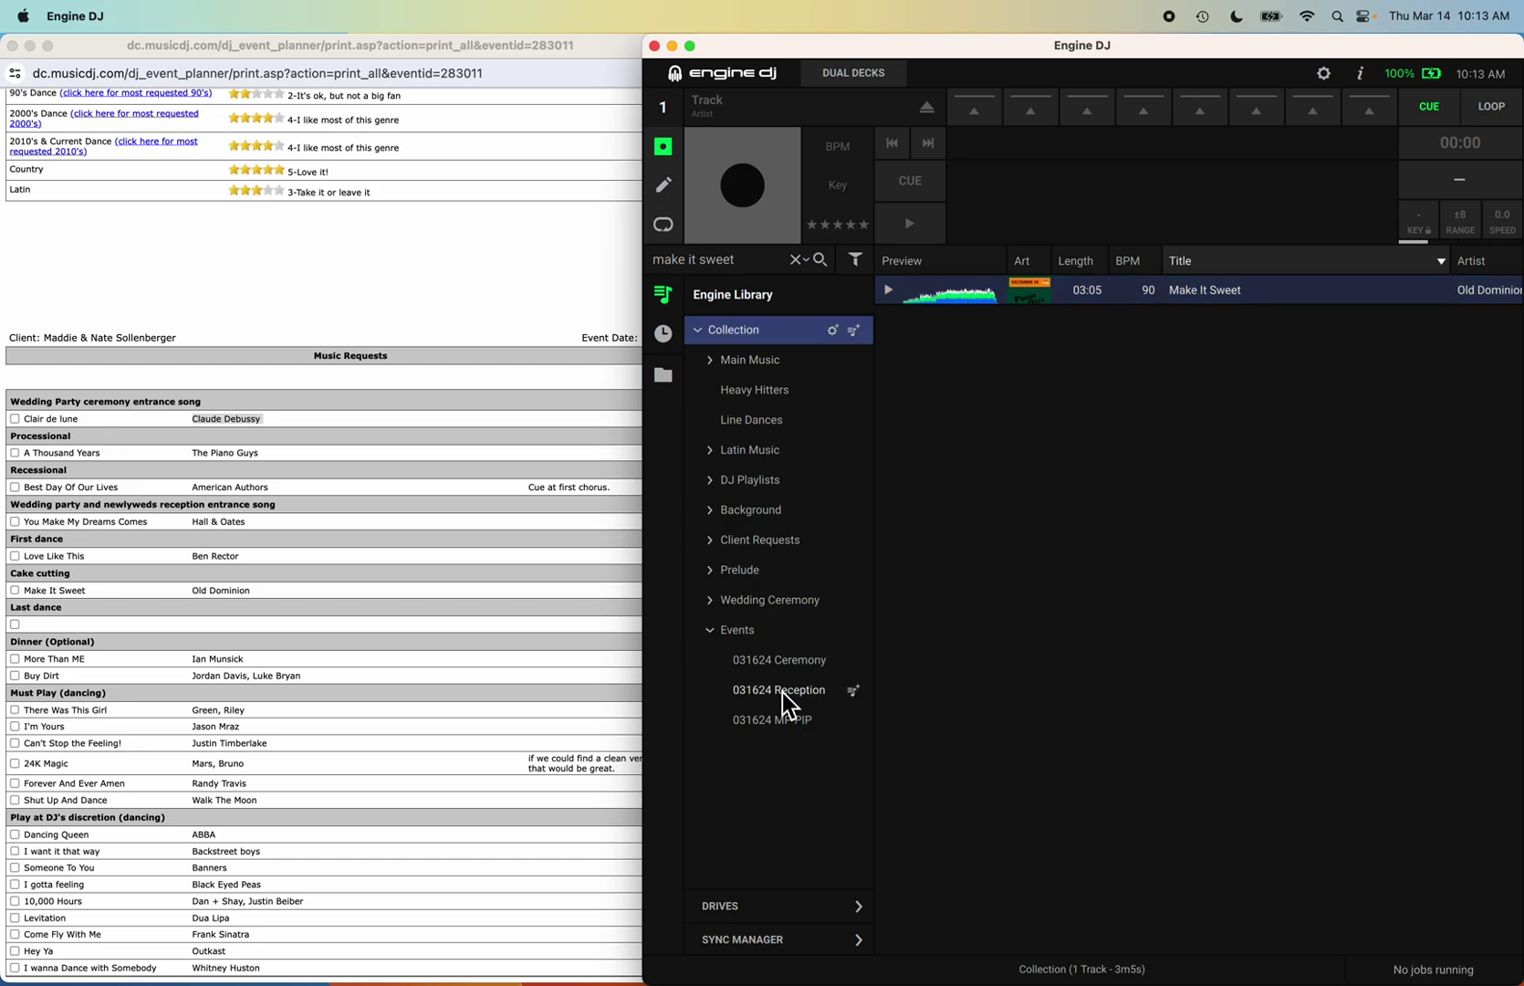
{"action": "left_click", "coordinate": [745, 259]}
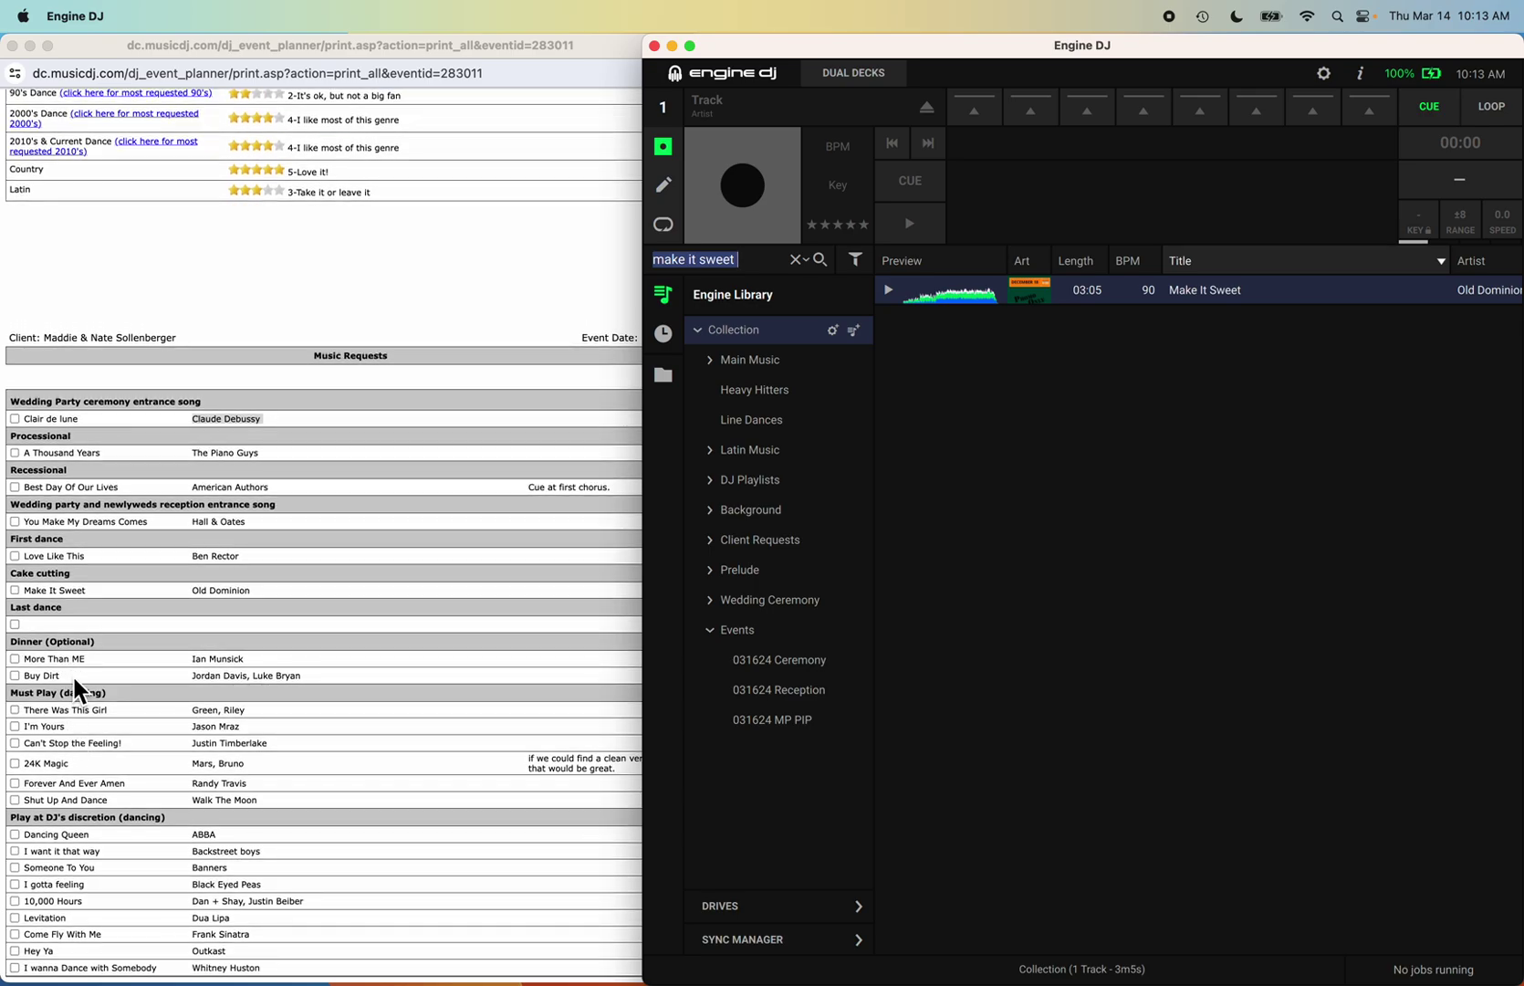
{"action": "scroll", "coordinate": [153, 528], "scroll_direction": "up", "scroll_amount": 20}
{"action": "scroll", "coordinate": [153, 528], "scroll_direction": "down", "scroll_amount": 3}
{"action": "scroll", "coordinate": [156, 534], "scroll_direction": "down", "scroll_amount": 8}
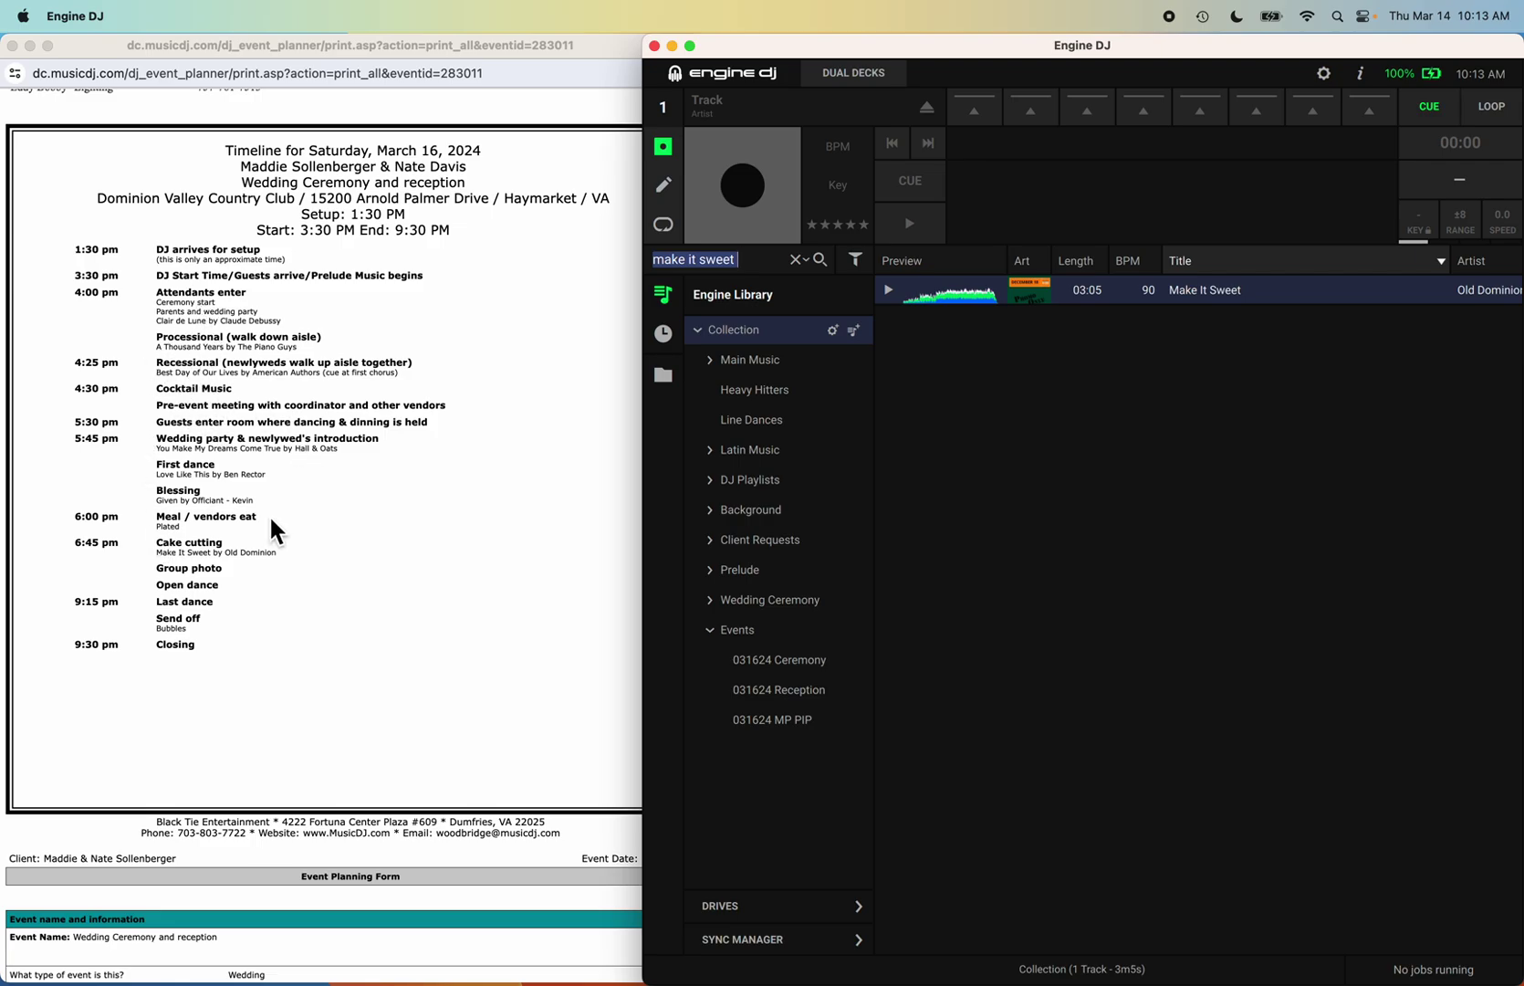
{"action": "scroll", "coordinate": [234, 726], "scroll_direction": "down", "scroll_amount": 15}
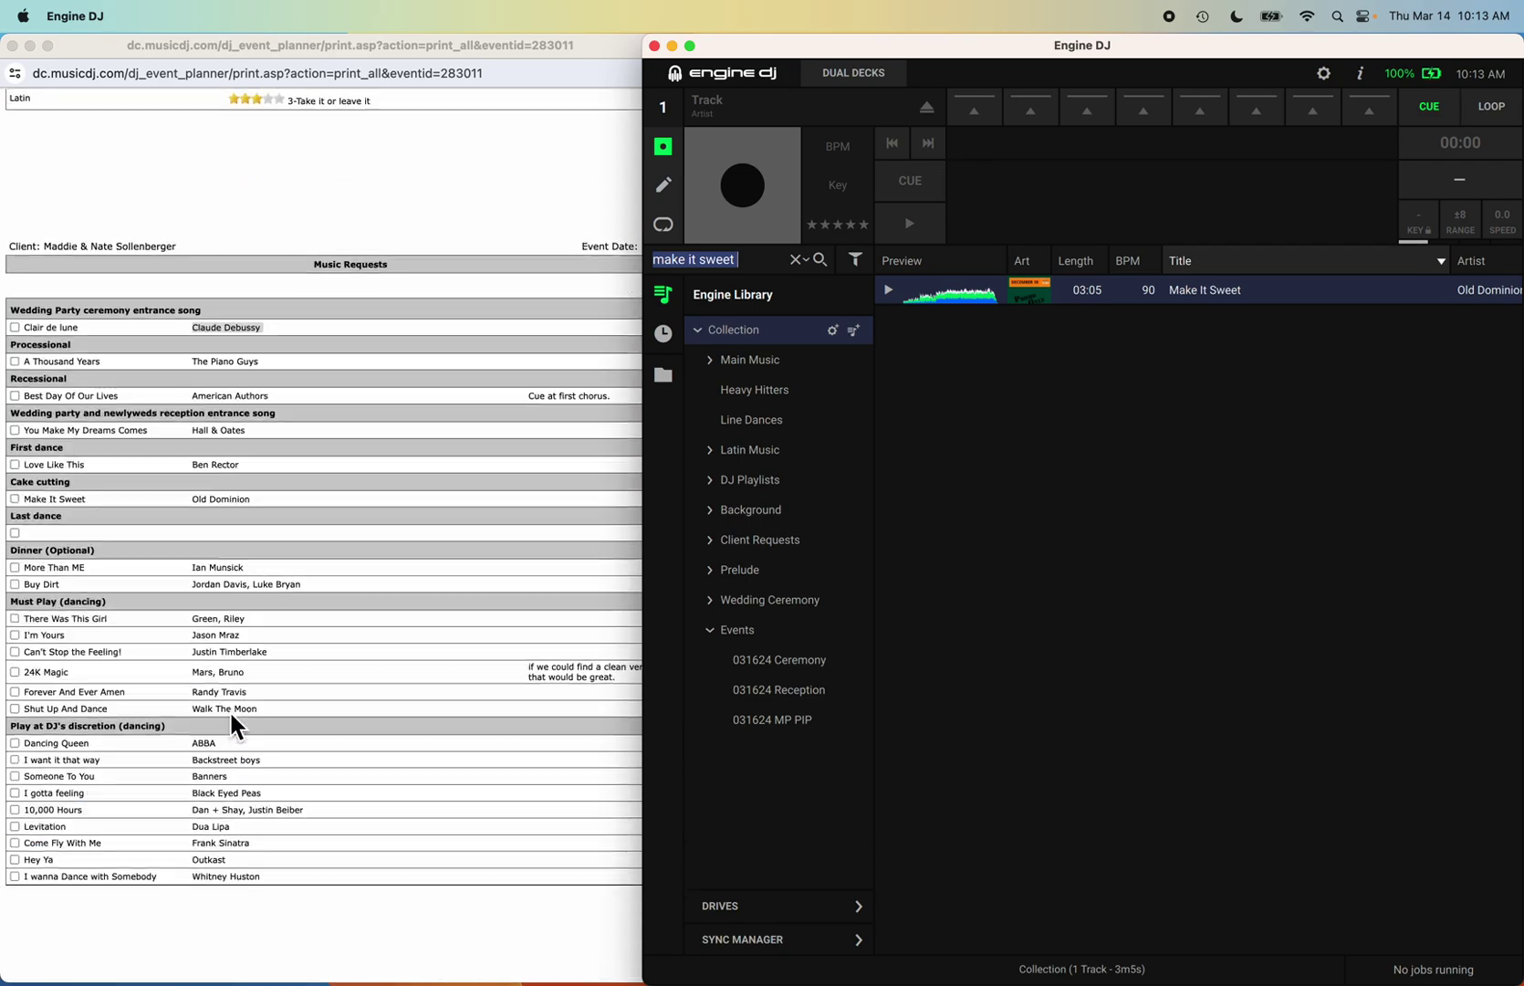
{"action": "scroll", "coordinate": [228, 723], "scroll_direction": "up", "scroll_amount": 2}
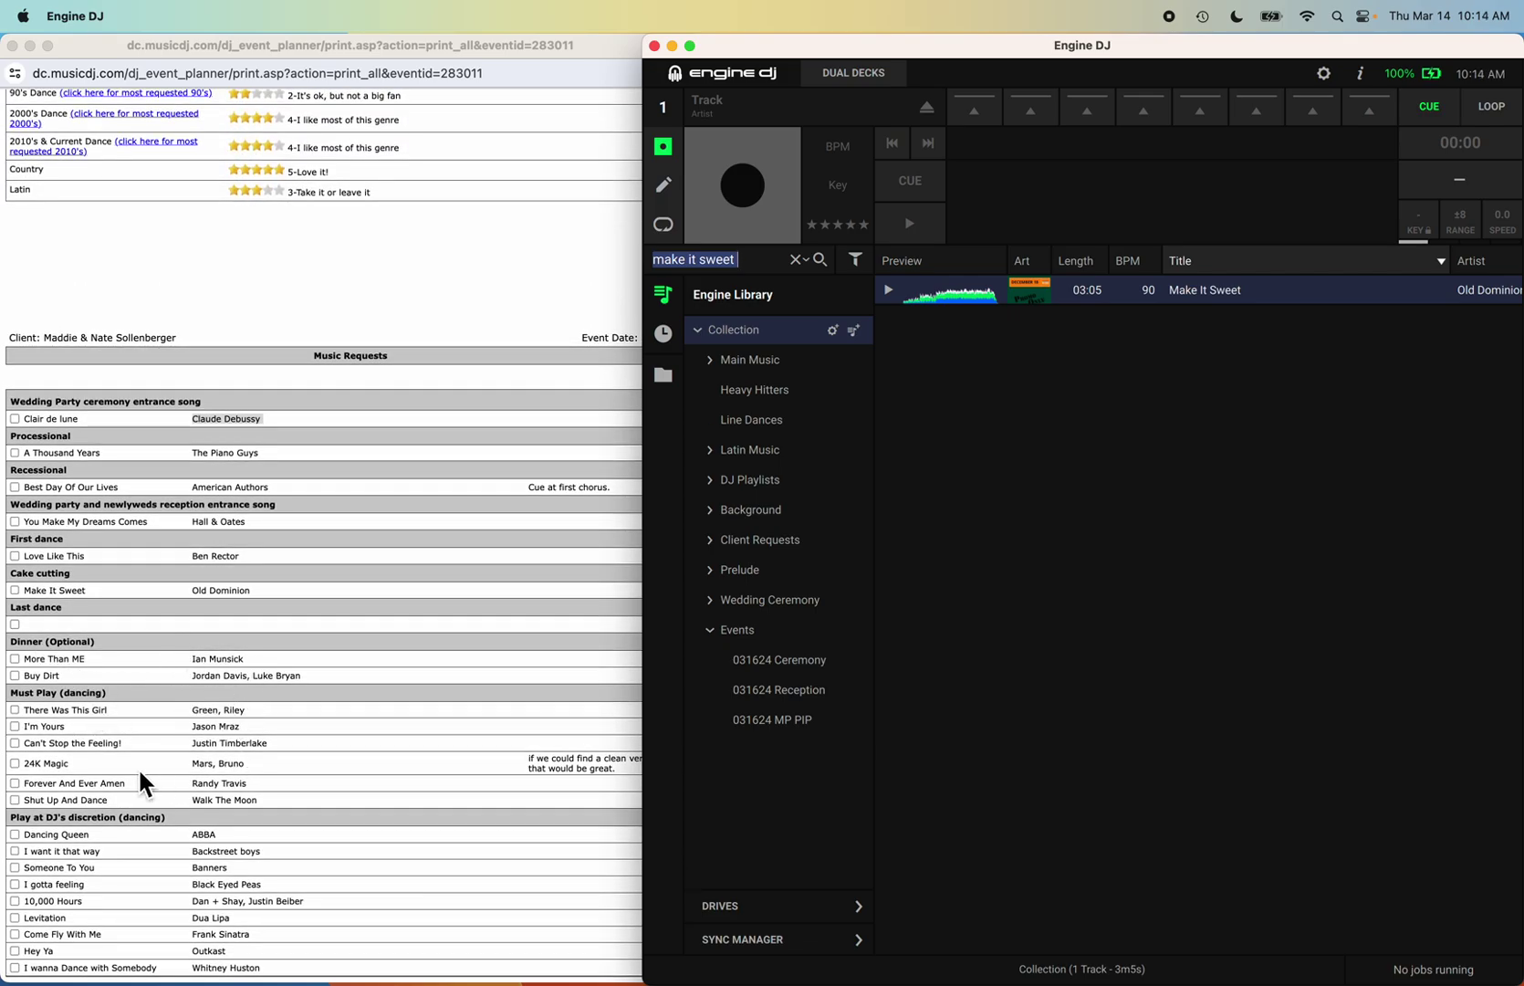
{"action": "scroll", "coordinate": [128, 770], "scroll_direction": "up", "scroll_amount": 10}
{"action": "scroll", "coordinate": [128, 770], "scroll_direction": "down", "scroll_amount": 15}
{"action": "scroll", "coordinate": [214, 785], "scroll_direction": "down", "scroll_amount": 2}
{"action": "scroll", "coordinate": [133, 783], "scroll_direction": "down", "scroll_amount": 2}
Search 'there was this girl' and add Riley Green's 03:15, 128 BPM track to 031624 MP PIP.
{"action": "type", "text": "there was that"}
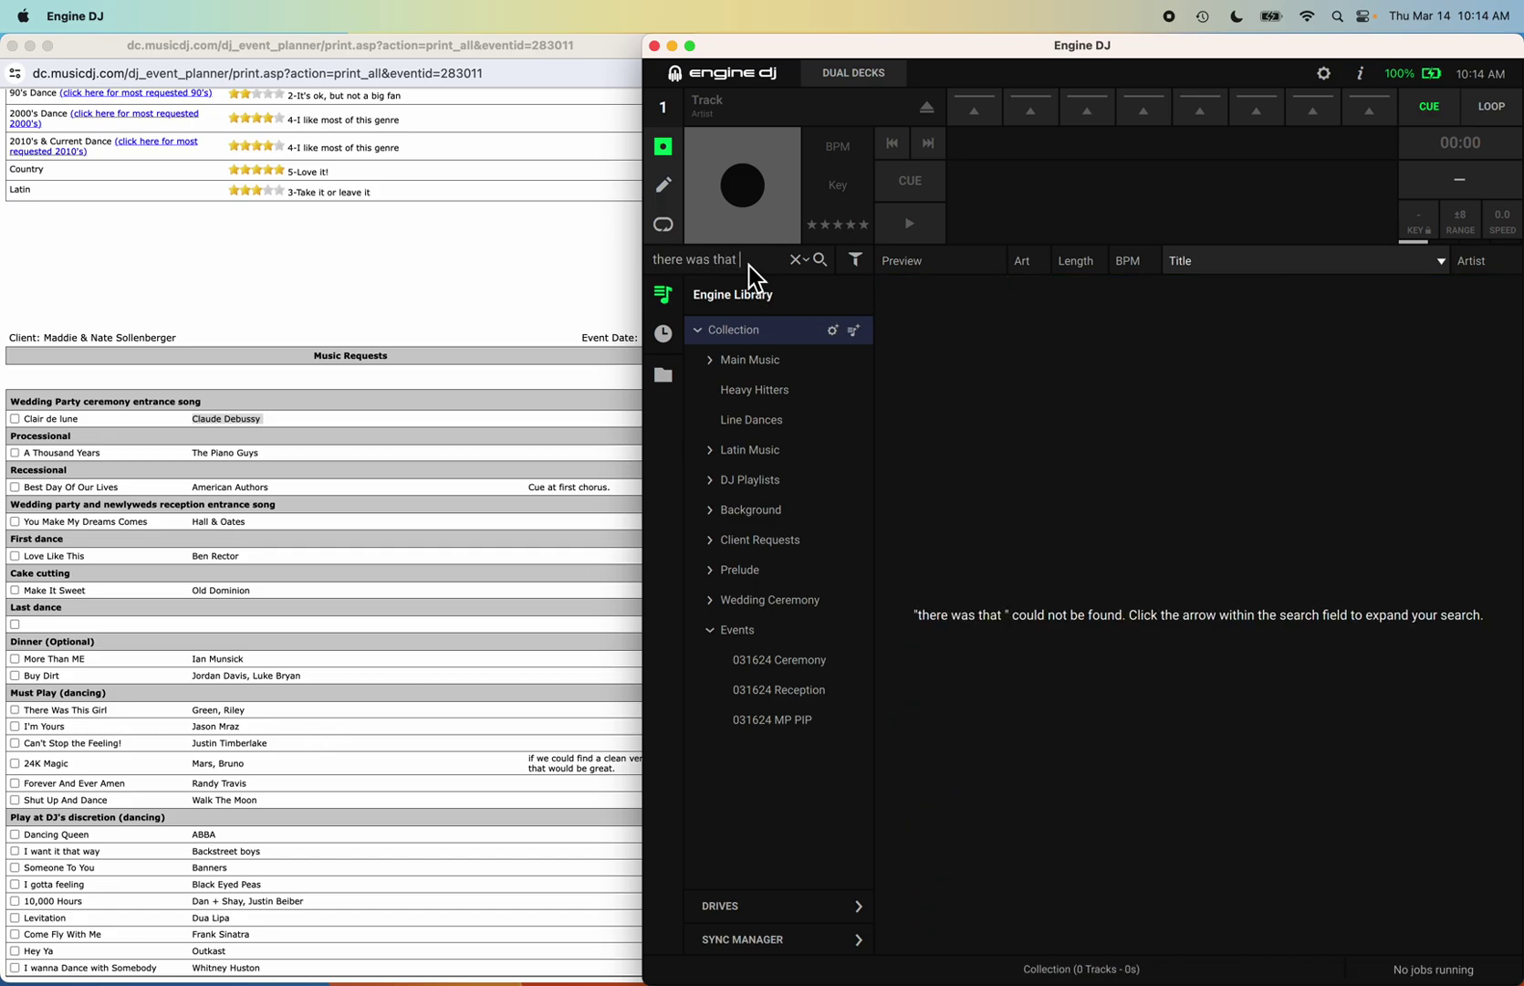
{"action": "key", "text": "BackSpace"}
{"action": "key", "text": "BackSpace"}
{"action": "type", "text": "is girl"}
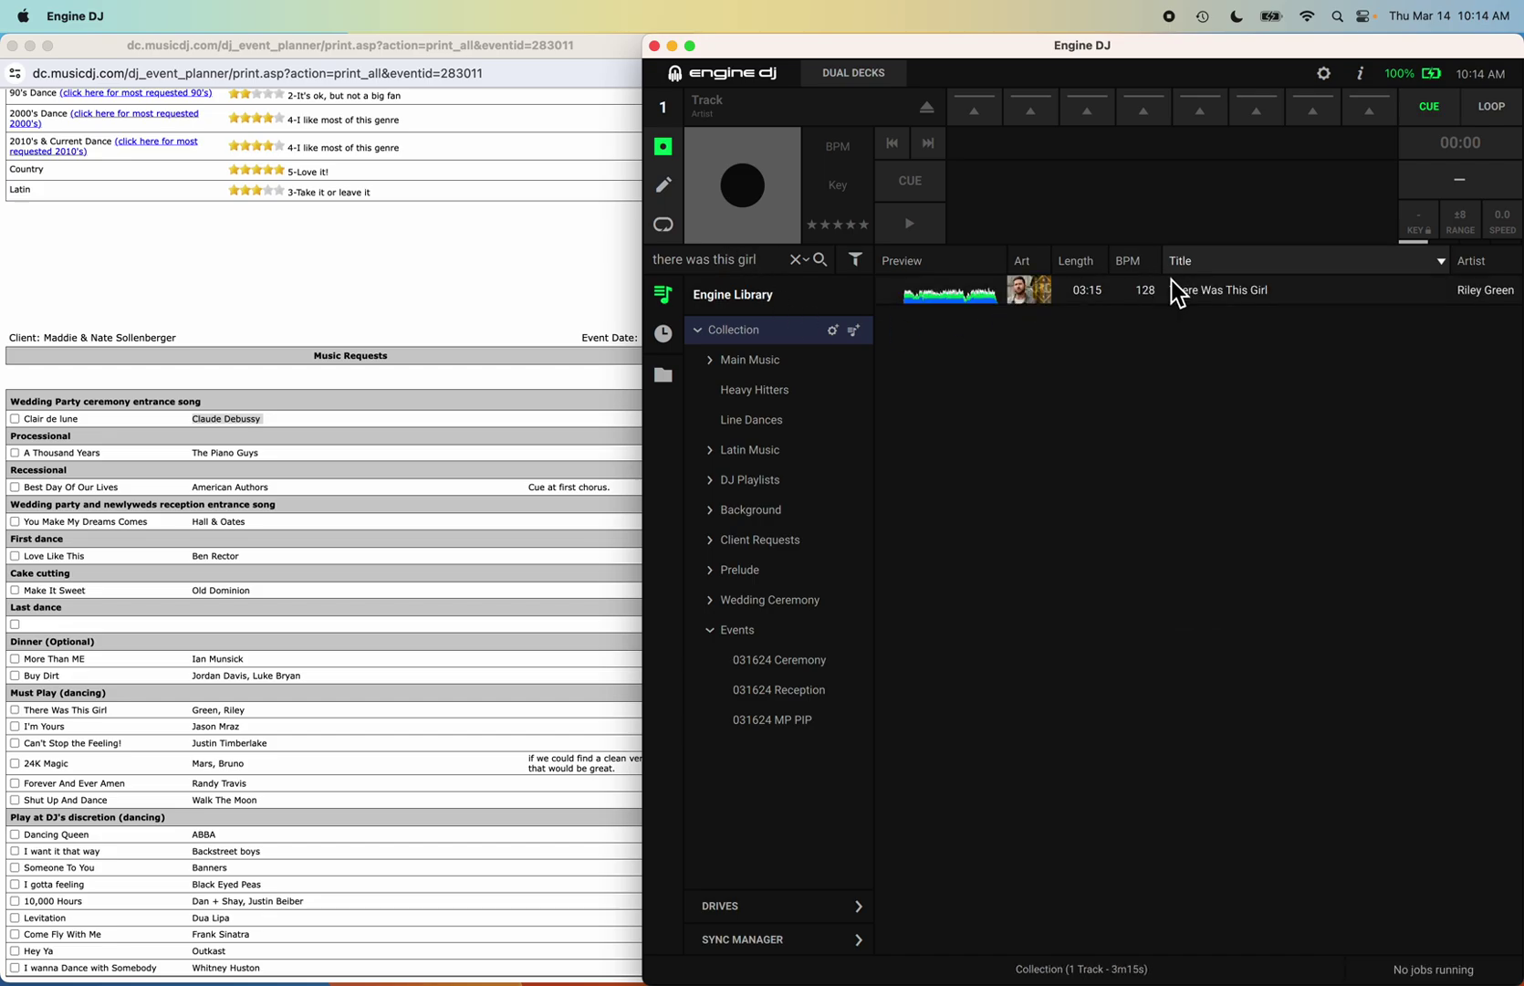
{"action": "left_click", "coordinate": [900, 296]}
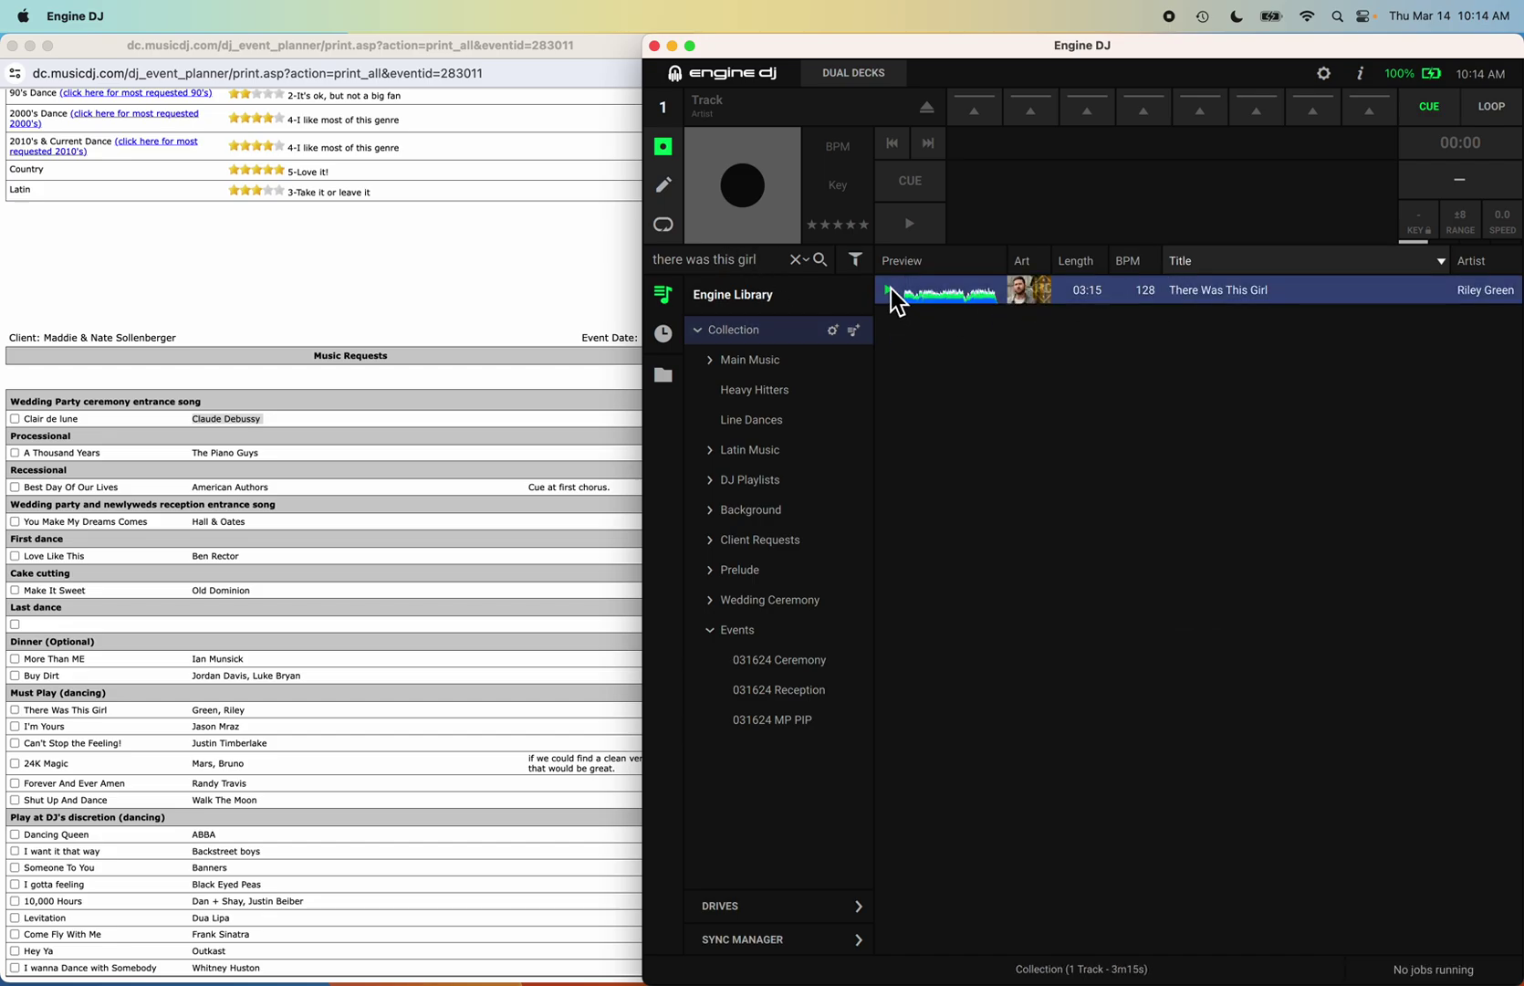
{"action": "left_click", "coordinate": [891, 290]}
{"action": "left_click_drag", "start_coordinate": [1211, 290], "coordinate": [797, 722]}
{"action": "left_click", "coordinate": [894, 296]}
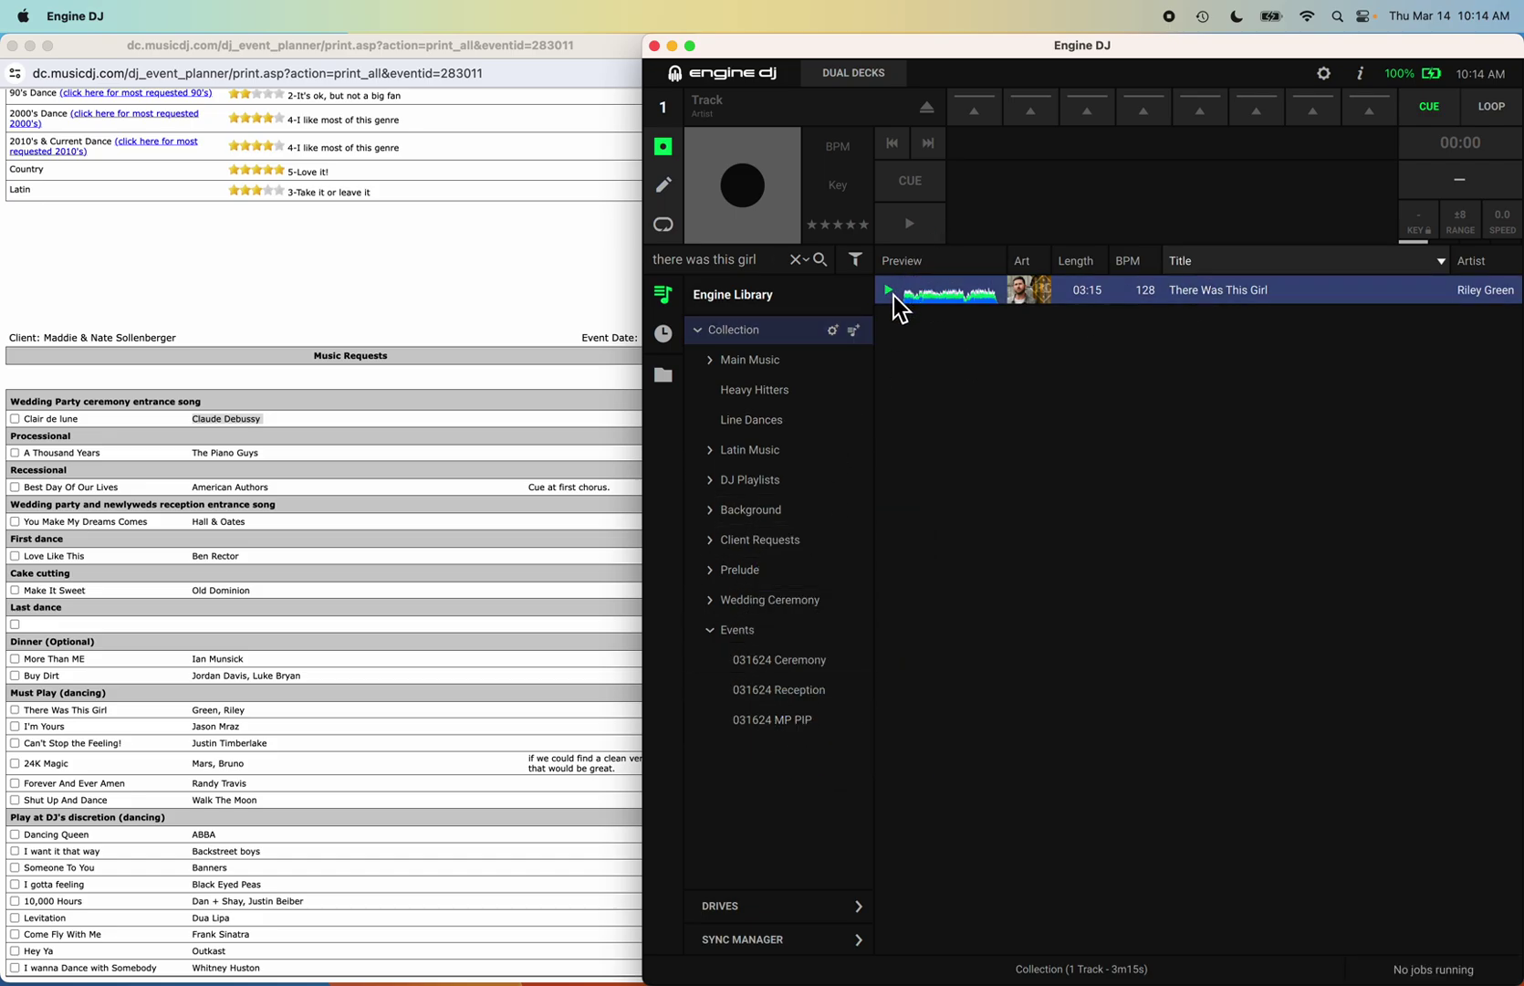
{"action": "left_click", "coordinate": [761, 267]}
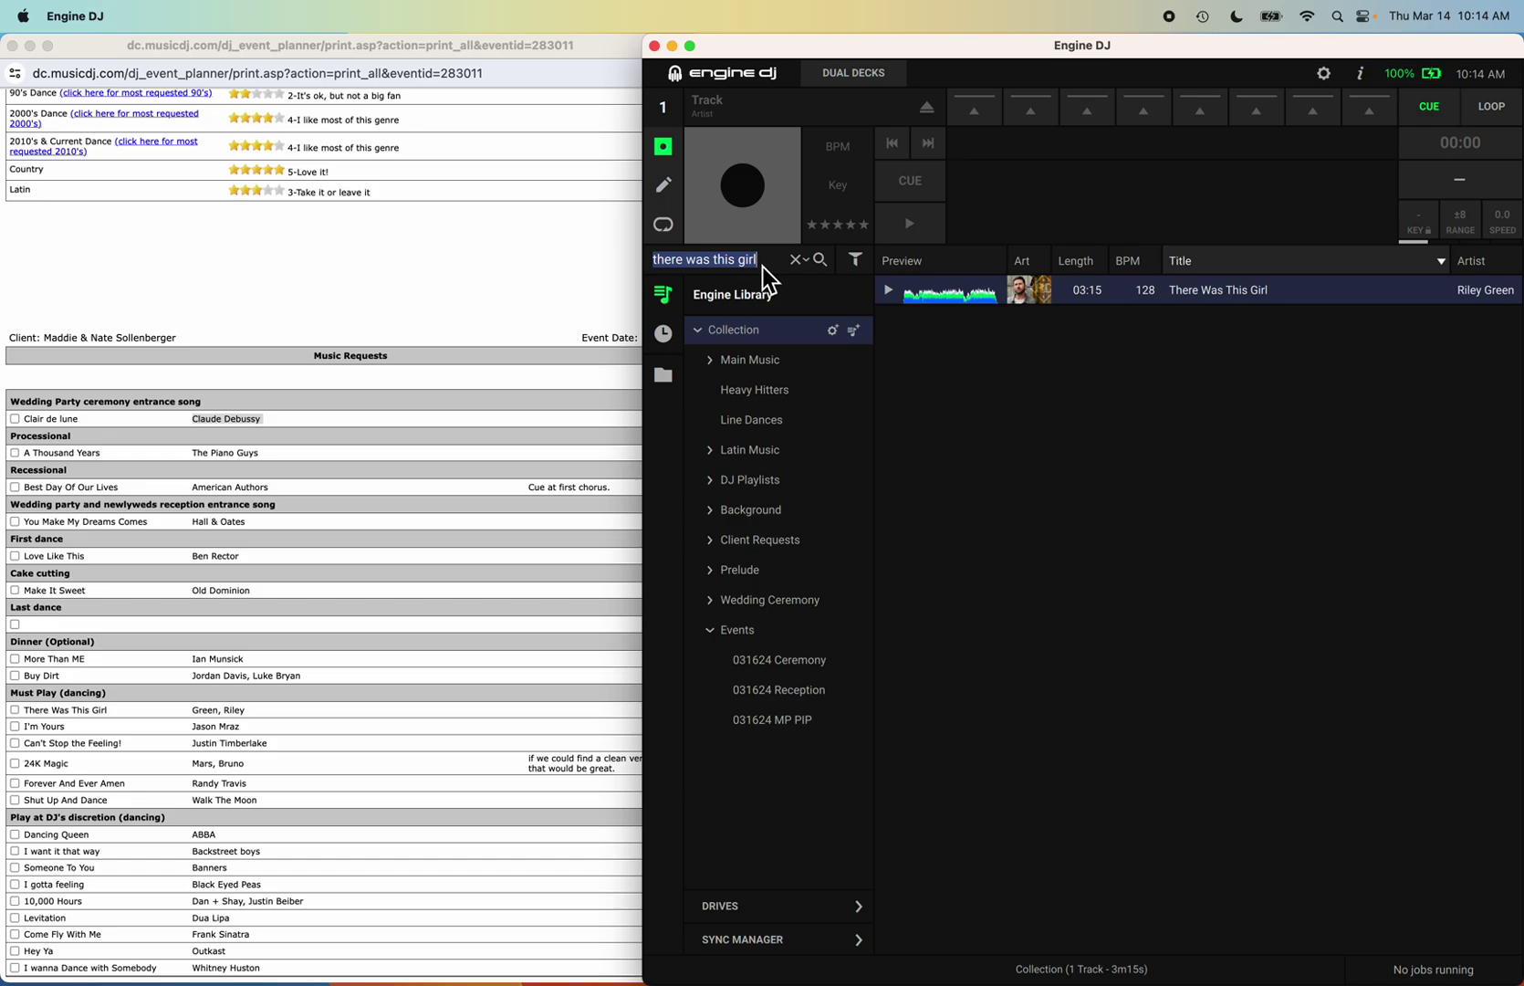
Search for Jason Mraz's I'm Yours and add the 03:33 version to 031624 MP PIP.
{"action": "type", "text": "Jsoa"}
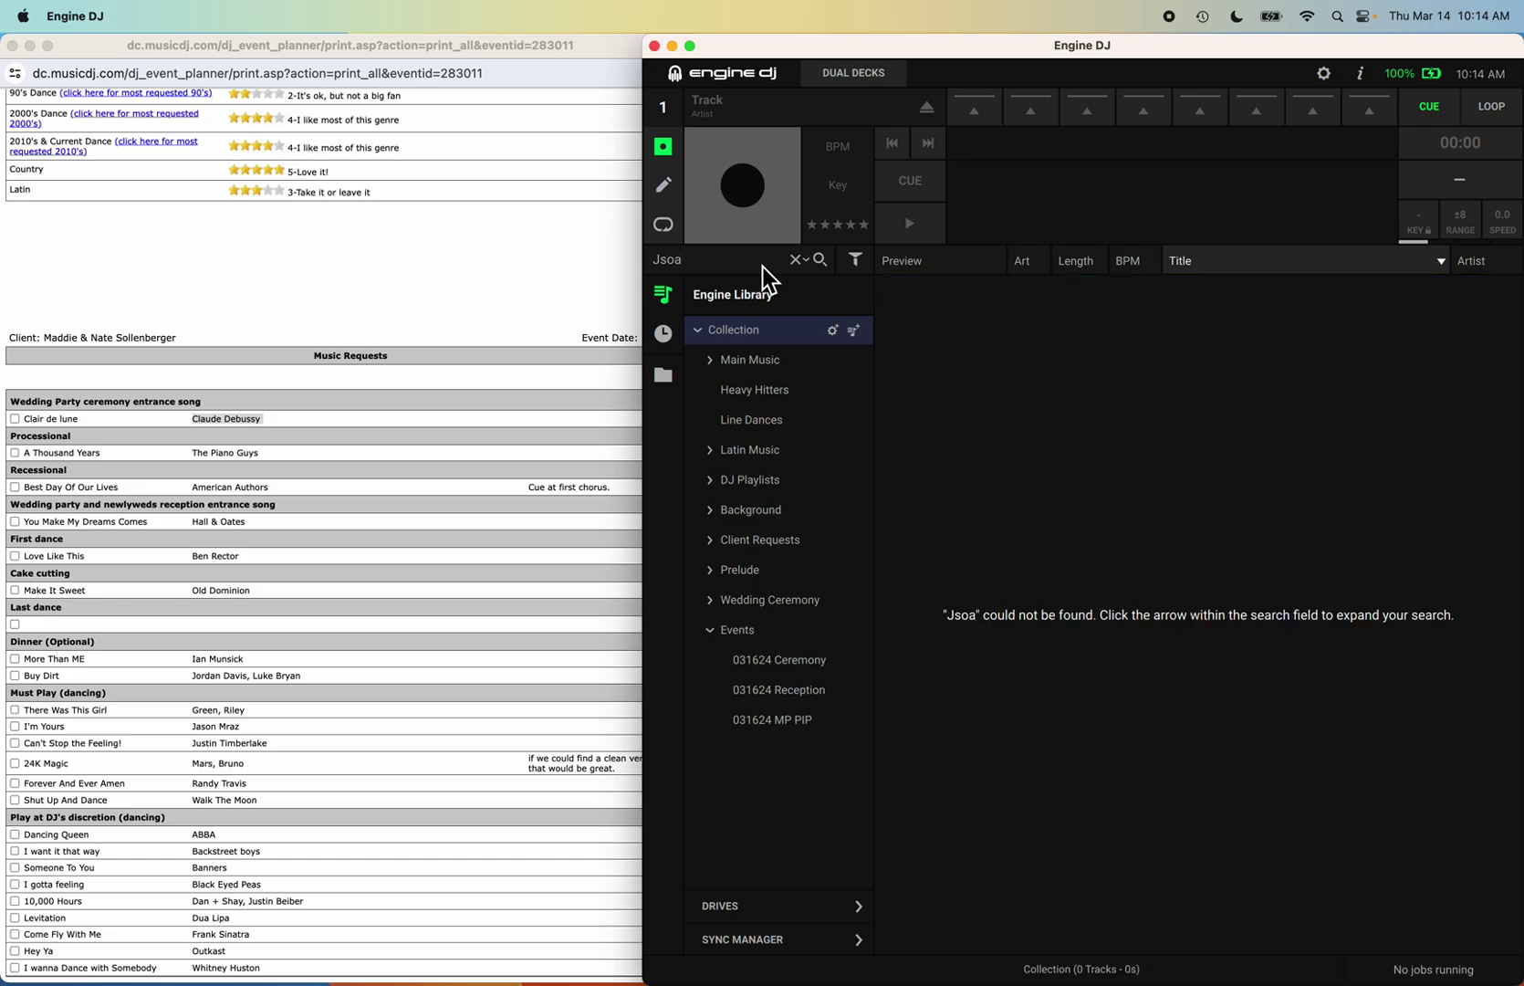
{"action": "key", "text": "BackSpace"}
{"action": "key", "text": "BackSpace"}
{"action": "type", "text": "ason "}
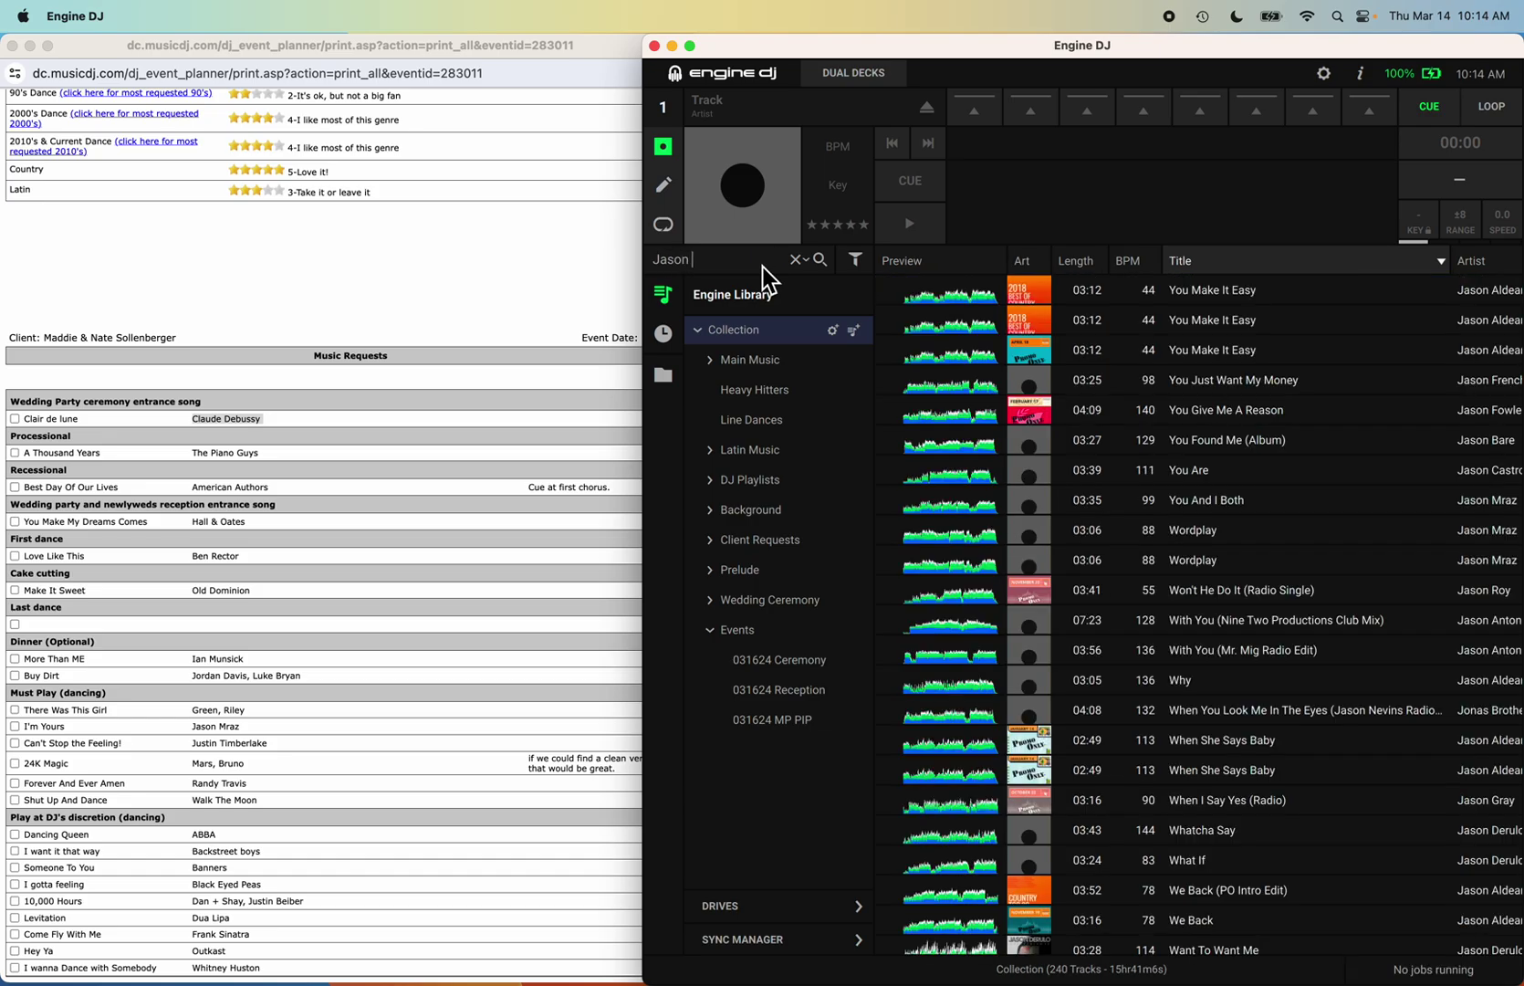
{"action": "type", "text": "Mraz"}
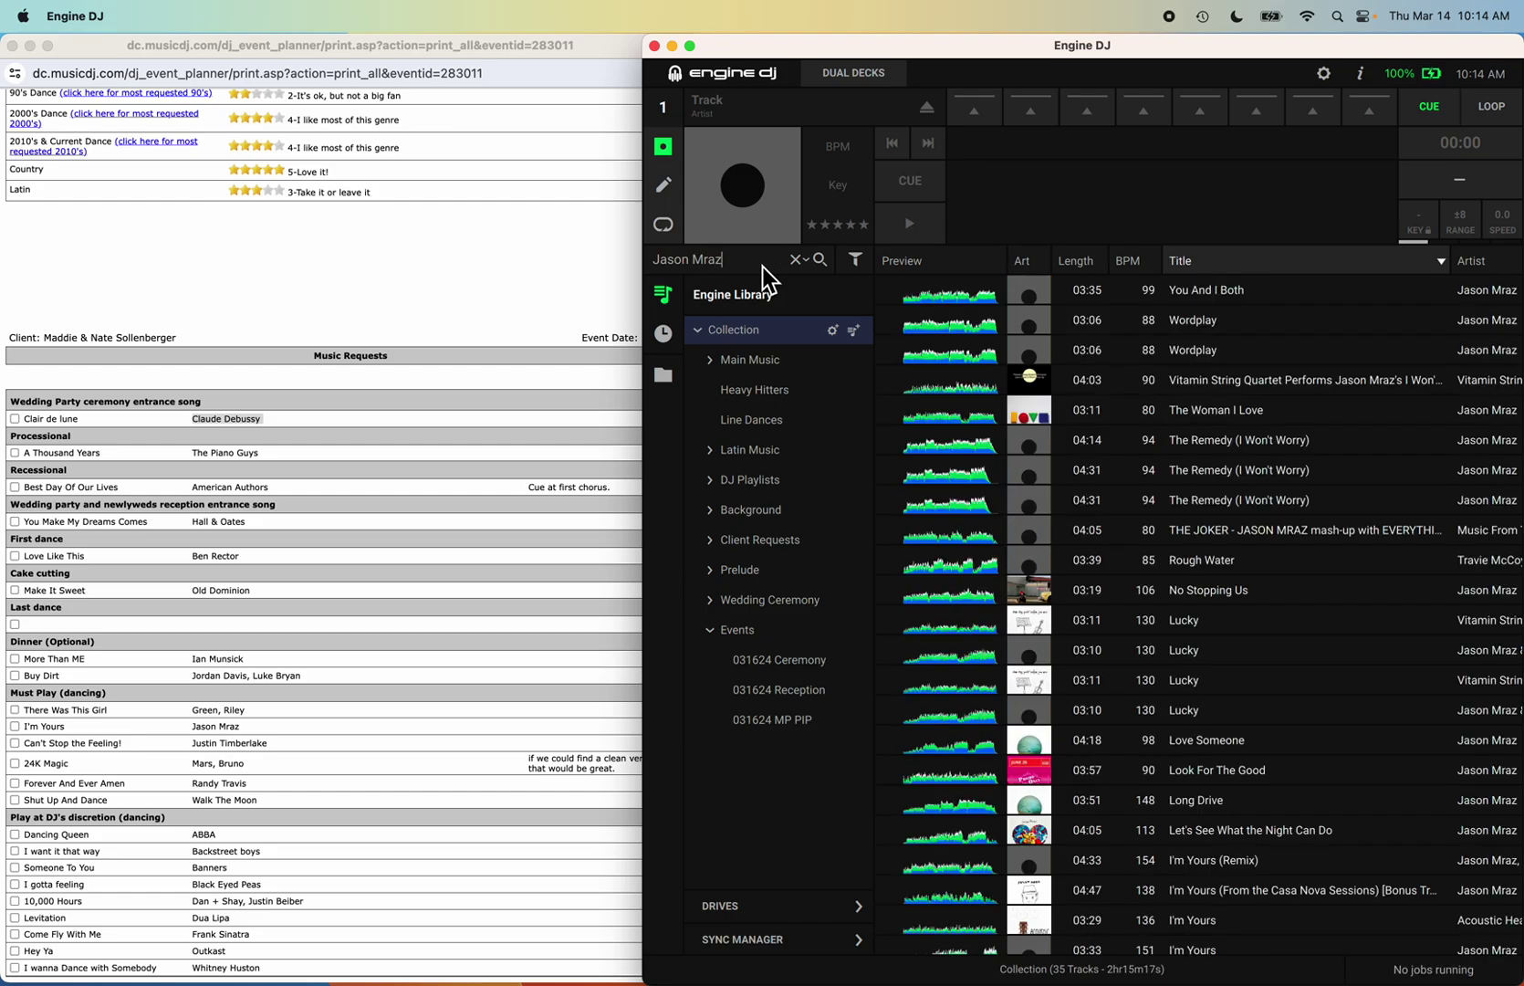
{"action": "type", "text": " i;"}
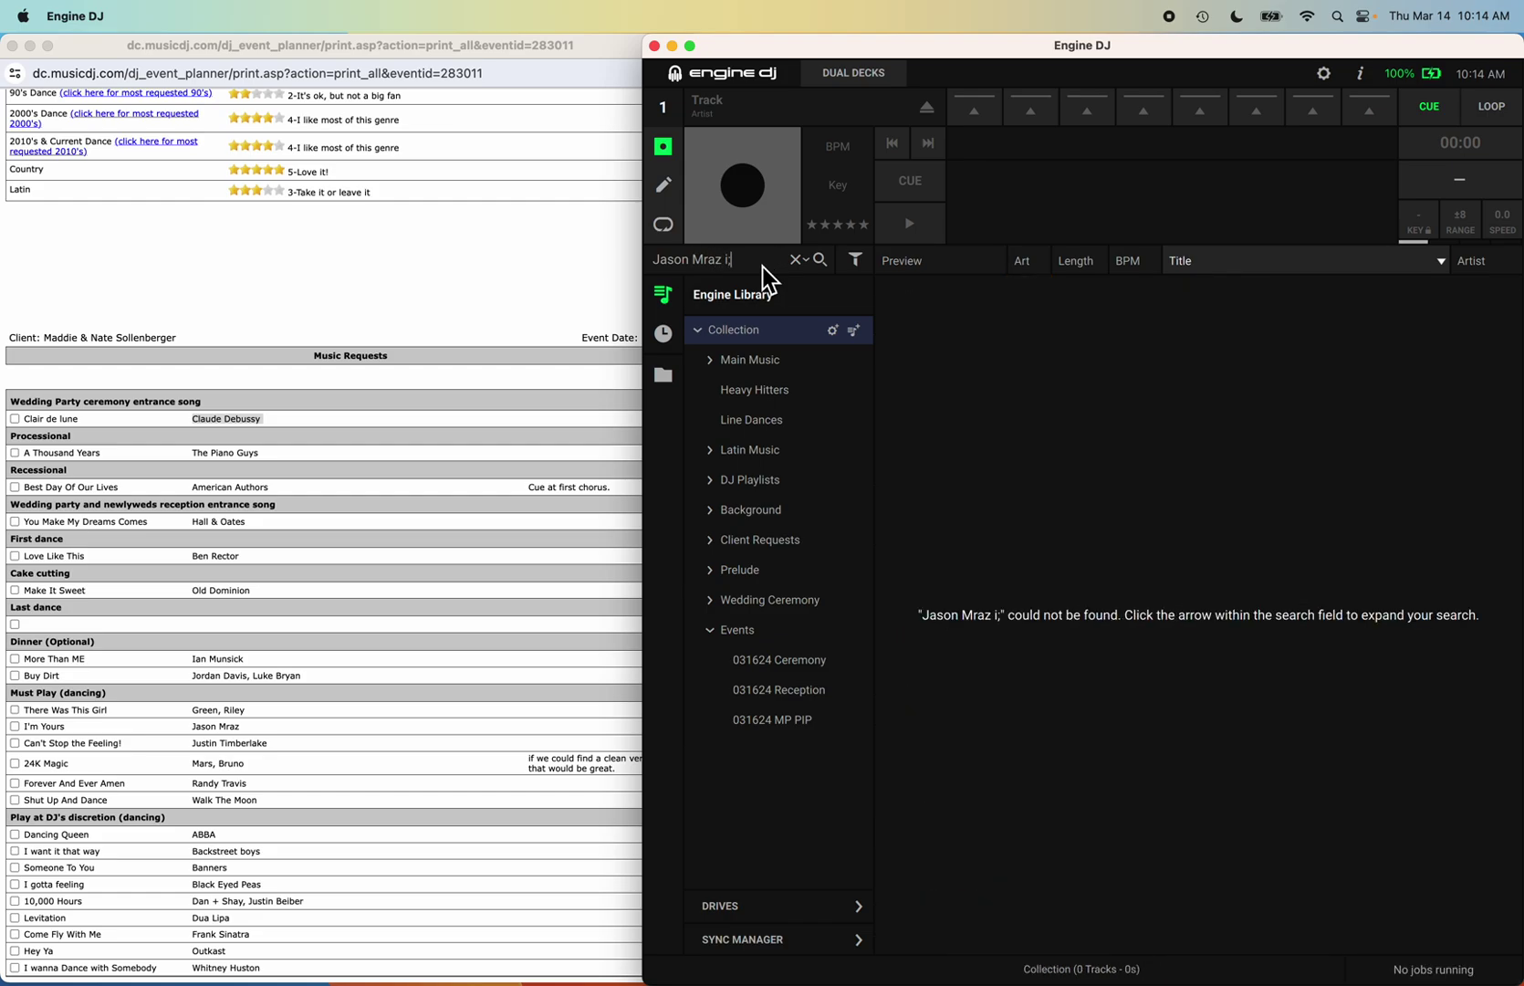
{"action": "key", "text": "BackSpace"}
{"action": "type", "text": "'m"}
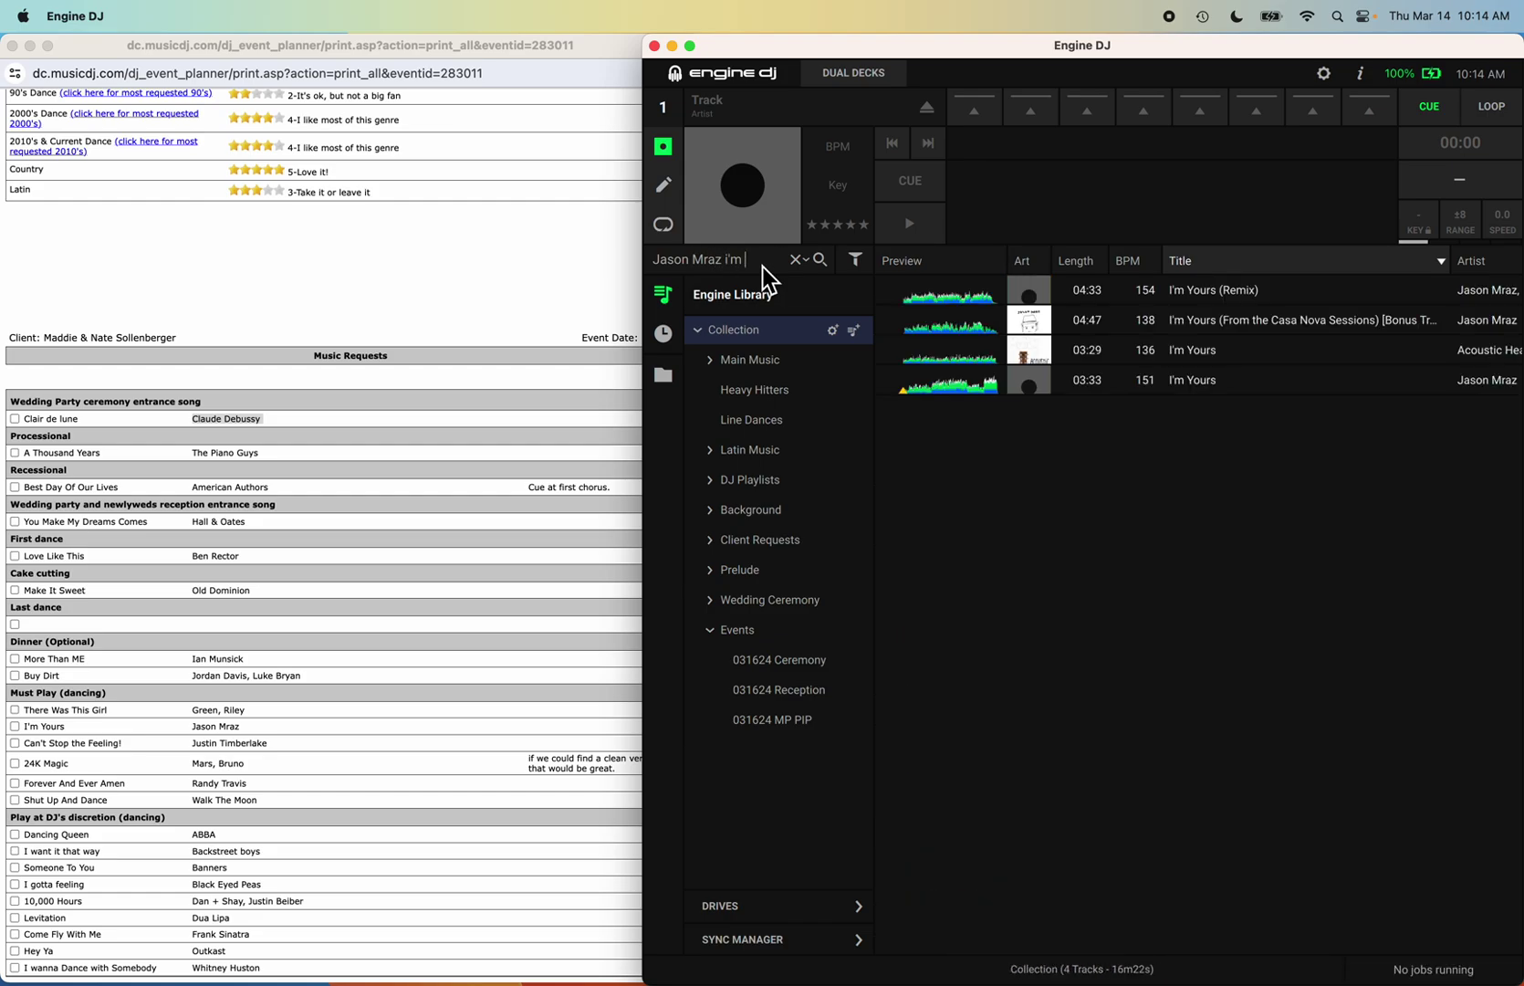
{"action": "type", "text": " You"}
{"action": "left_click_drag", "start_coordinate": [1204, 382], "coordinate": [793, 713]}
Search 'can't stop the feeling ju' and add Can't Stop The Feeling! to 031624 MP PIP.
{"action": "left_click", "coordinate": [773, 263]}
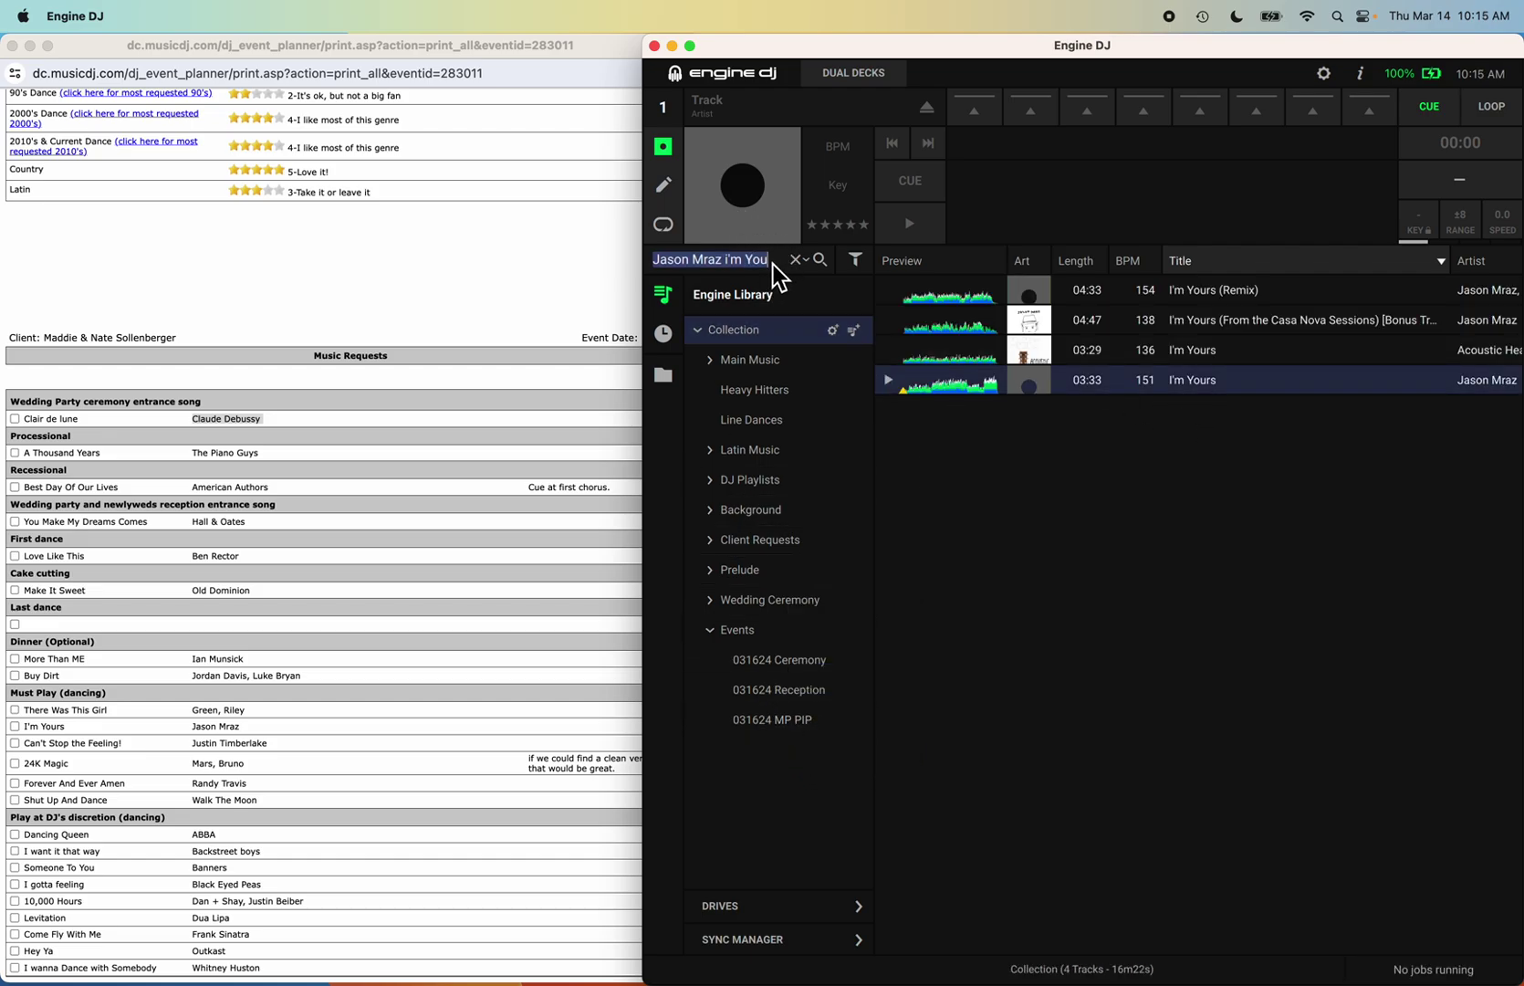
{"action": "type", "text": "can't stop"}
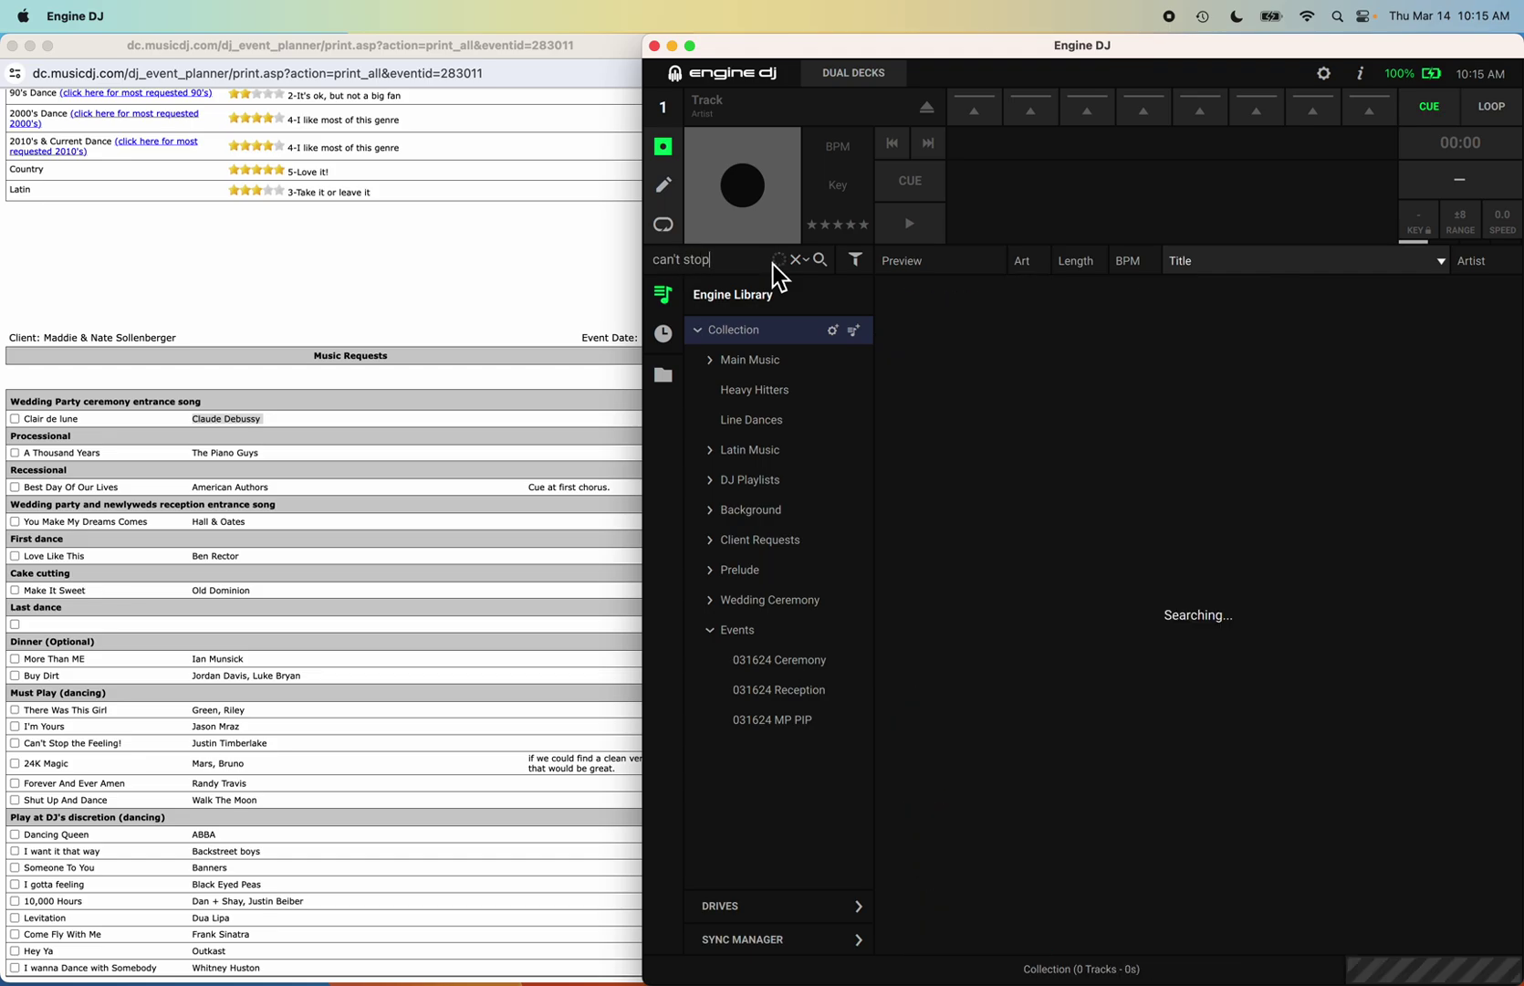
{"action": "type", "text": " the feeling ju"}
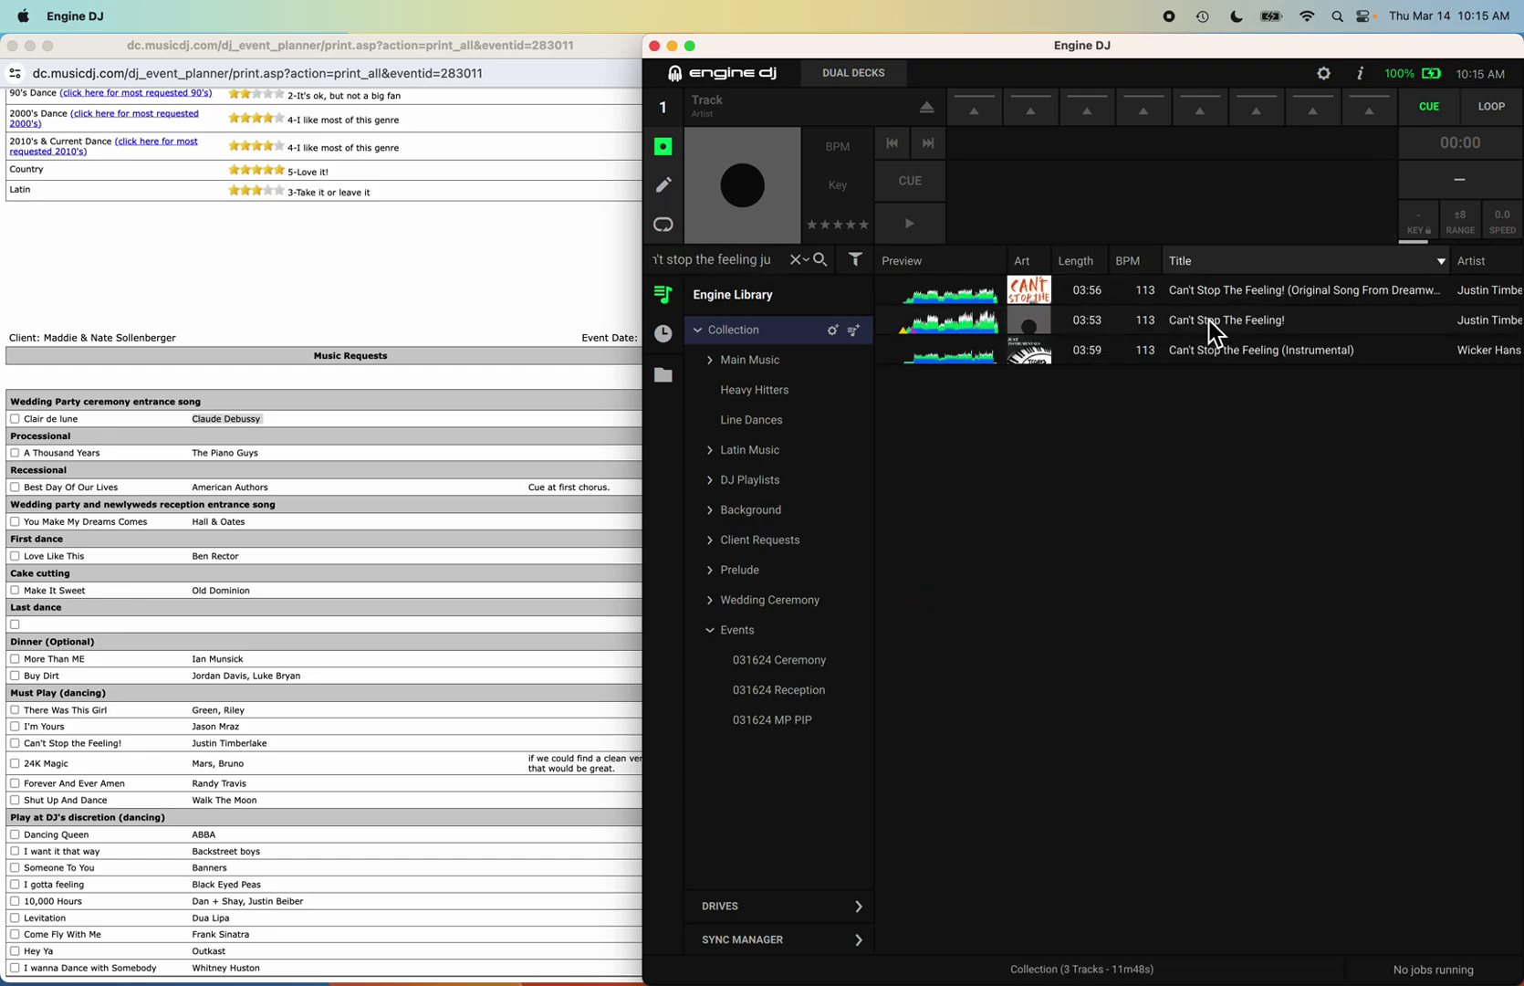
{"action": "left_click_drag", "start_coordinate": [1203, 321], "coordinate": [786, 721]}
{"action": "left_click", "coordinate": [772, 263]}
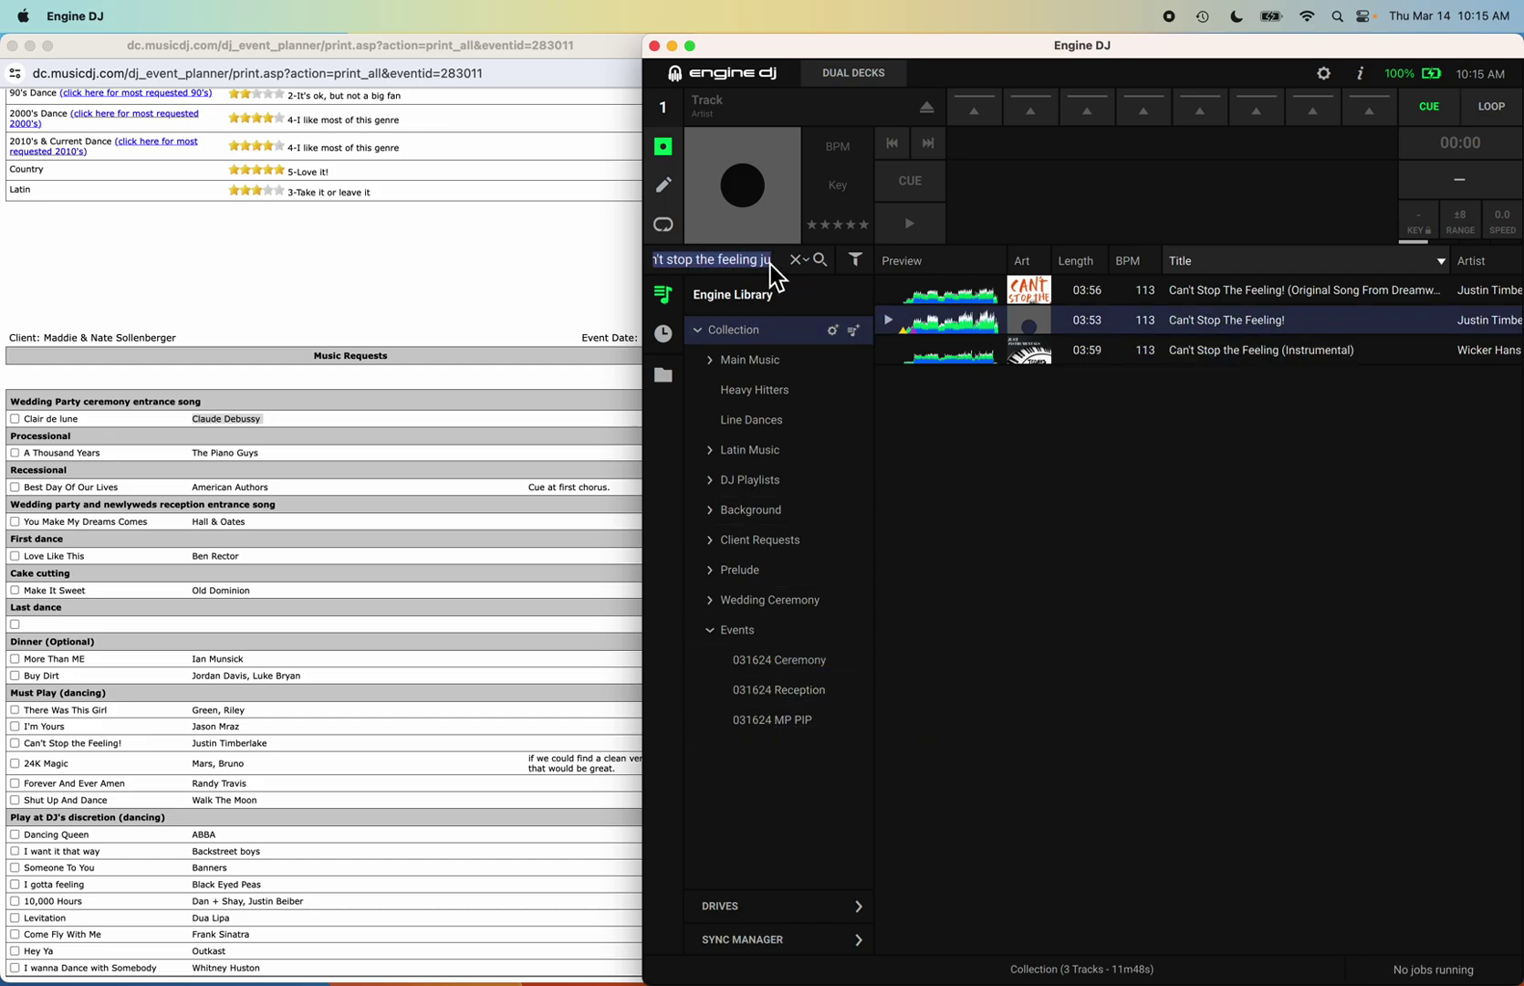
Search '24k bruno' and add the 24K Magic intro edit to 031624 MP PIP.
{"action": "type", "text": "24k"}
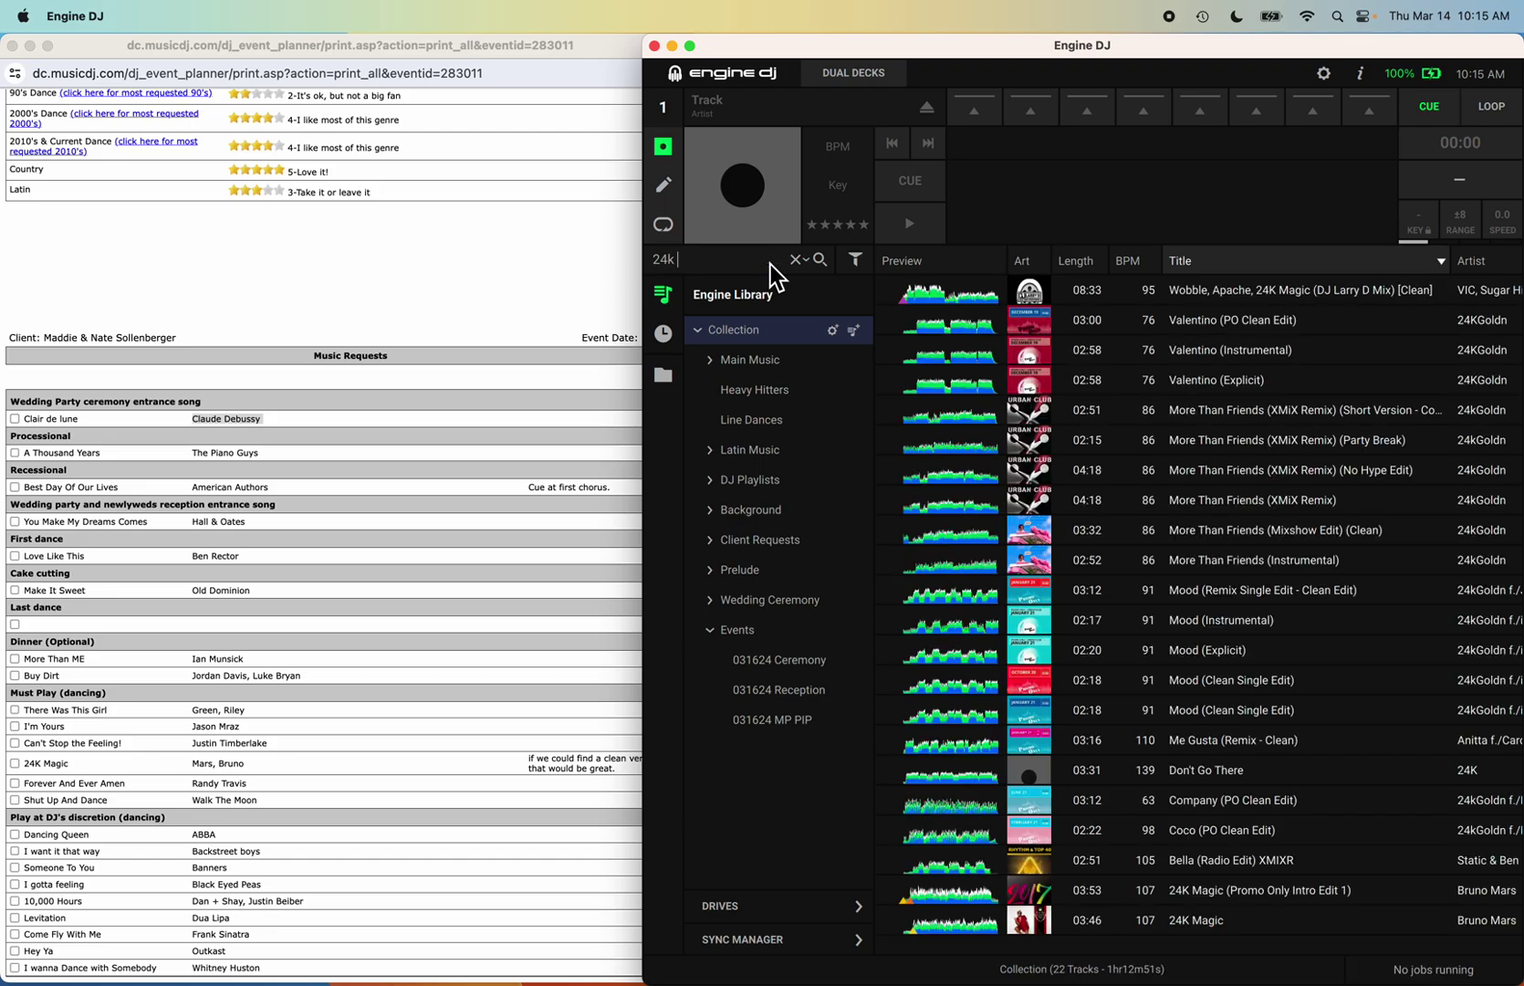
{"action": "type", "text": " bruno"}
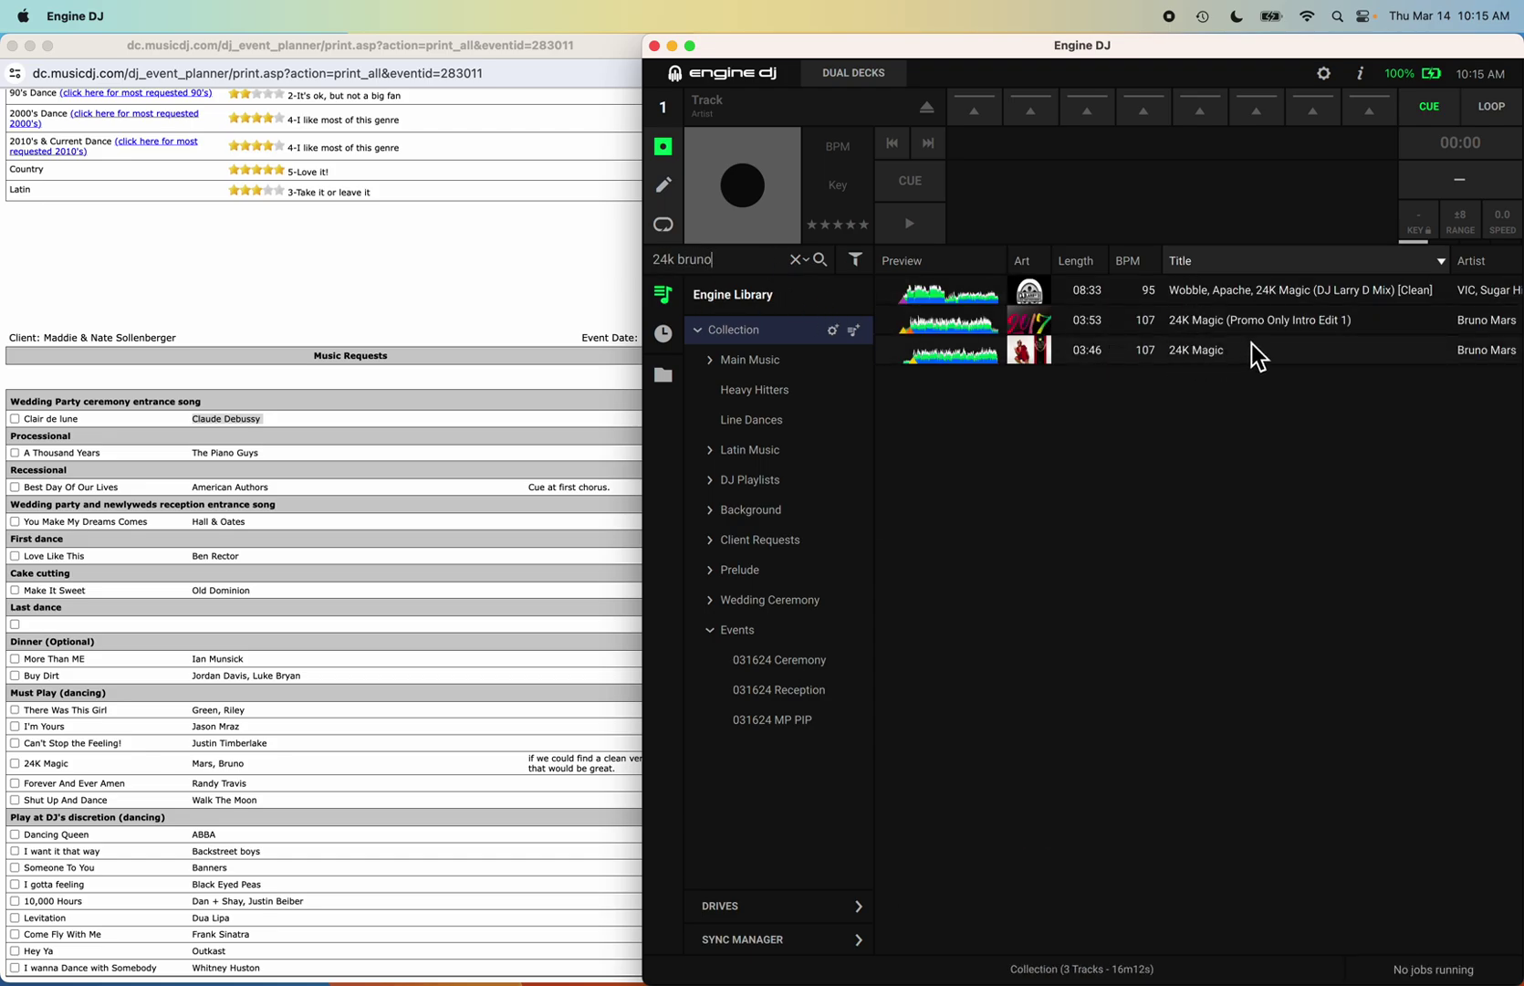
{"action": "left_click", "coordinate": [1196, 356]}
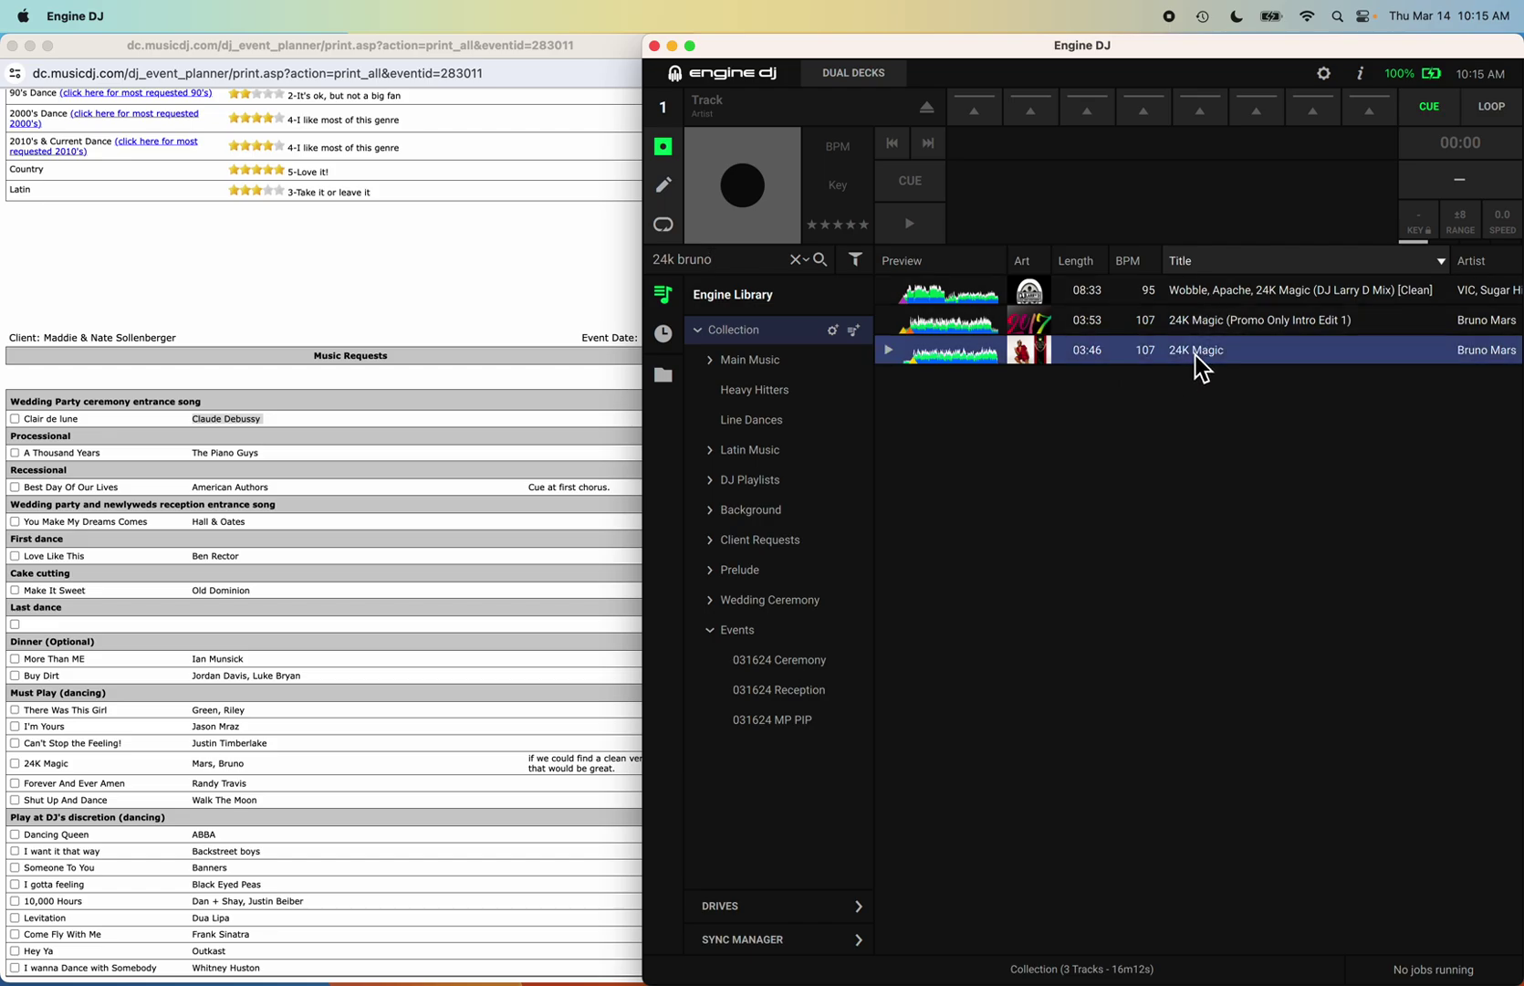
{"action": "left_click", "coordinate": [1217, 323]}
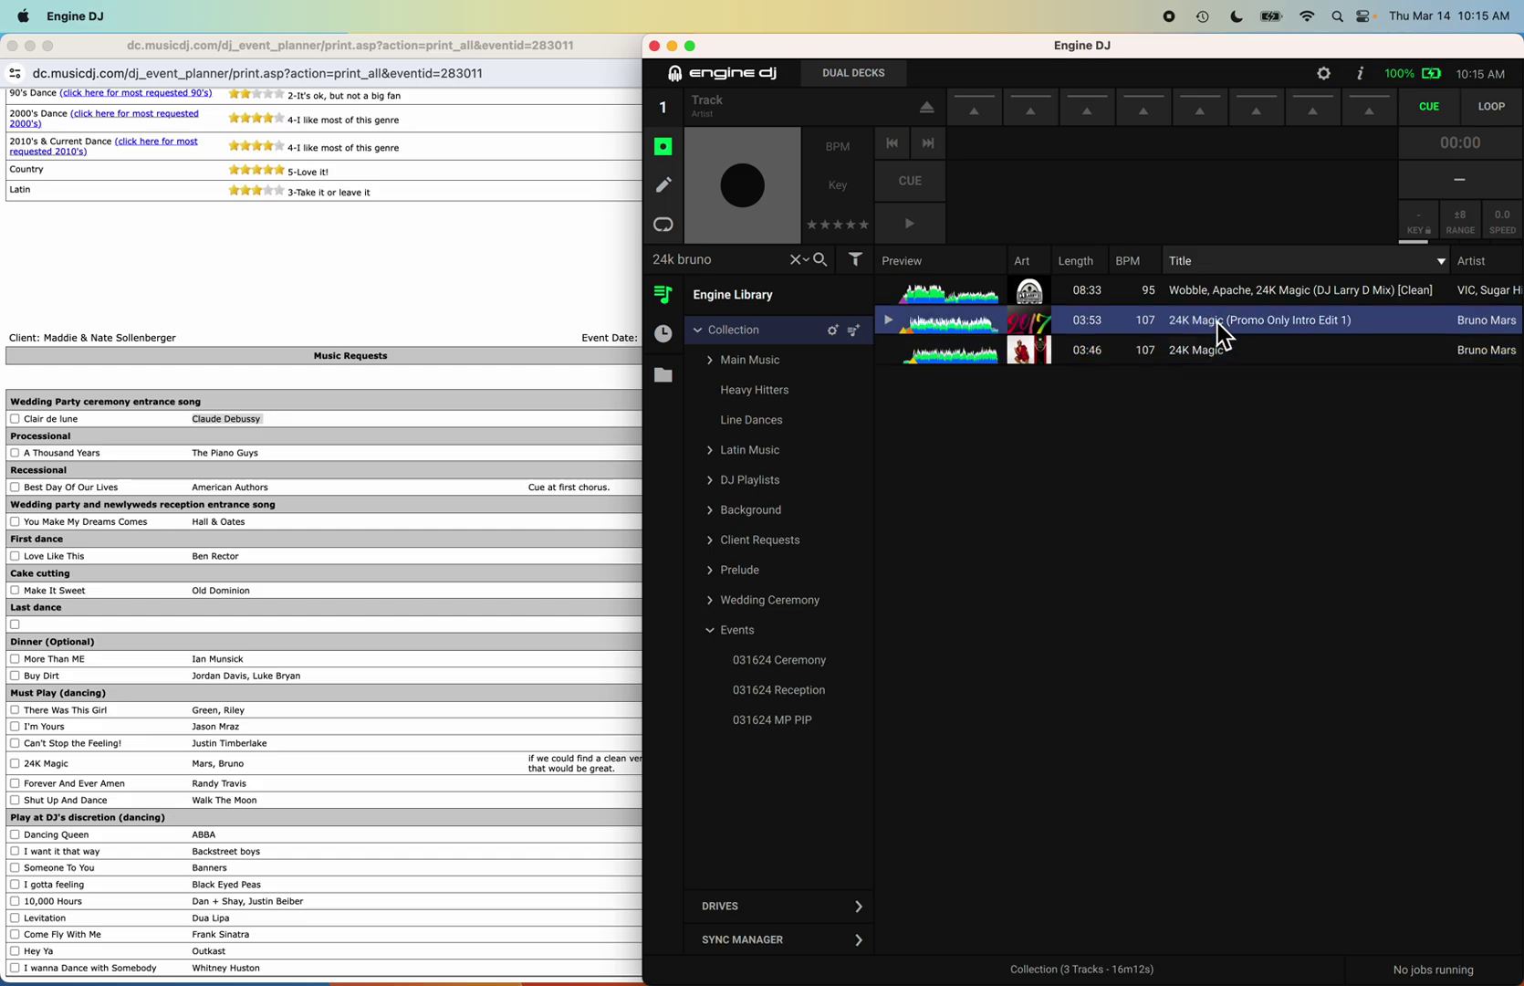
{"action": "left_click_drag", "start_coordinate": [1258, 336], "coordinate": [814, 718]}
Search 'forever and ever travis' and add Randy Travis's Forever and Ever Amen to 031624 MP PIP.
{"action": "left_click", "coordinate": [730, 263]}
{"action": "type", "text": "f"}
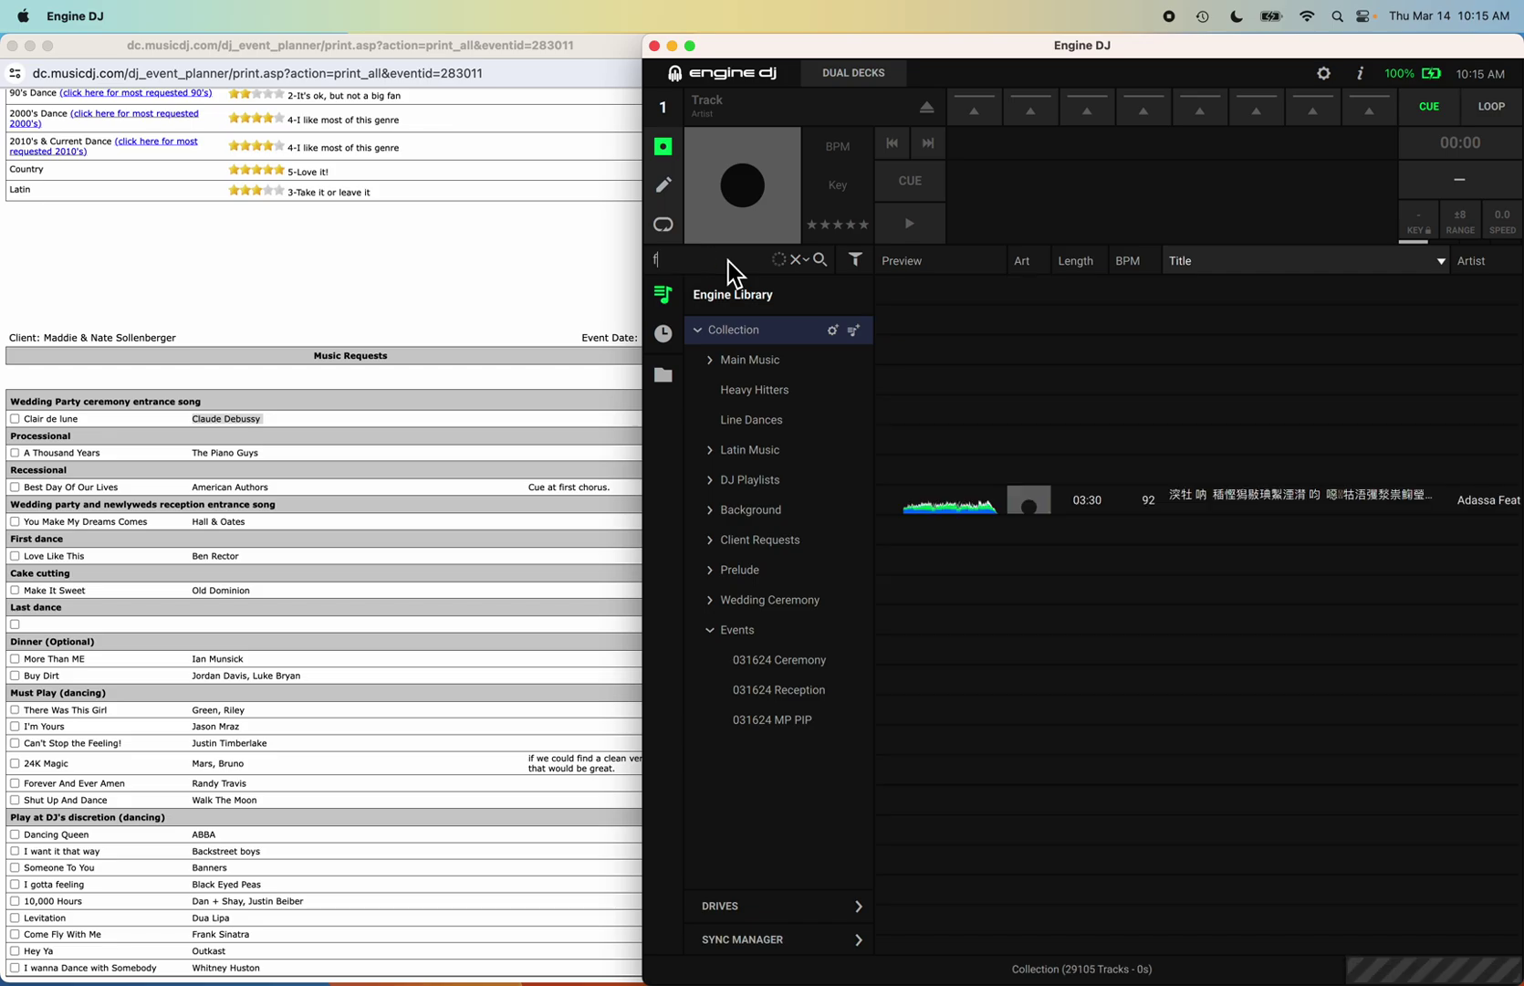
{"action": "type", "text": "orever"}
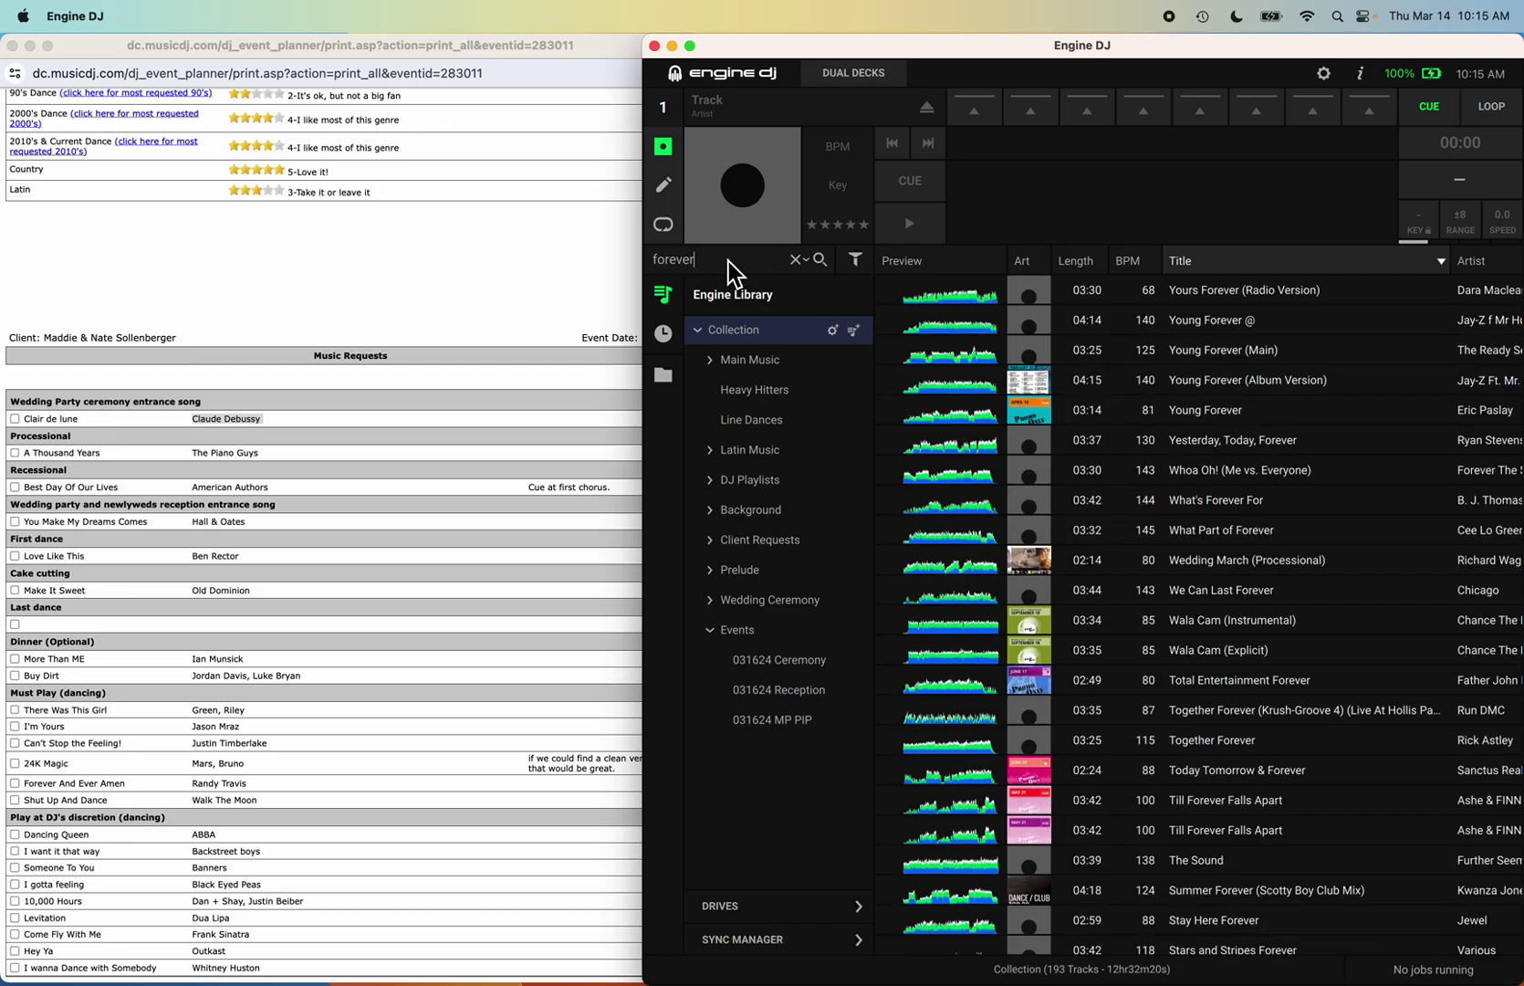
{"action": "type", "text": " and ever an"}
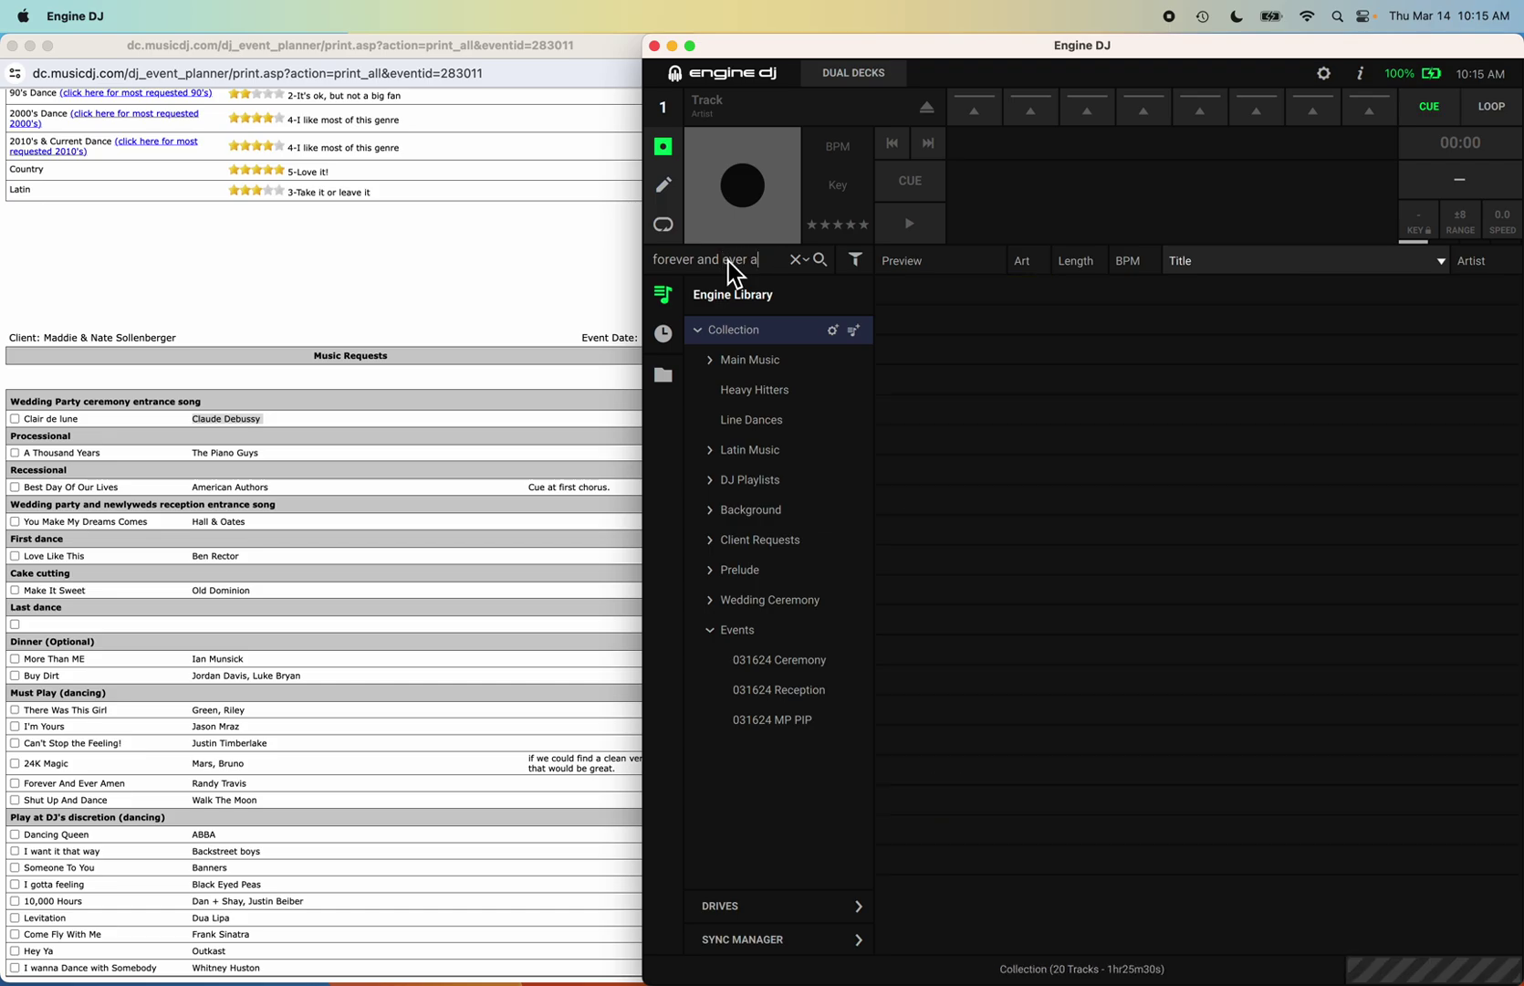
{"action": "key", "text": "BackSpace"}
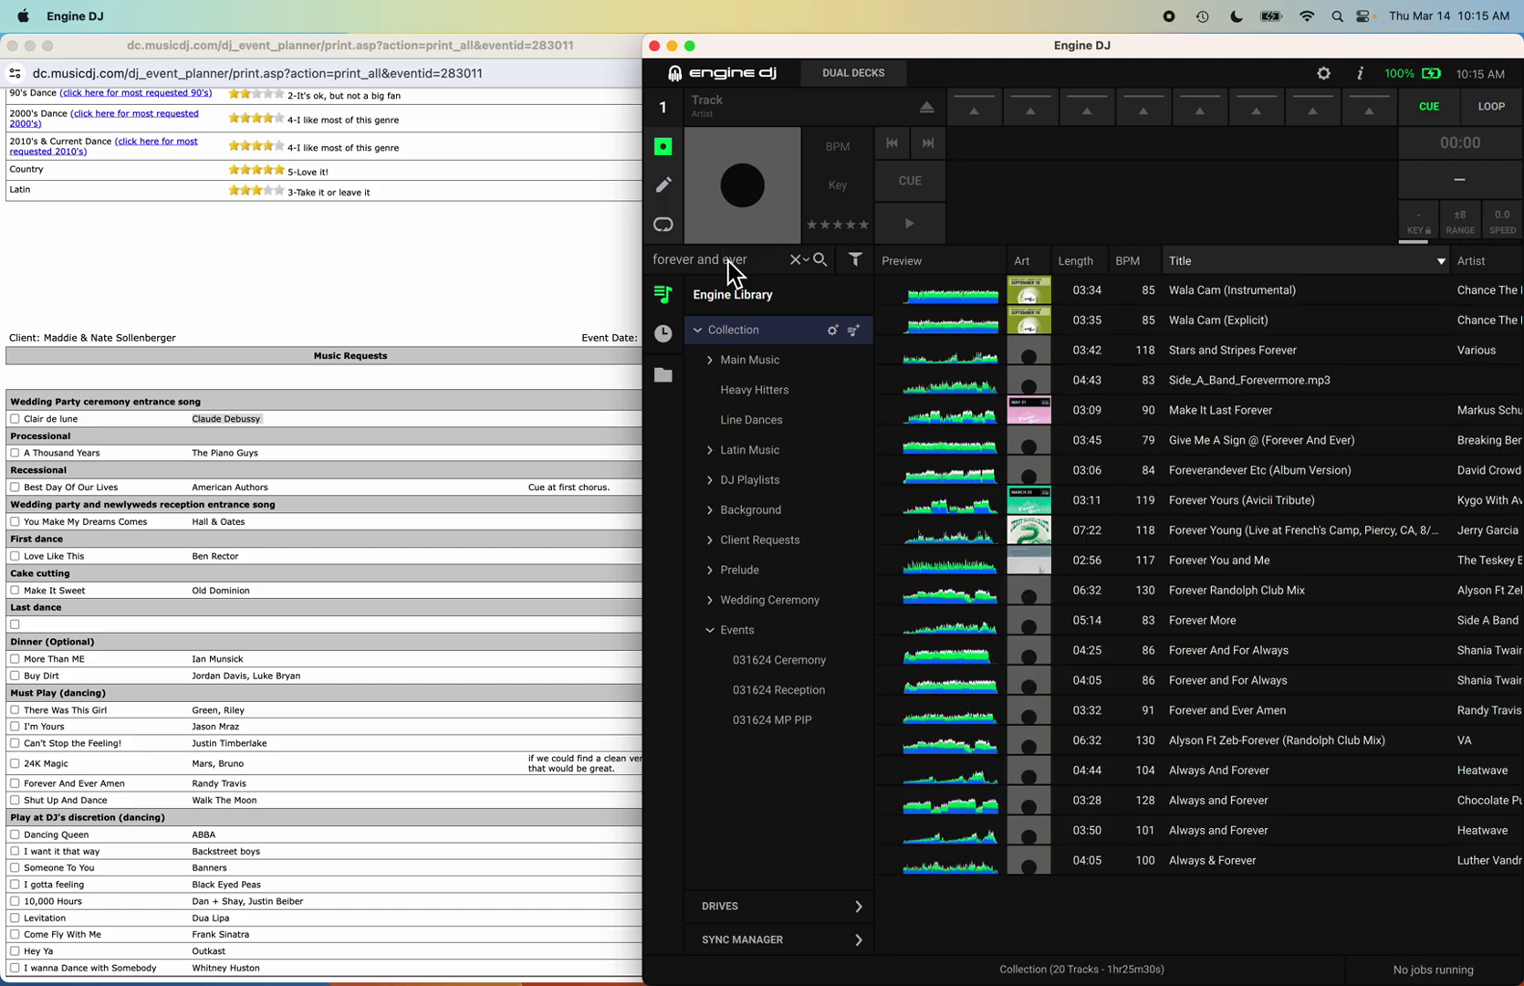
{"action": "type", "text": "travis"}
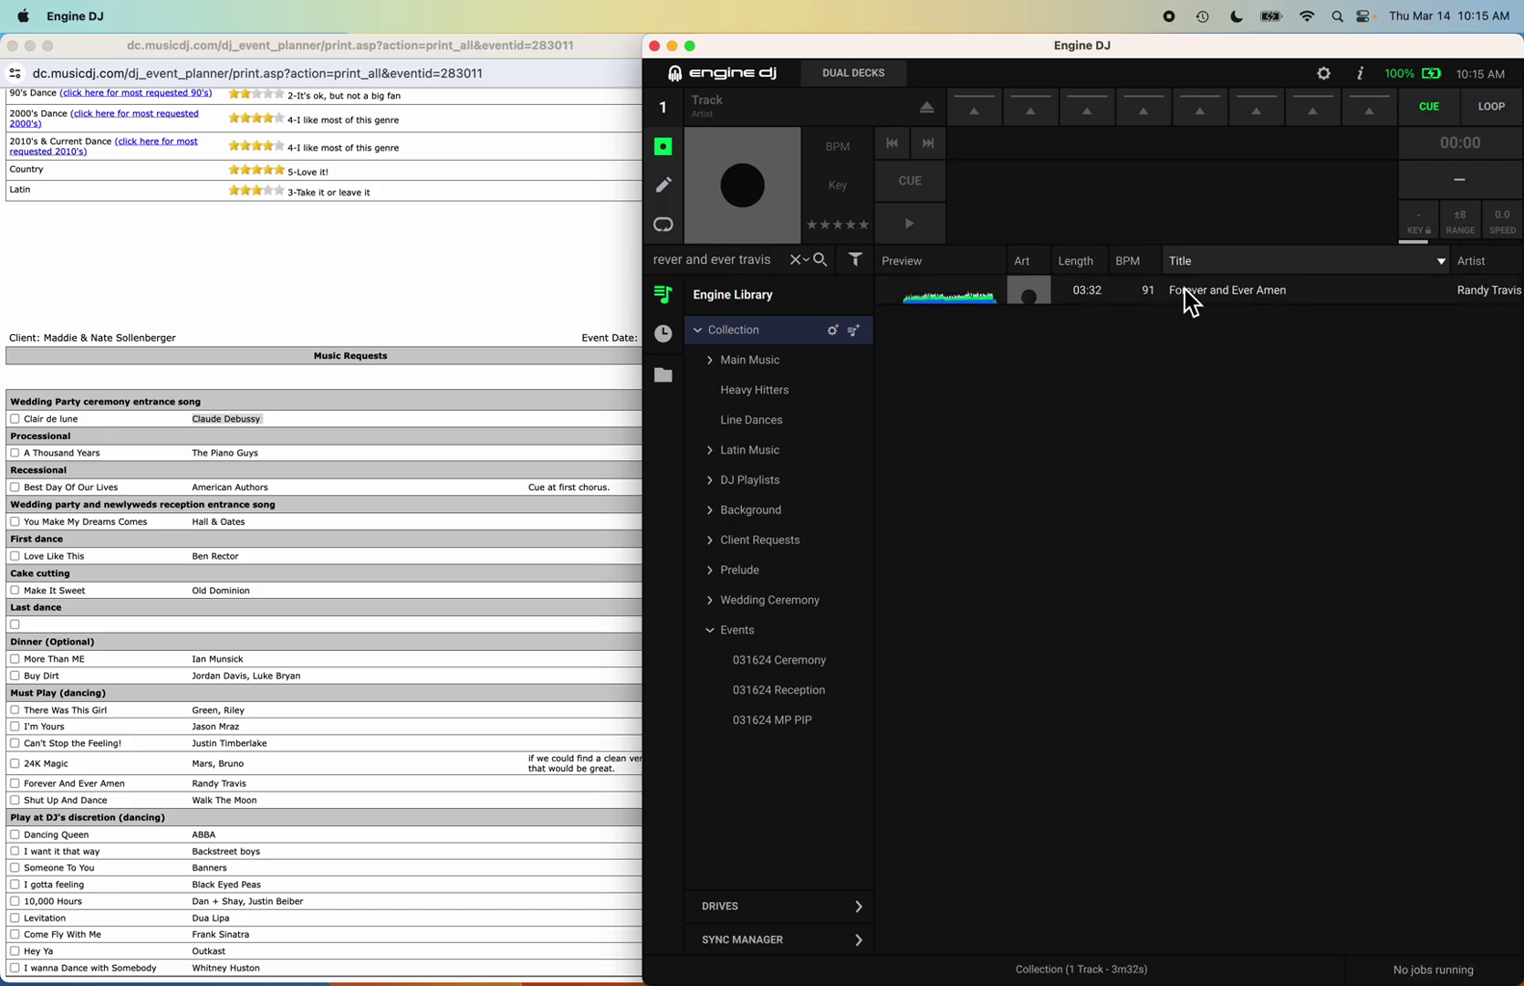
{"action": "left_click", "coordinate": [1242, 290]}
{"action": "left_click_drag", "start_coordinate": [1242, 290], "coordinate": [774, 721]}
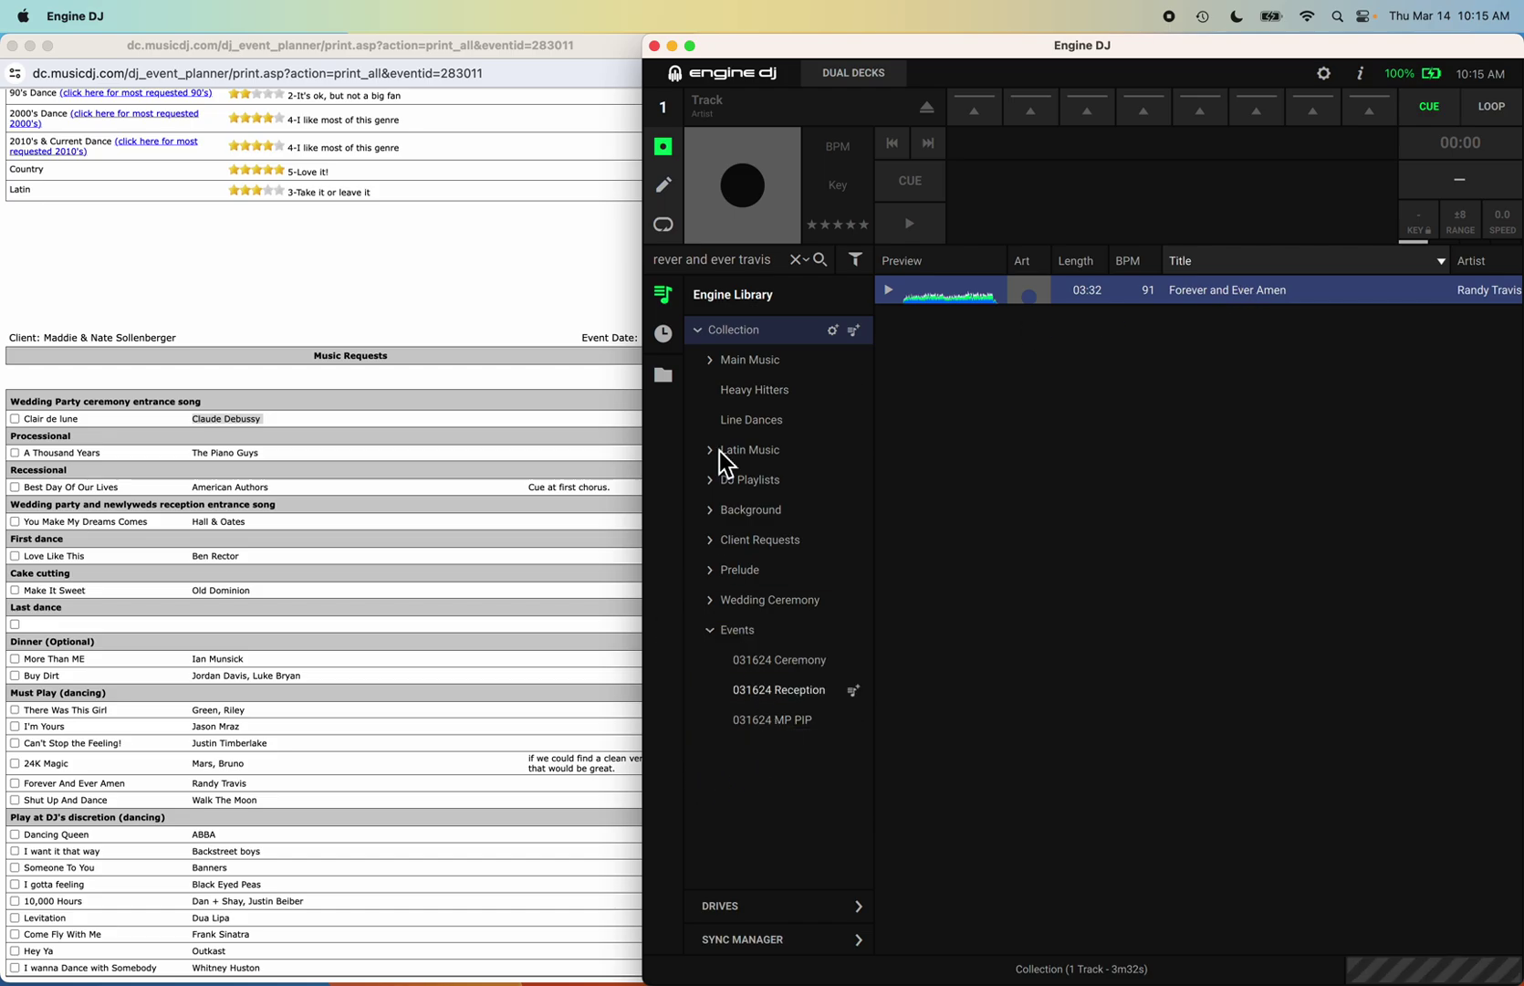
{"action": "left_click", "coordinate": [777, 263]}
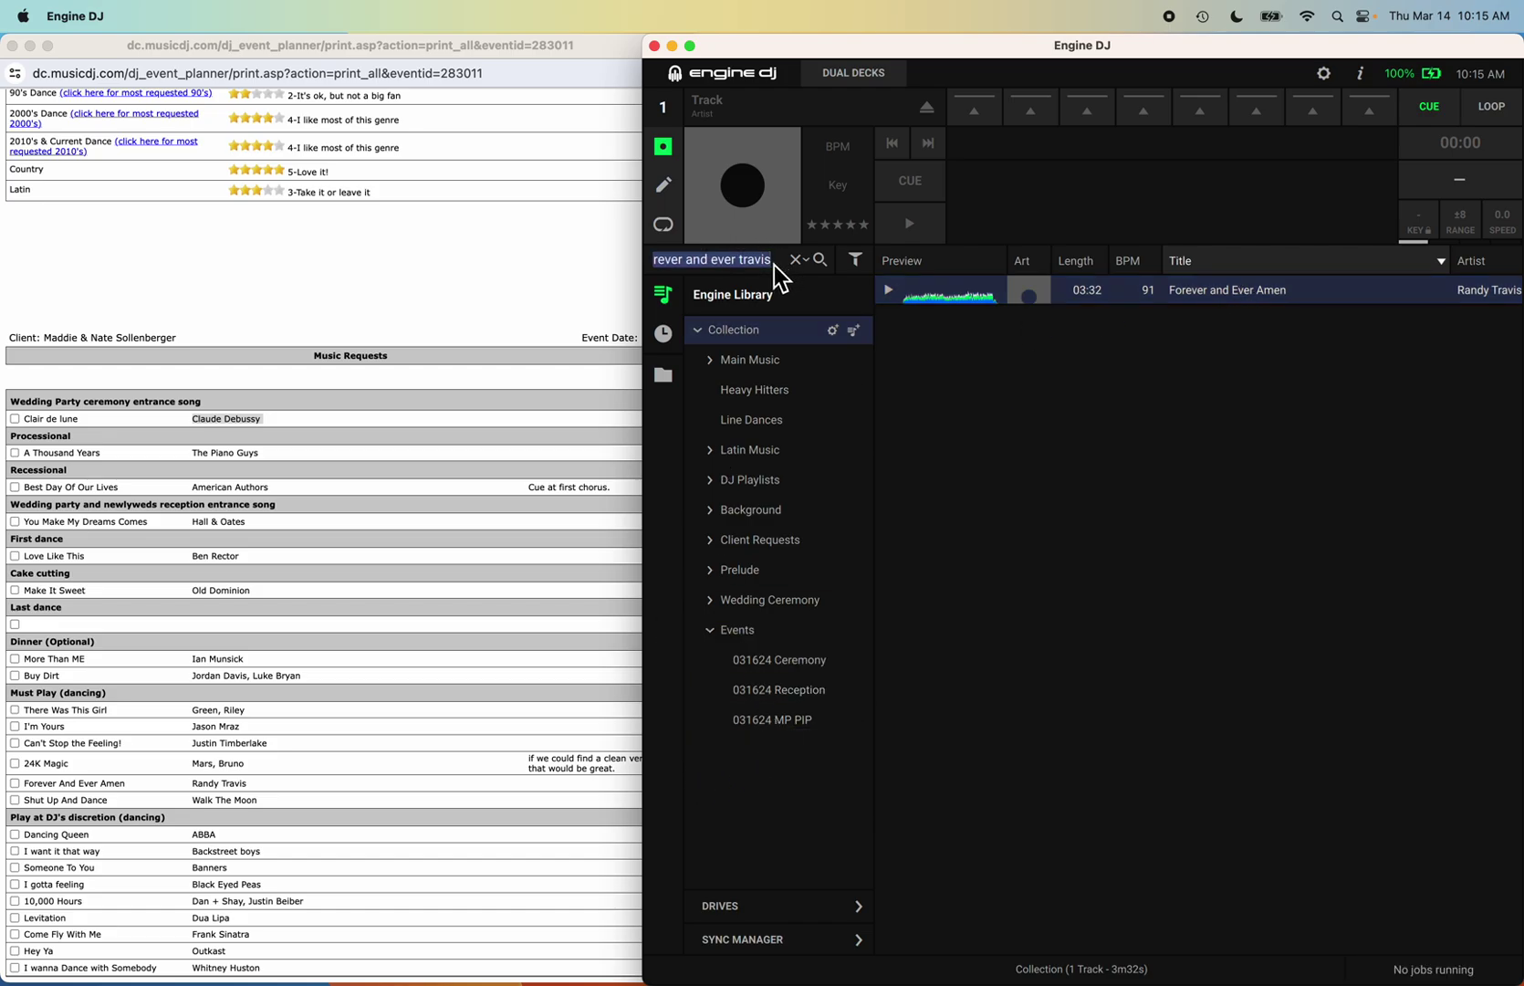
Search 'shut up moon' and add Walk The Moon's Shut Up And Dance to 031624 MP PIP.
{"action": "type", "text": "shutup "}
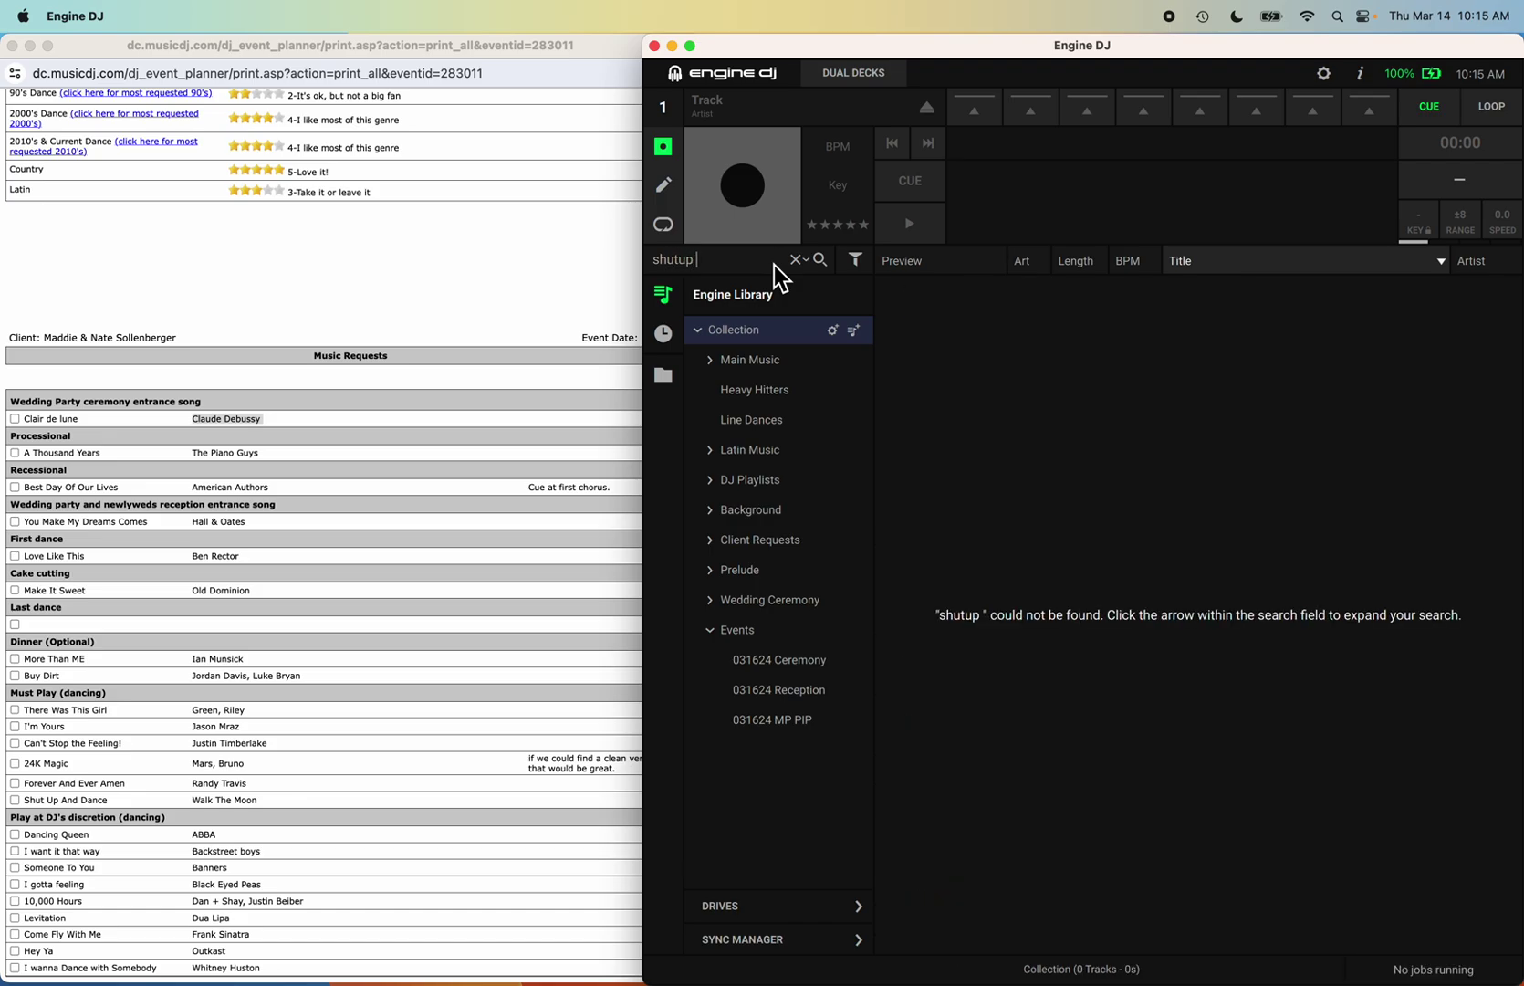
{"action": "type", "text": "moo"}
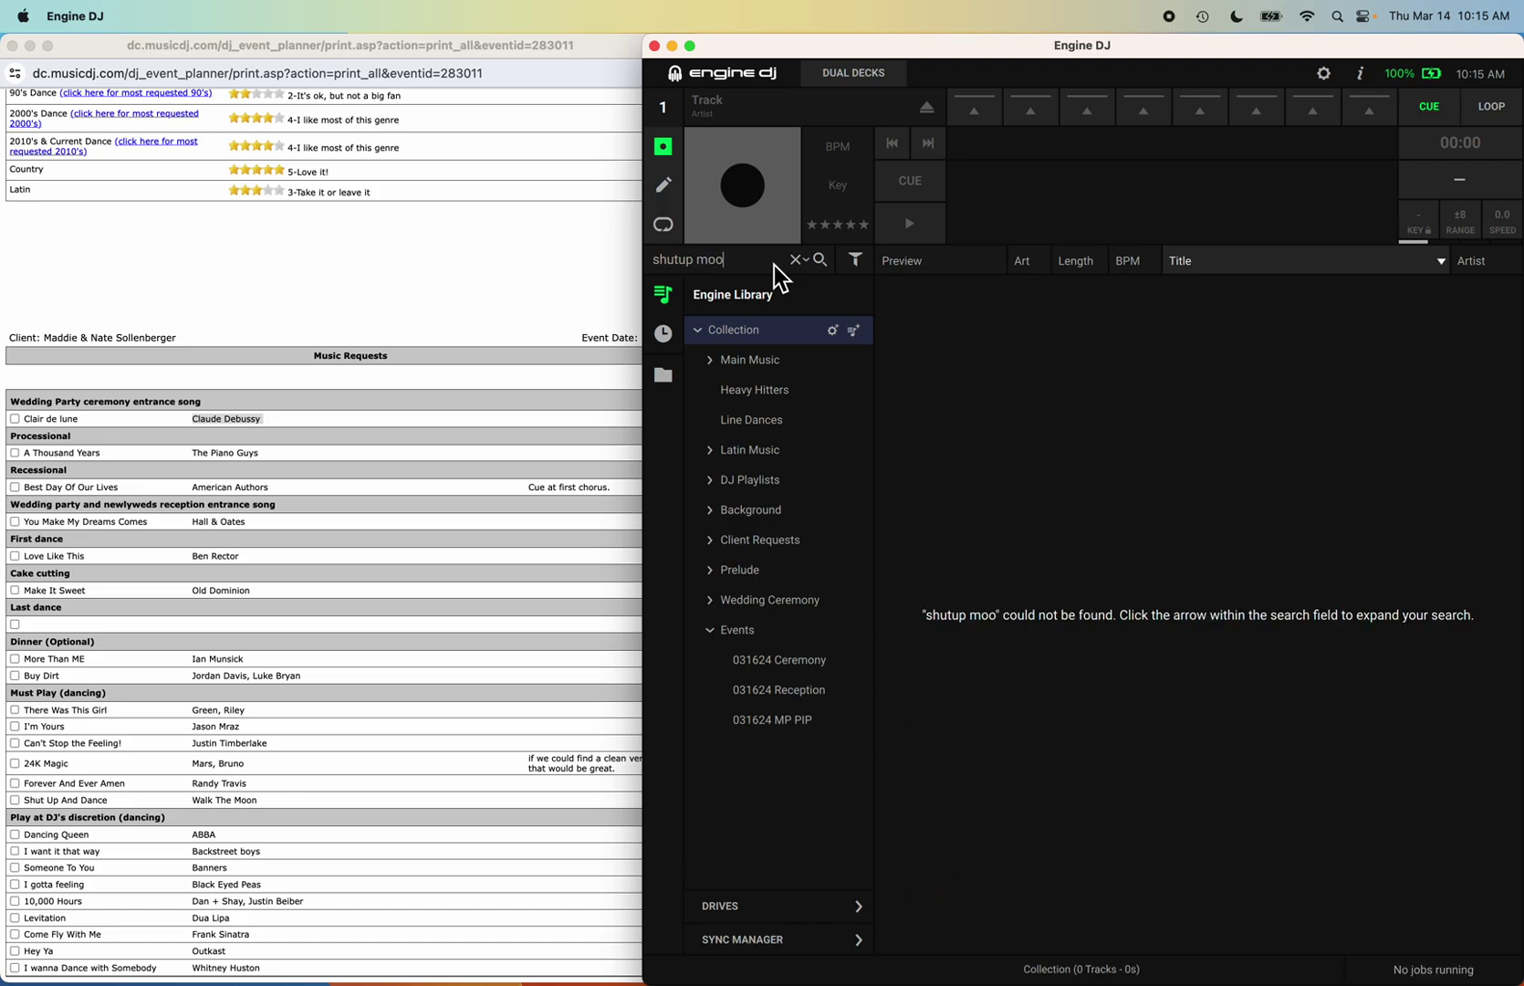
{"action": "key", "text": "BackSpace"}
{"action": "key", "text": "BackSpace"}
{"action": "key", "text": "BackSpace"}
{"action": "key", "text": "BackSpace"}
{"action": "key", "text": "BackSpace"}
{"action": "type", "text": "ut"}
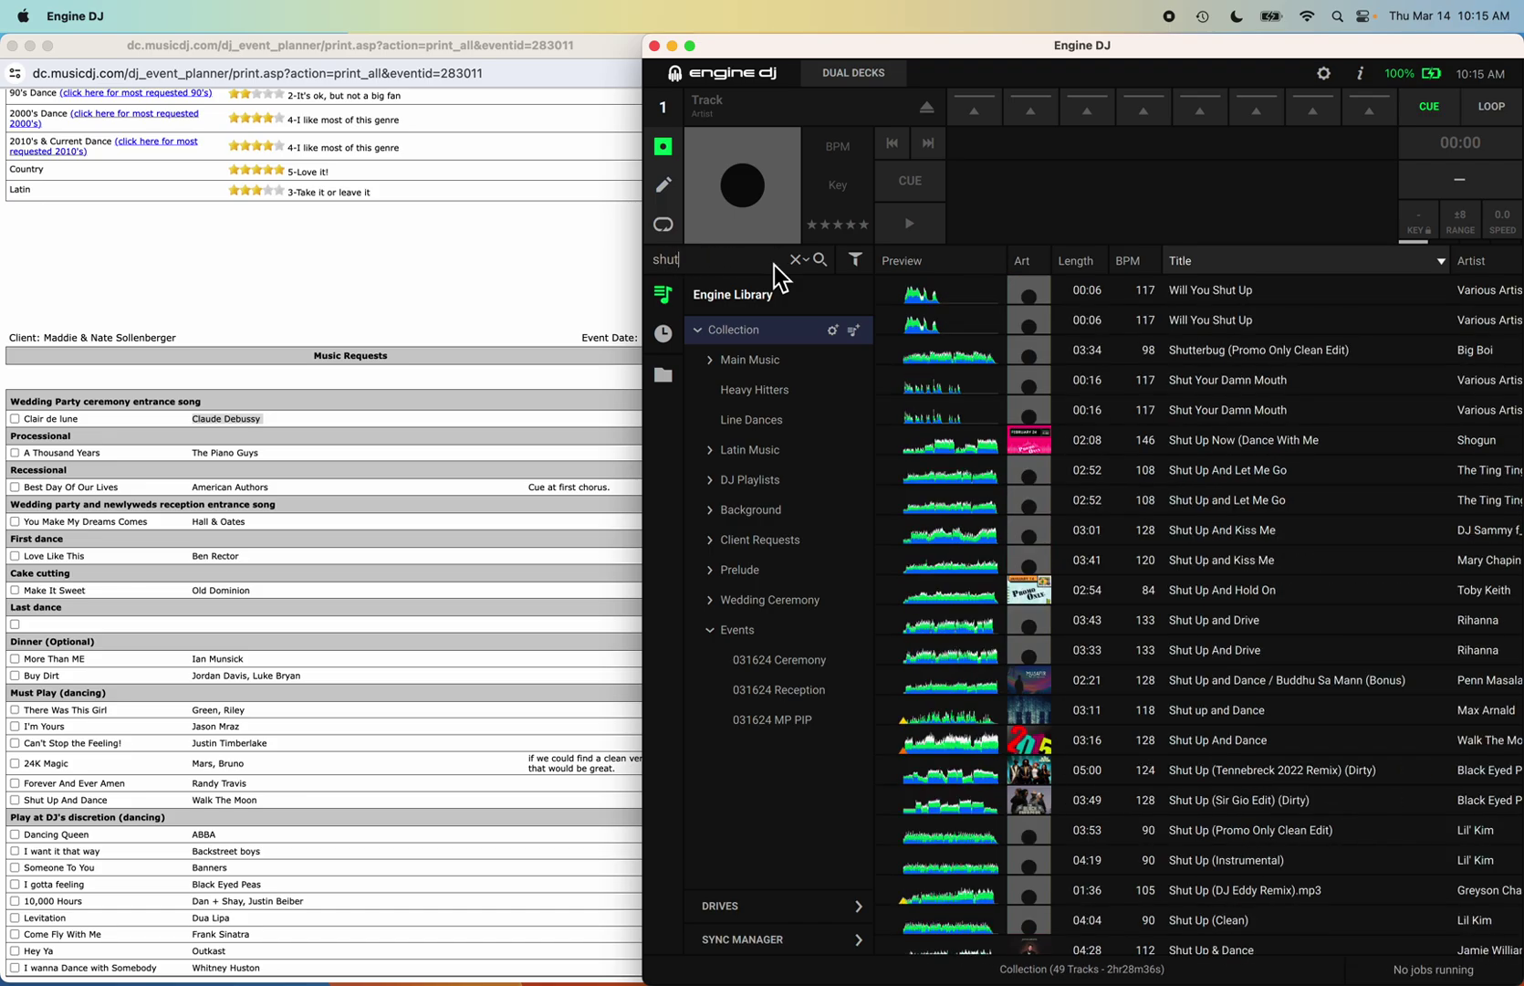
{"action": "type", "text": "p moon"}
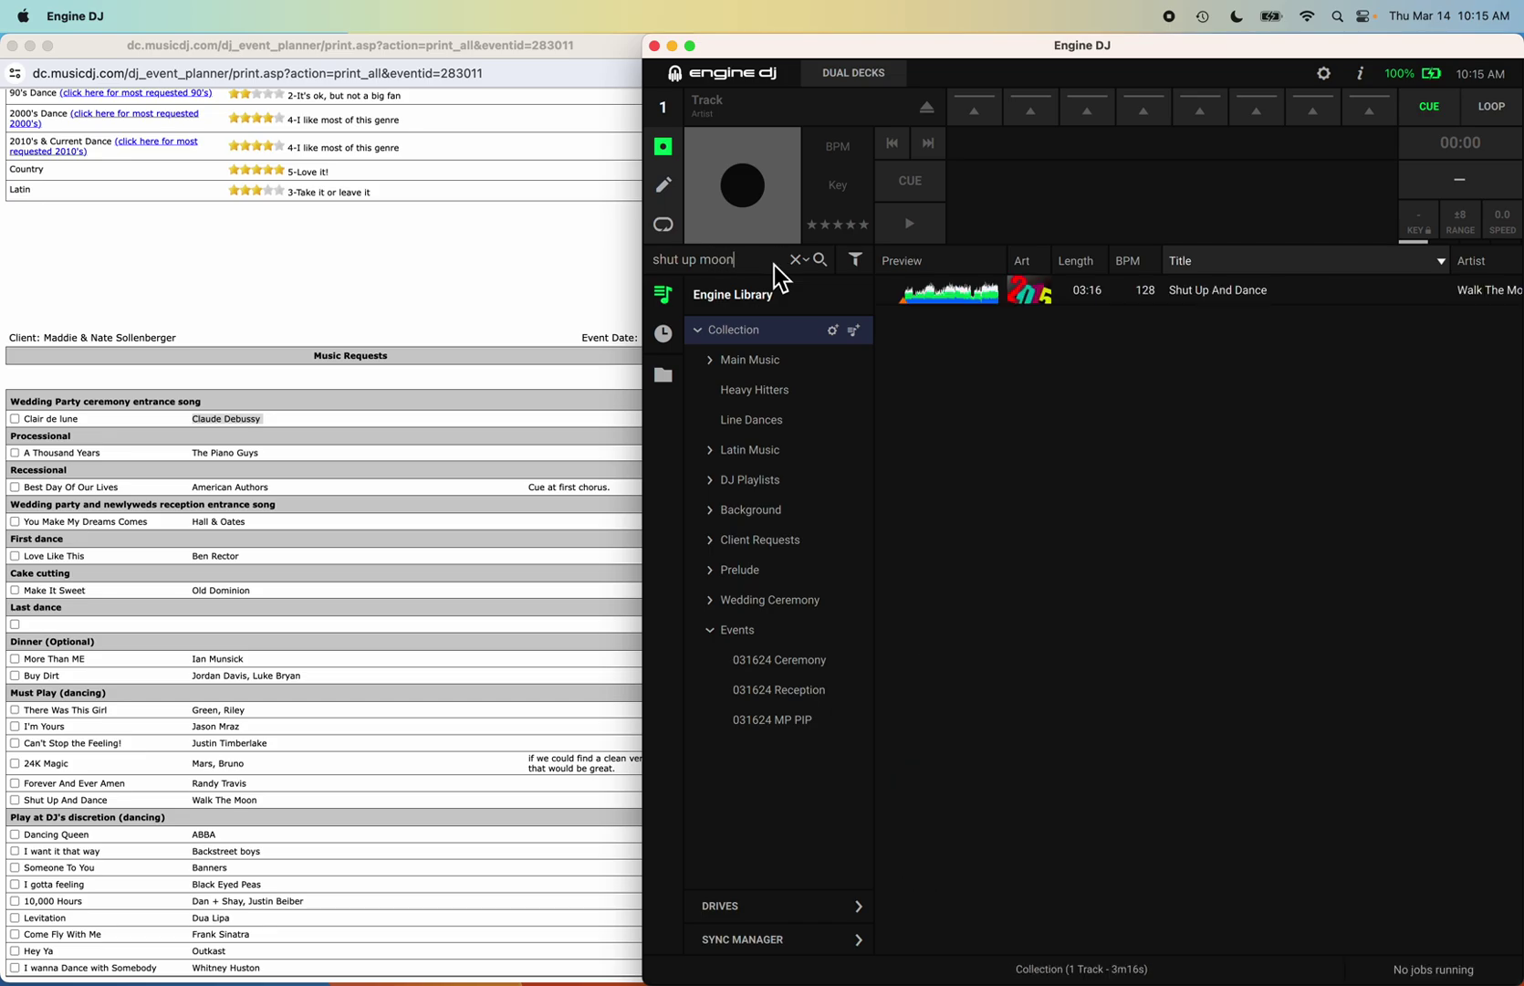
{"action": "left_click_drag", "start_coordinate": [1222, 289], "coordinate": [794, 727]}
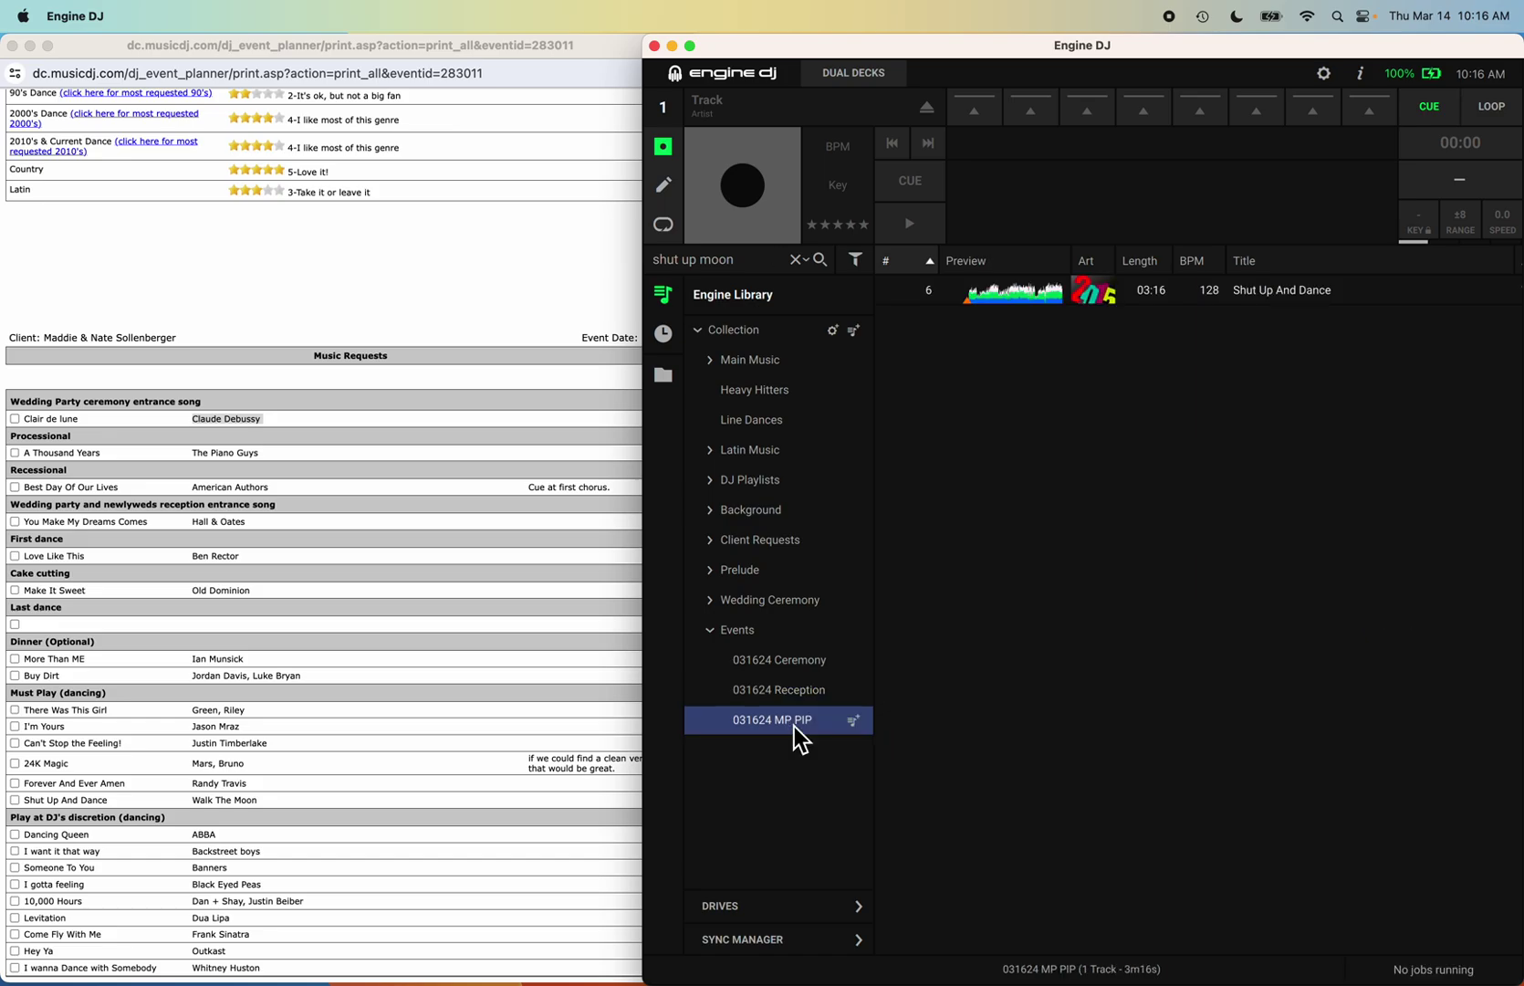
Check the 031624 Reception and 031624 MP PIP playlists, then return to the full collection.
{"action": "left_click", "coordinate": [796, 694]}
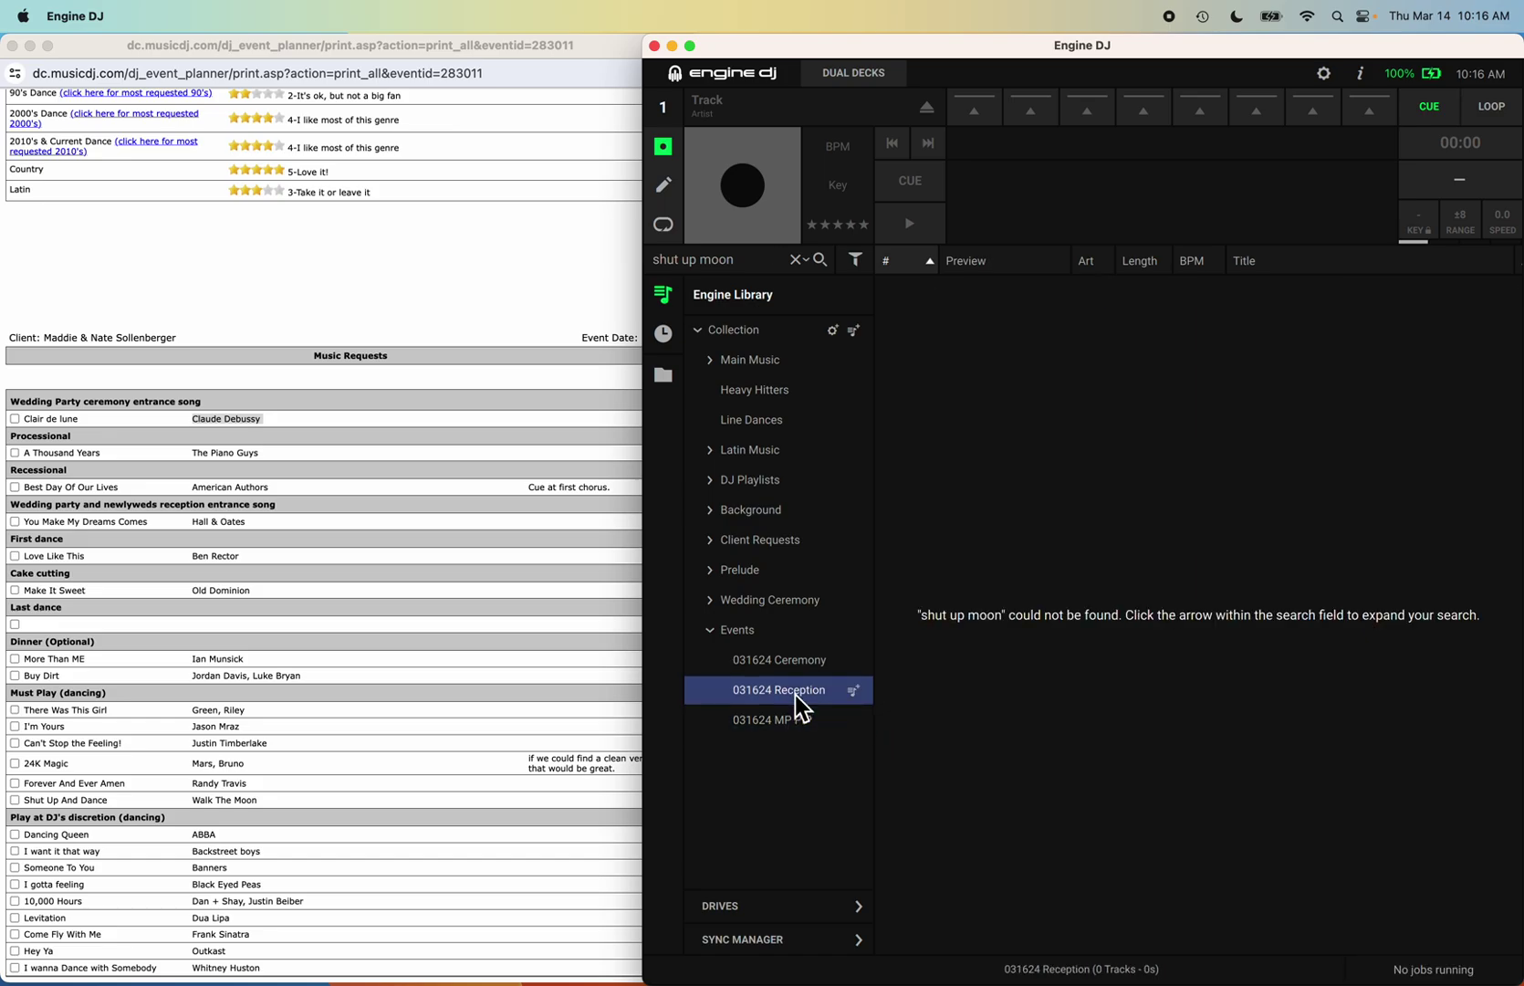
{"action": "left_click", "coordinate": [788, 723]}
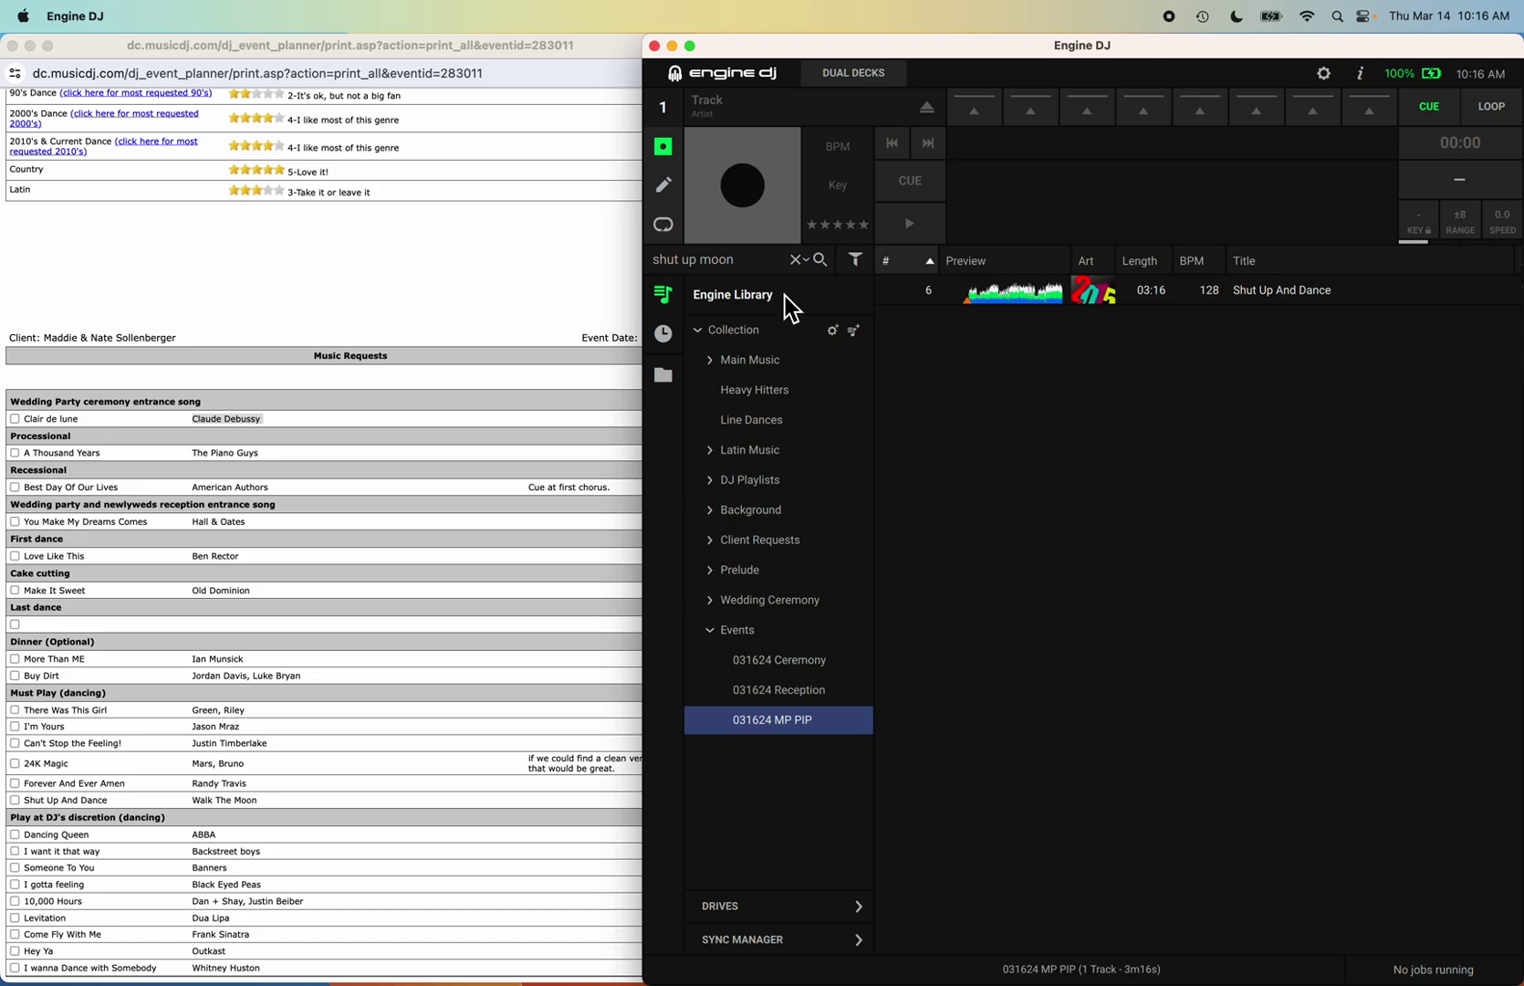
{"action": "left_click", "coordinate": [738, 334]}
{"action": "left_click", "coordinate": [747, 264]}
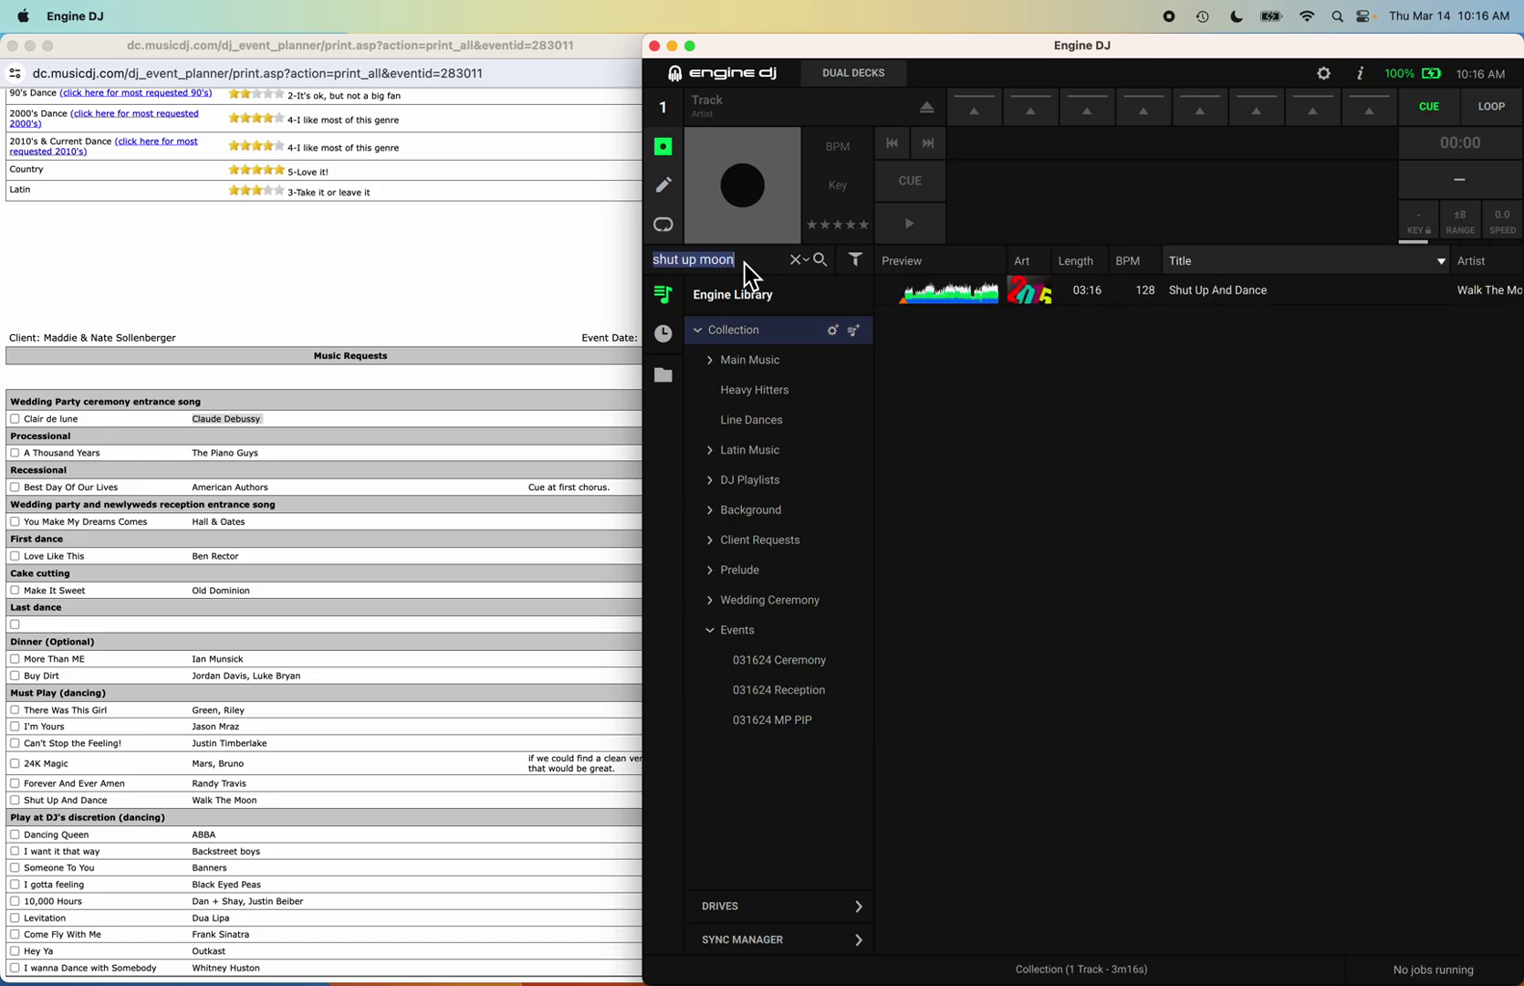
Add ABBA's Dancing Queen and I Want It That Way to 031624 MP PIP.
{"action": "type", "text": "dancing abba"}
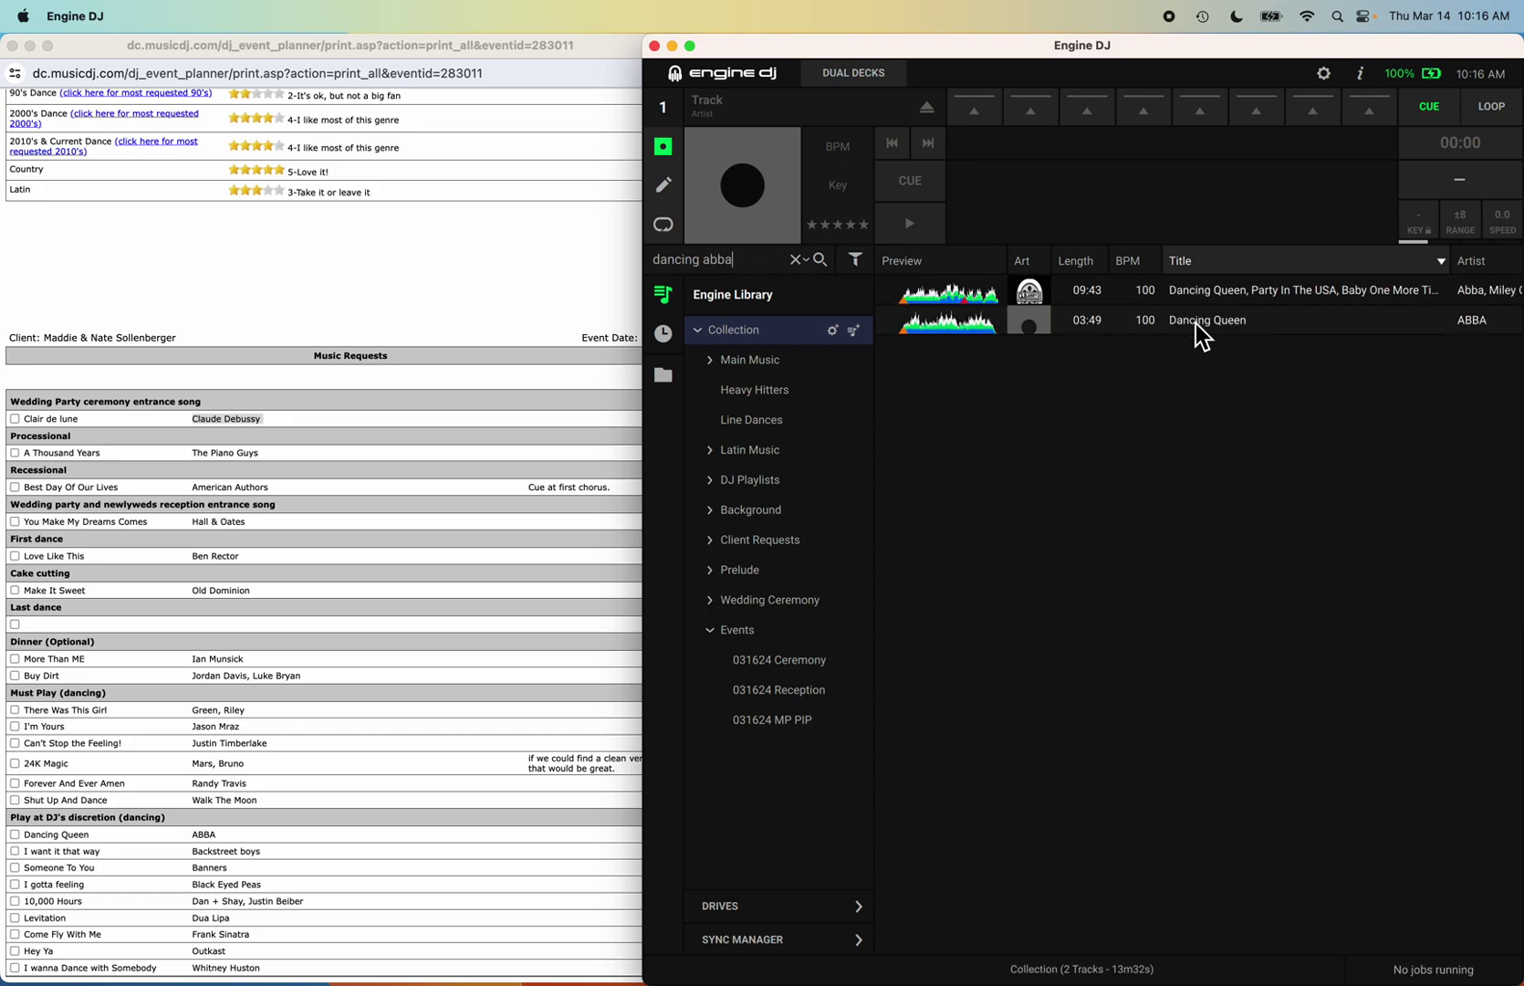
{"action": "left_click", "coordinate": [1199, 323]}
{"action": "left_click_drag", "start_coordinate": [1198, 323], "coordinate": [772, 721]}
{"action": "left_click", "coordinate": [745, 259]}
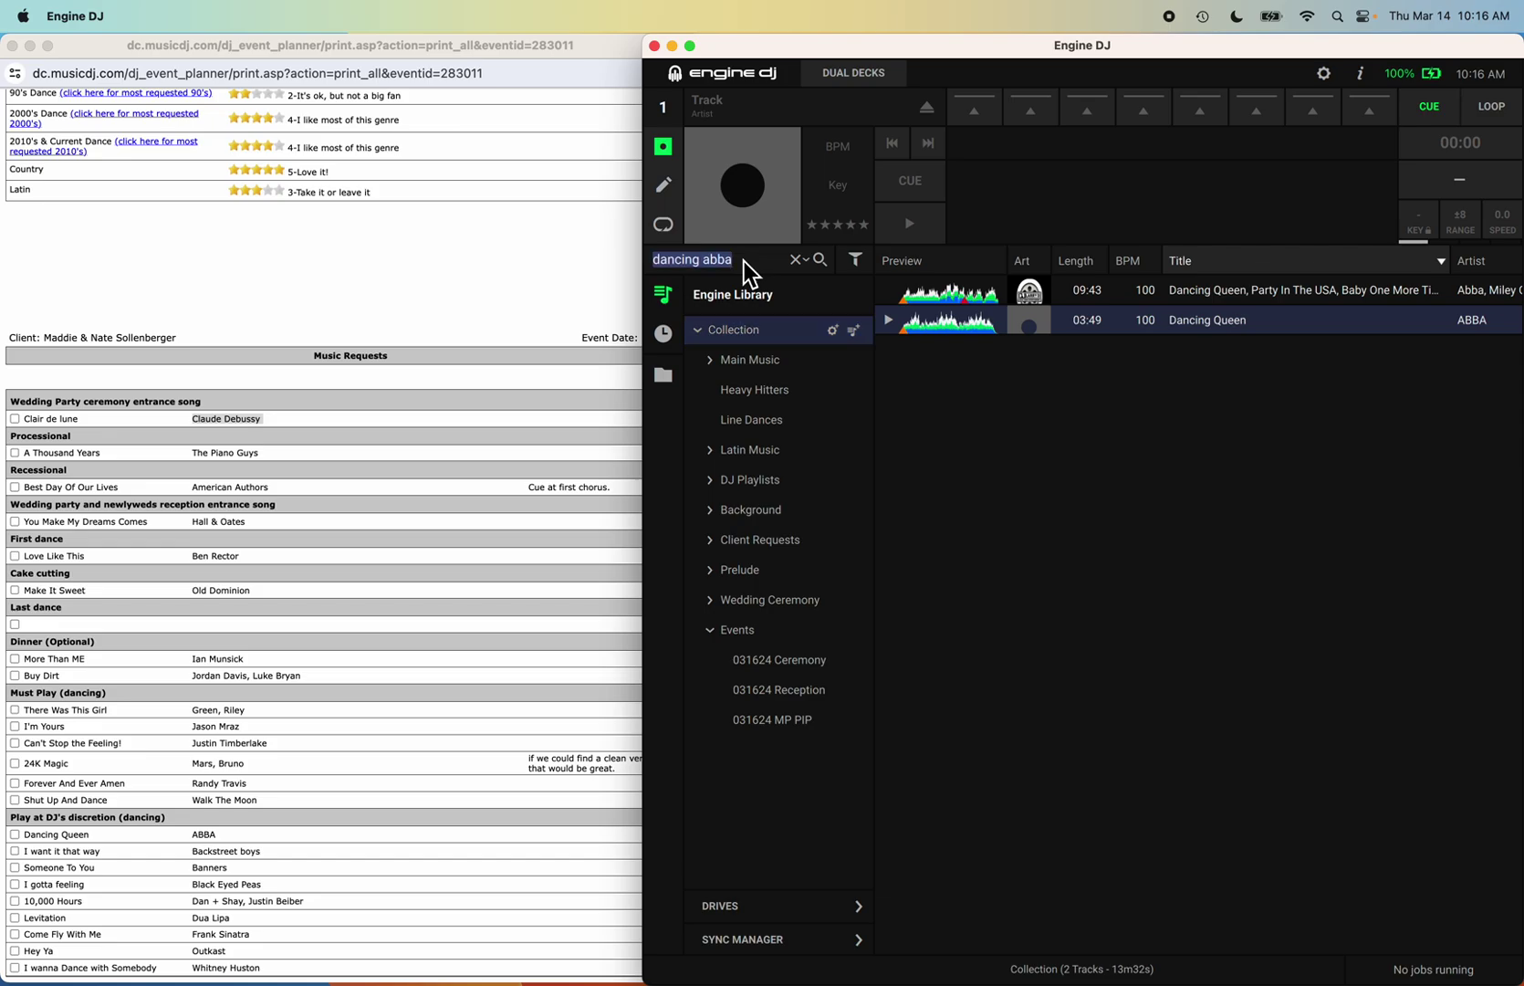
{"action": "type", "text": "wa"}
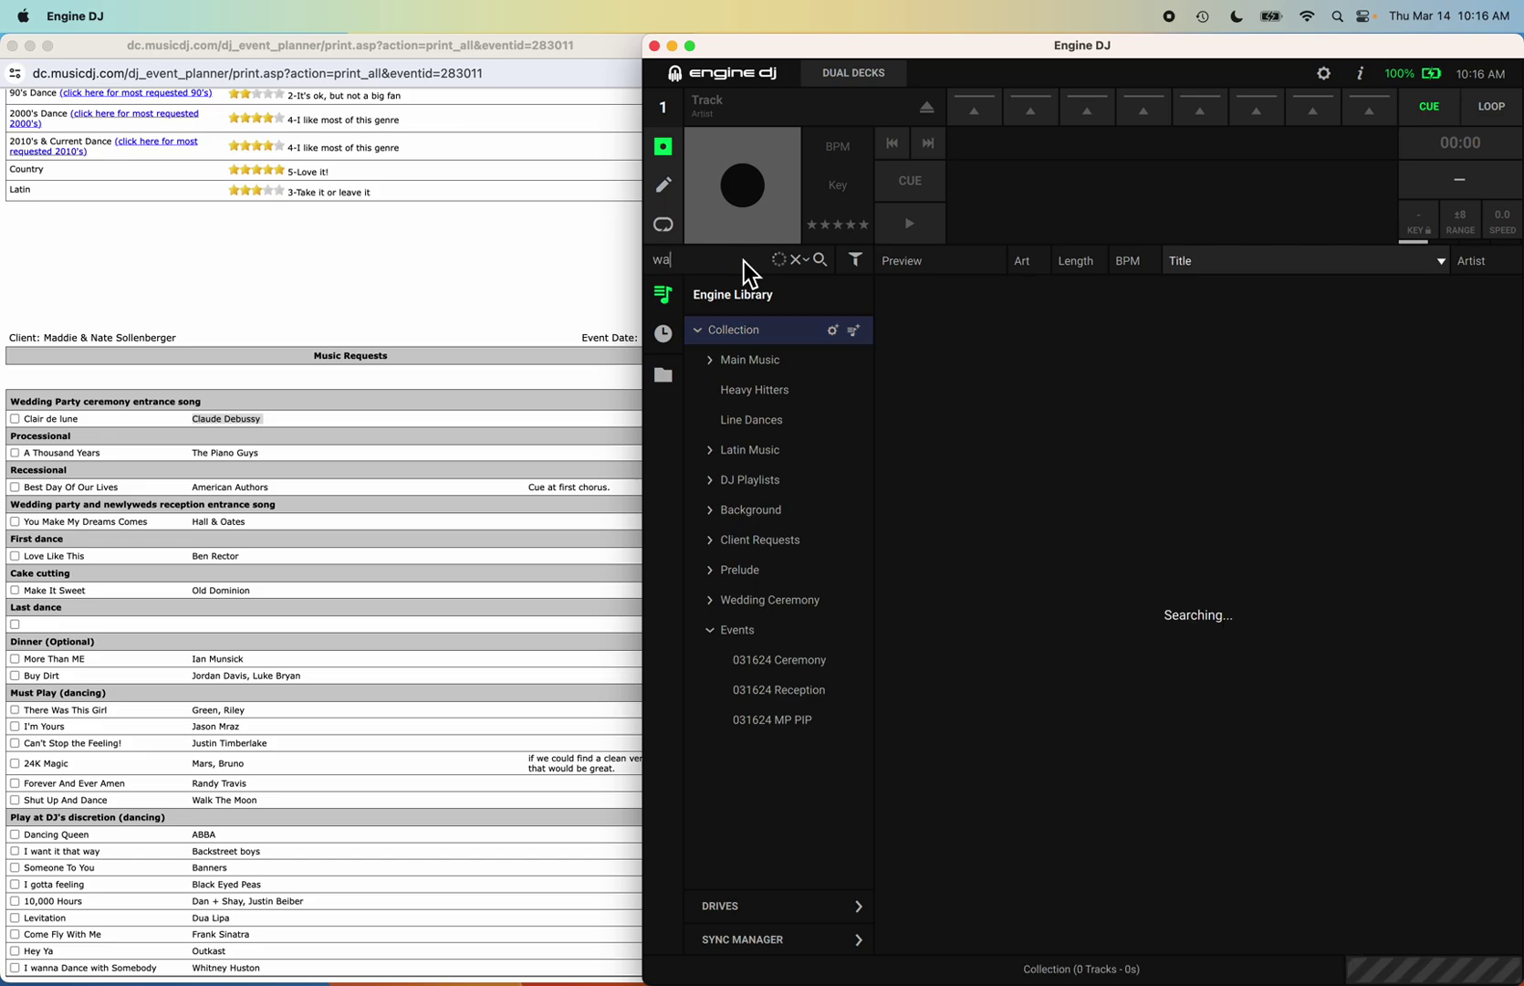
{"action": "type", "text": "nt it backs"}
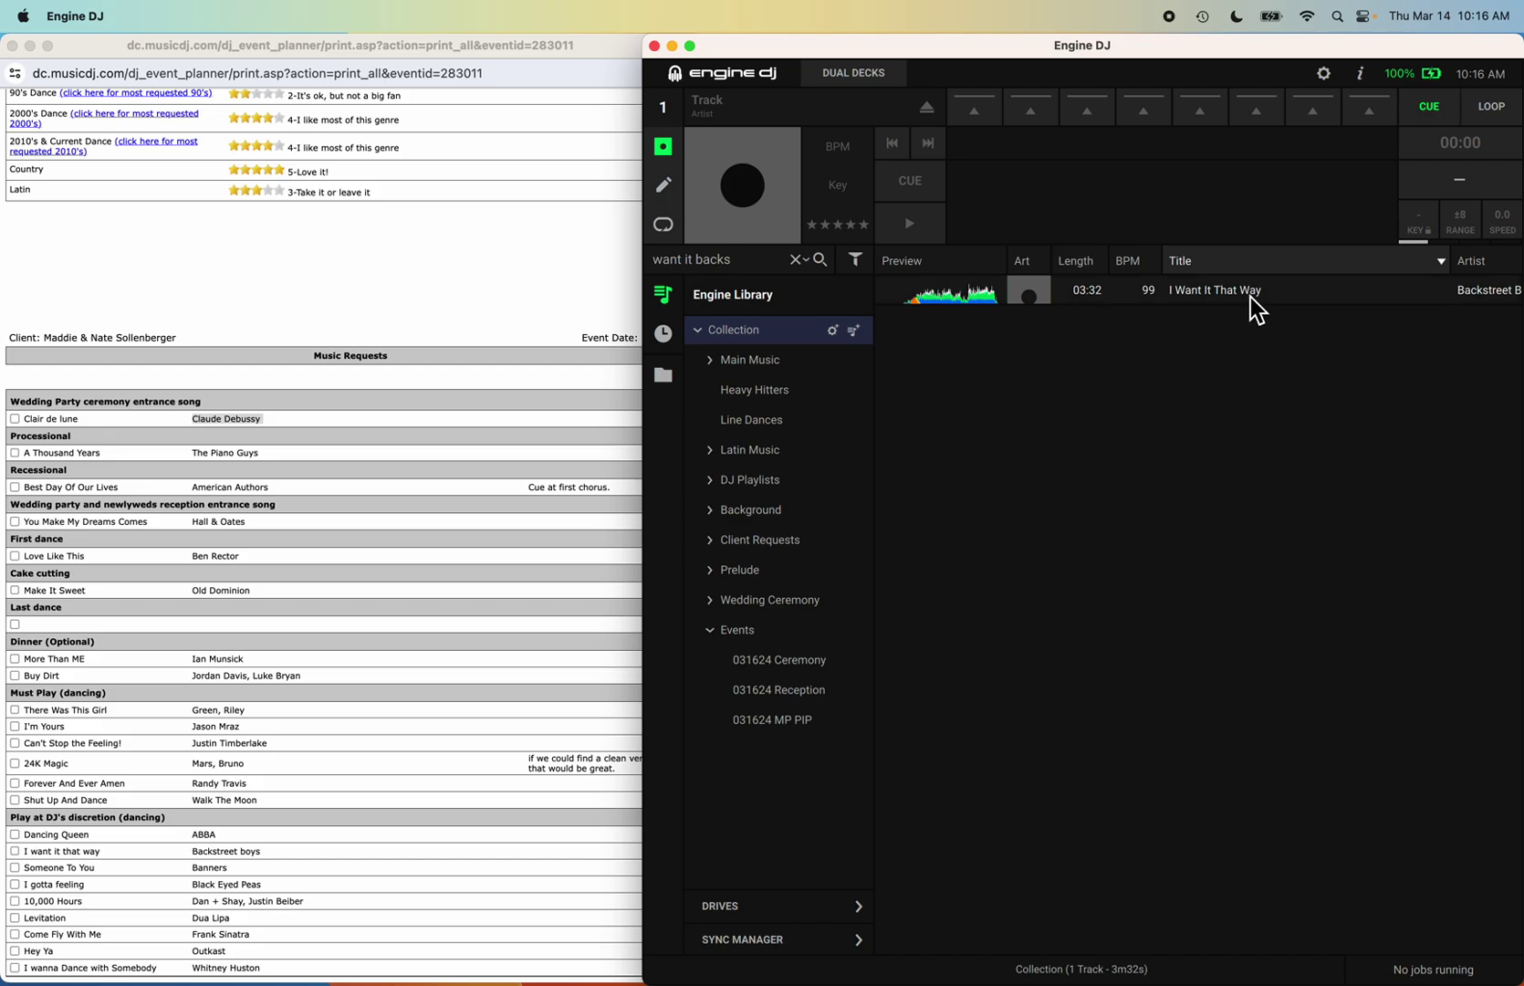
{"action": "left_click_drag", "start_coordinate": [1229, 296], "coordinate": [803, 719]}
Search 'someone banner' and add the third Someone To You result to 031624 MP PIP.
{"action": "left_click", "coordinate": [753, 265]}
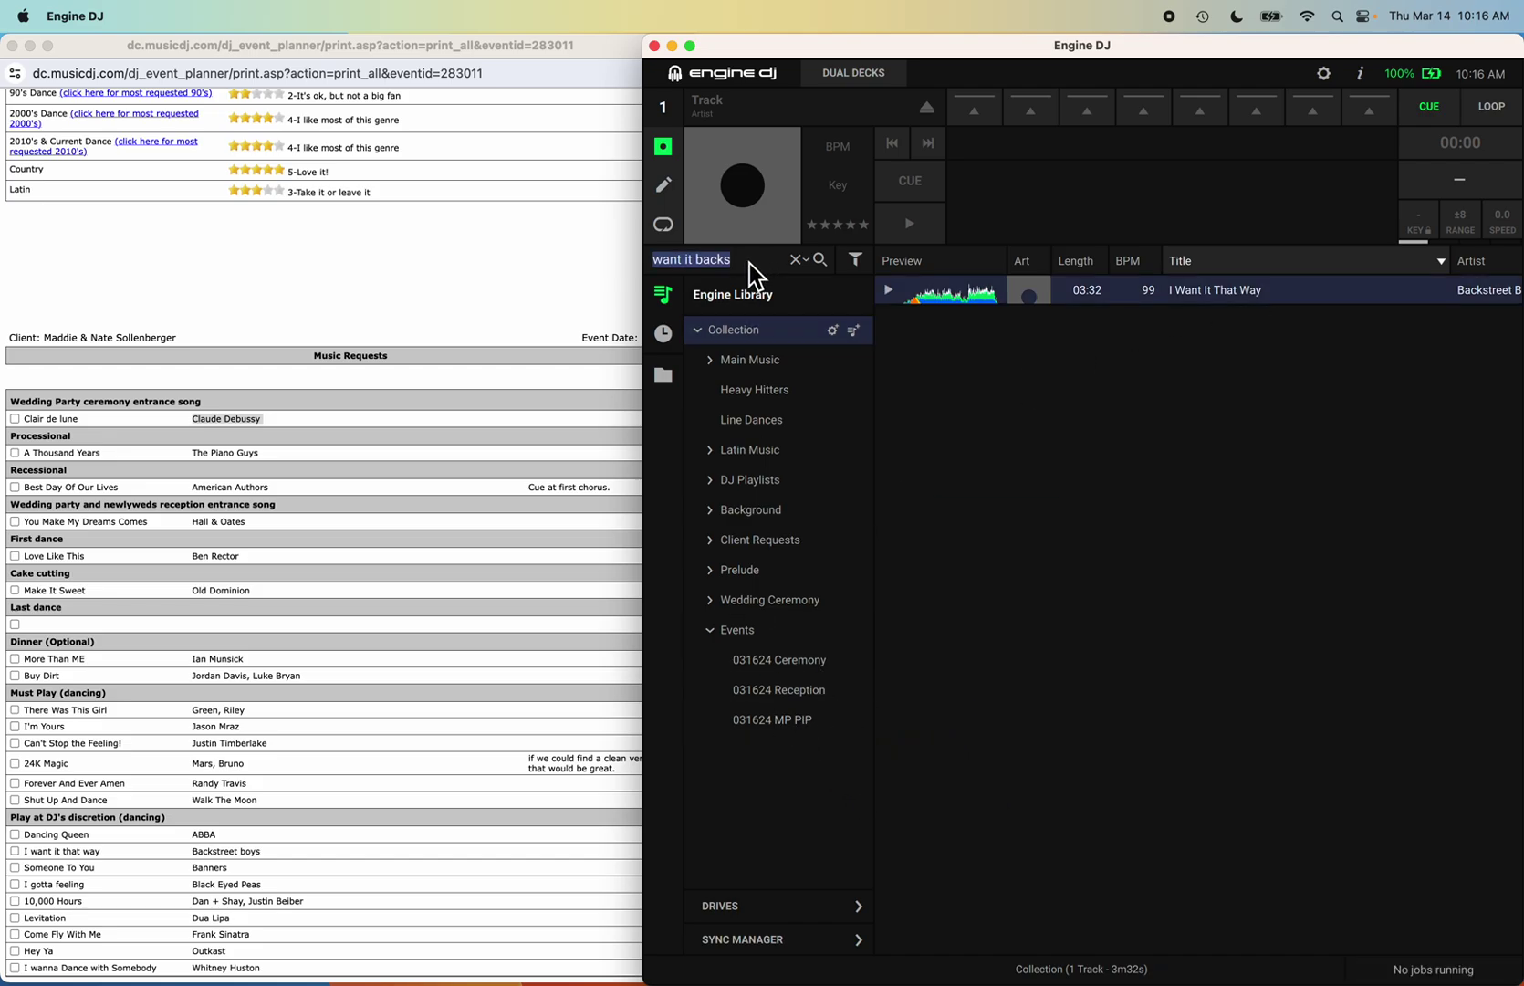
{"action": "type", "text": "some"}
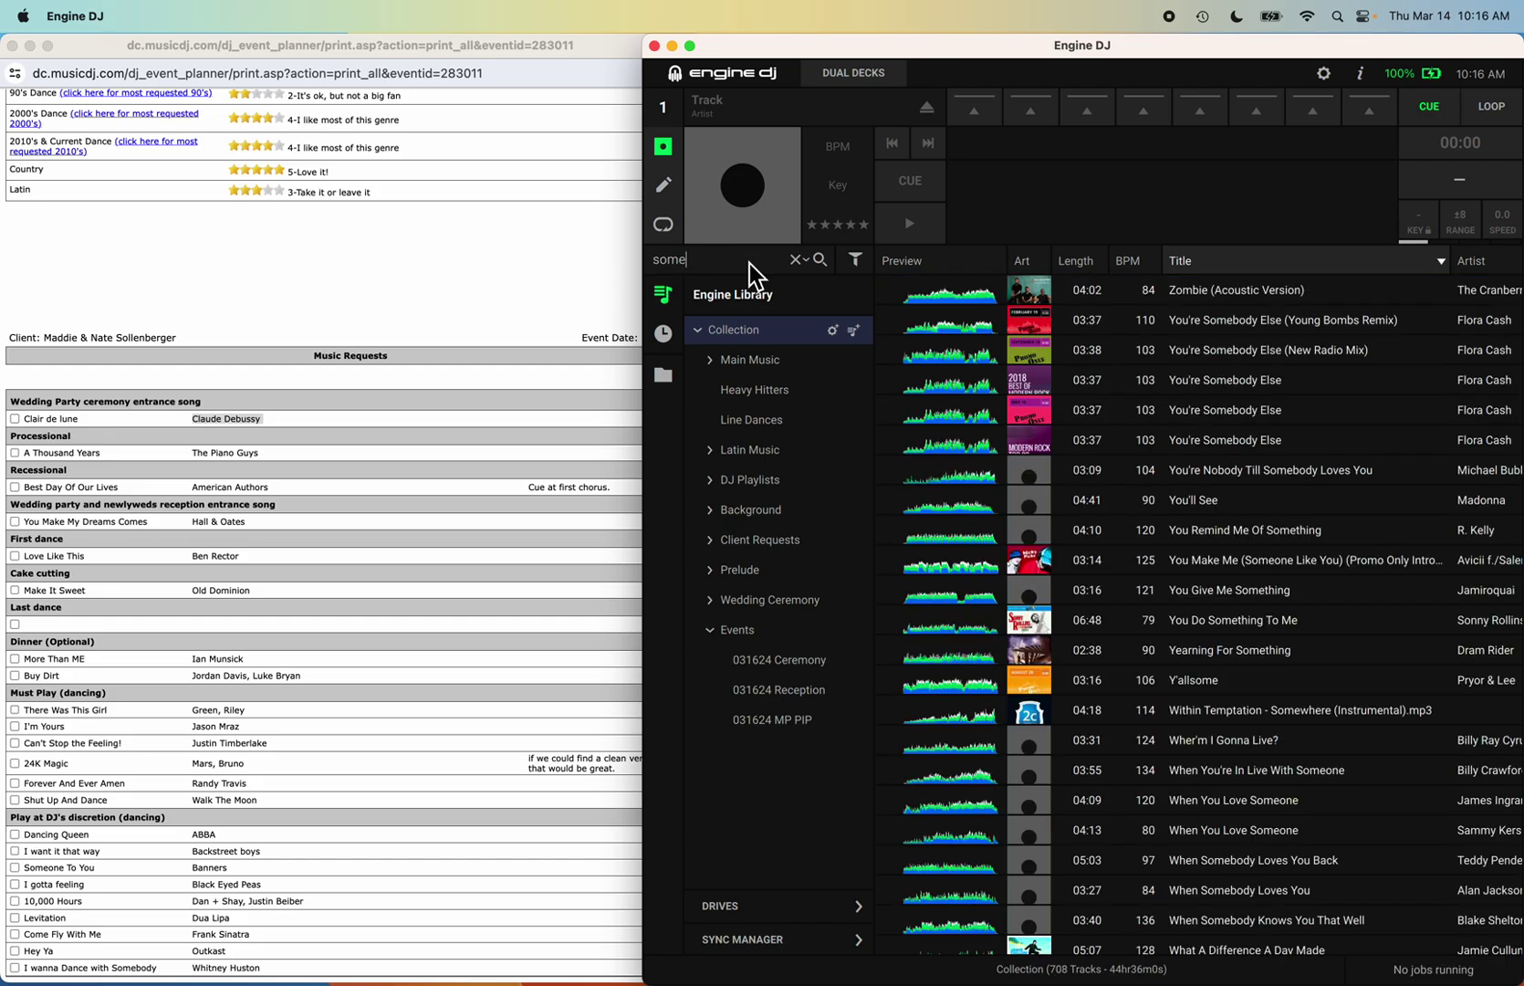
{"action": "type", "text": "one banner"}
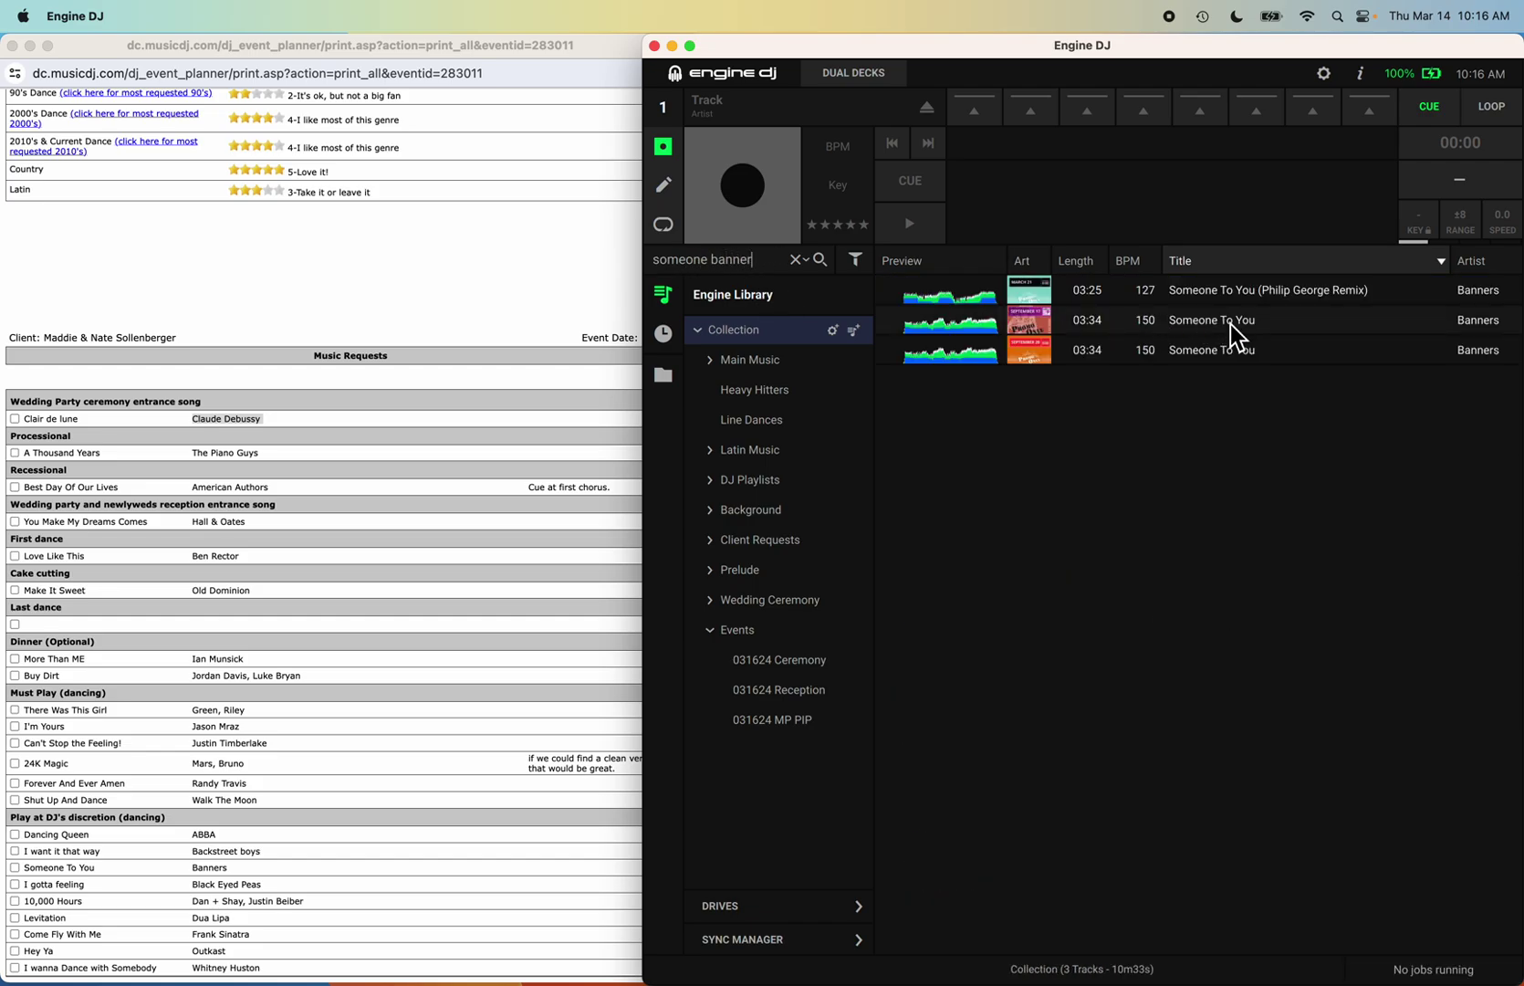
{"action": "scroll", "coordinate": [1230, 324], "scroll_direction": "right", "scroll_amount": 5}
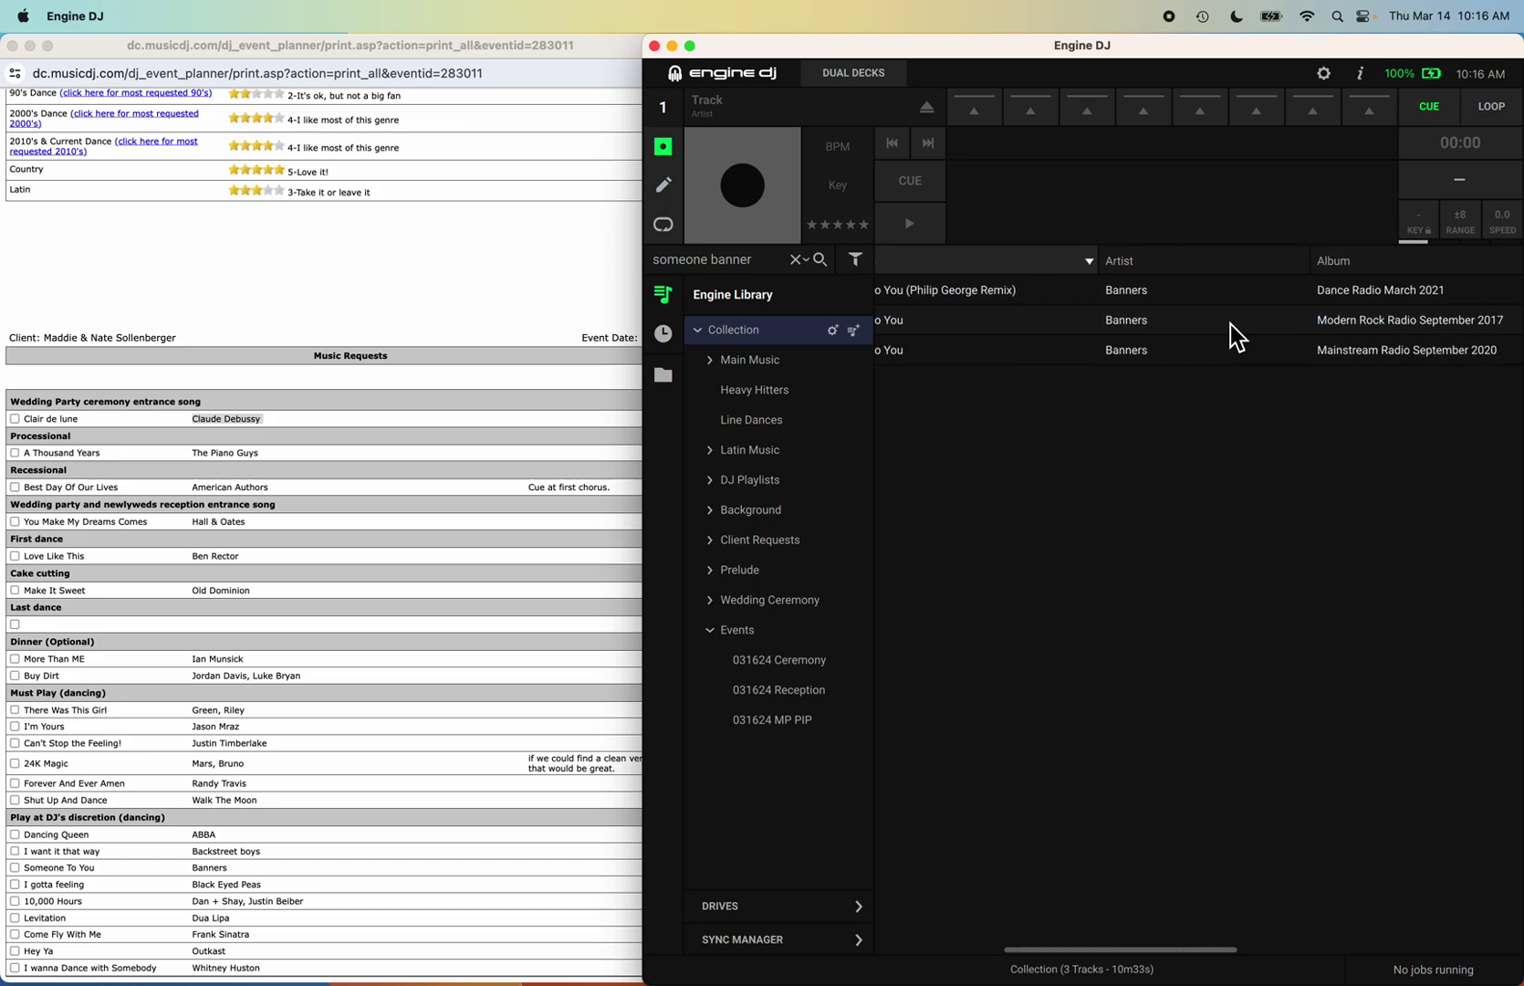
{"action": "scroll", "coordinate": [1230, 324], "scroll_direction": "left", "scroll_amount": 5}
{"action": "left_click", "coordinate": [1195, 353]}
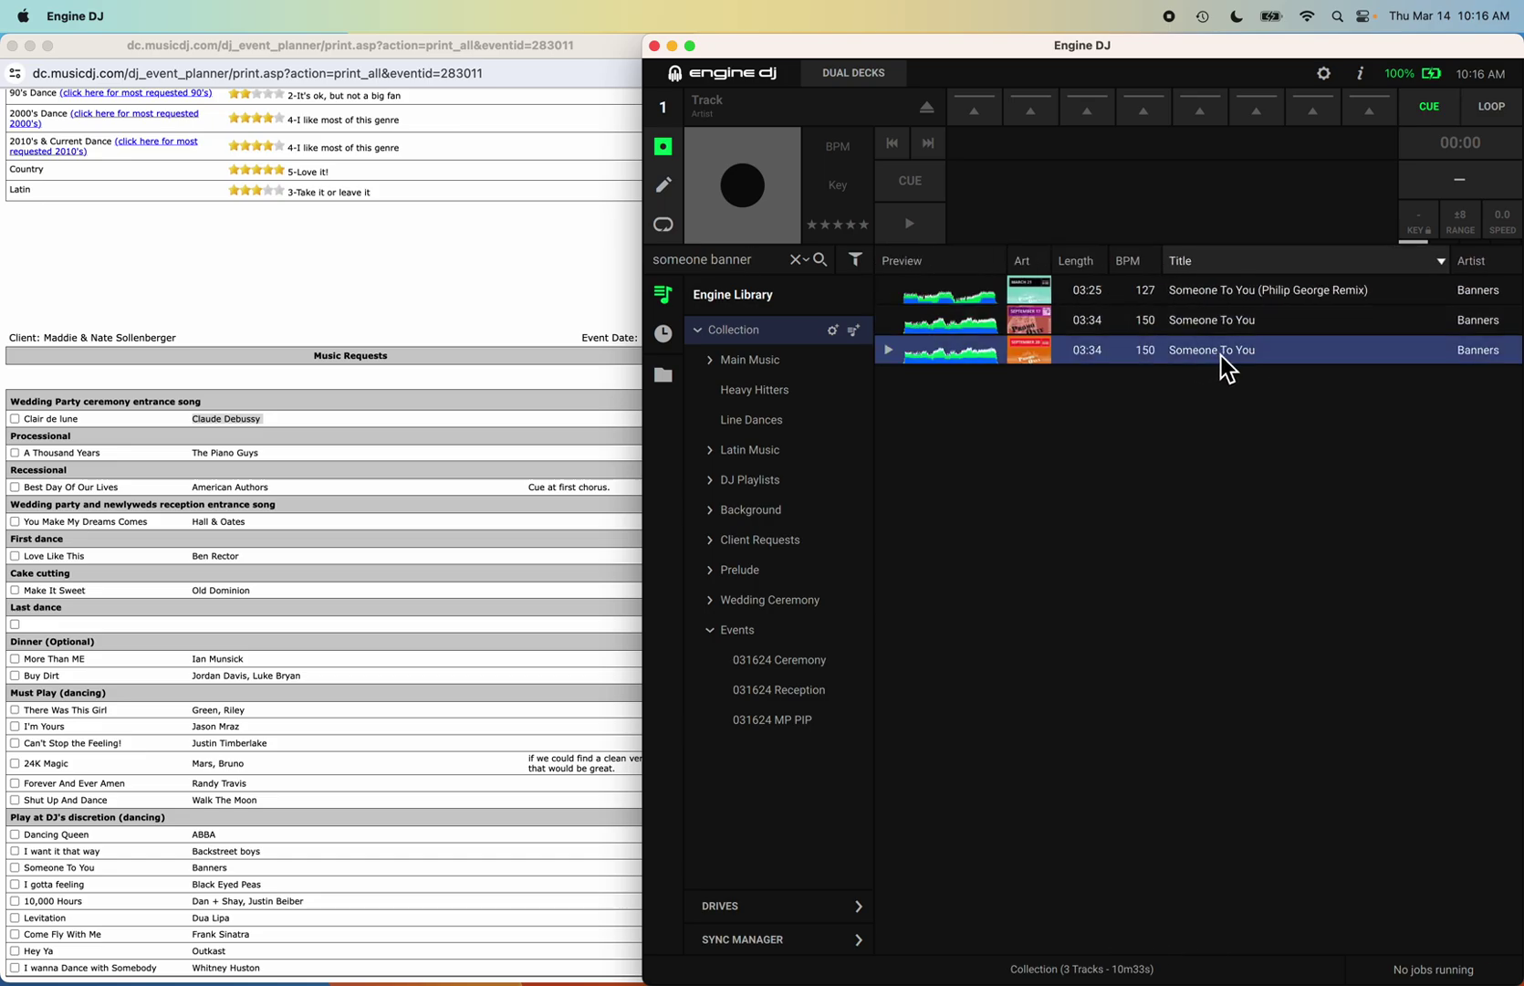
{"action": "left_click_drag", "start_coordinate": [1223, 356], "coordinate": [796, 717]}
Preview Someone To You, skipping further into the song, then stop playback.
{"action": "left_click", "coordinate": [893, 352]}
{"action": "left_click", "coordinate": [930, 354]}
{"action": "left_click", "coordinate": [889, 352]}
{"action": "left_click", "coordinate": [760, 266]}
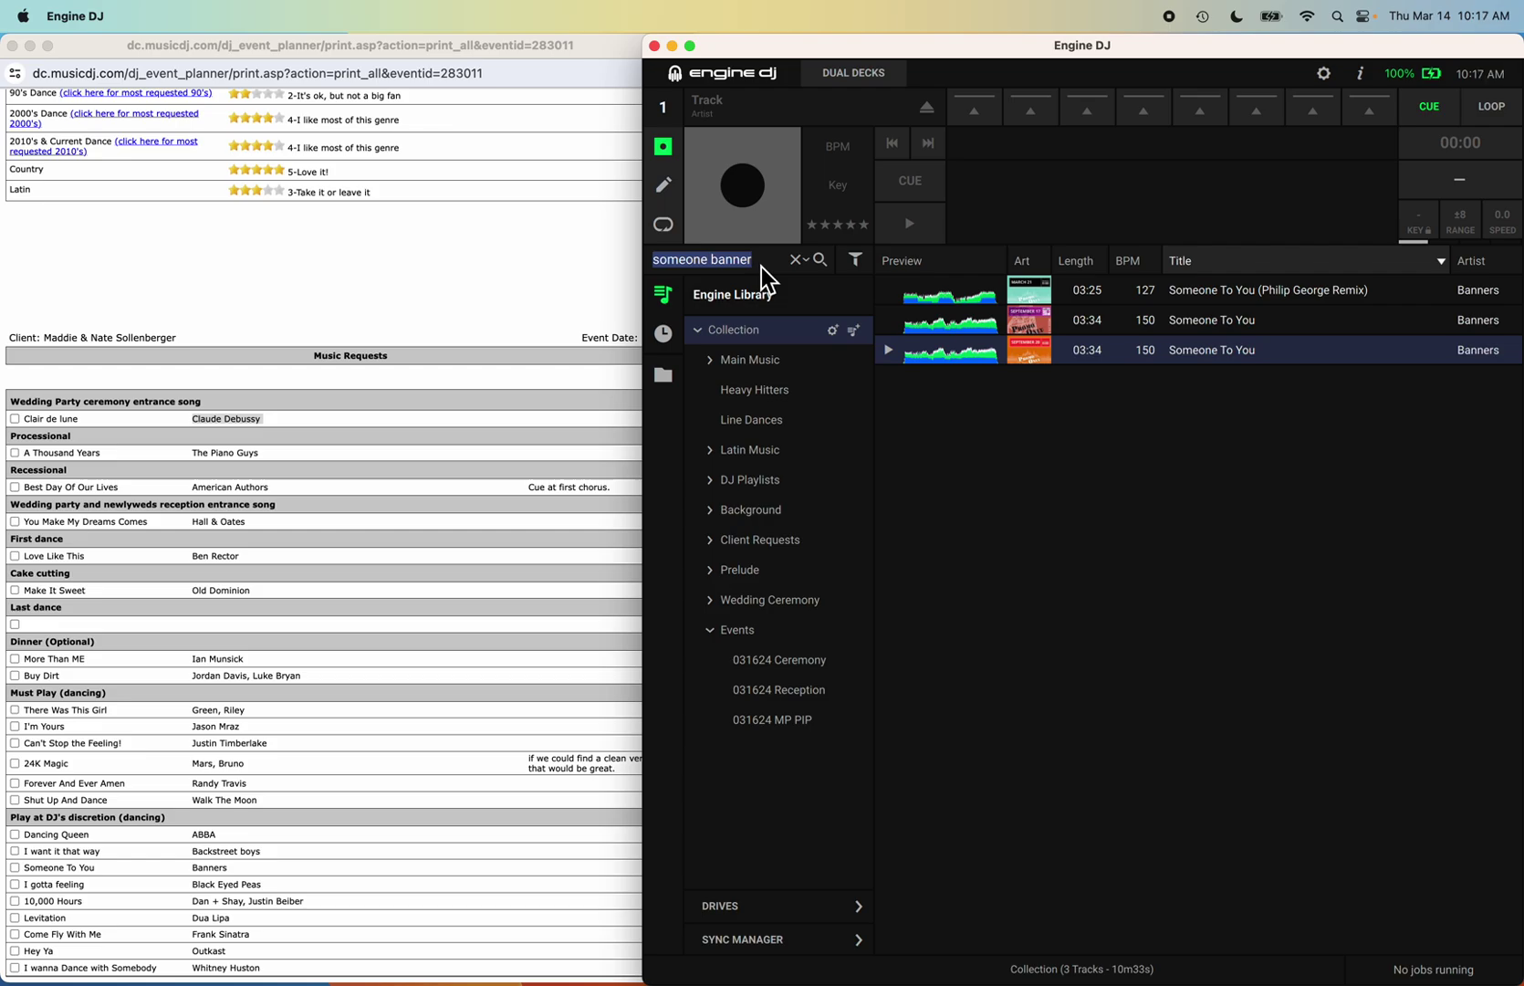
Search 'i gotta black' and add I Gotta Feeling to 031624 MP PIP.
{"action": "type", "text": "i goot"}
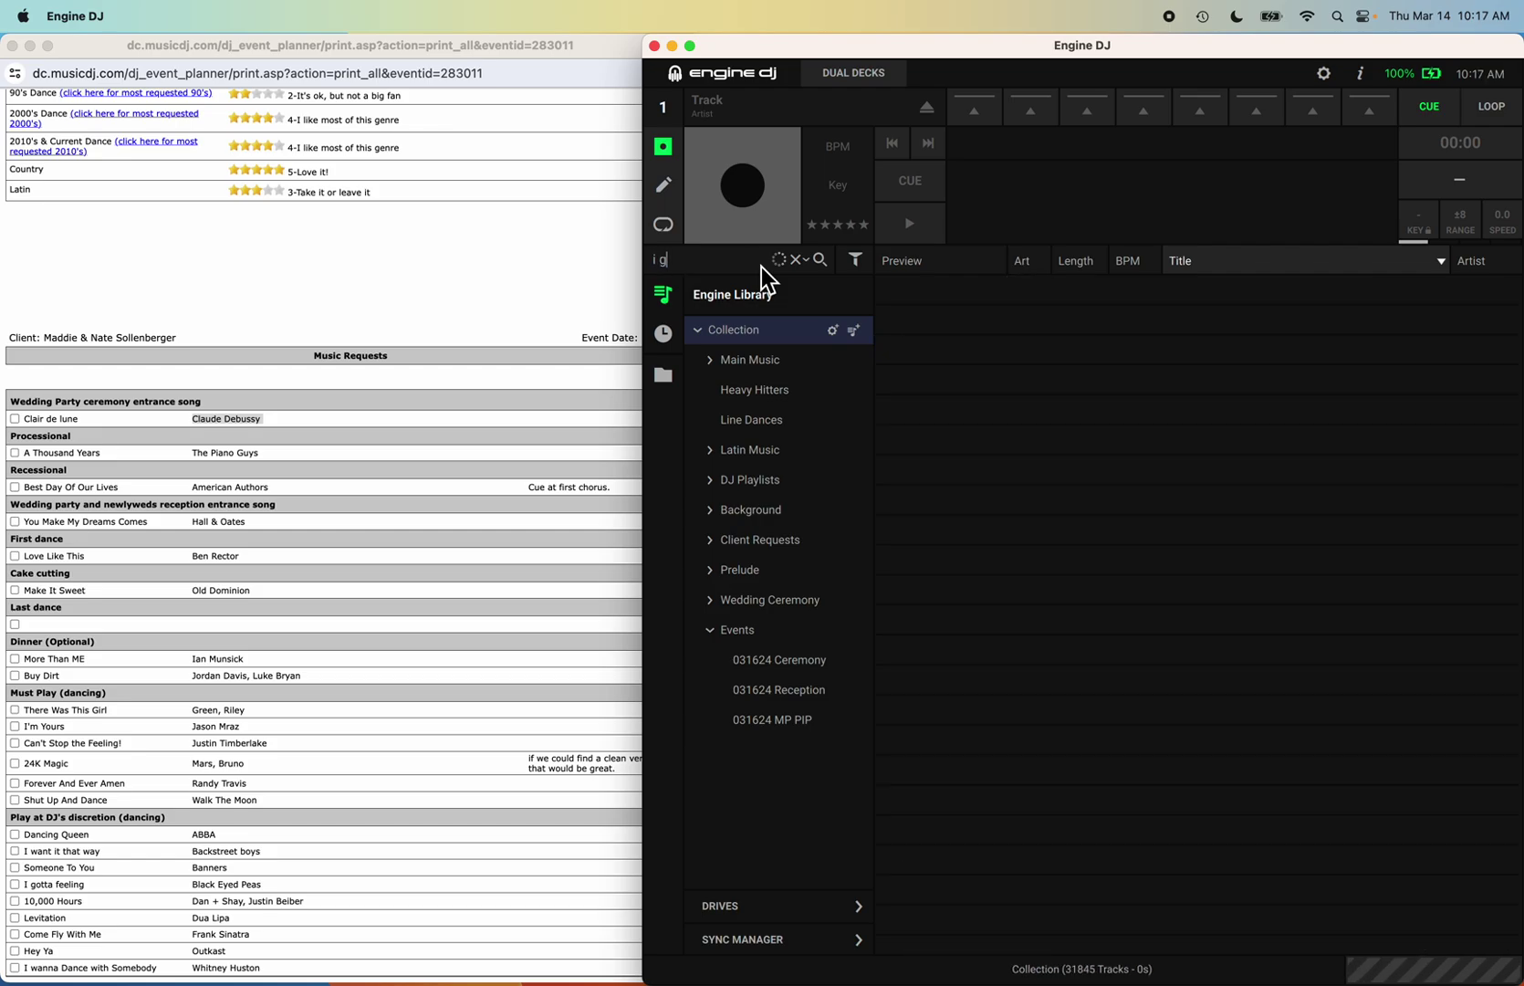
{"action": "key", "text": "BackSpace"}
{"action": "key", "text": "BackSpace"}
{"action": "type", "text": "tta"}
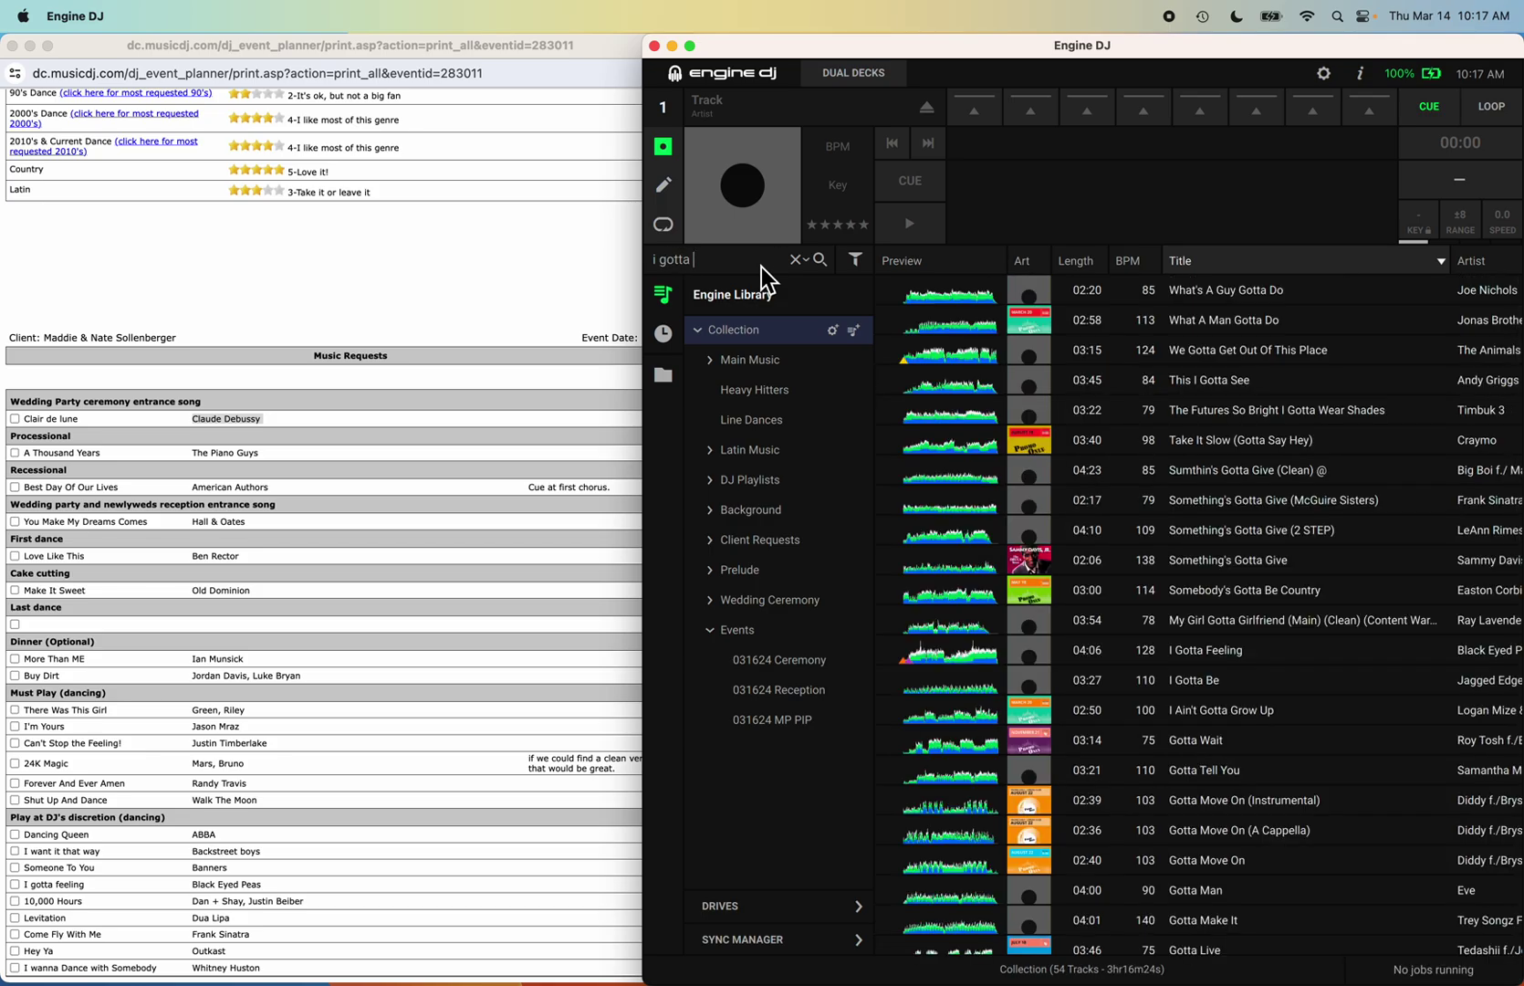
{"action": "type", "text": " black"}
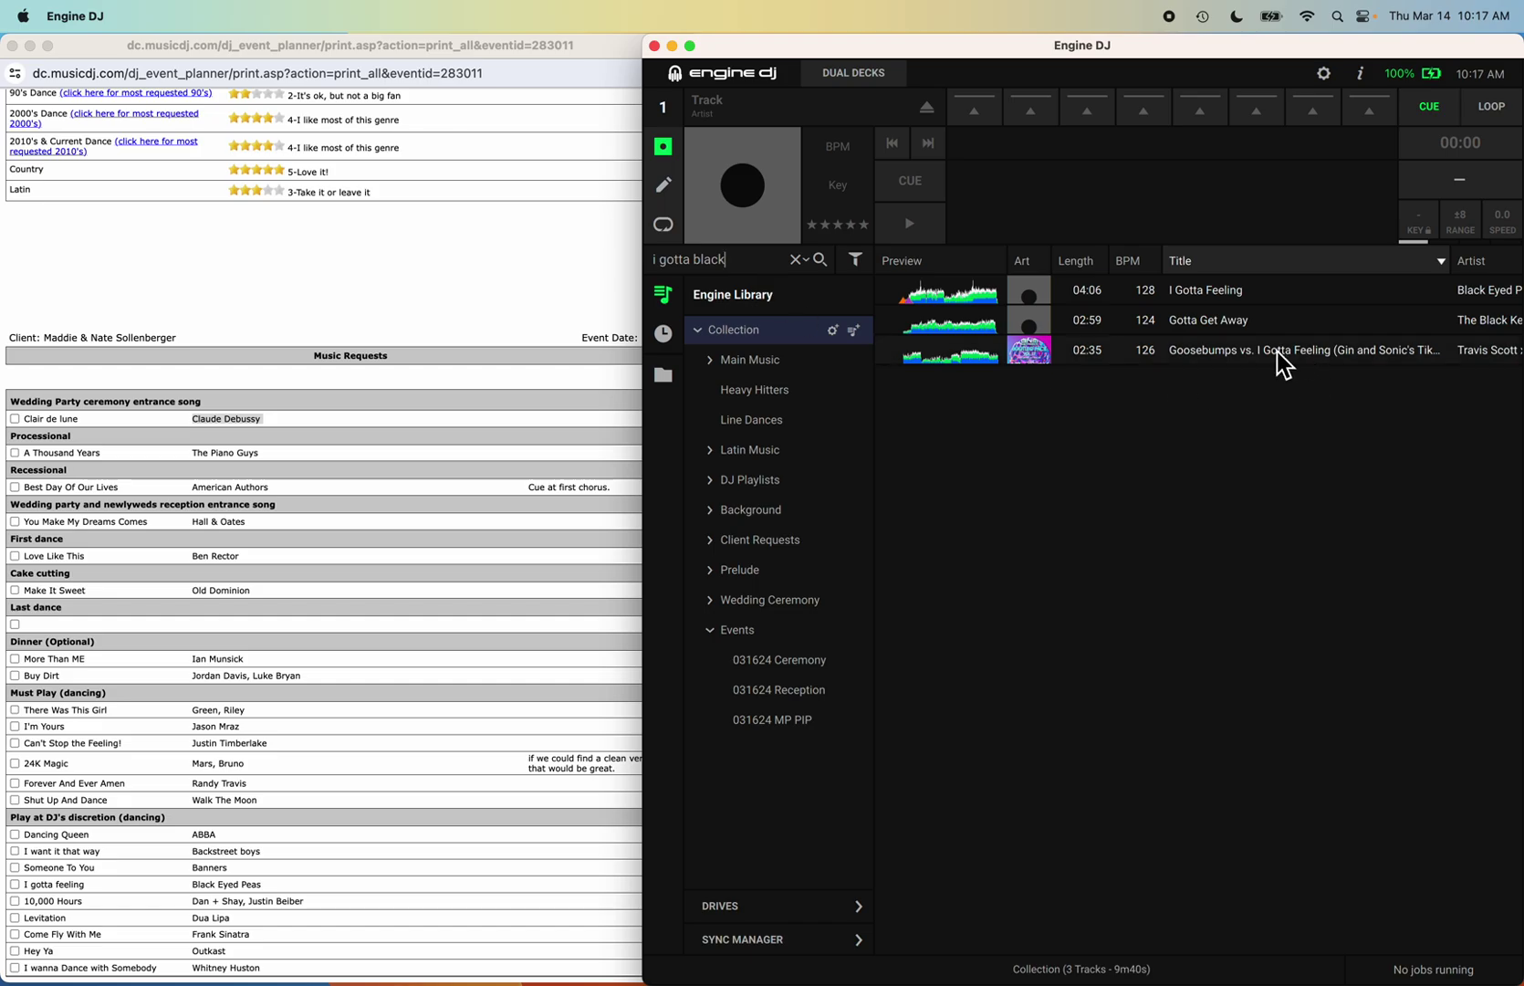
{"action": "scroll", "coordinate": [1284, 365], "scroll_direction": "right", "scroll_amount": 2}
{"action": "scroll", "coordinate": [1369, 302], "scroll_direction": "left", "scroll_amount": 2}
{"action": "left_click_drag", "start_coordinate": [1256, 293], "coordinate": [772, 723]}
Search '10,000 dan' and add the second 10,000 Hours result to 031624 MP PIP.
{"action": "left_click", "coordinate": [736, 265]}
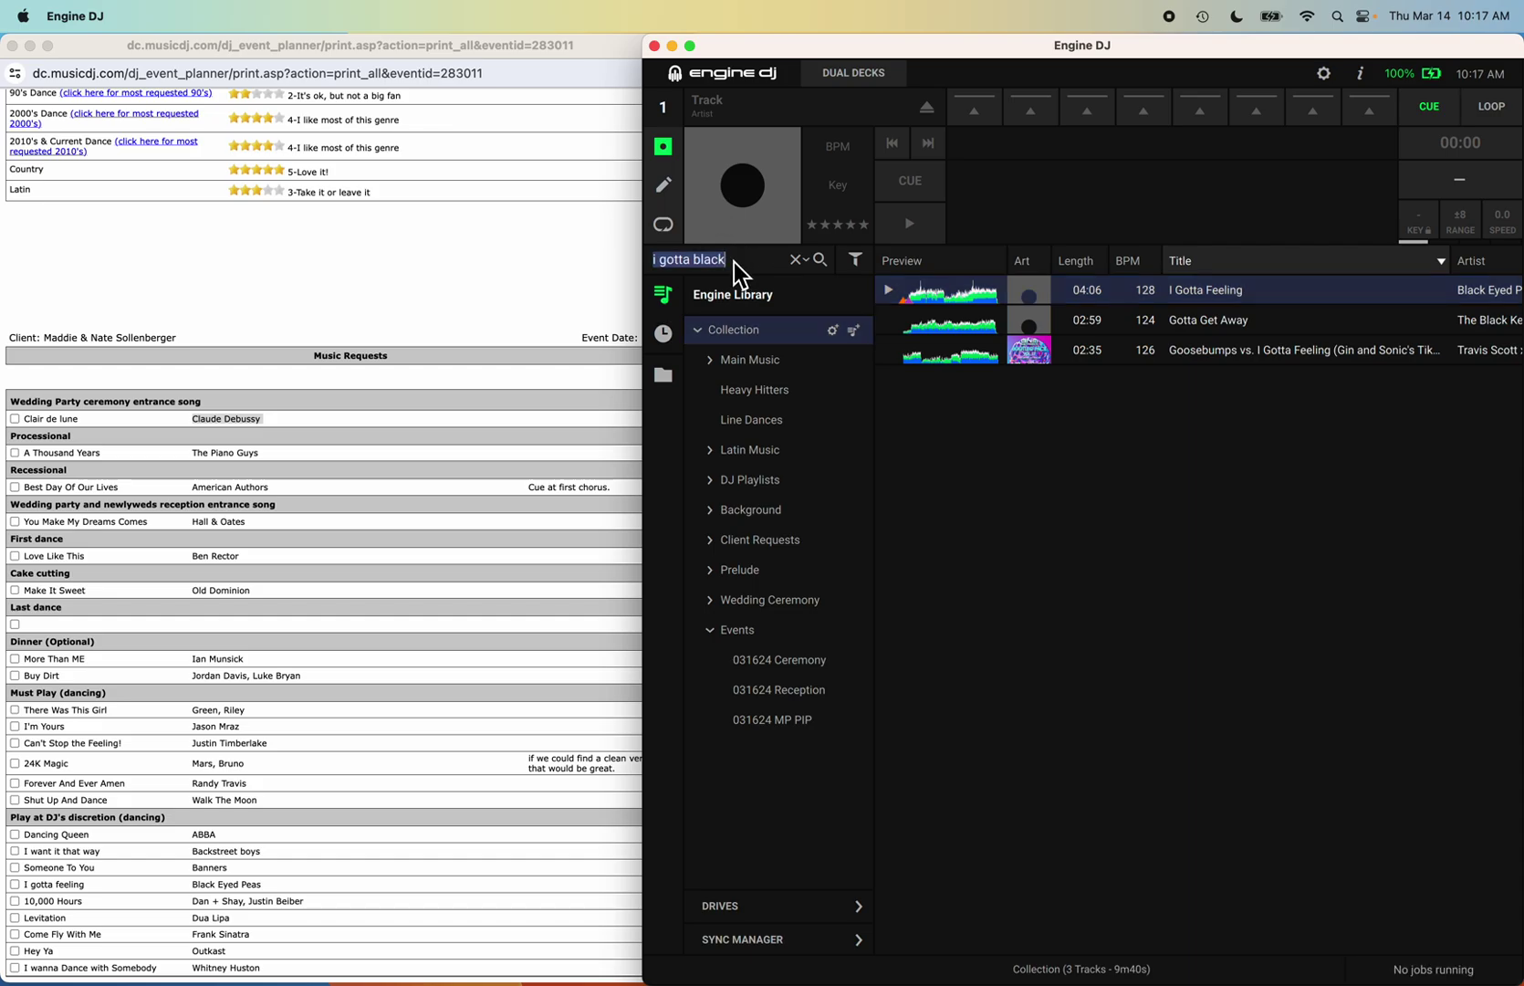
{"action": "type", "text": "10,"}
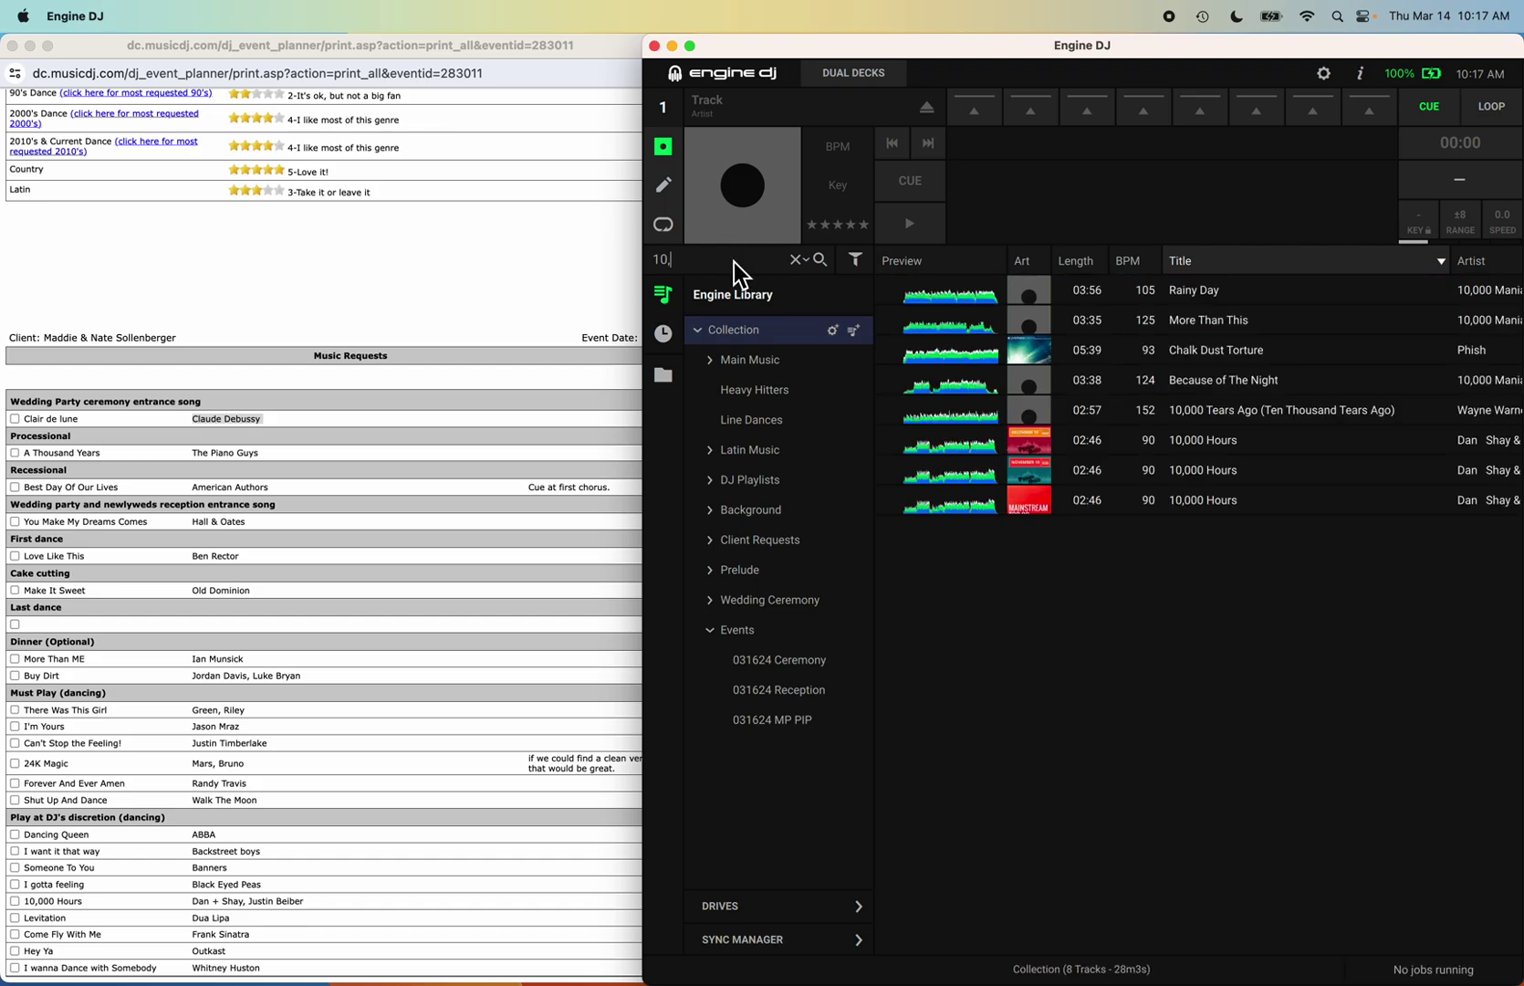
{"action": "type", "text": "000"}
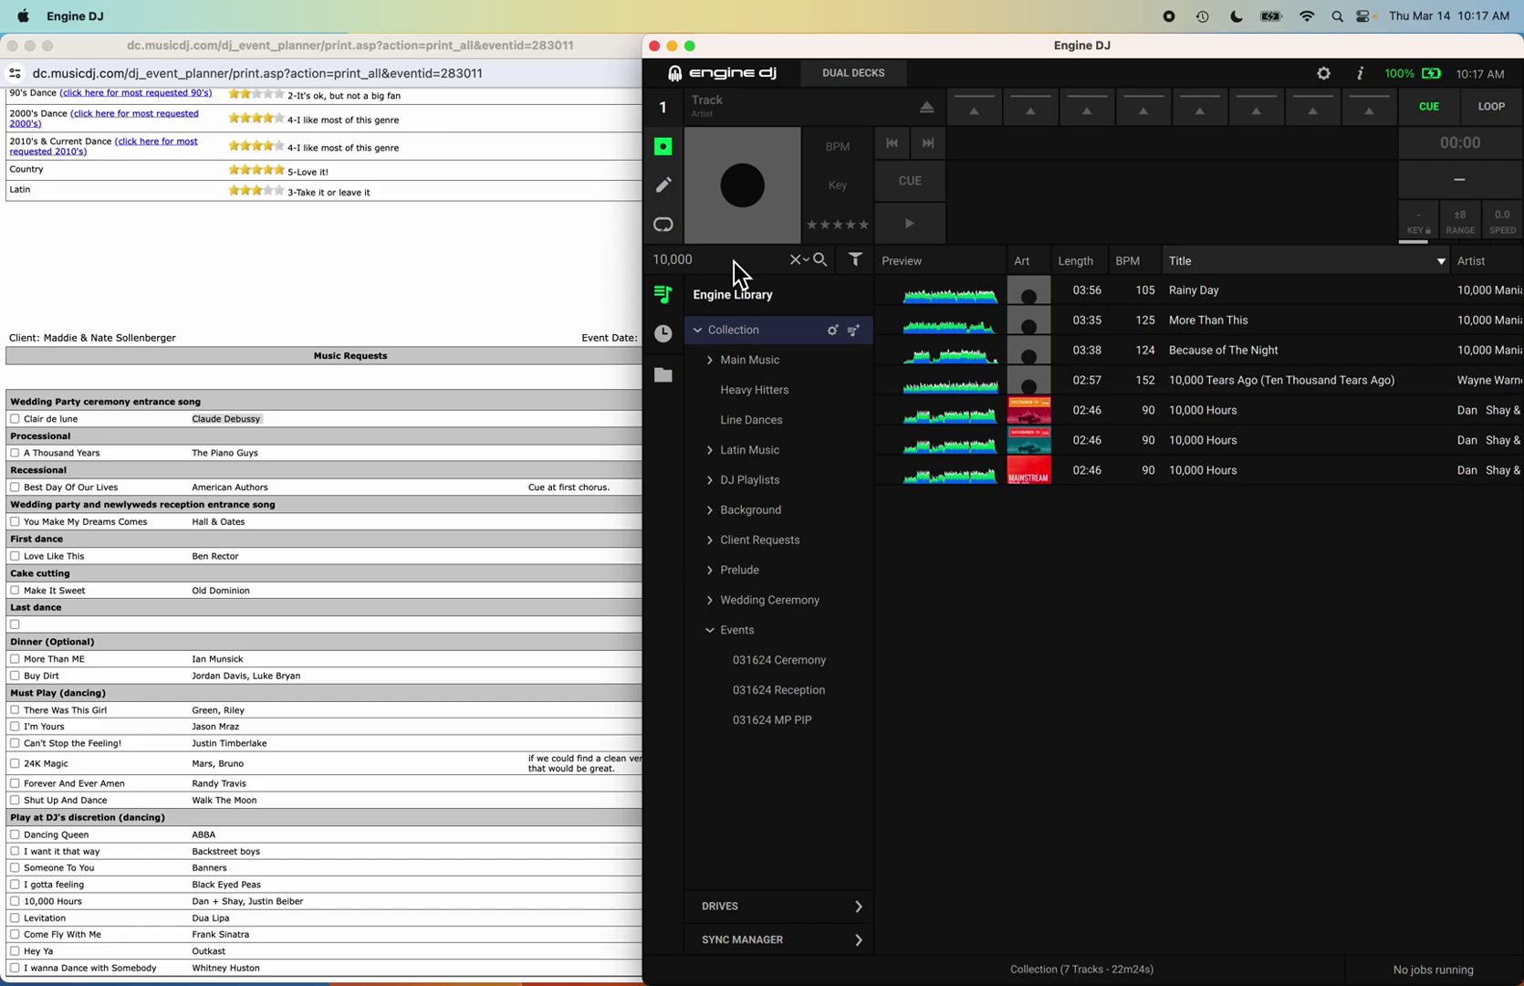
{"action": "type", "text": " dan"}
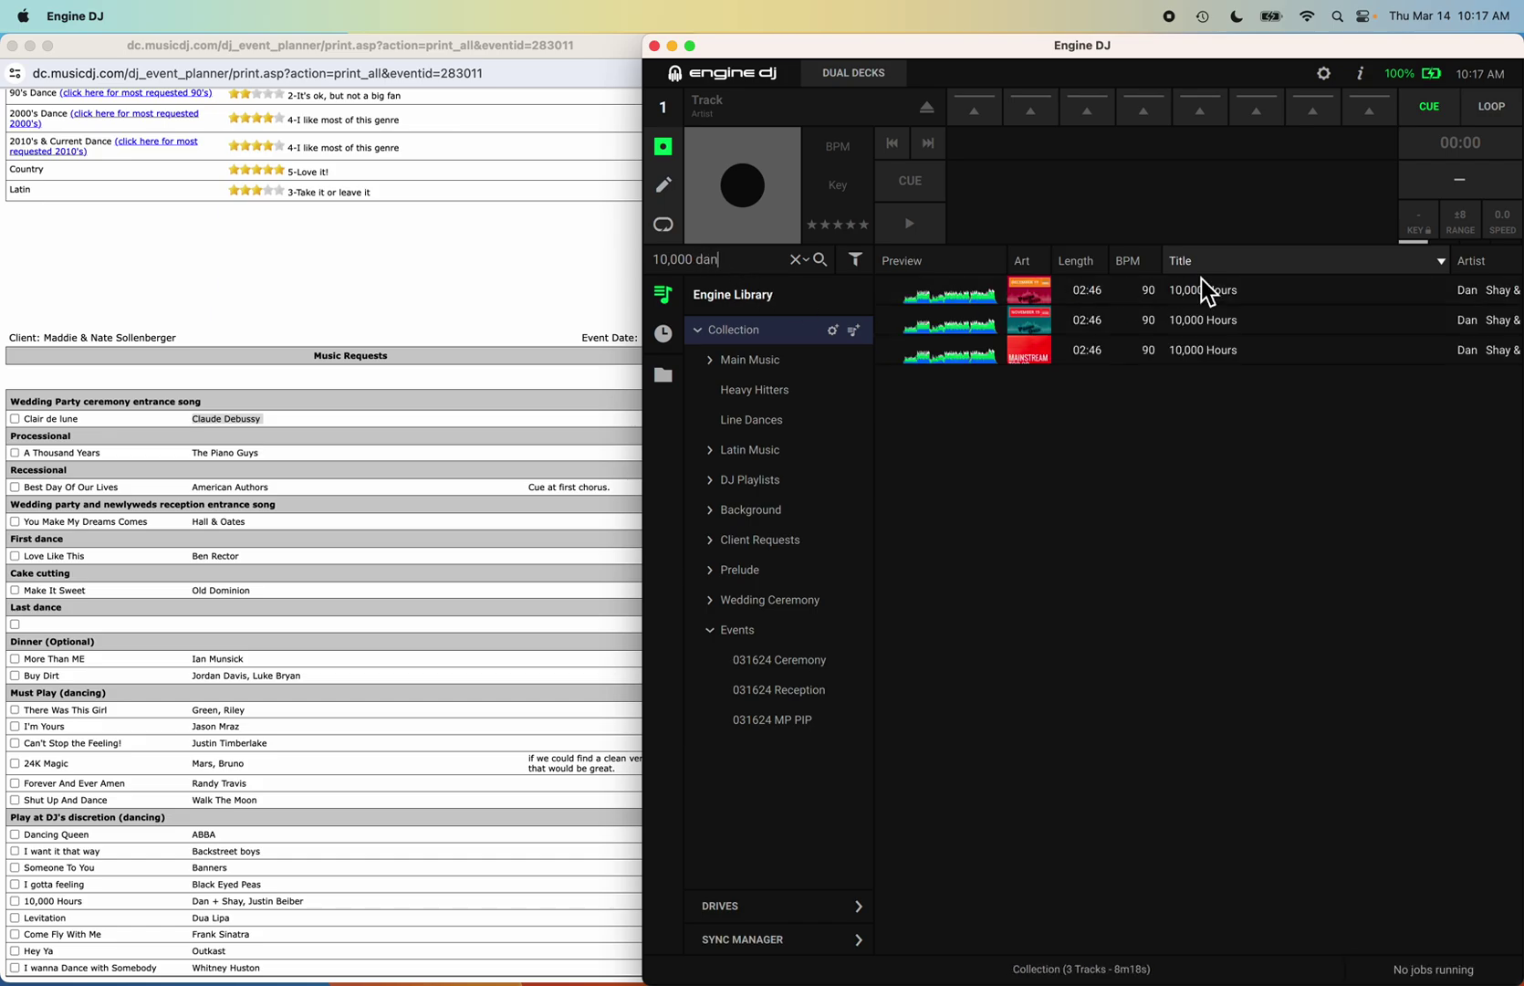
{"action": "scroll", "coordinate": [1202, 280], "scroll_direction": "right", "scroll_amount": 5}
{"action": "scroll", "coordinate": [1202, 280], "scroll_direction": "right", "scroll_amount": 3}
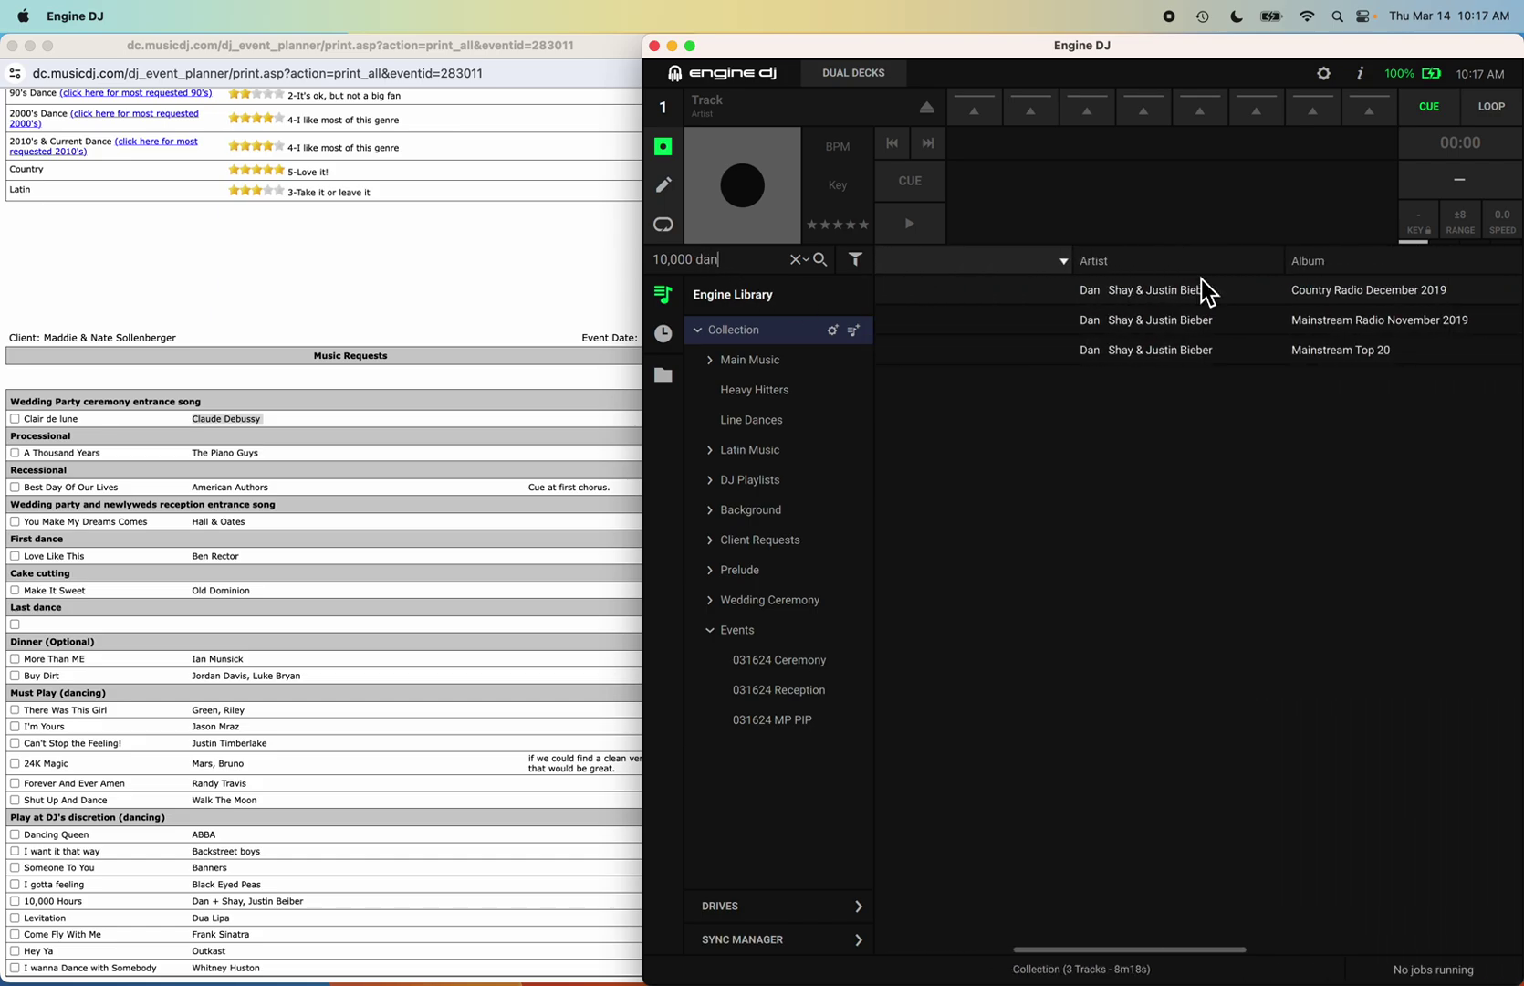
{"action": "scroll", "coordinate": [1202, 280], "scroll_direction": "left", "scroll_amount": 10}
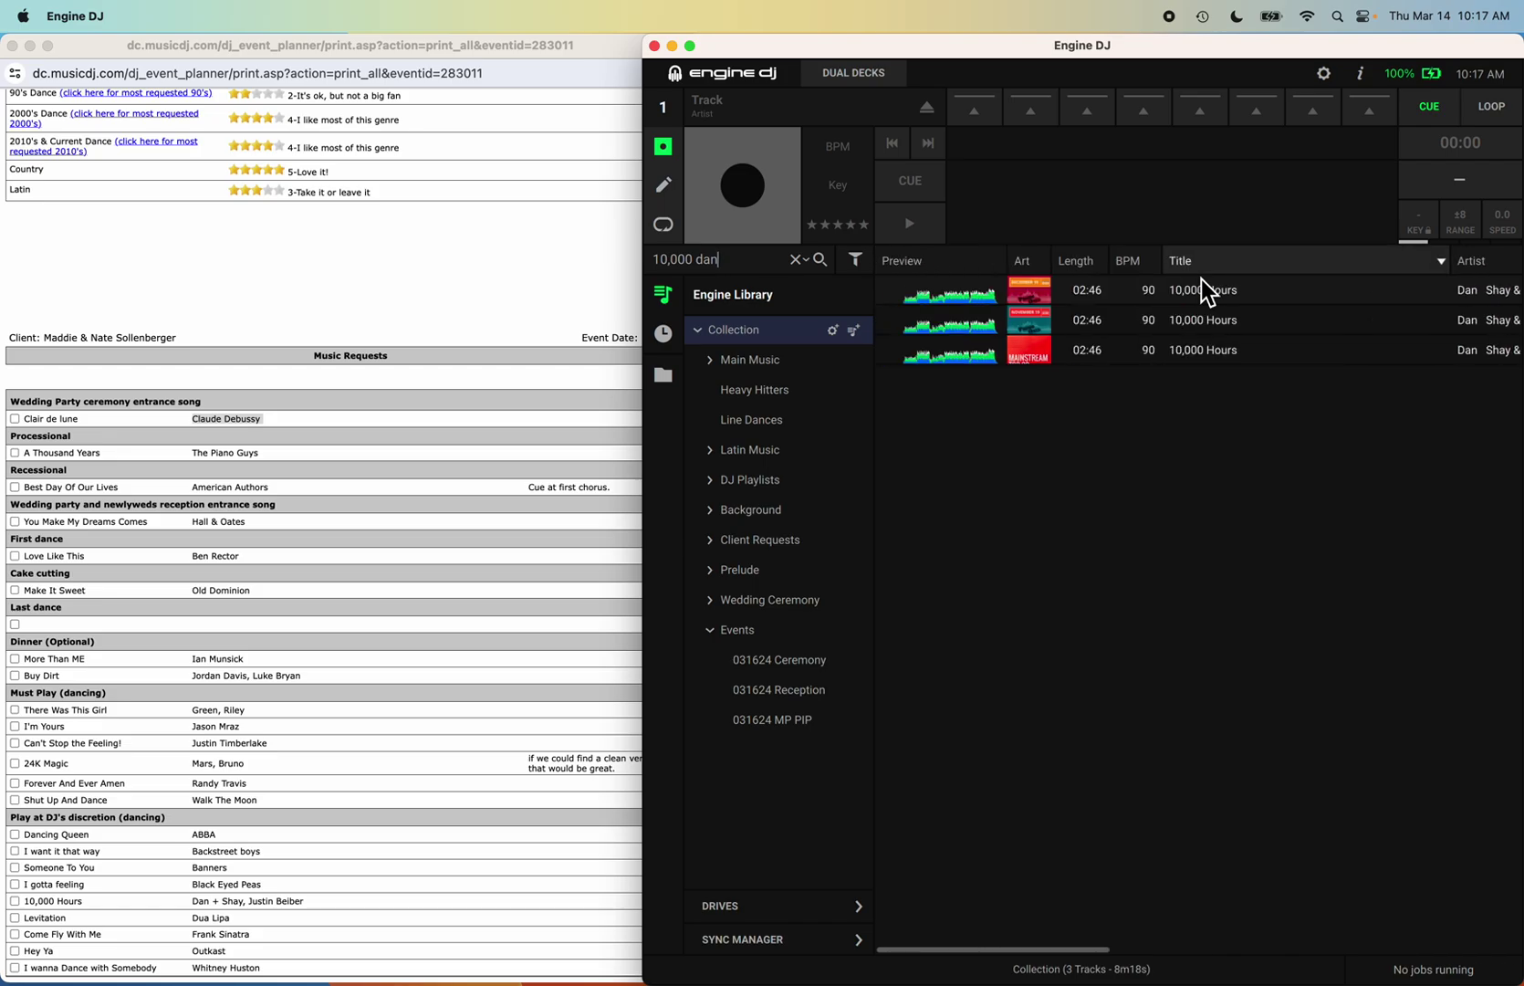
{"action": "scroll", "coordinate": [1232, 330], "scroll_direction": "right", "scroll_amount": 8}
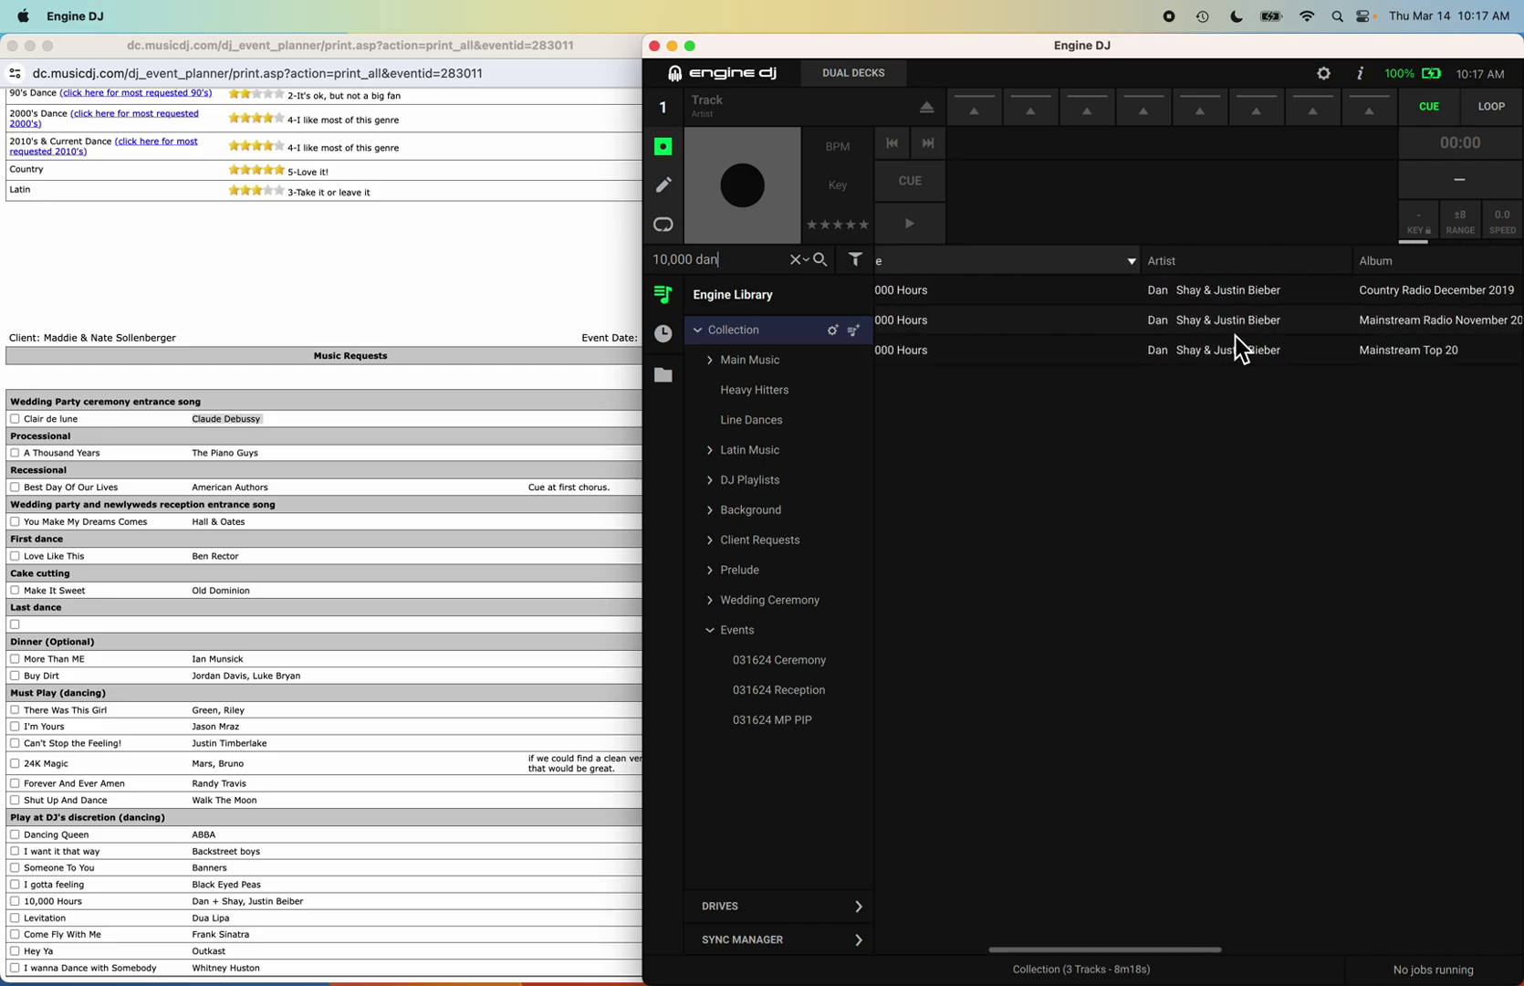
{"action": "scroll", "coordinate": [1235, 336], "scroll_direction": "left", "scroll_amount": 8}
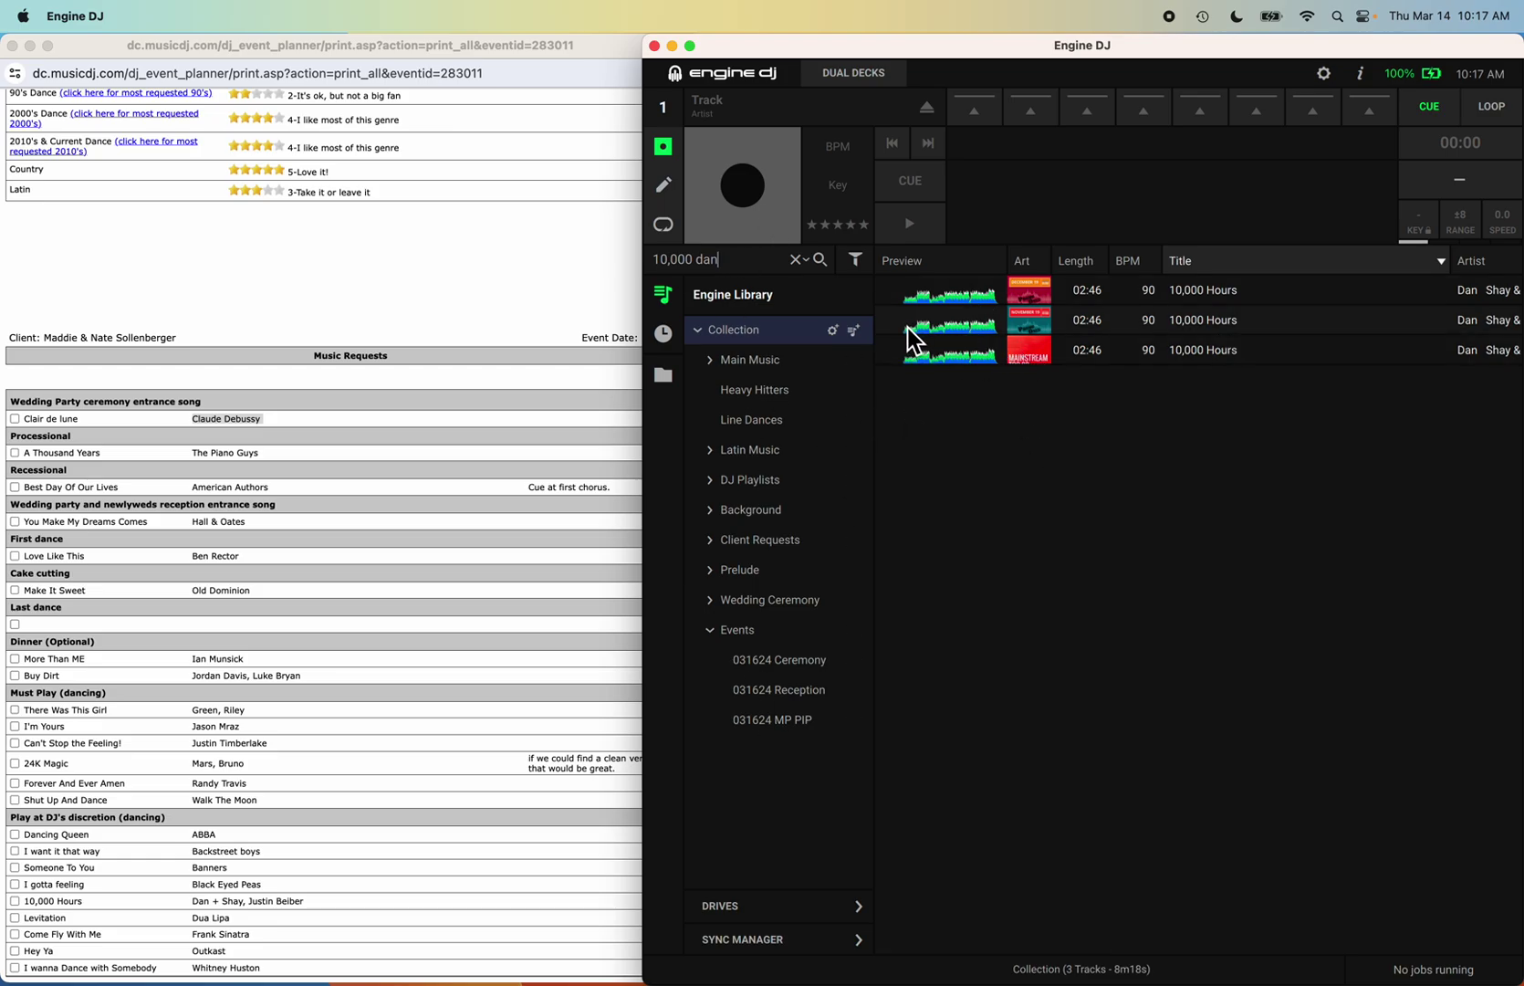
{"action": "left_click", "coordinate": [1205, 328]}
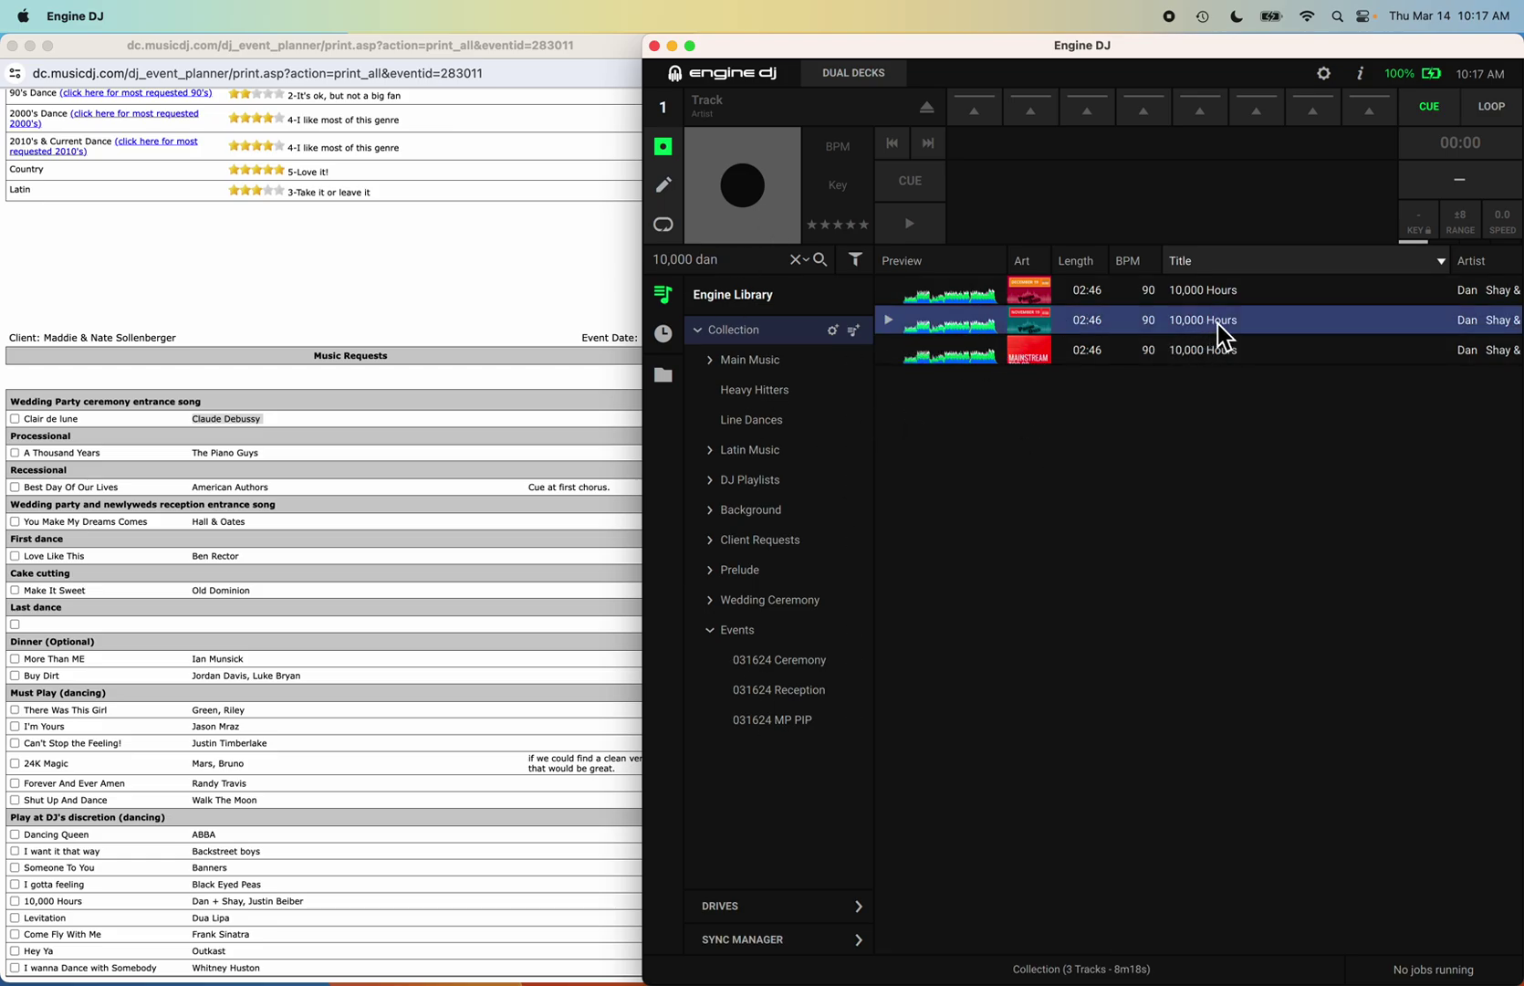
{"action": "left_click_drag", "start_coordinate": [1217, 323], "coordinate": [792, 723]}
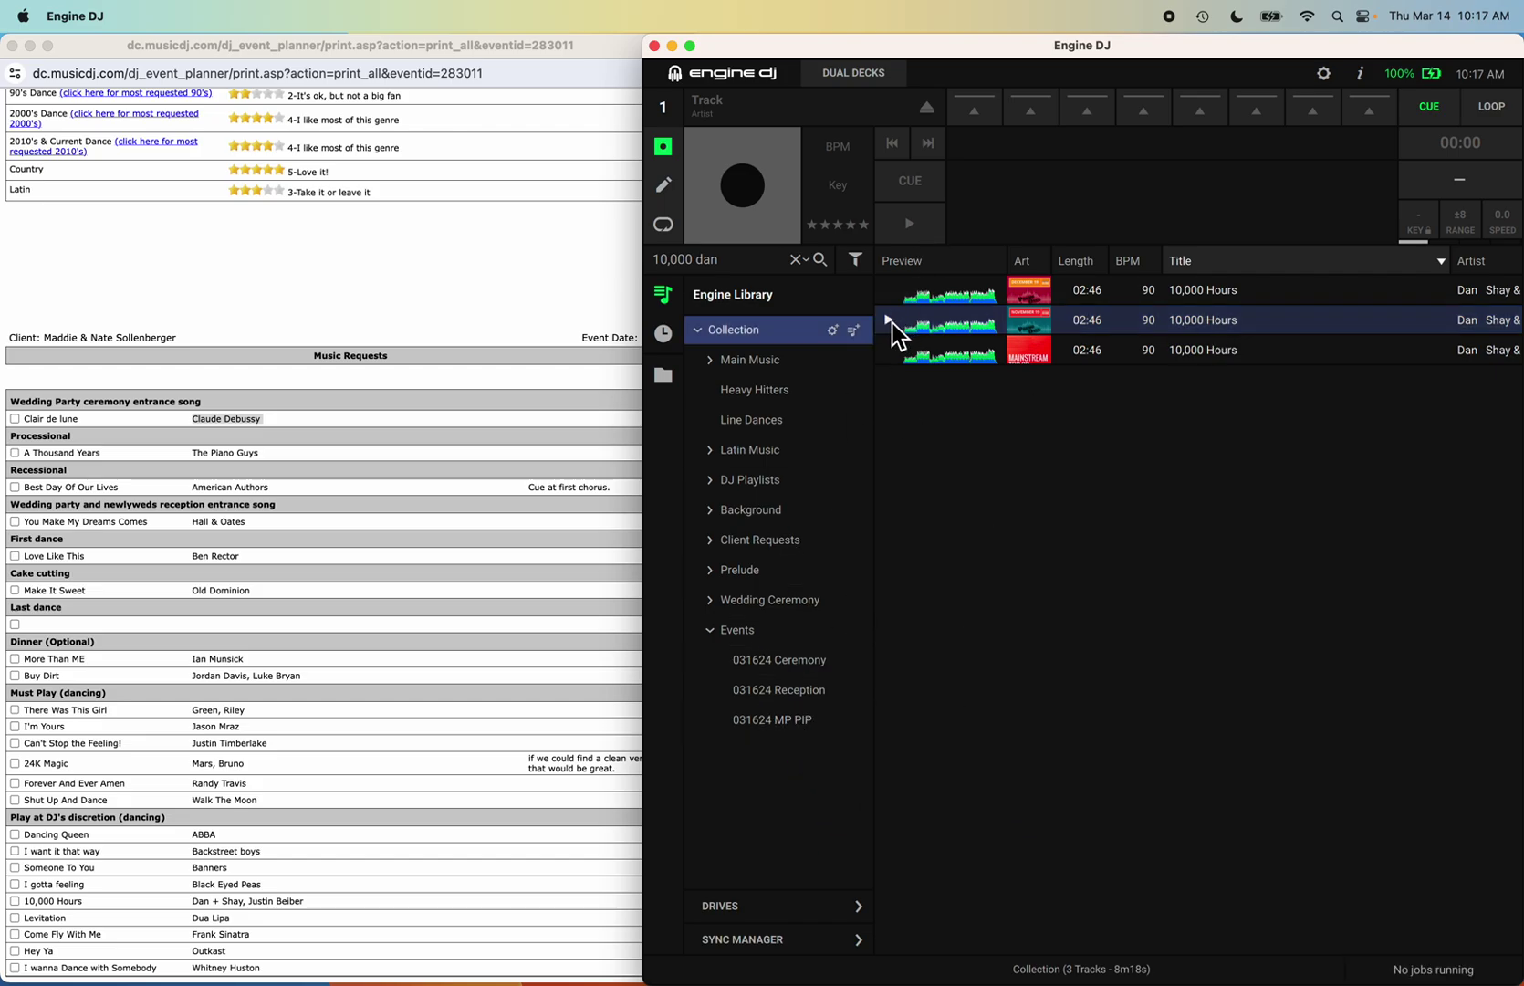
{"action": "left_click", "coordinate": [721, 262]}
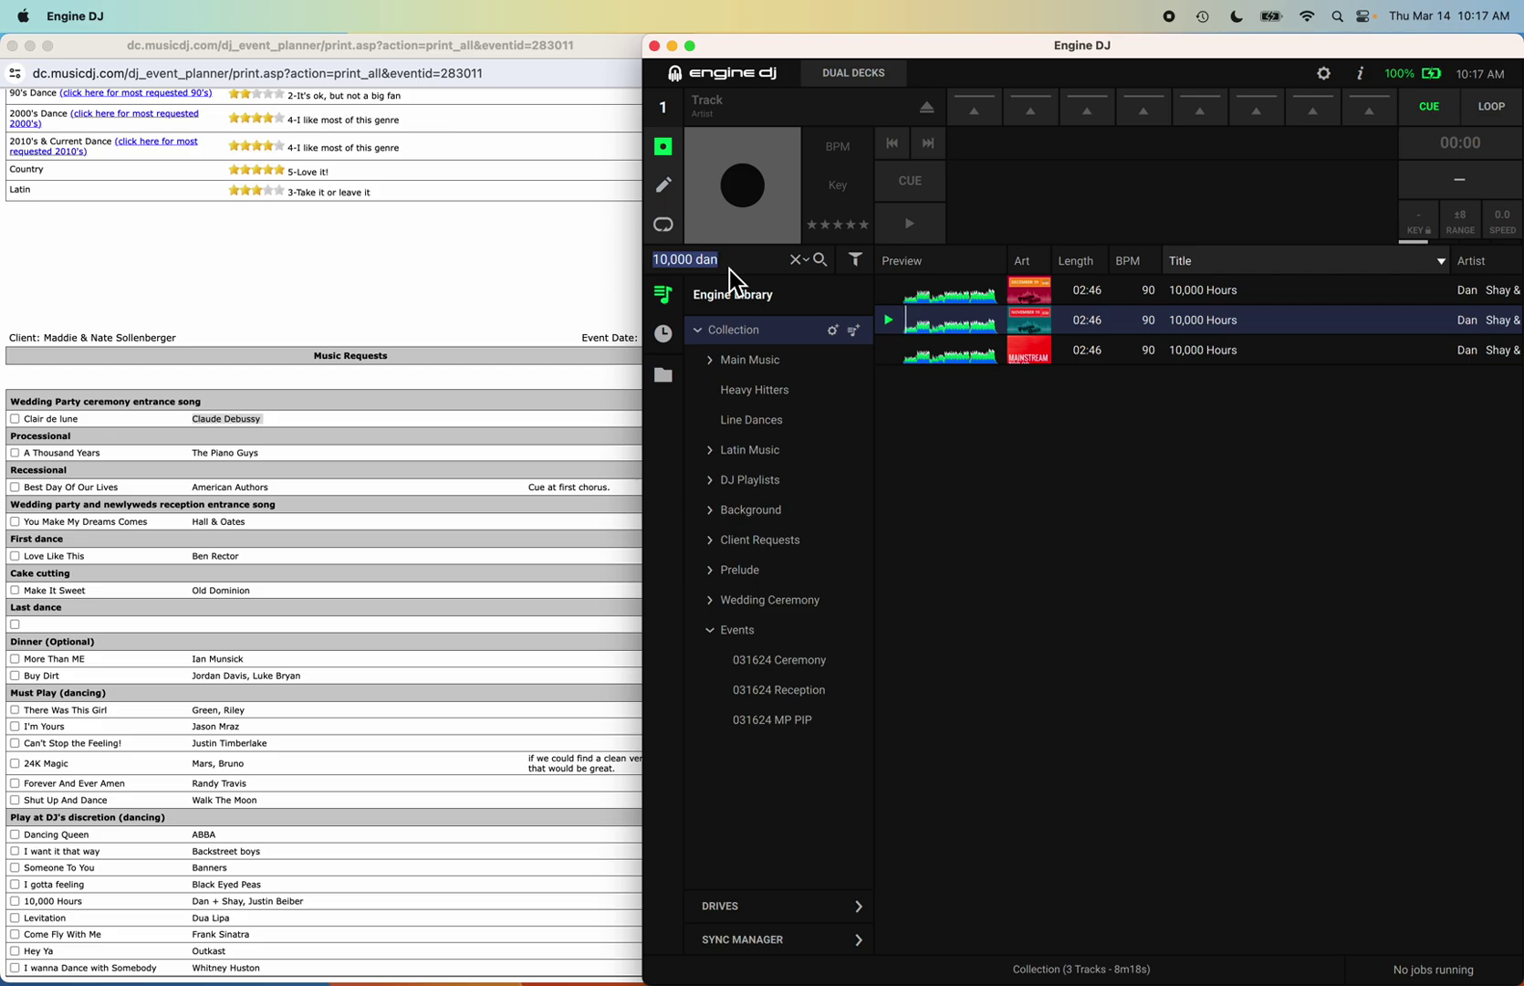
{"action": "left_click", "coordinate": [894, 328]}
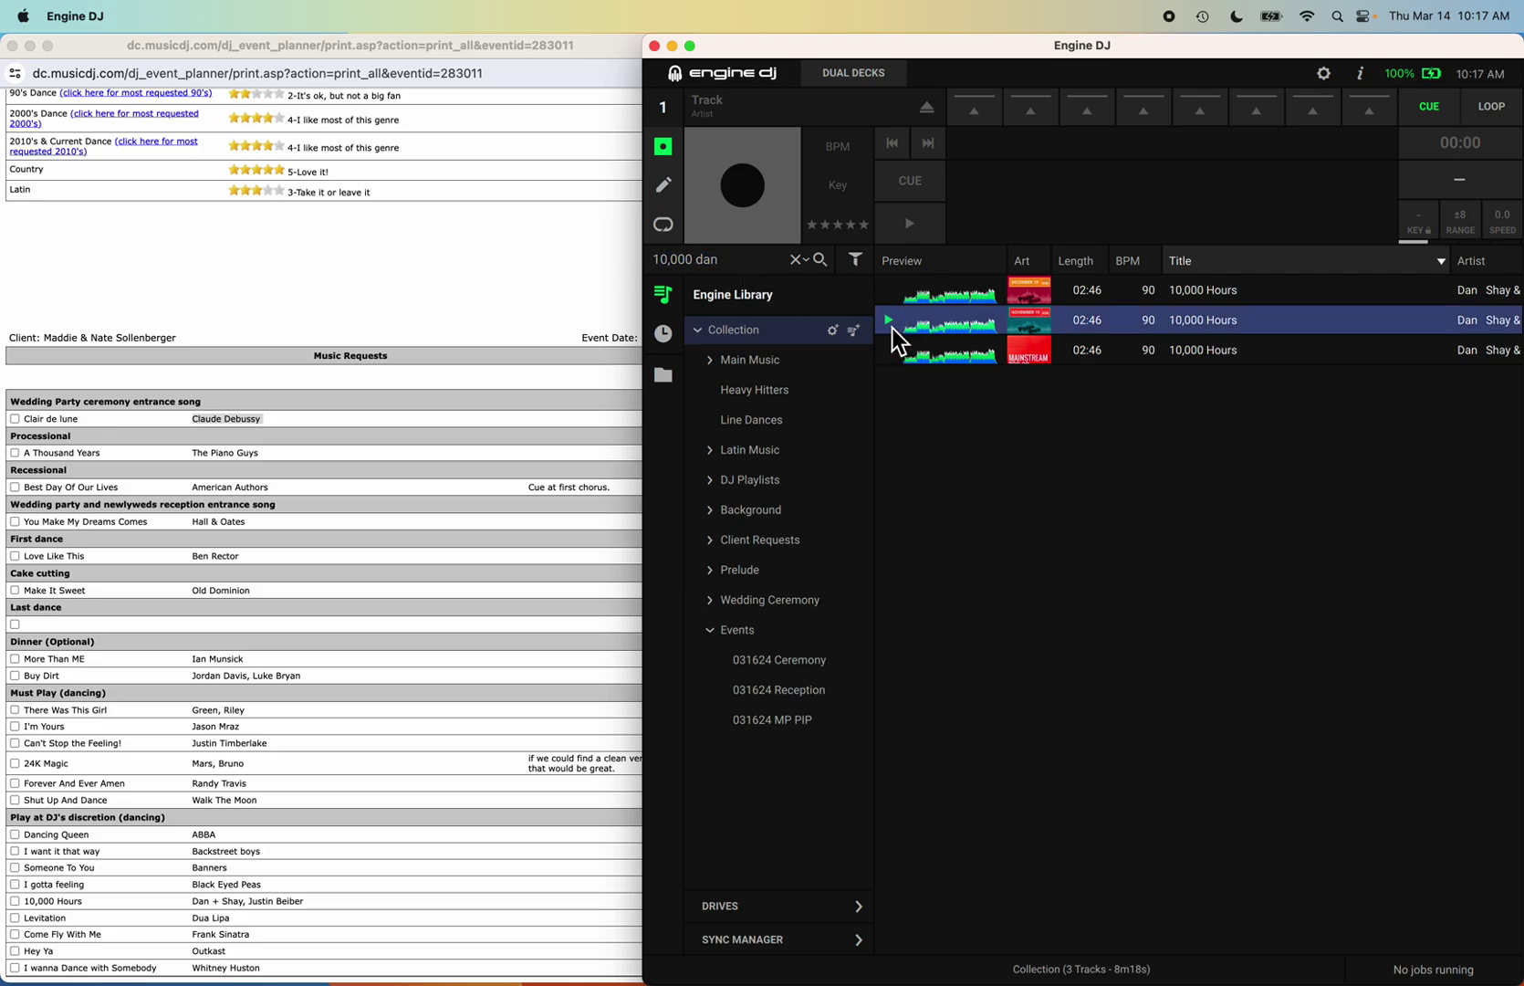
{"action": "left_click", "coordinate": [732, 262]}
Search for Levitating and add the PO Clean Edit to 031624 MP PIP.
{"action": "type", "text": "levitation"}
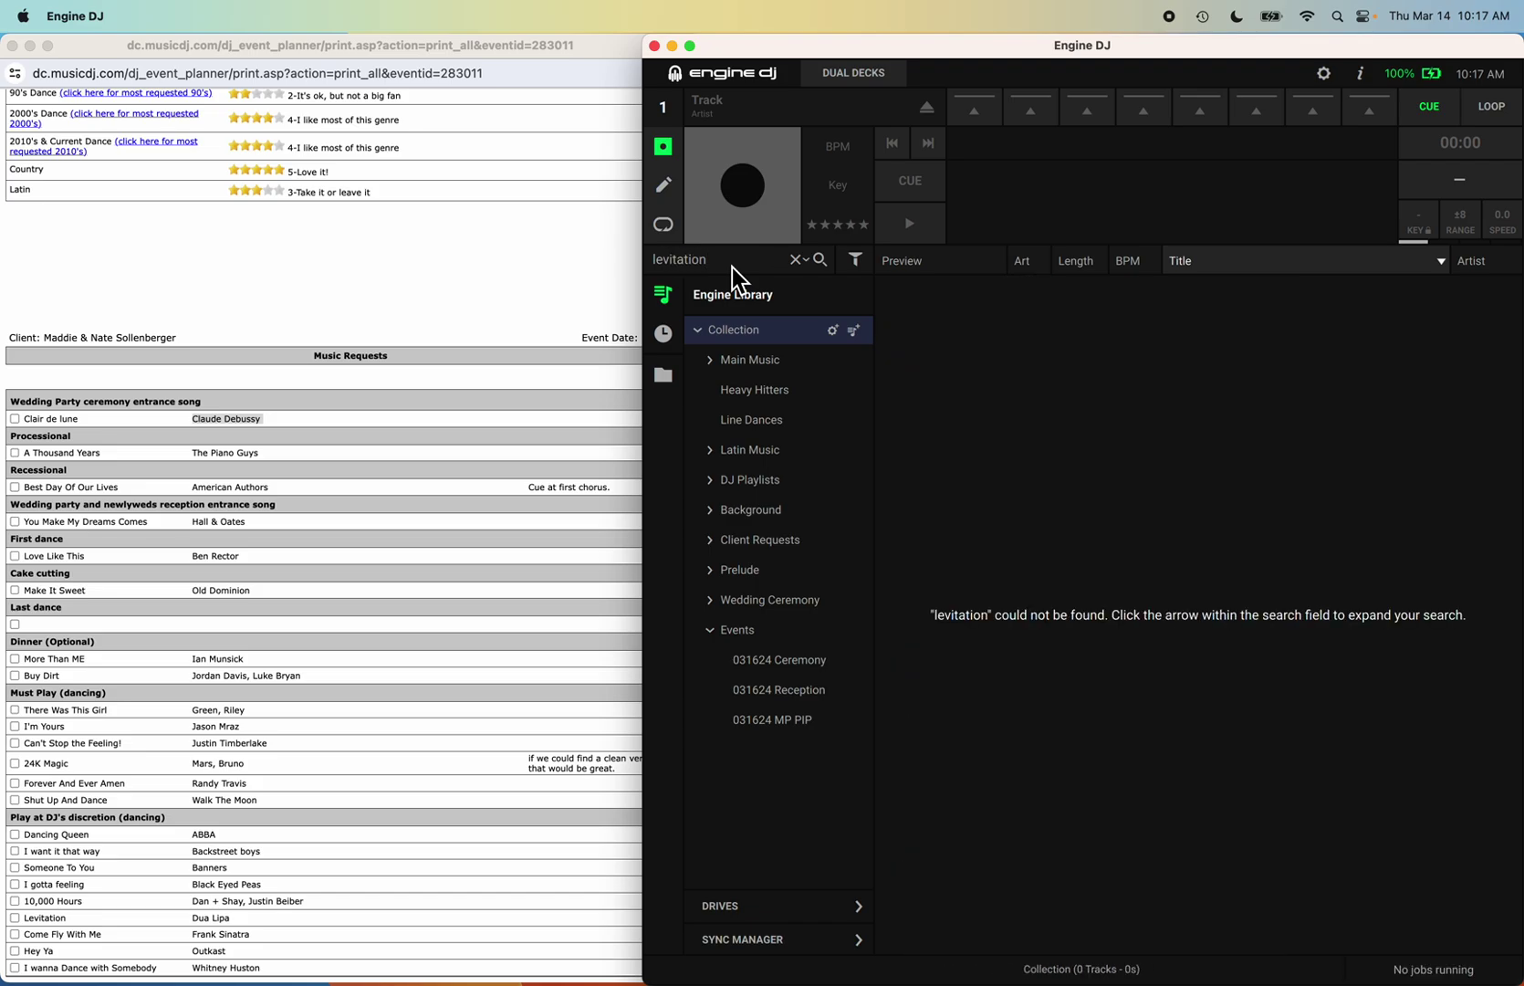
{"action": "key", "text": "BackSpace"}
{"action": "key", "text": "BackSpace"}
{"action": "key", "text": "BackSpace"}
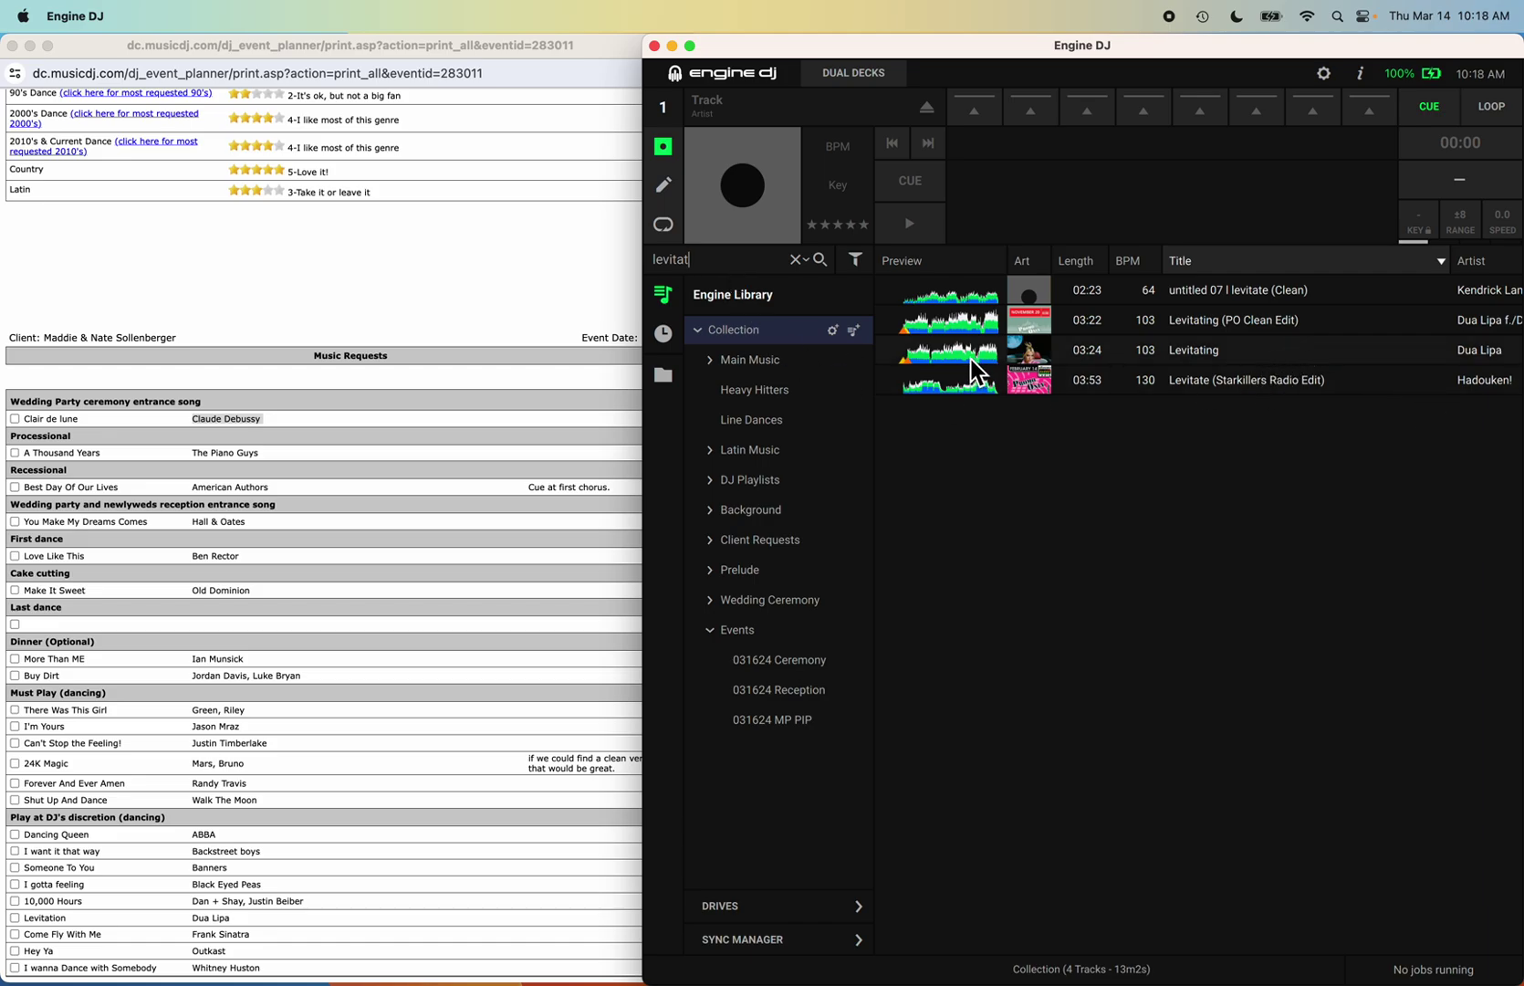
{"action": "scroll", "coordinate": [1177, 351], "scroll_direction": "right", "scroll_amount": 5}
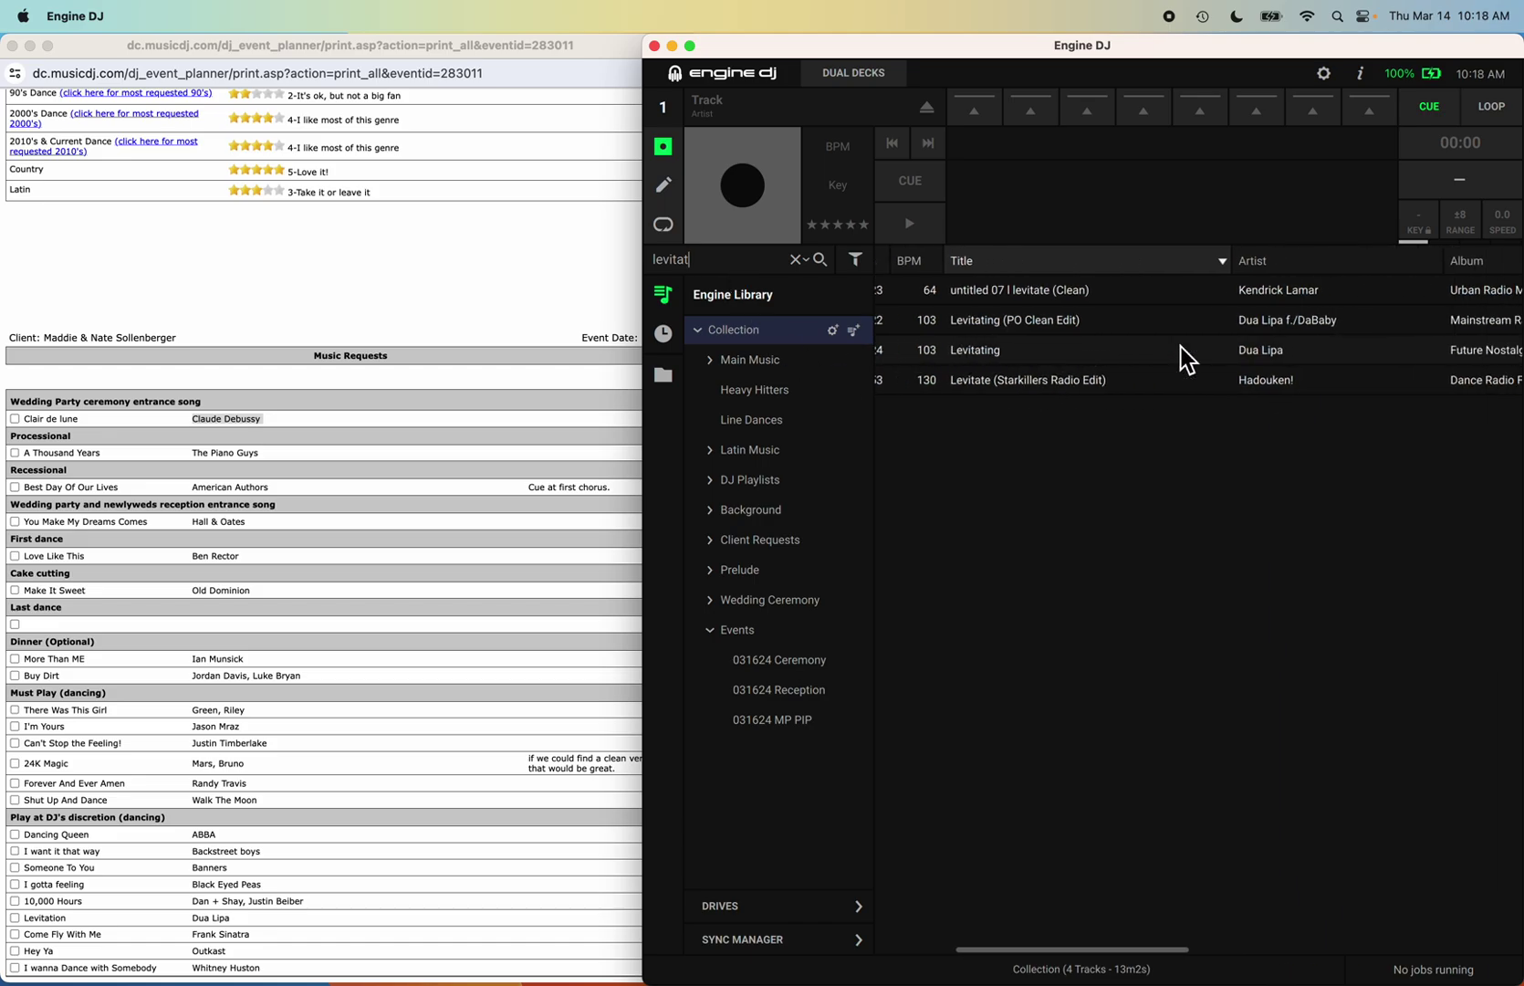
{"action": "scroll", "coordinate": [1181, 347], "scroll_direction": "left", "scroll_amount": 5}
{"action": "left_click", "coordinate": [1201, 326]}
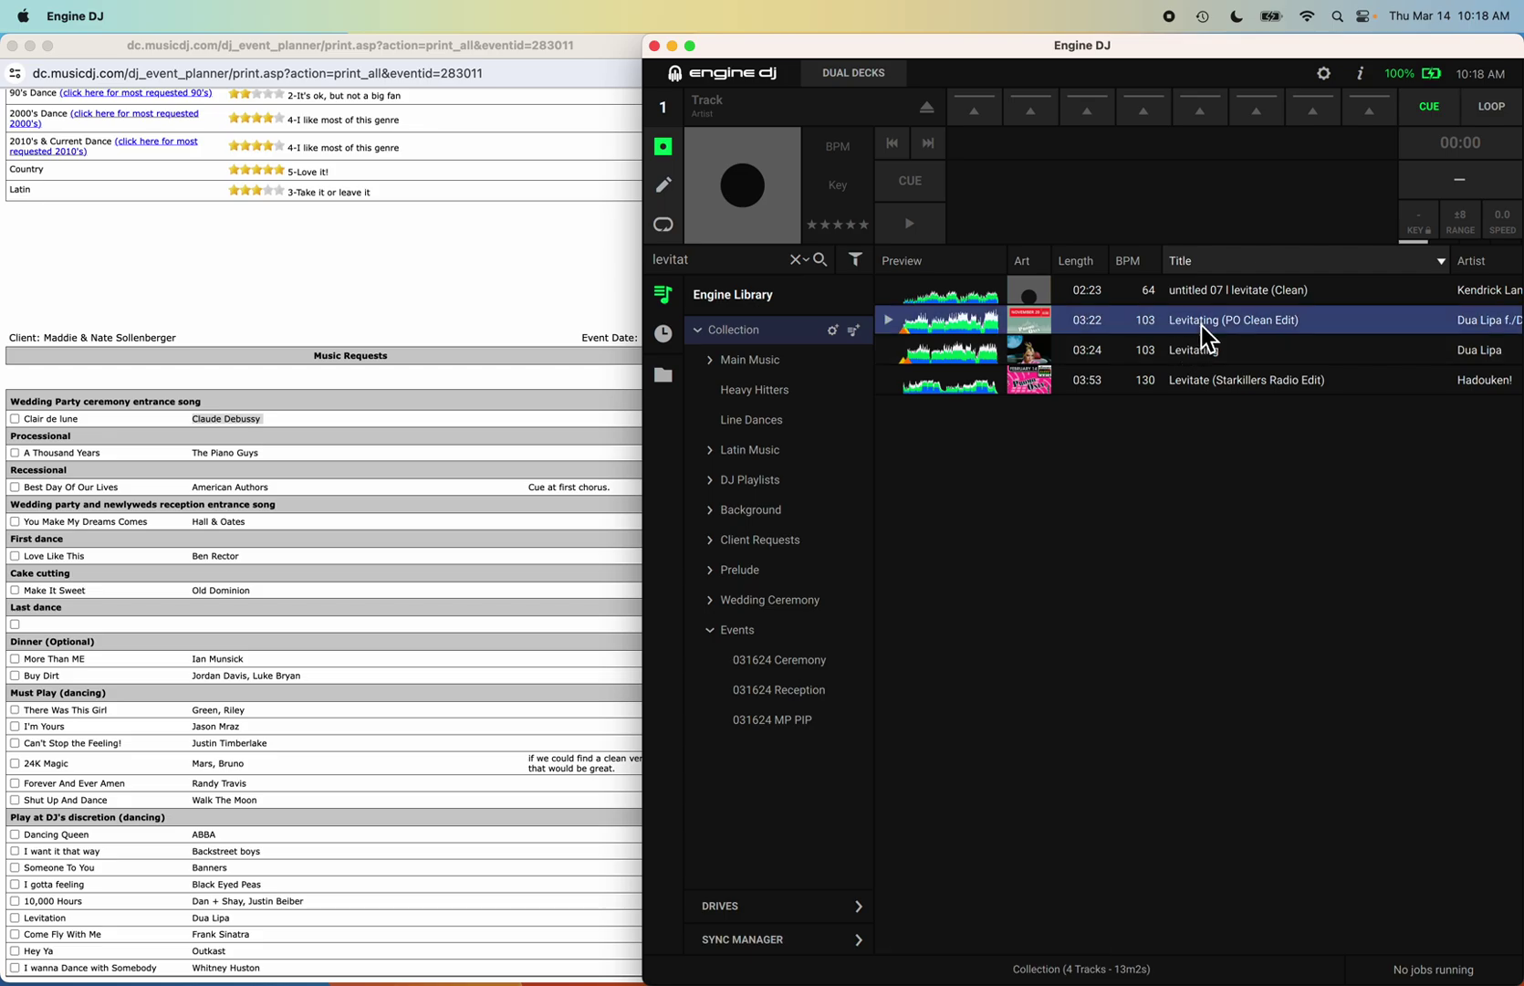
{"action": "left_click_drag", "start_coordinate": [1201, 325], "coordinate": [782, 715]}
Search 'come fly with me fra' and add Frank Sinatra's Come Fly With Me to 031624 MP PIP.
{"action": "double_click", "coordinate": [732, 261]}
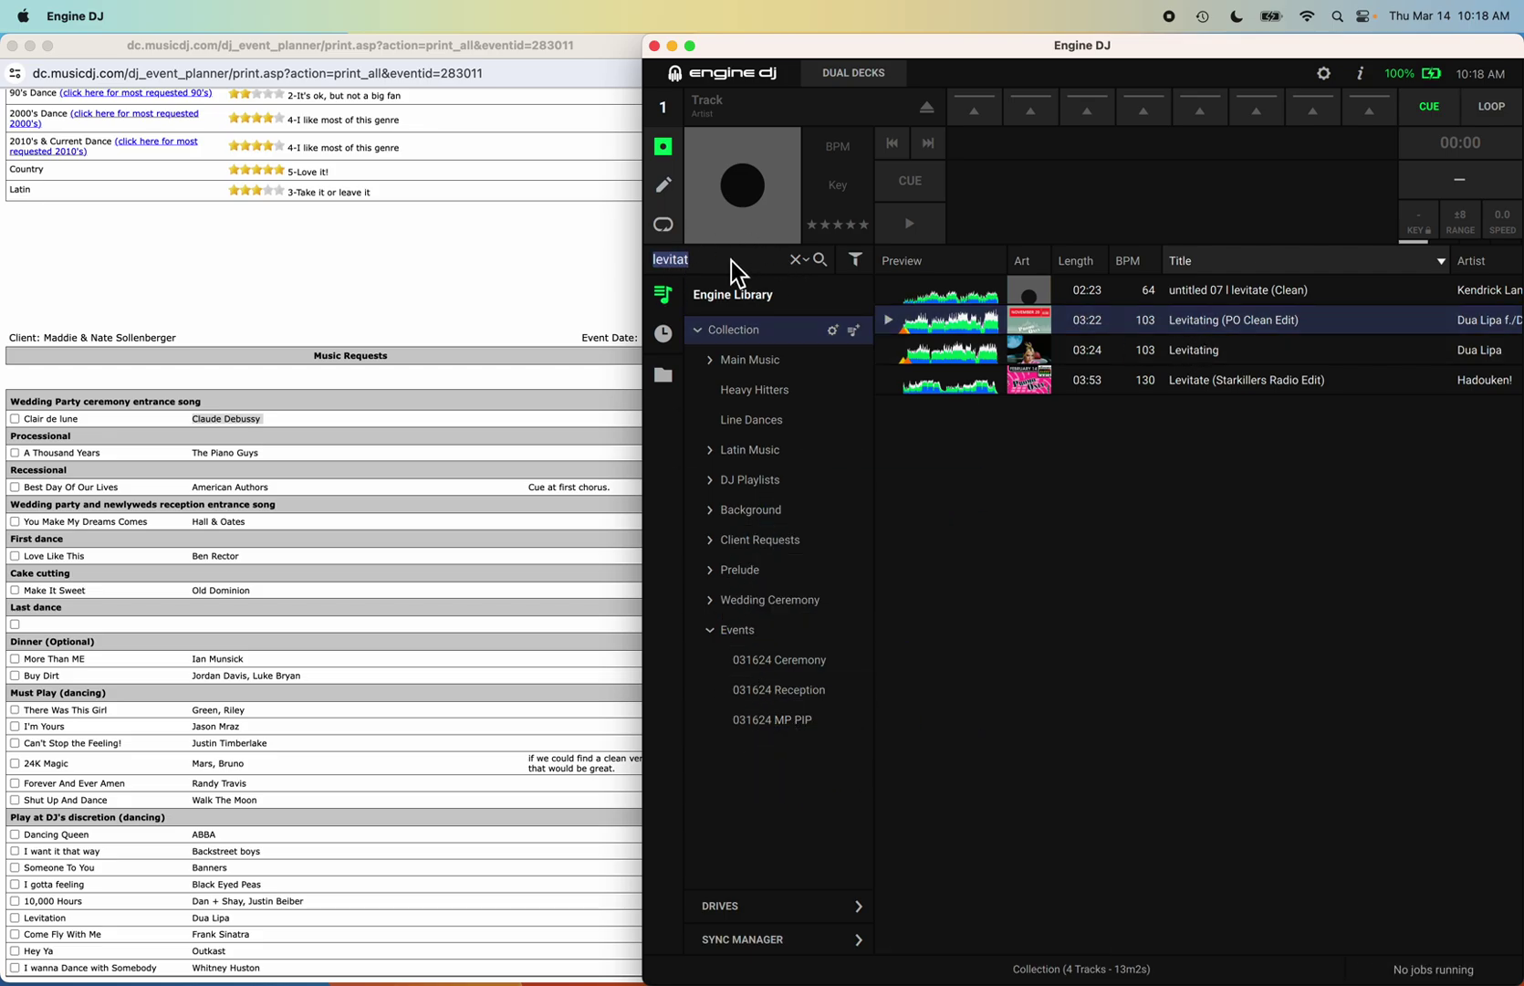
{"action": "type", "text": "come"}
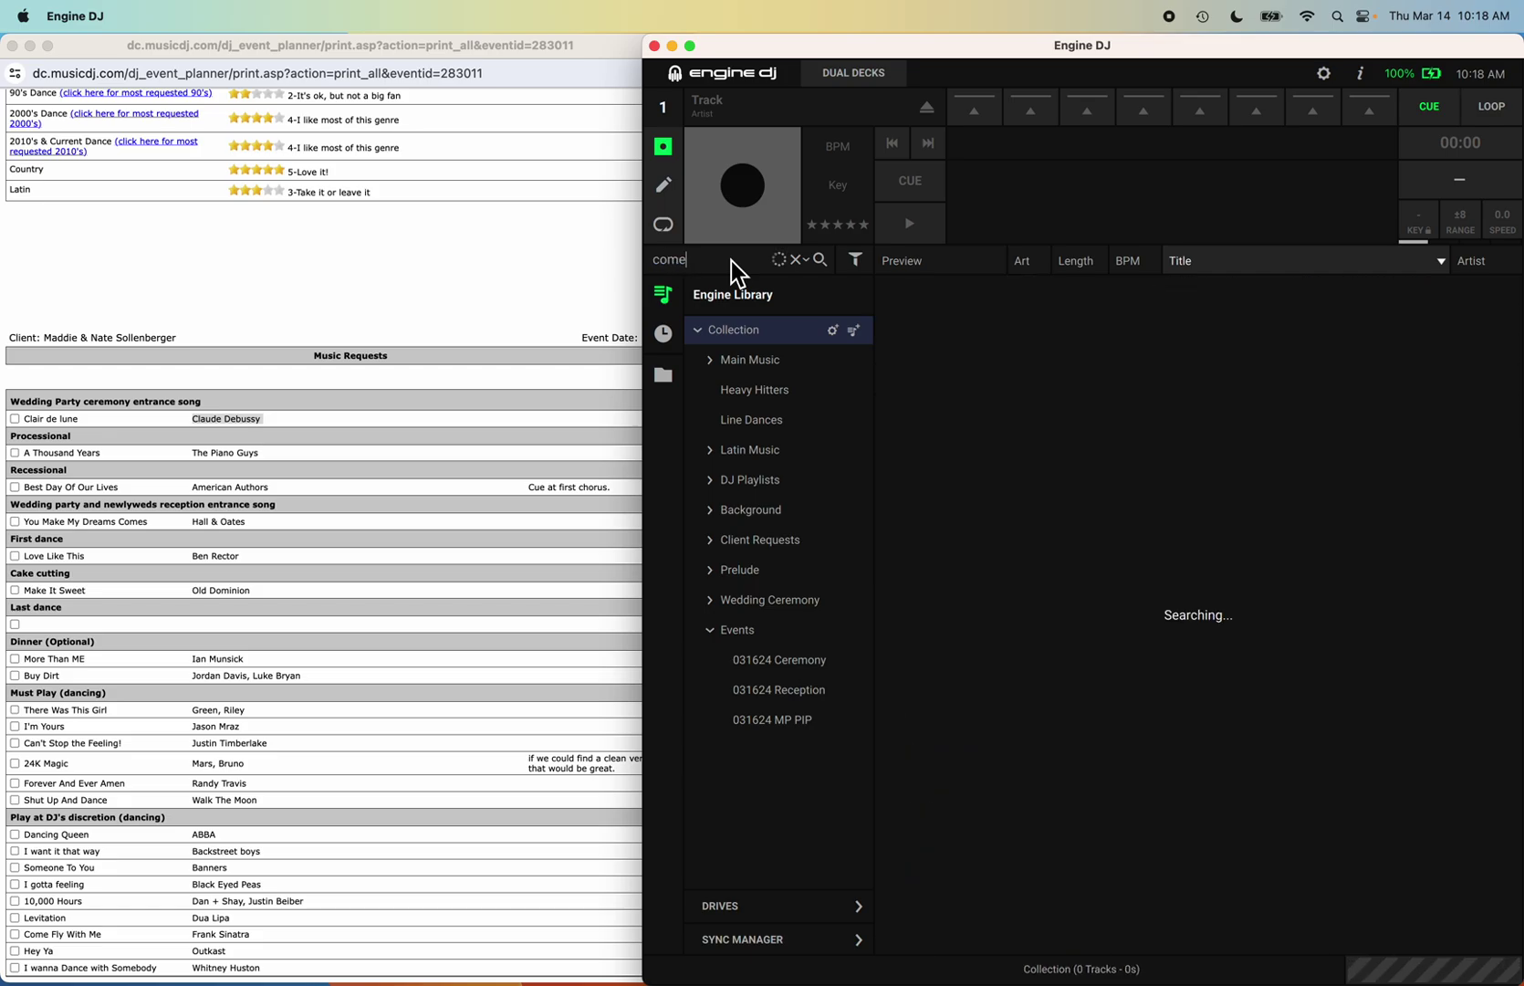
{"action": "type", "text": " fly with me fra"}
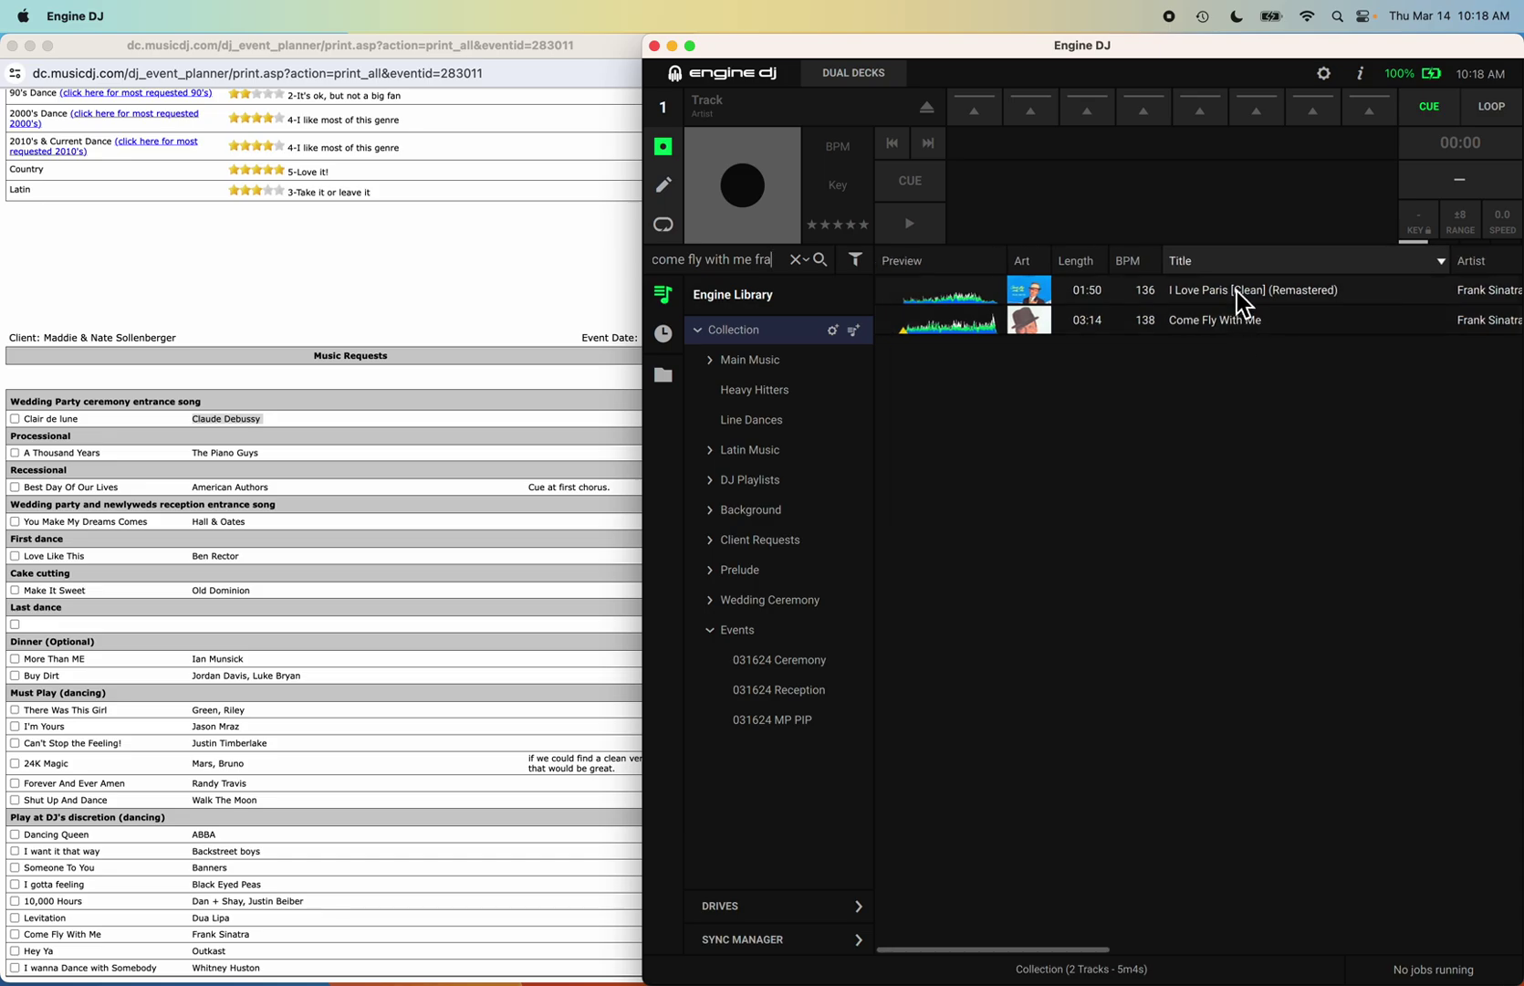
{"action": "left_click", "coordinate": [1238, 290]}
{"action": "scroll", "coordinate": [1238, 287], "scroll_direction": "right", "scroll_amount": 5}
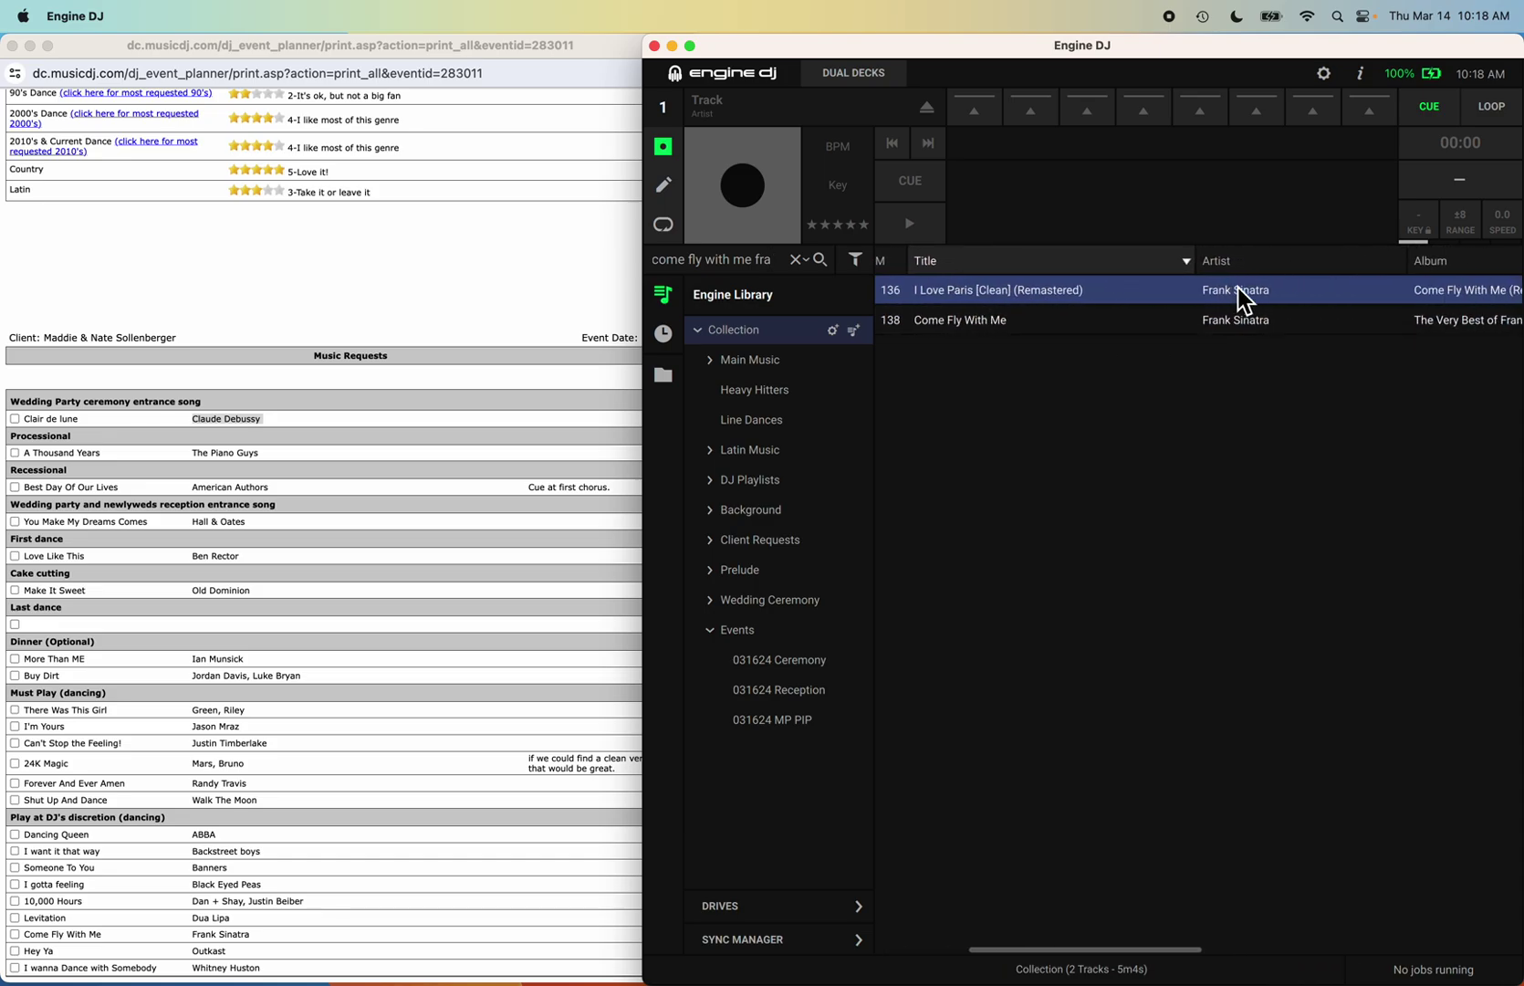
{"action": "scroll", "coordinate": [1238, 287], "scroll_direction": "left", "scroll_amount": 4}
{"action": "scroll", "coordinate": [1238, 287], "scroll_direction": "left", "scroll_amount": 2}
{"action": "left_click", "coordinate": [1232, 326]}
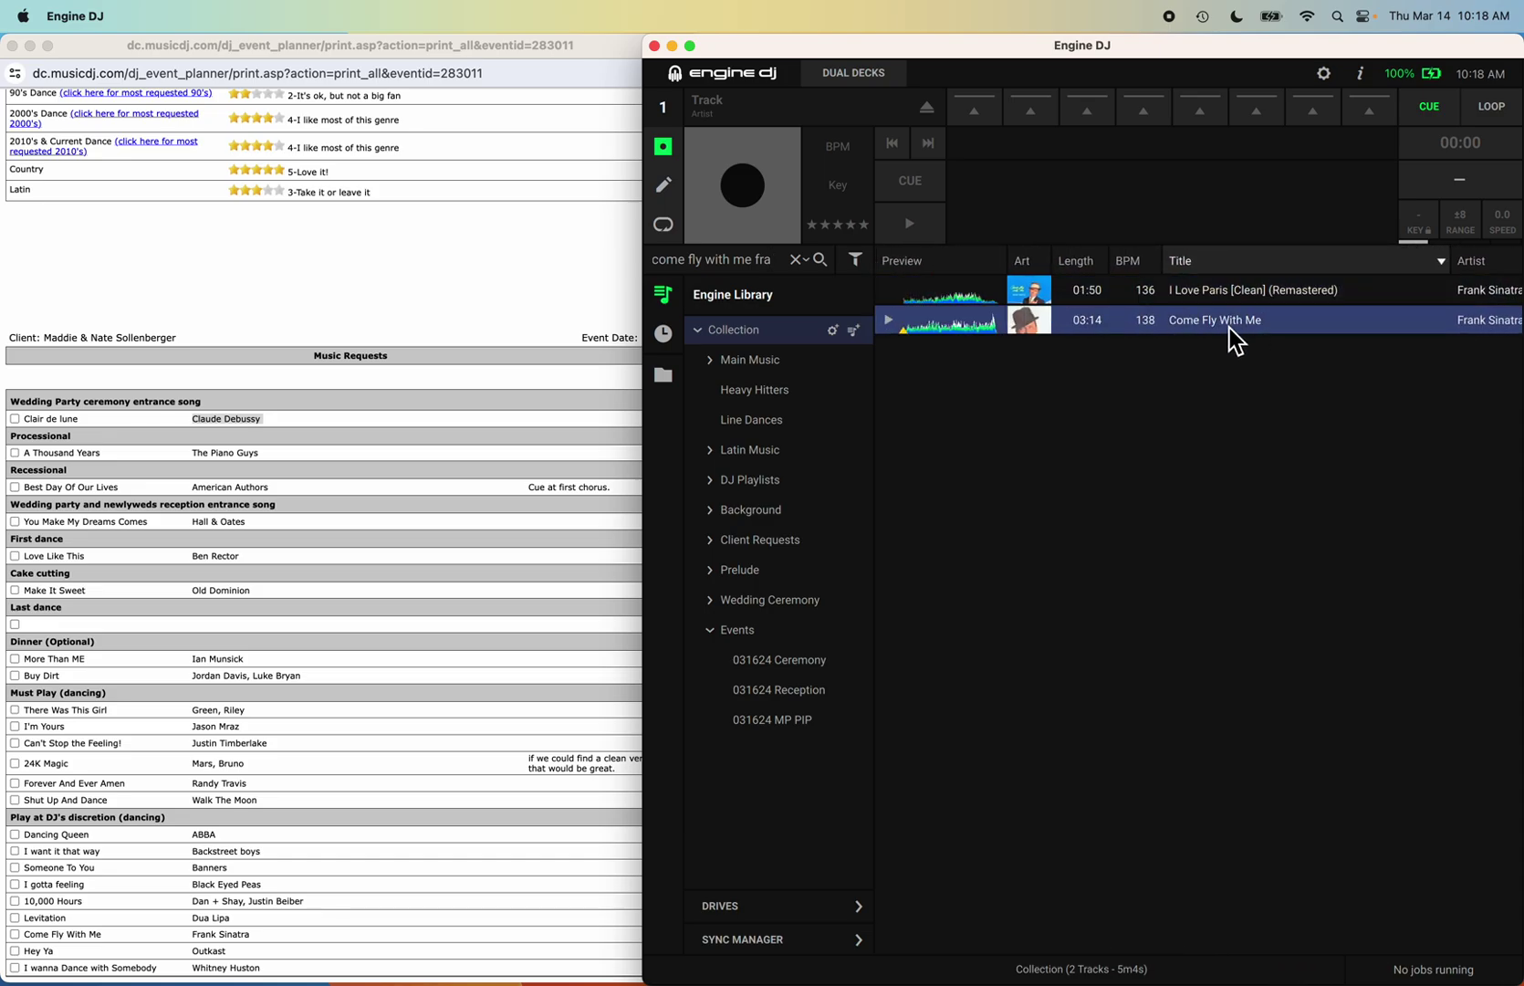
{"action": "left_click_drag", "start_coordinate": [917, 411], "coordinate": [807, 725]}
Search 'hey outkast' and add Outkast's 159 BPM Hey Ya! to 031624 MP PIP.
{"action": "left_click", "coordinate": [772, 264]}
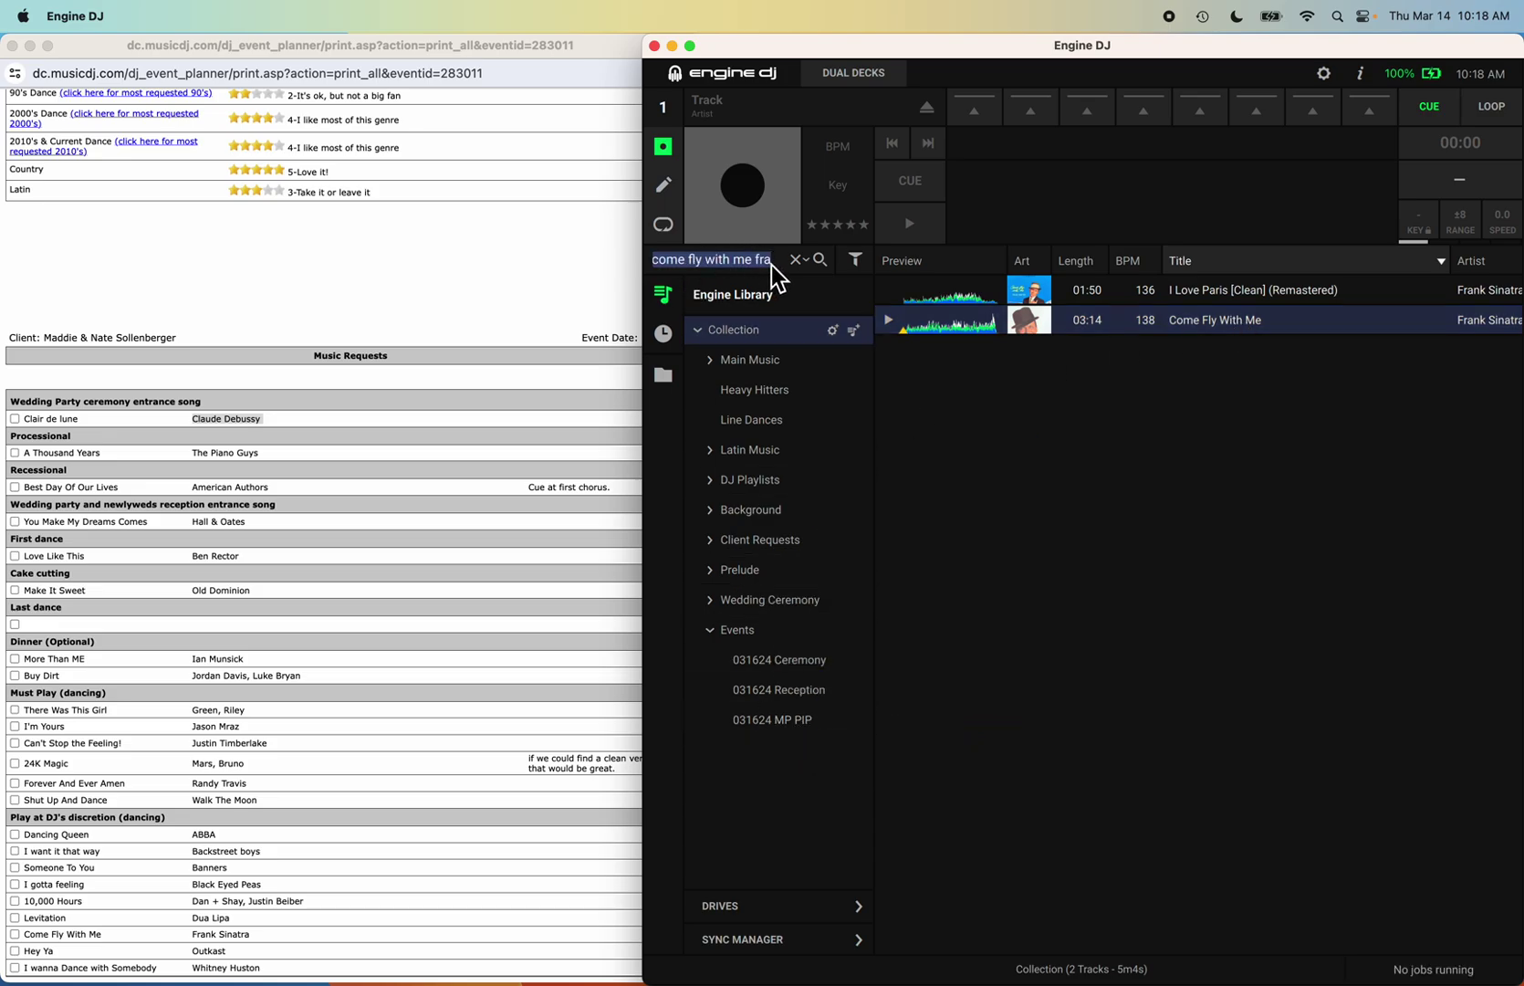
{"action": "type", "text": "hey outc"}
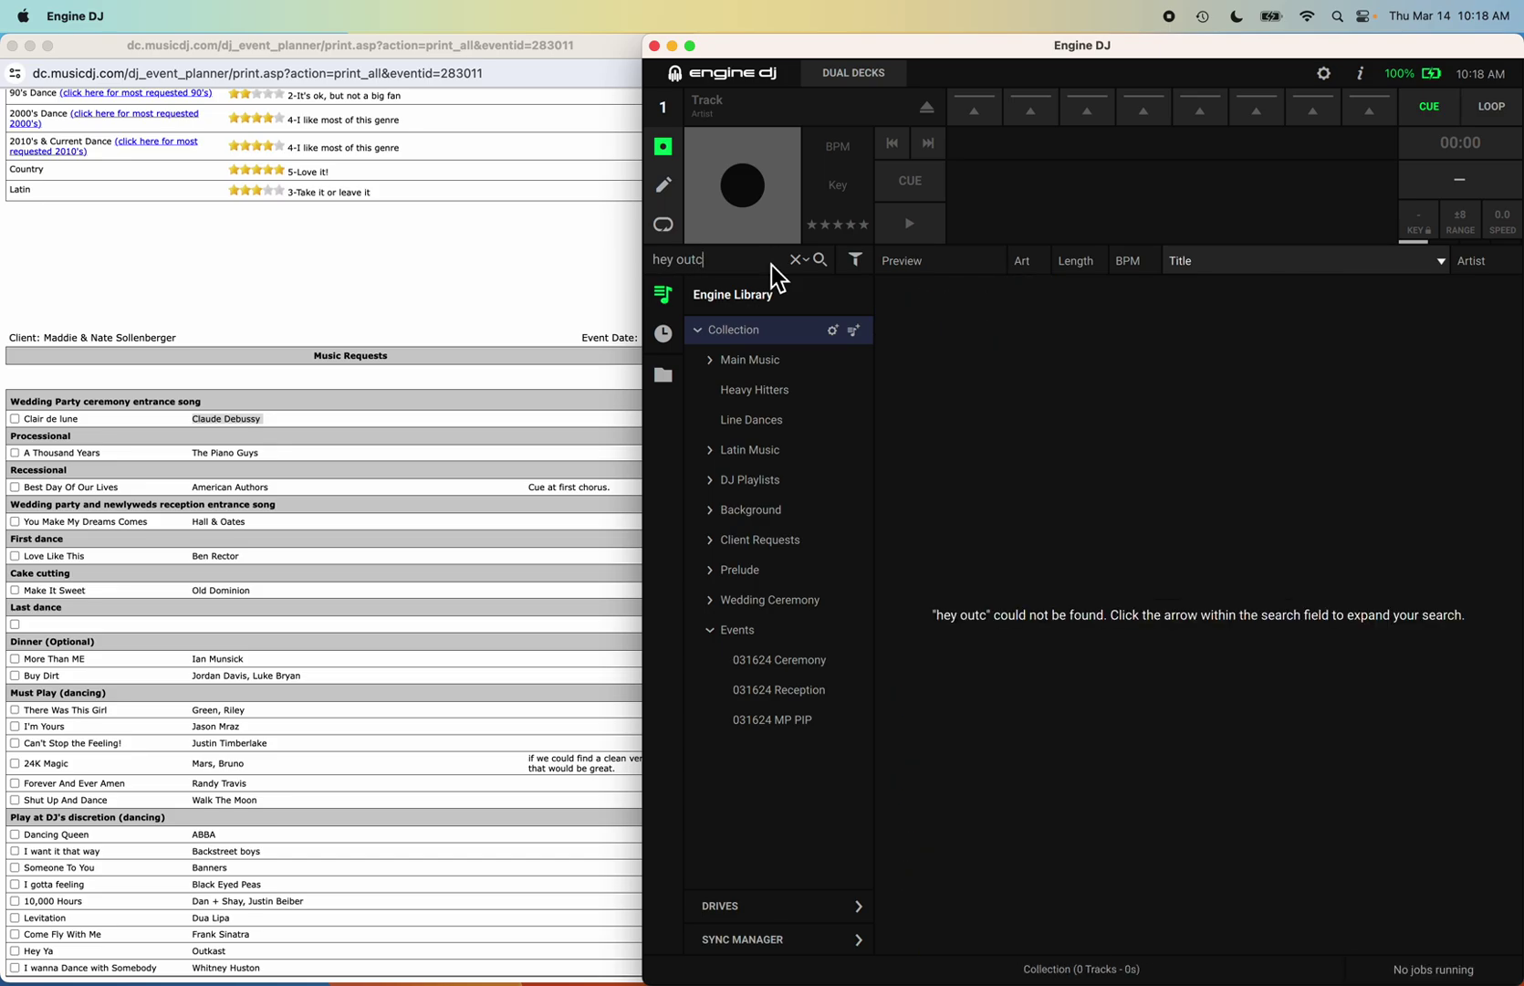
{"action": "key", "text": "BackSpace"}
{"action": "type", "text": "kast"}
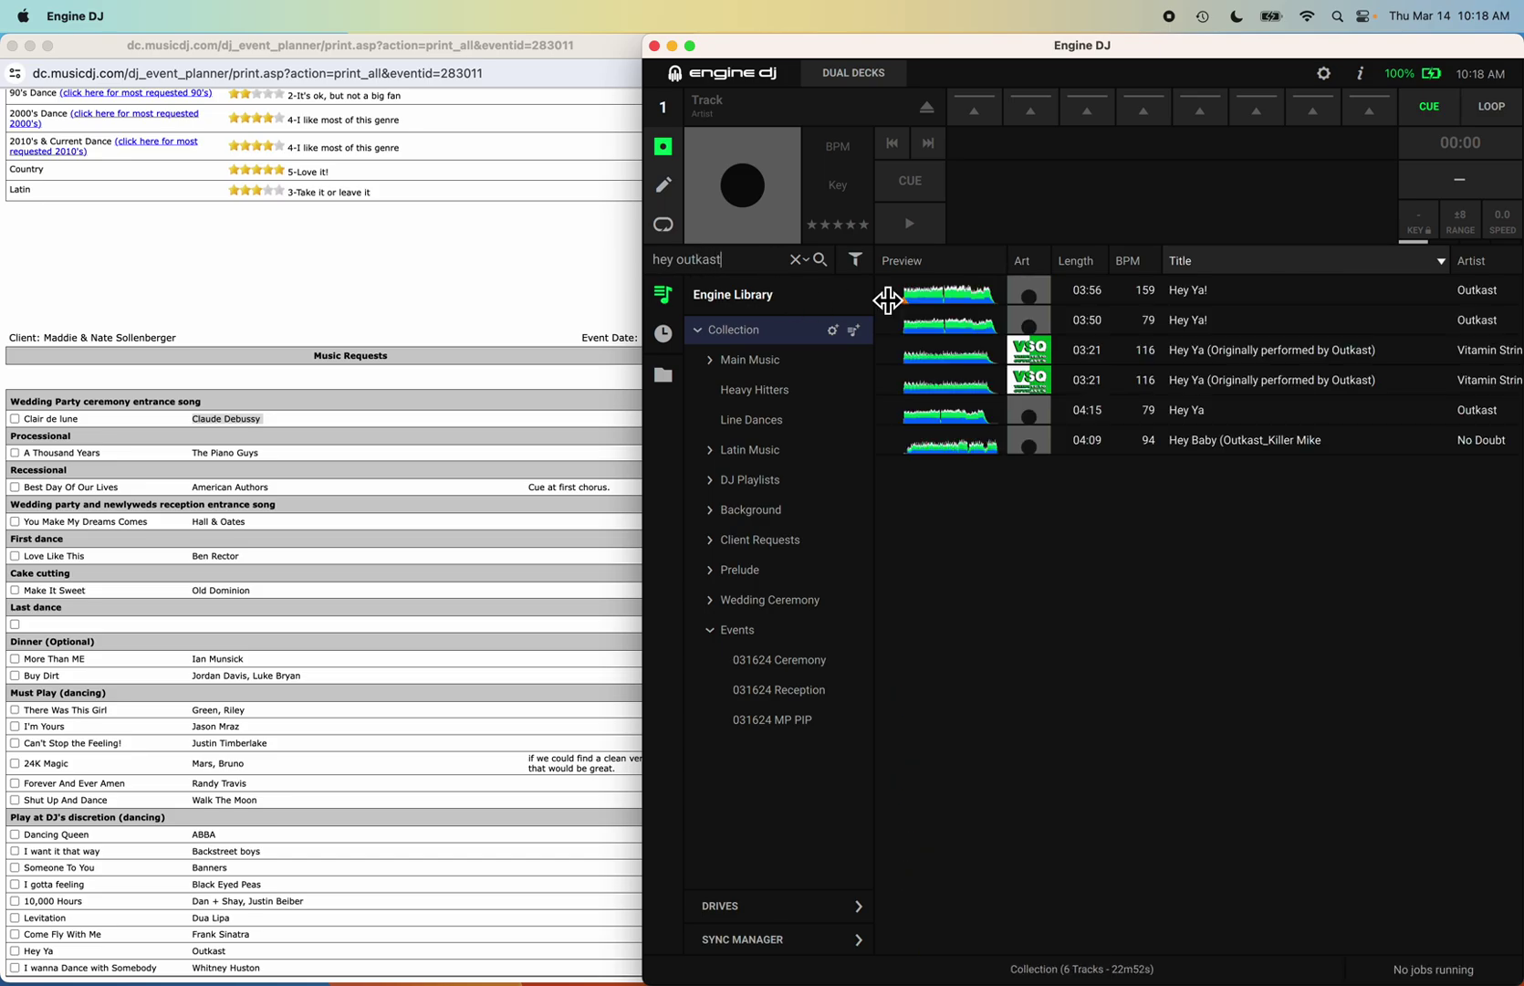
{"action": "scroll", "coordinate": [1215, 314], "scroll_direction": "right", "scroll_amount": 3}
{"action": "scroll", "coordinate": [1215, 314], "scroll_direction": "left", "scroll_amount": 3}
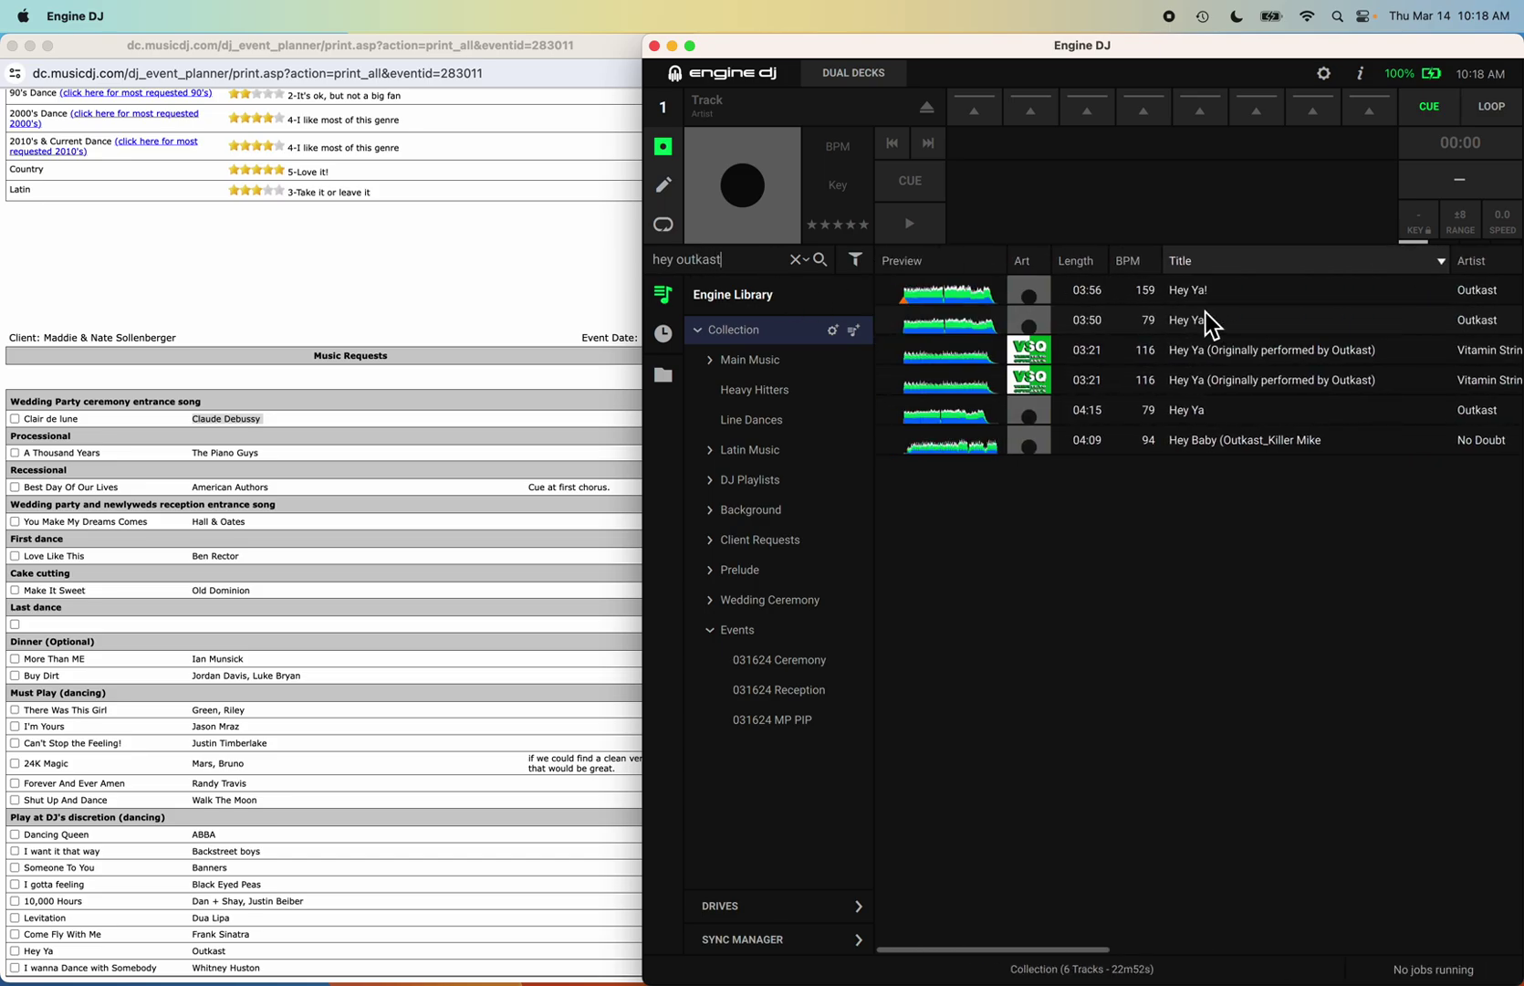
{"action": "left_click", "coordinate": [1200, 298]}
{"action": "left_click_drag", "start_coordinate": [1197, 296], "coordinate": [777, 721]}
Search 'wanna houston' and add the 04:53 I Wanna Dance With Somebody to 031624 MP PIP.
{"action": "left_click", "coordinate": [731, 262]}
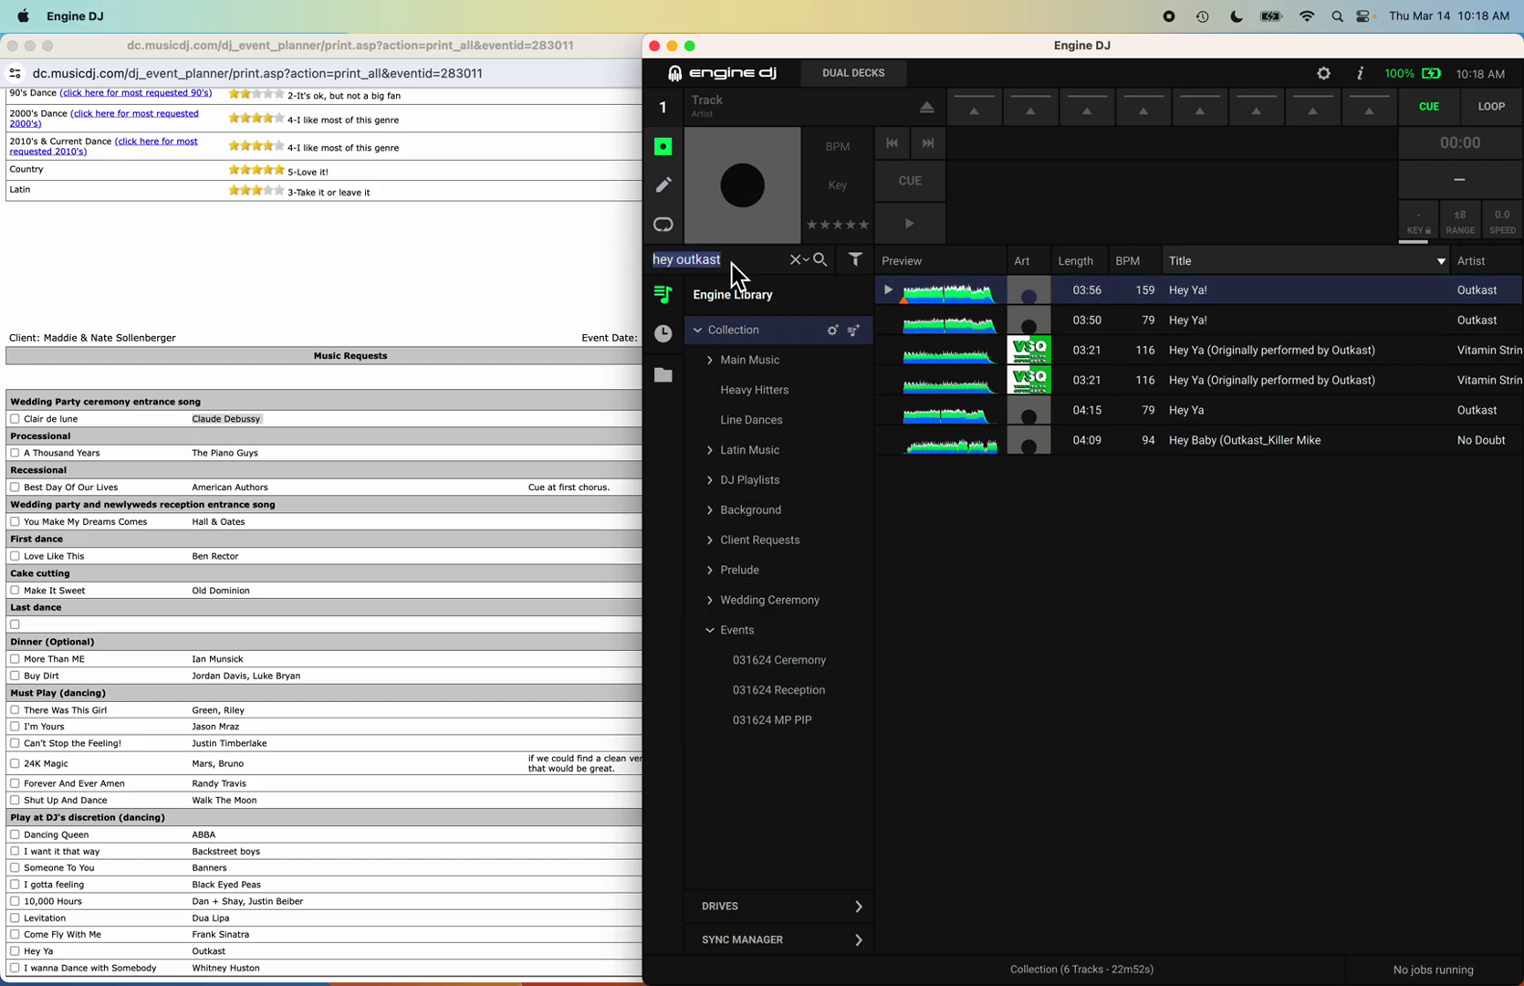
{"action": "type", "text": "wanna"}
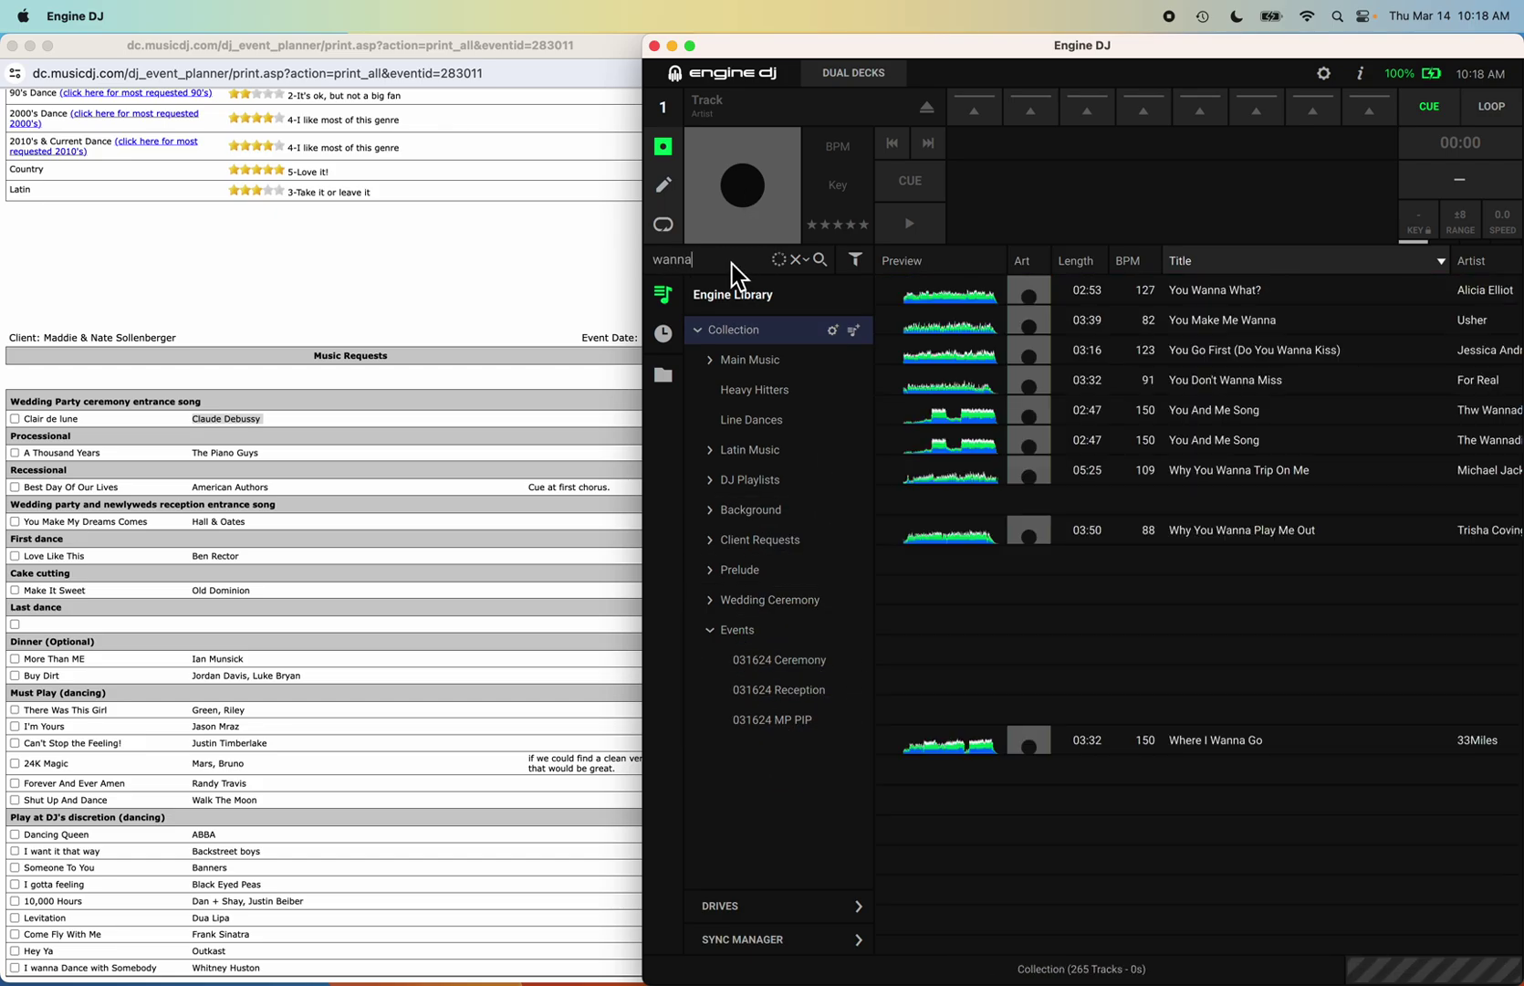
{"action": "type", "text": " houston"}
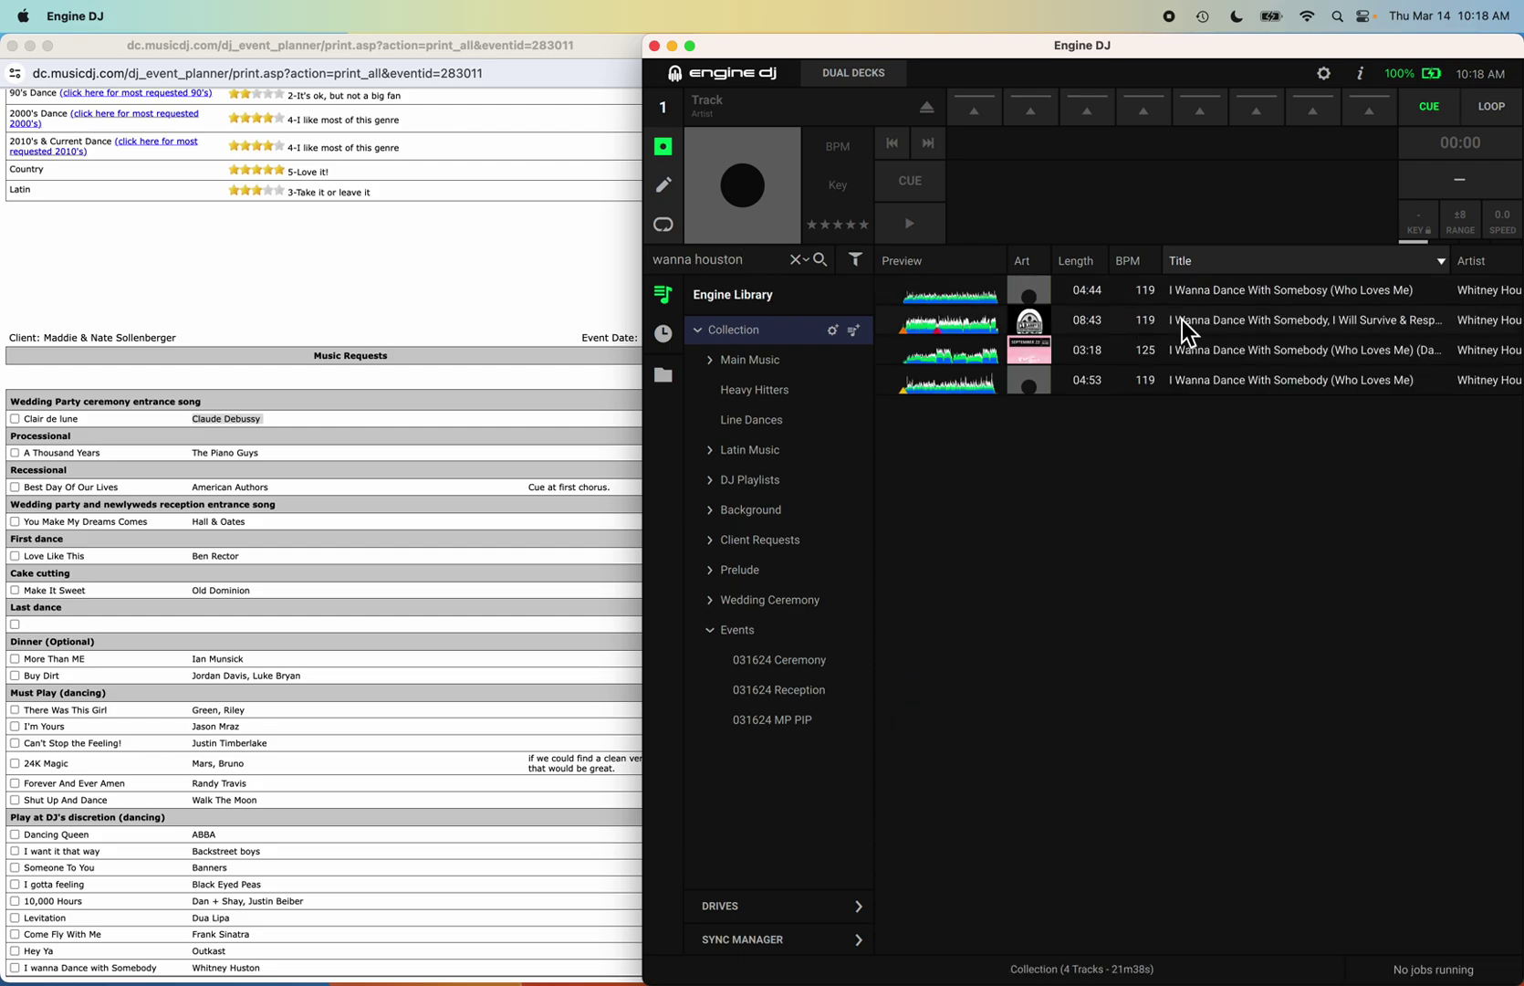
{"action": "left_click", "coordinate": [1264, 385]}
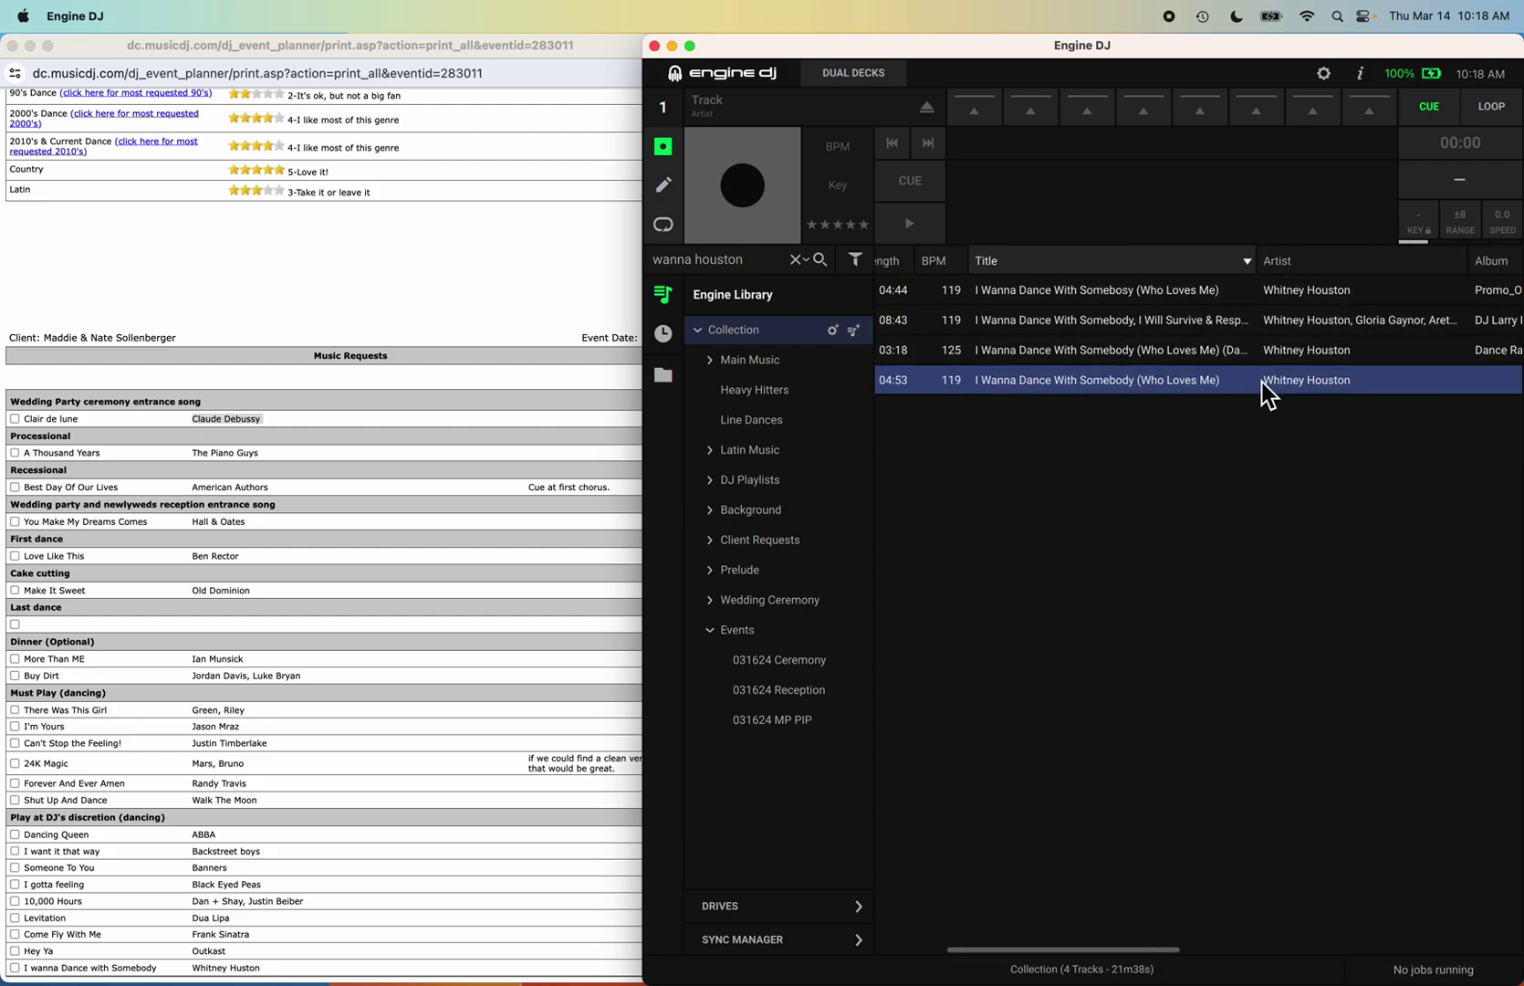
{"action": "left_click_drag", "start_coordinate": [1263, 385], "coordinate": [785, 722]}
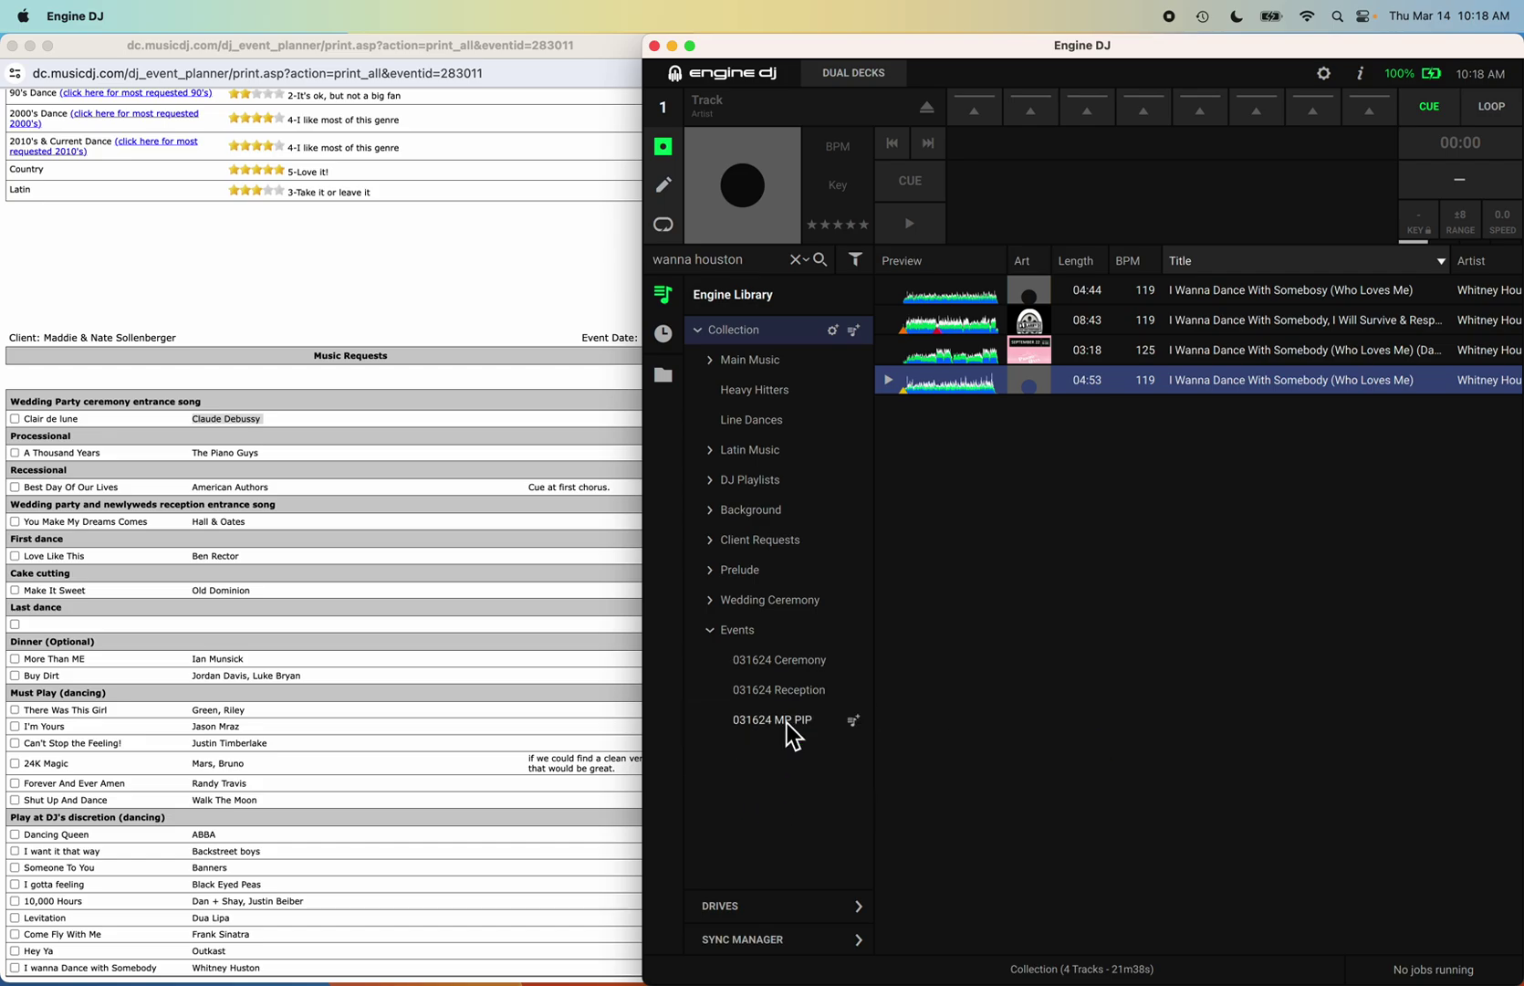
Review the 031624 Ceremony and Reception playlists, ending on 031624 MP PIP with 15 tracks, 54m34s.
{"action": "left_click", "coordinate": [802, 665]}
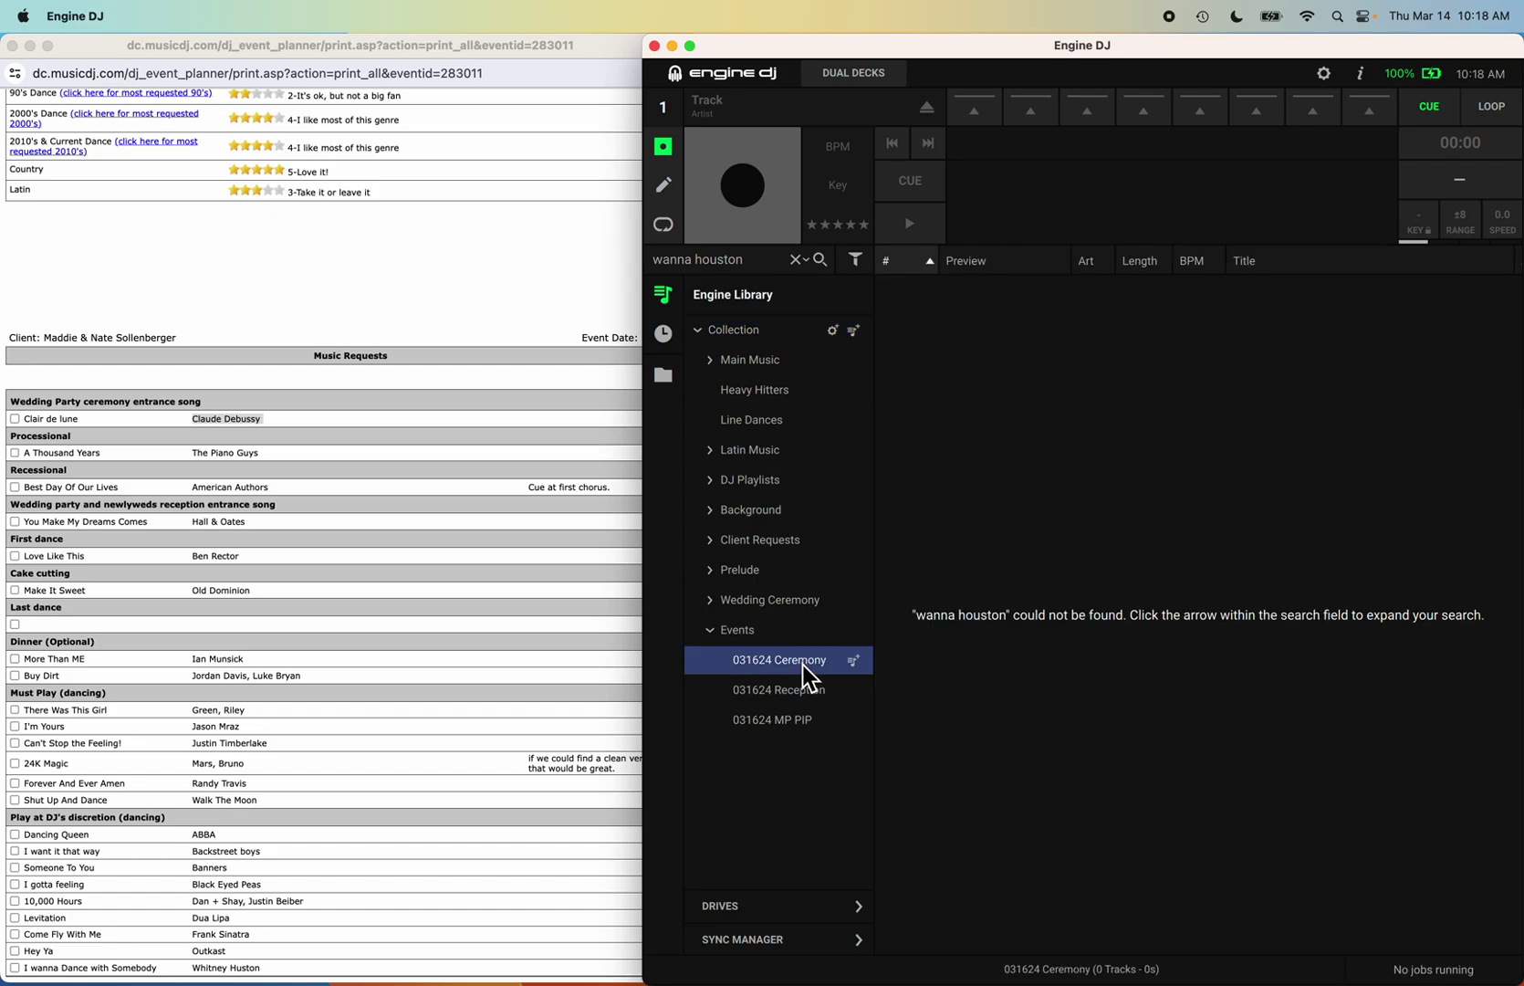
{"action": "left_click", "coordinate": [796, 264]}
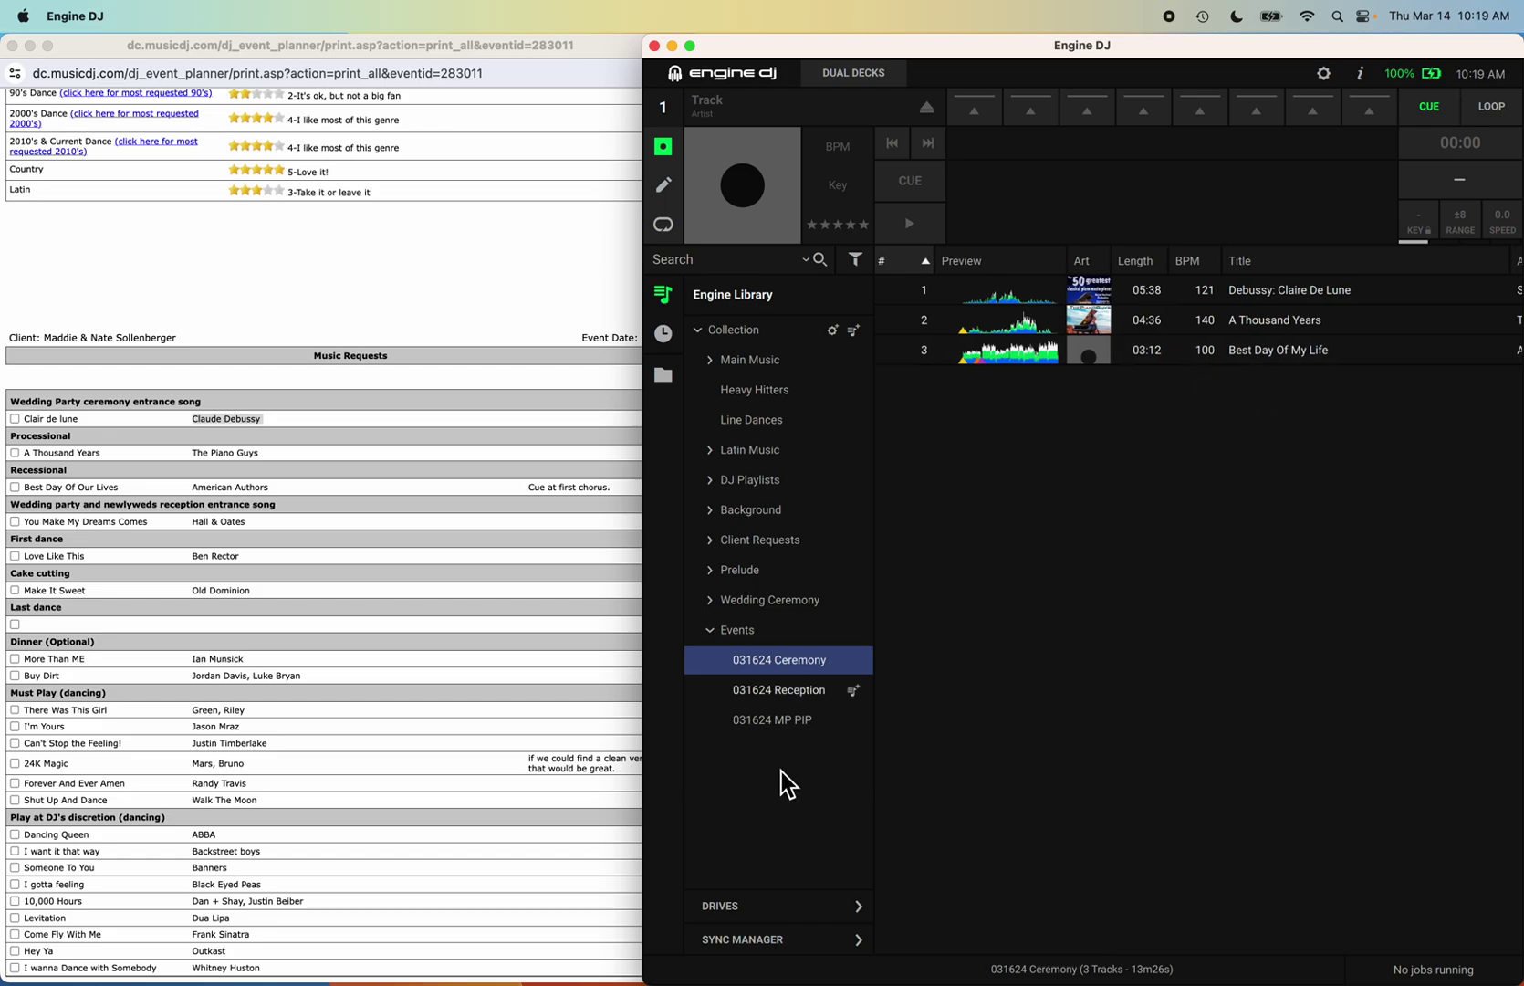
{"action": "left_click", "coordinate": [780, 699]}
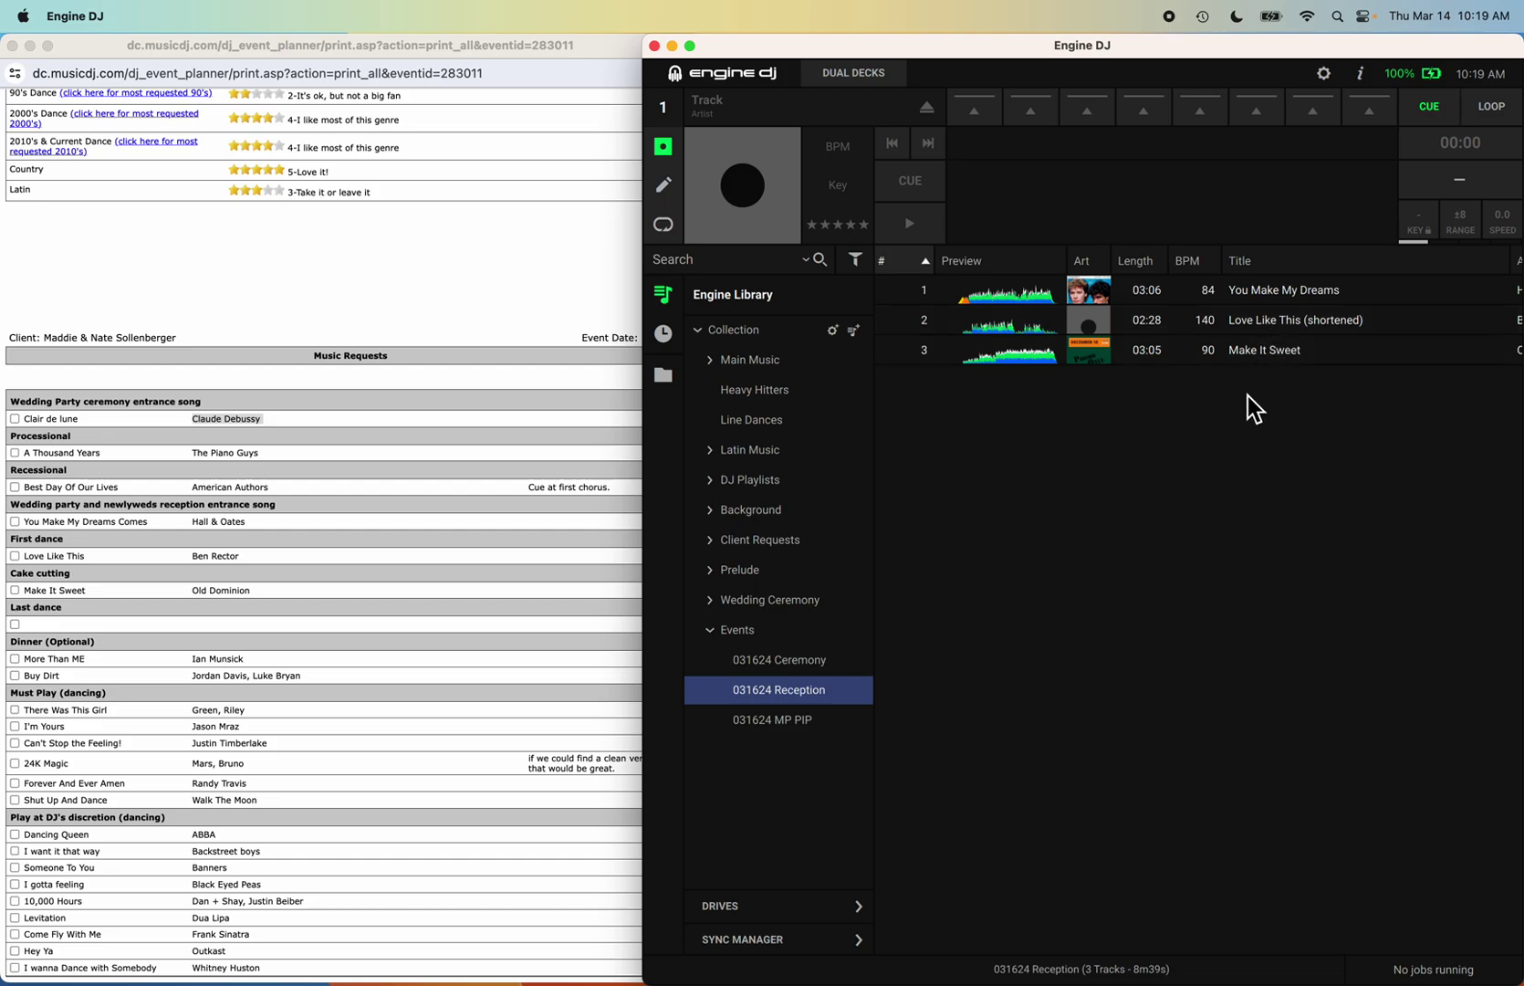
{"action": "left_click", "coordinate": [776, 721]}
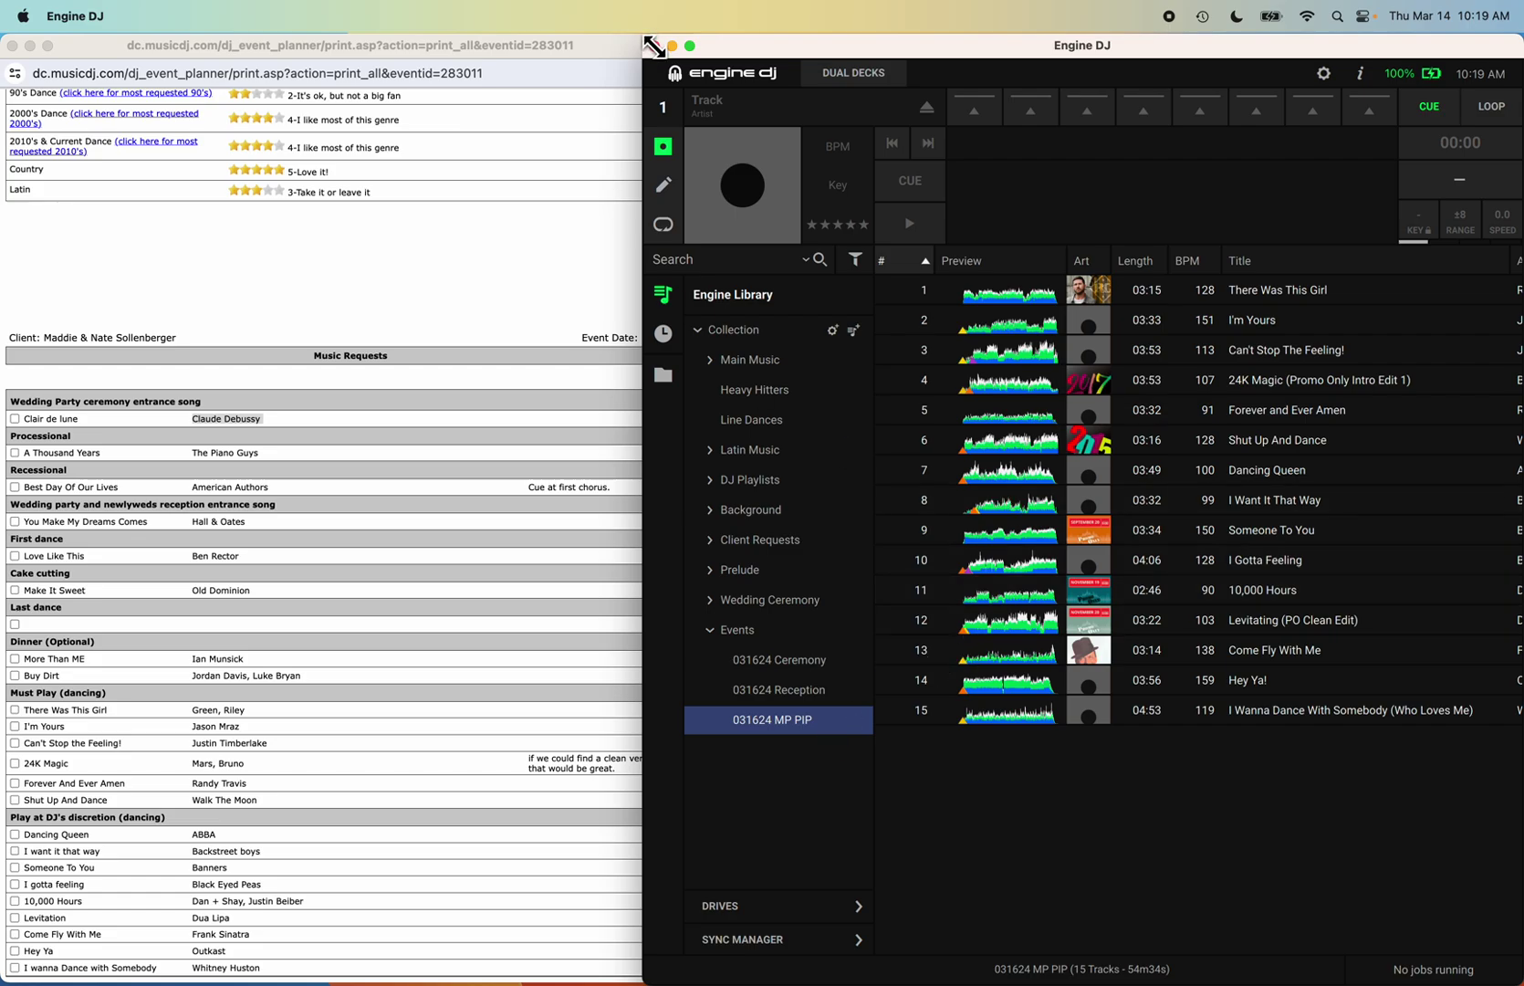
Drag the Engine DJ window left to uncover the drive icons on the desktop.
{"action": "left_click_drag", "start_coordinate": [651, 41], "coordinate": [381, 40]}
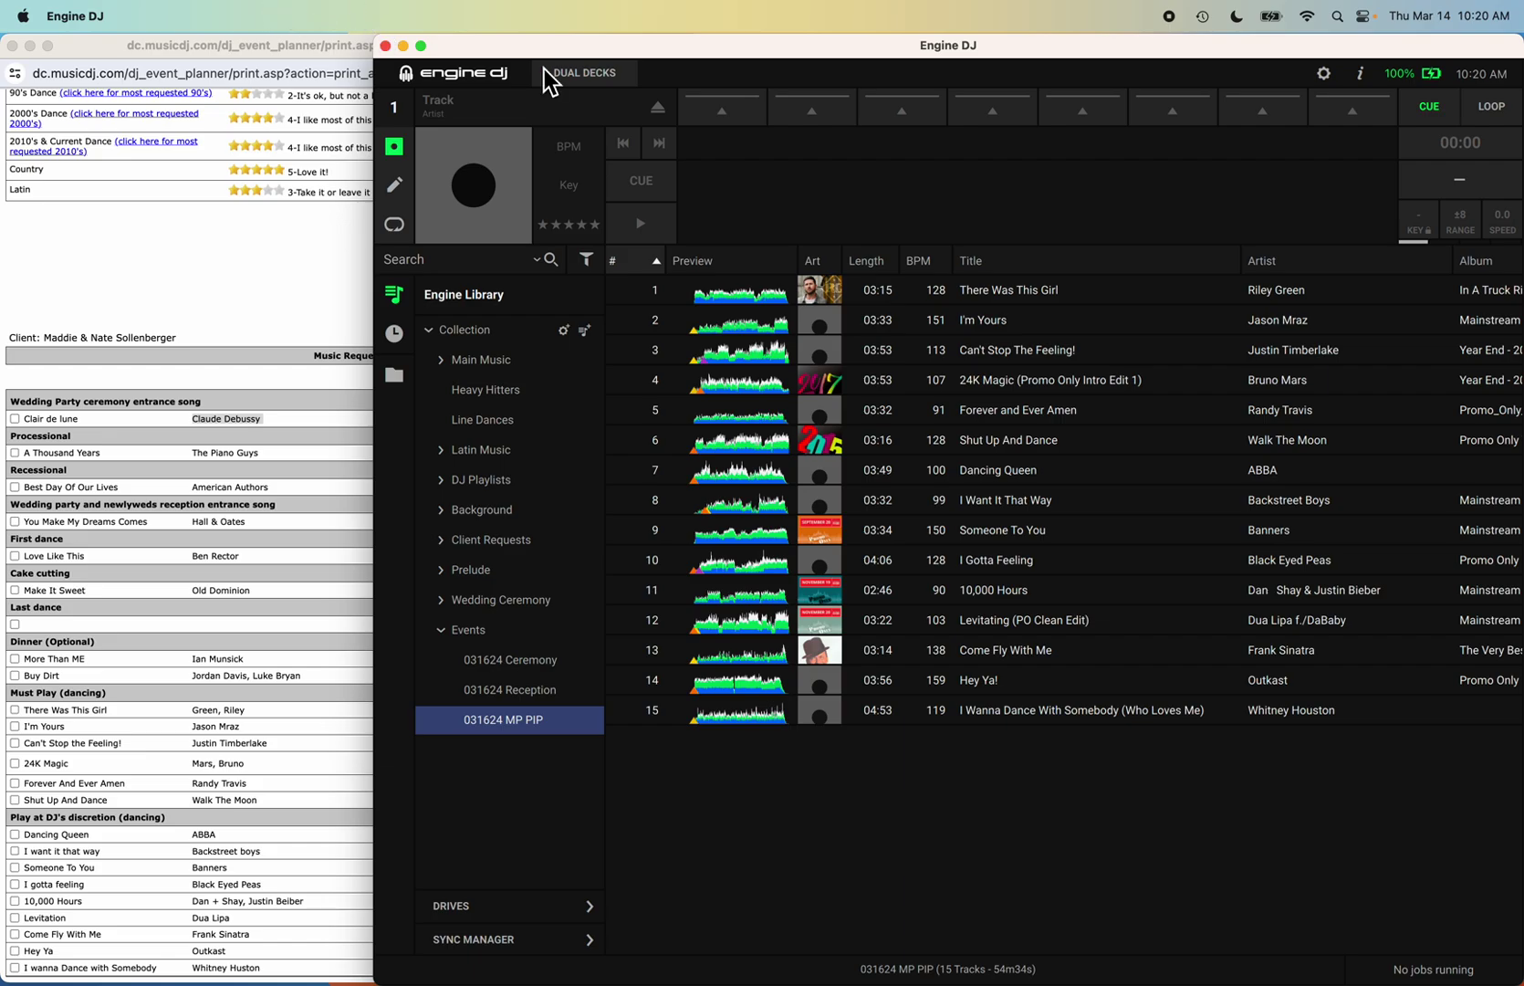
{"action": "left_click_drag", "start_coordinate": [752, 40], "coordinate": [488, 16]}
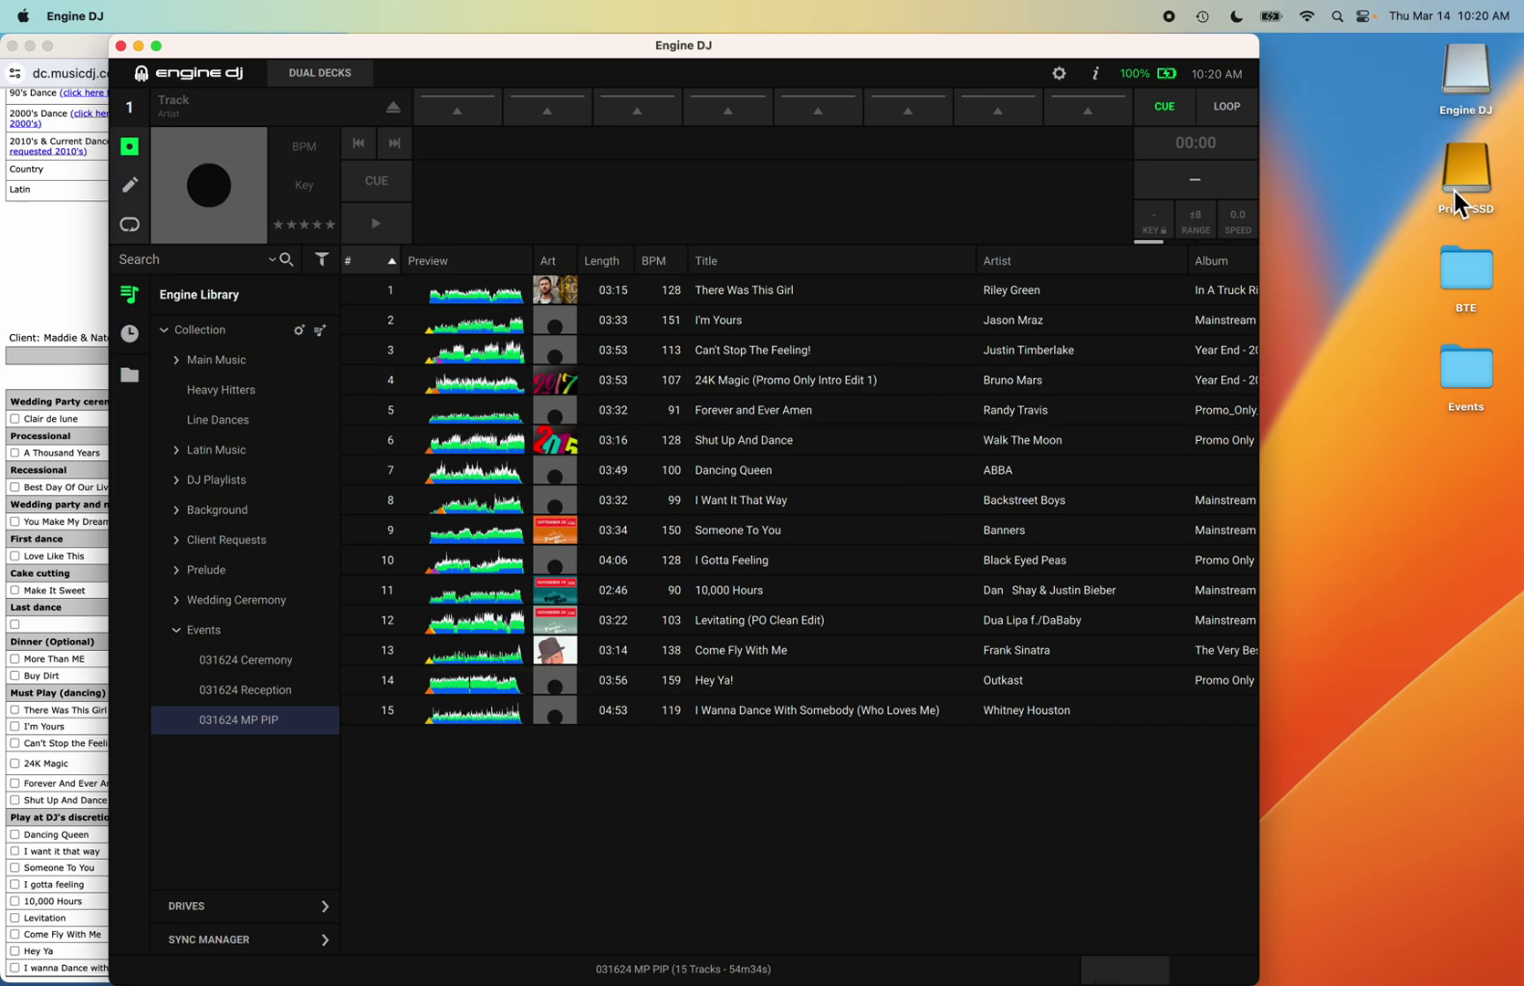
Eject the Engine DJ drive from the desktop and open the Job Monitor showing Aggregating drives.
{"action": "right_click", "coordinate": [1481, 62]}
{"action": "left_click", "coordinate": [1415, 95]}
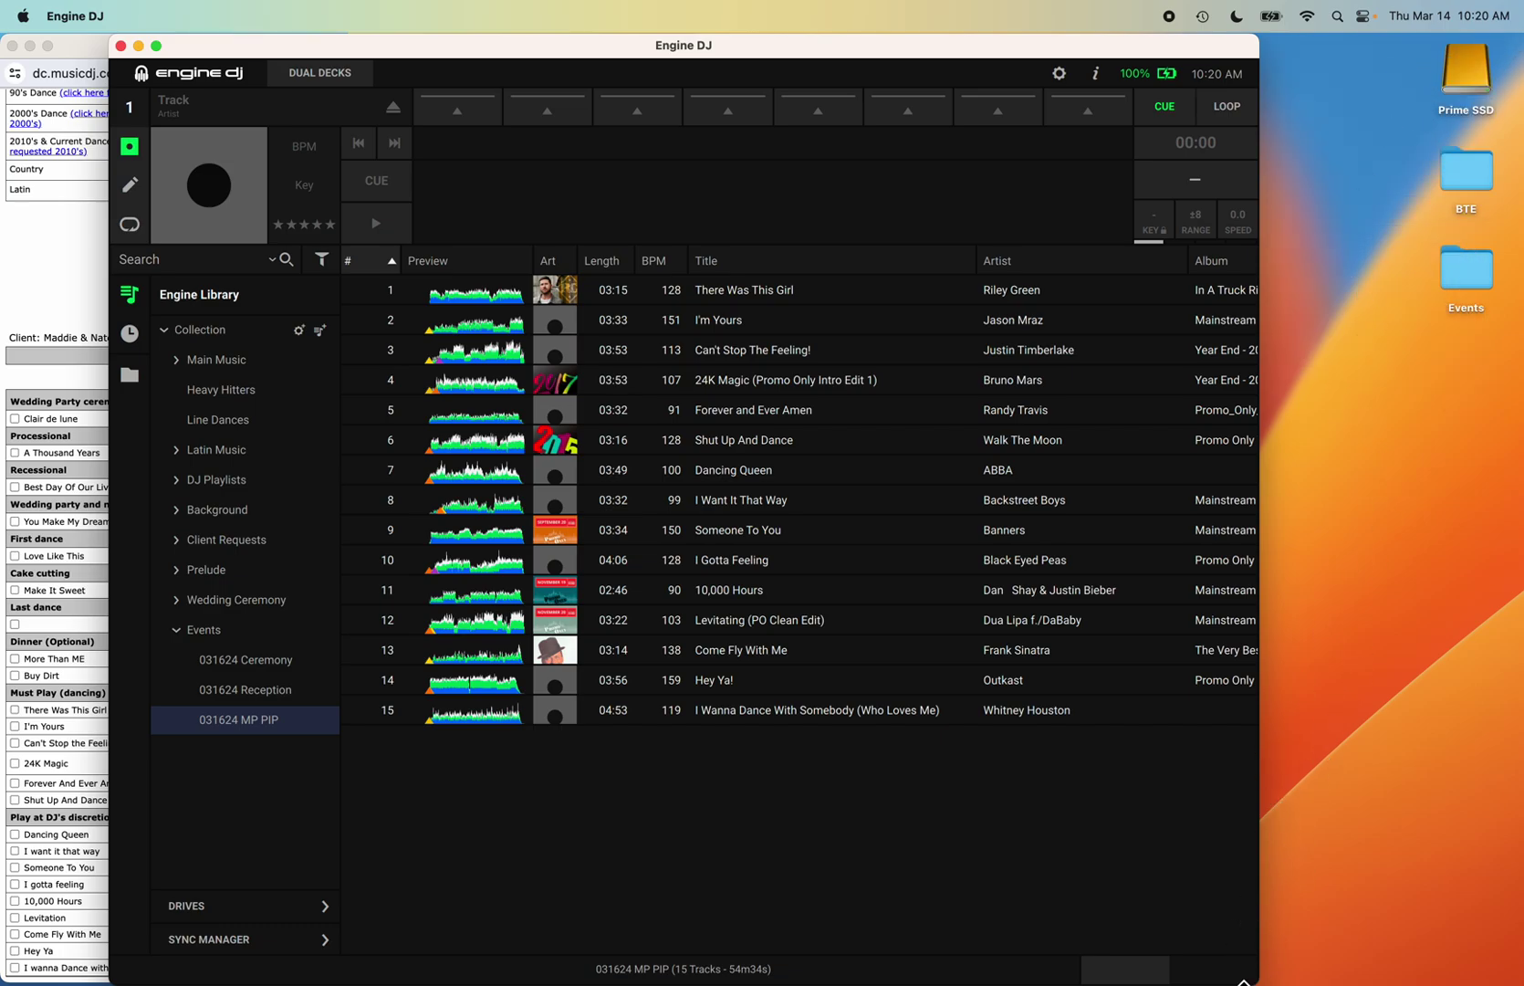
{"action": "left_click", "coordinate": [1159, 979]}
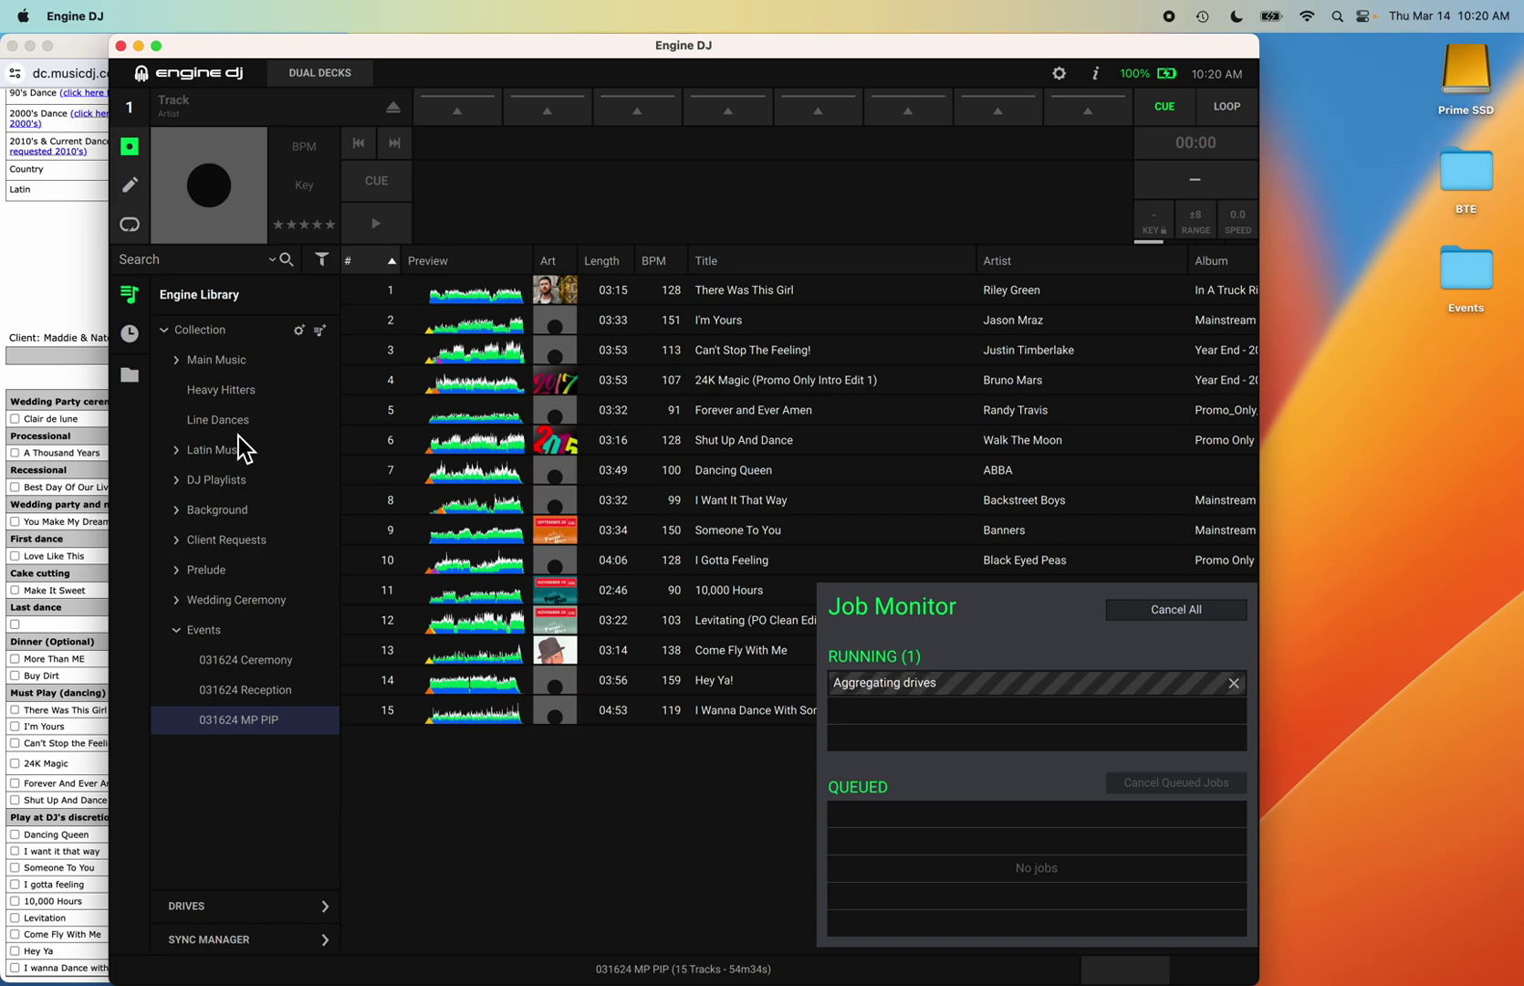
Browse the Main Music collection and the DJ Playlists folder in the sidebar.
{"action": "left_click", "coordinate": [177, 364]}
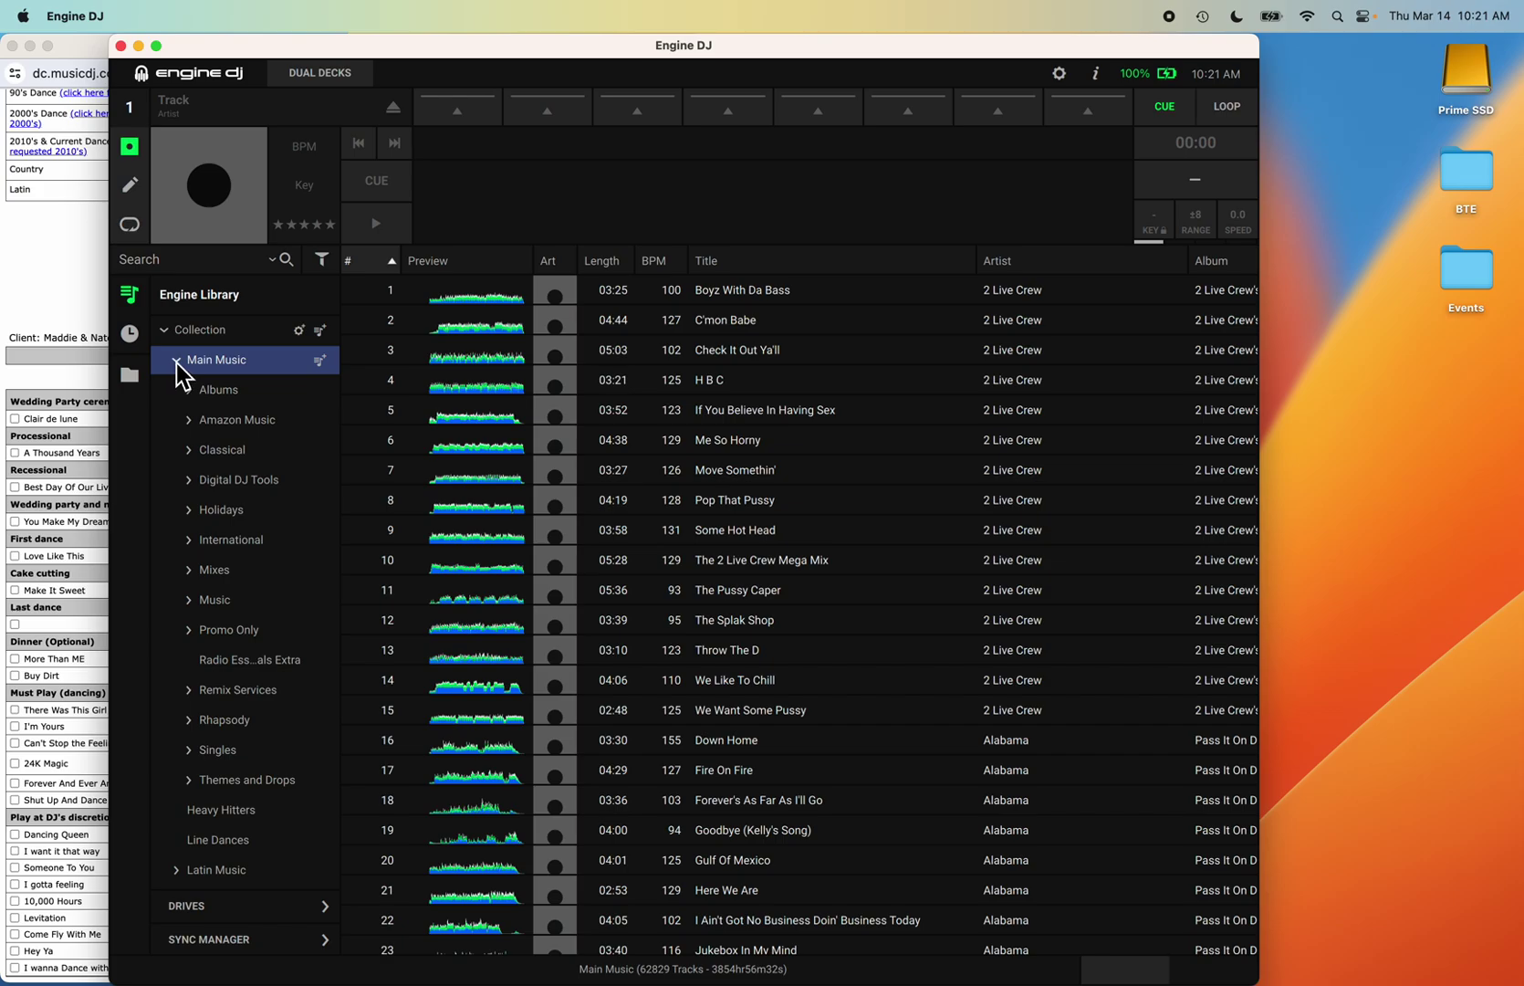
{"action": "left_click", "coordinate": [175, 362]}
{"action": "left_click", "coordinate": [177, 482]}
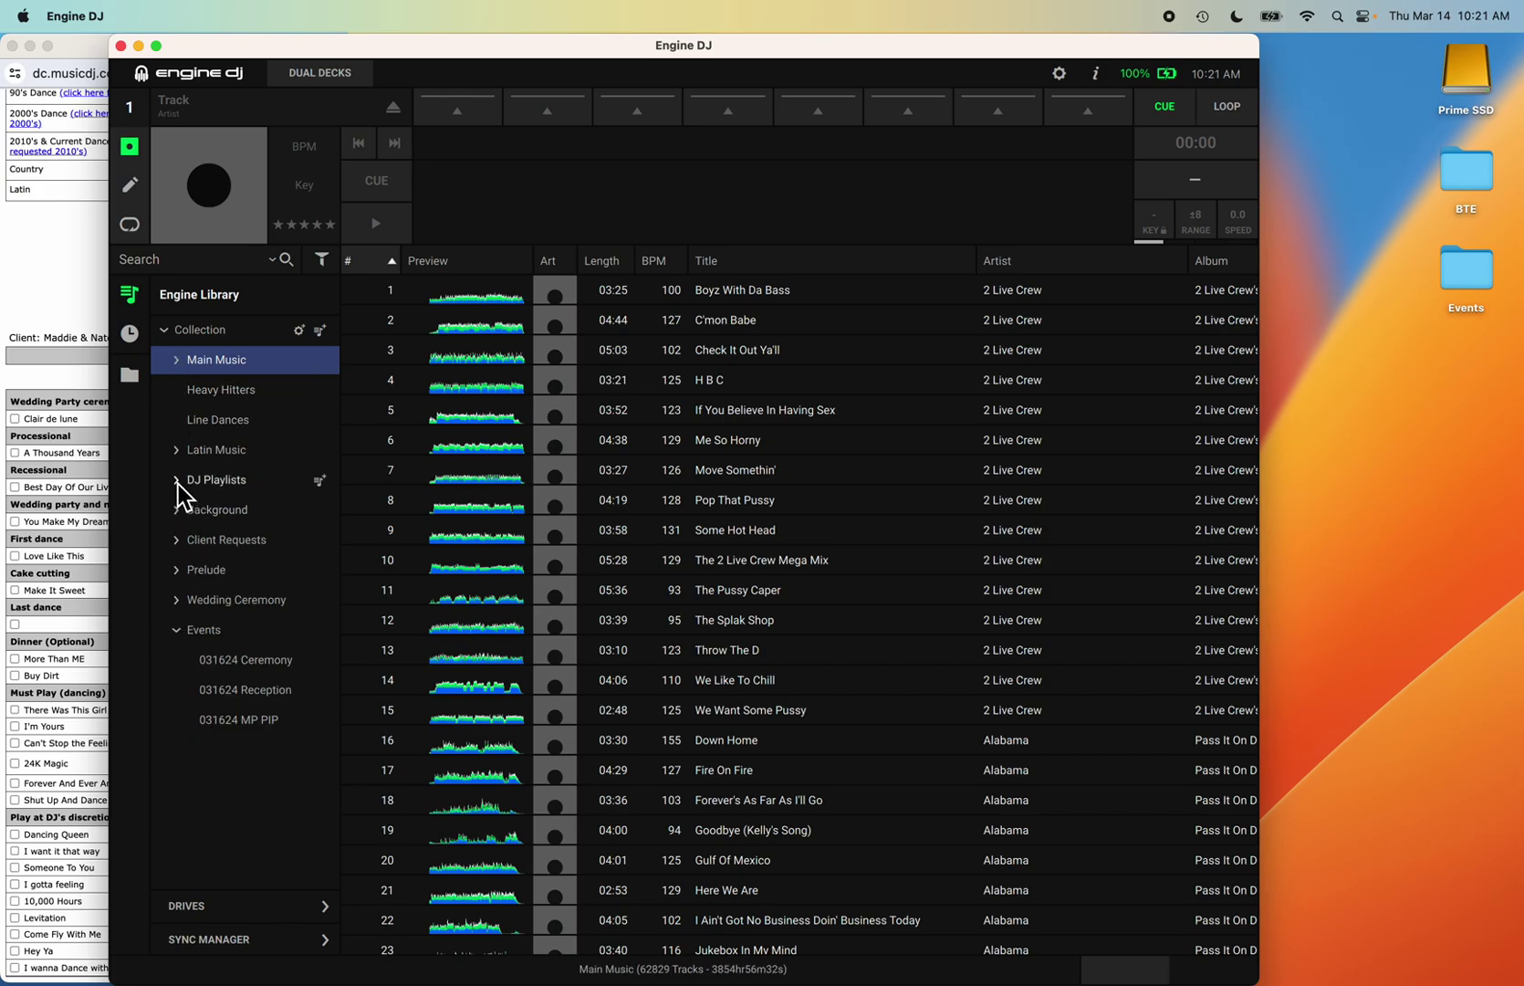
{"action": "scroll", "coordinate": [244, 758], "scroll_direction": "down", "scroll_amount": 4}
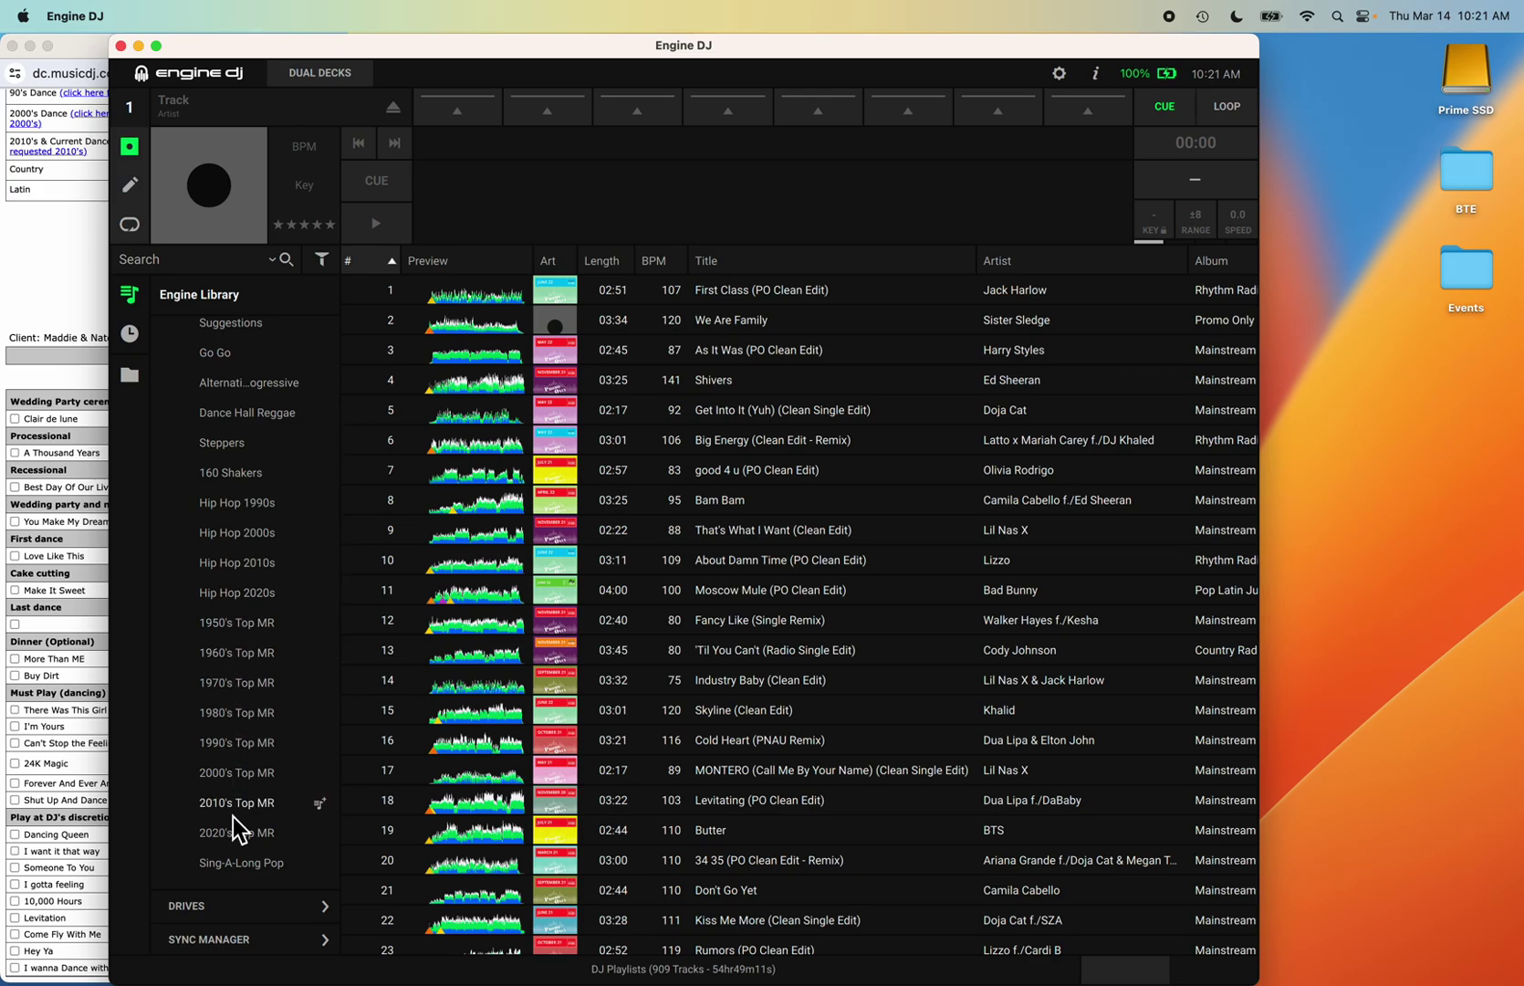
{"action": "scroll", "coordinate": [236, 421], "scroll_direction": "up", "scroll_amount": 2}
{"action": "scroll", "coordinate": [235, 415], "scroll_direction": "up", "scroll_amount": 2}
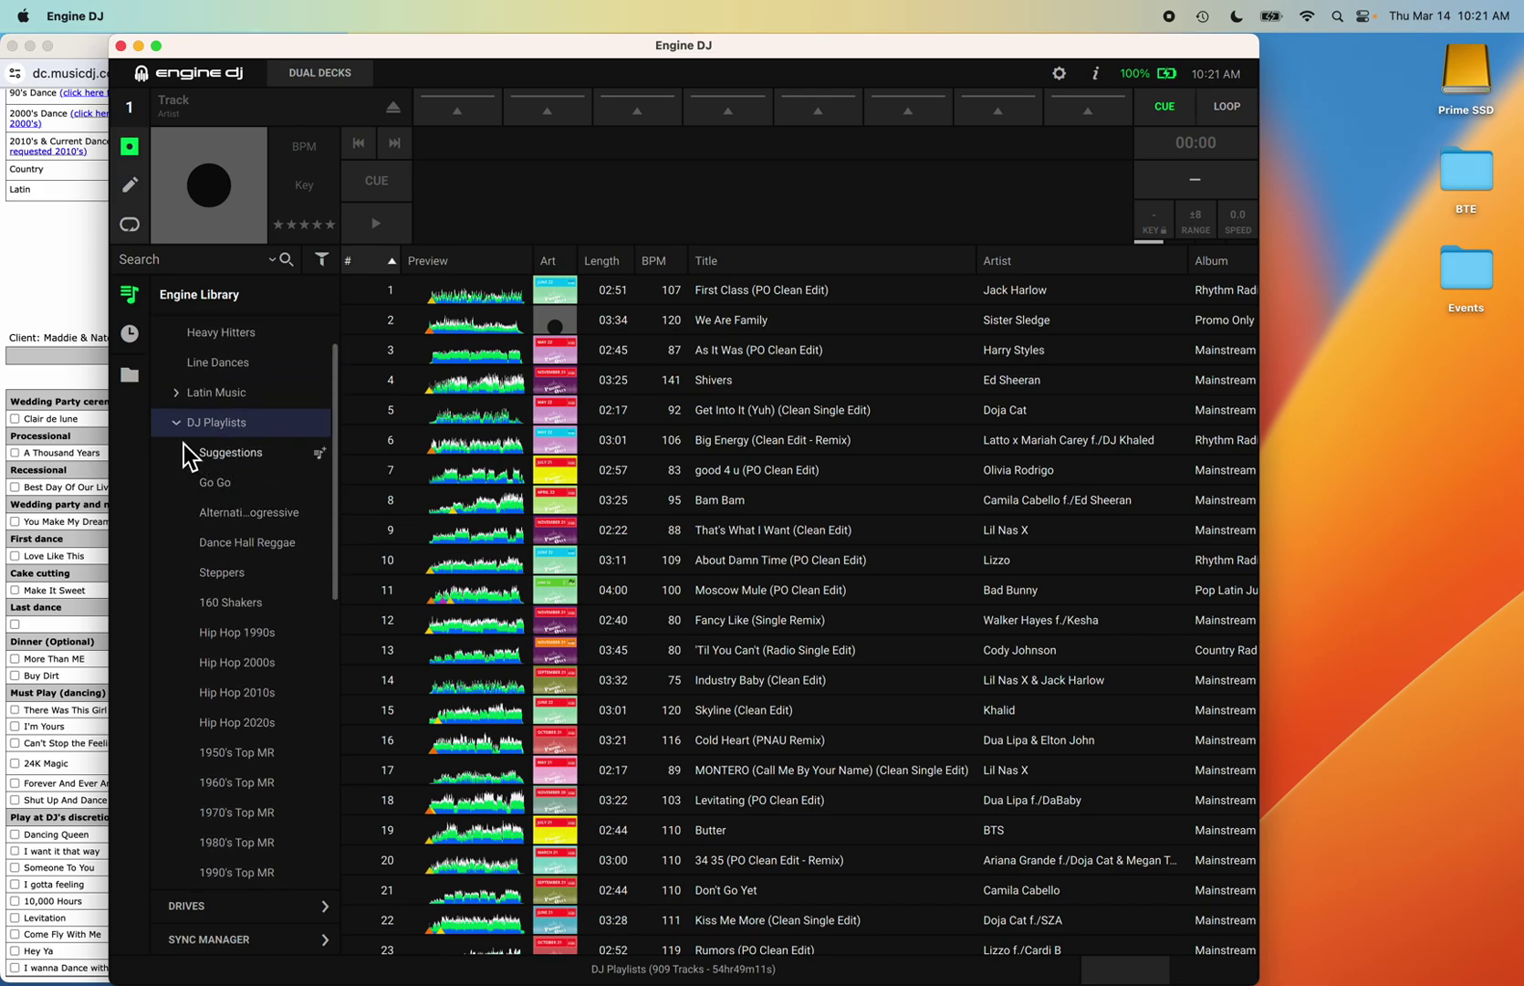
Collapse and re-expand the DJ Playlists folder, then check the running drive jobs.
{"action": "left_click", "coordinate": [177, 420]}
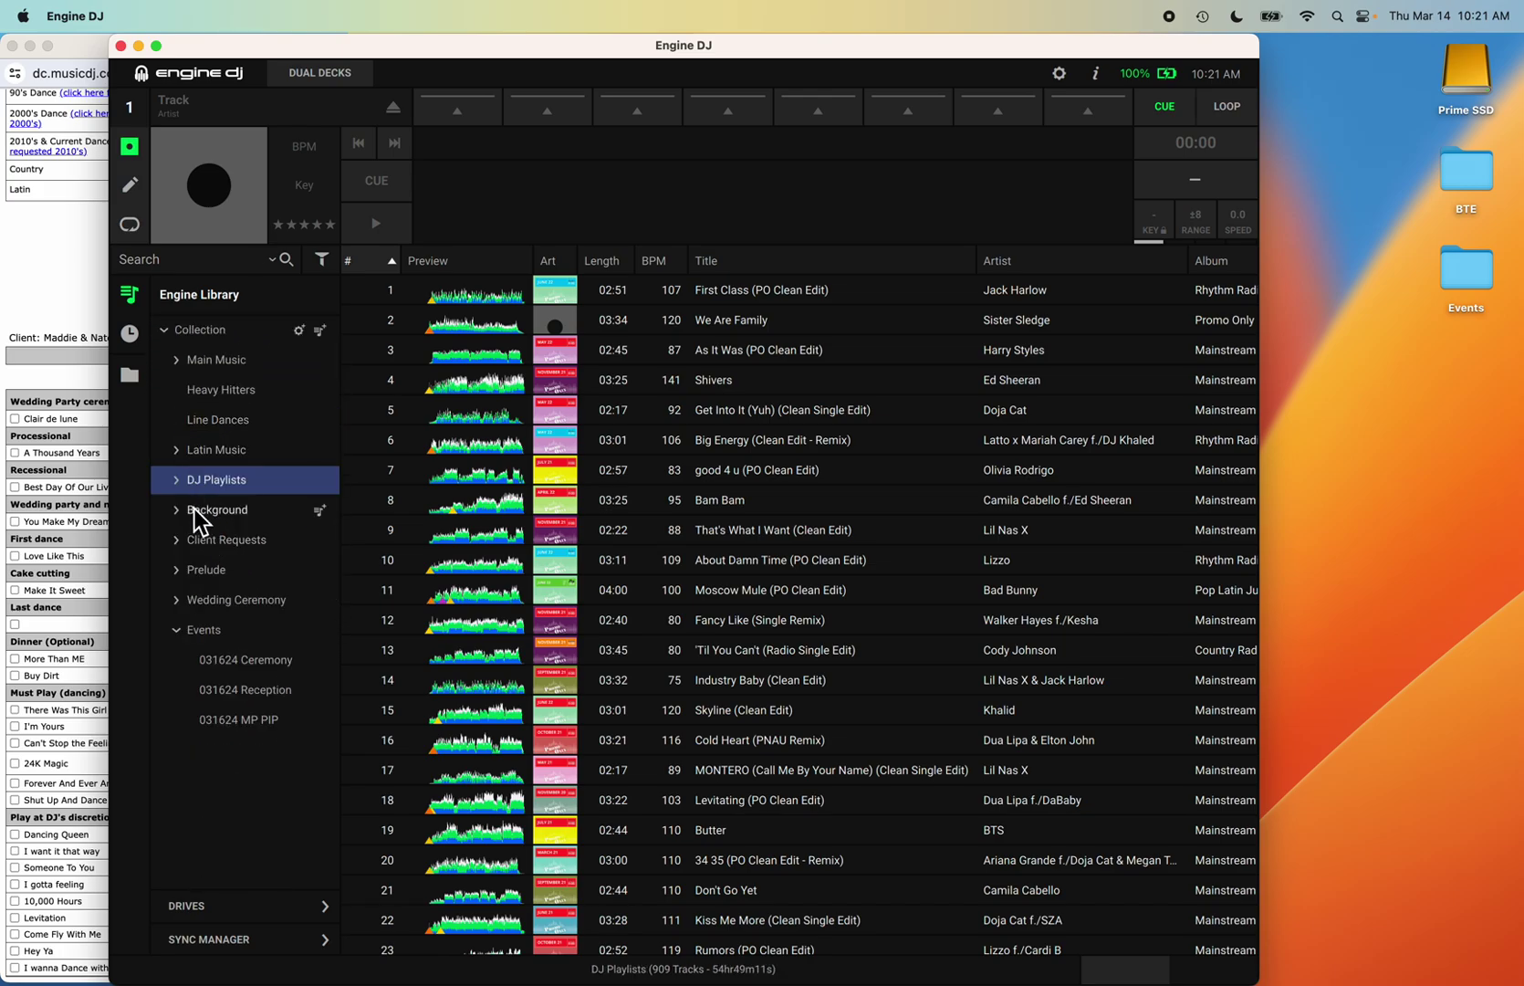
{"action": "left_click", "coordinate": [178, 481]}
{"action": "scroll", "coordinate": [248, 731], "scroll_direction": "down", "scroll_amount": 12}
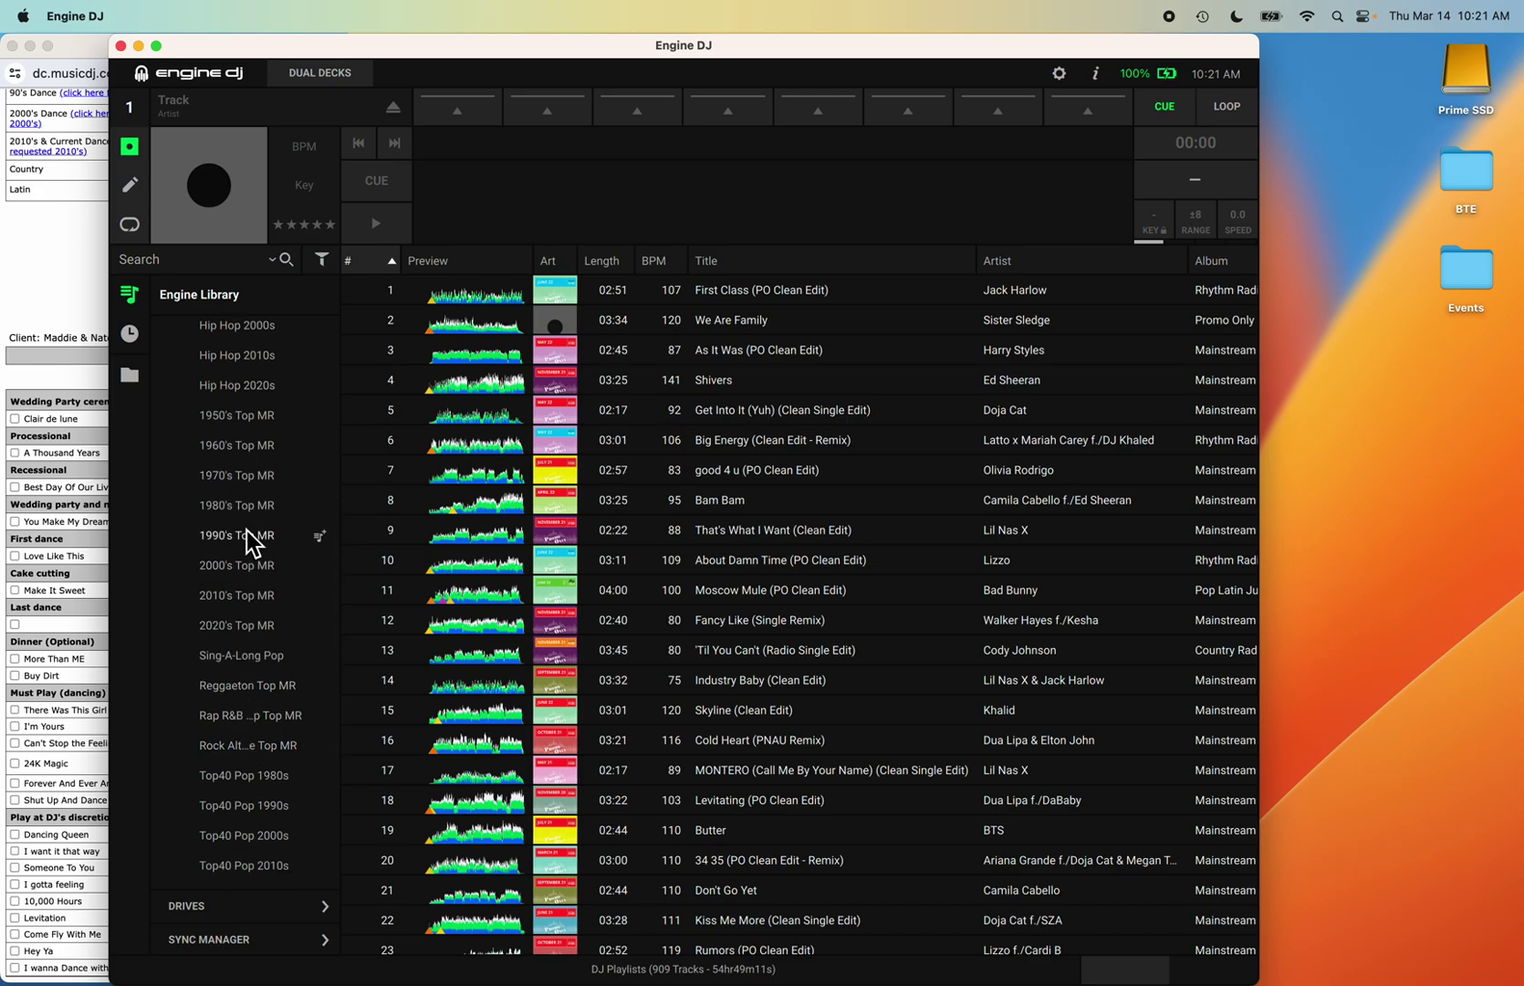
{"action": "scroll", "coordinate": [243, 591], "scroll_direction": "up", "scroll_amount": 12}
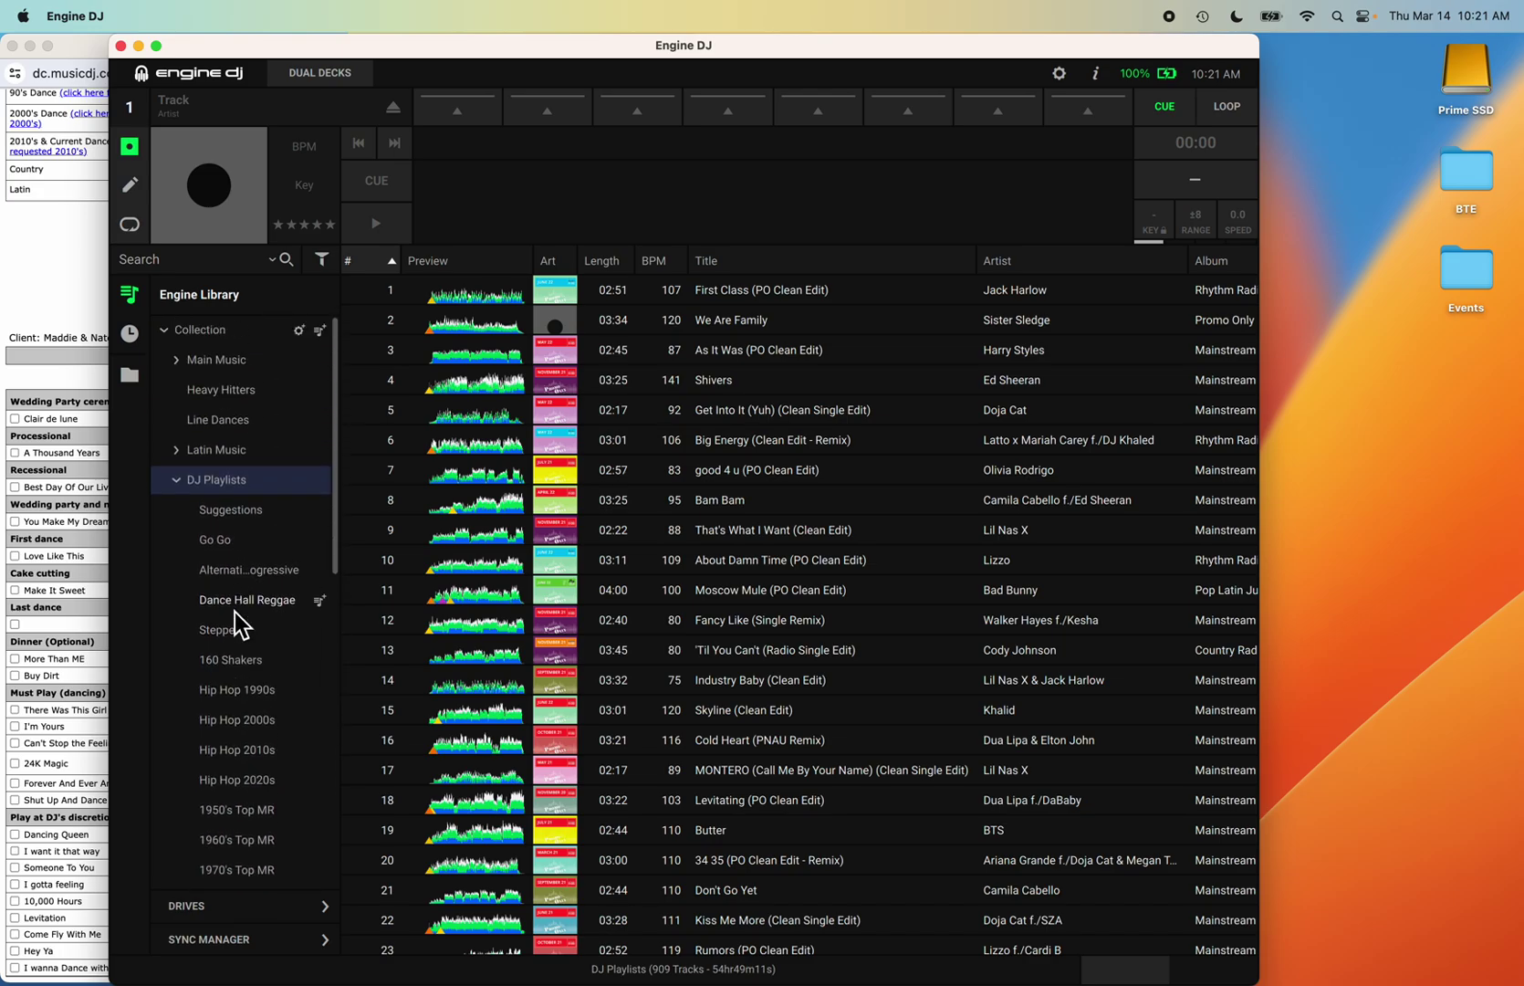
{"action": "left_click", "coordinate": [178, 483]}
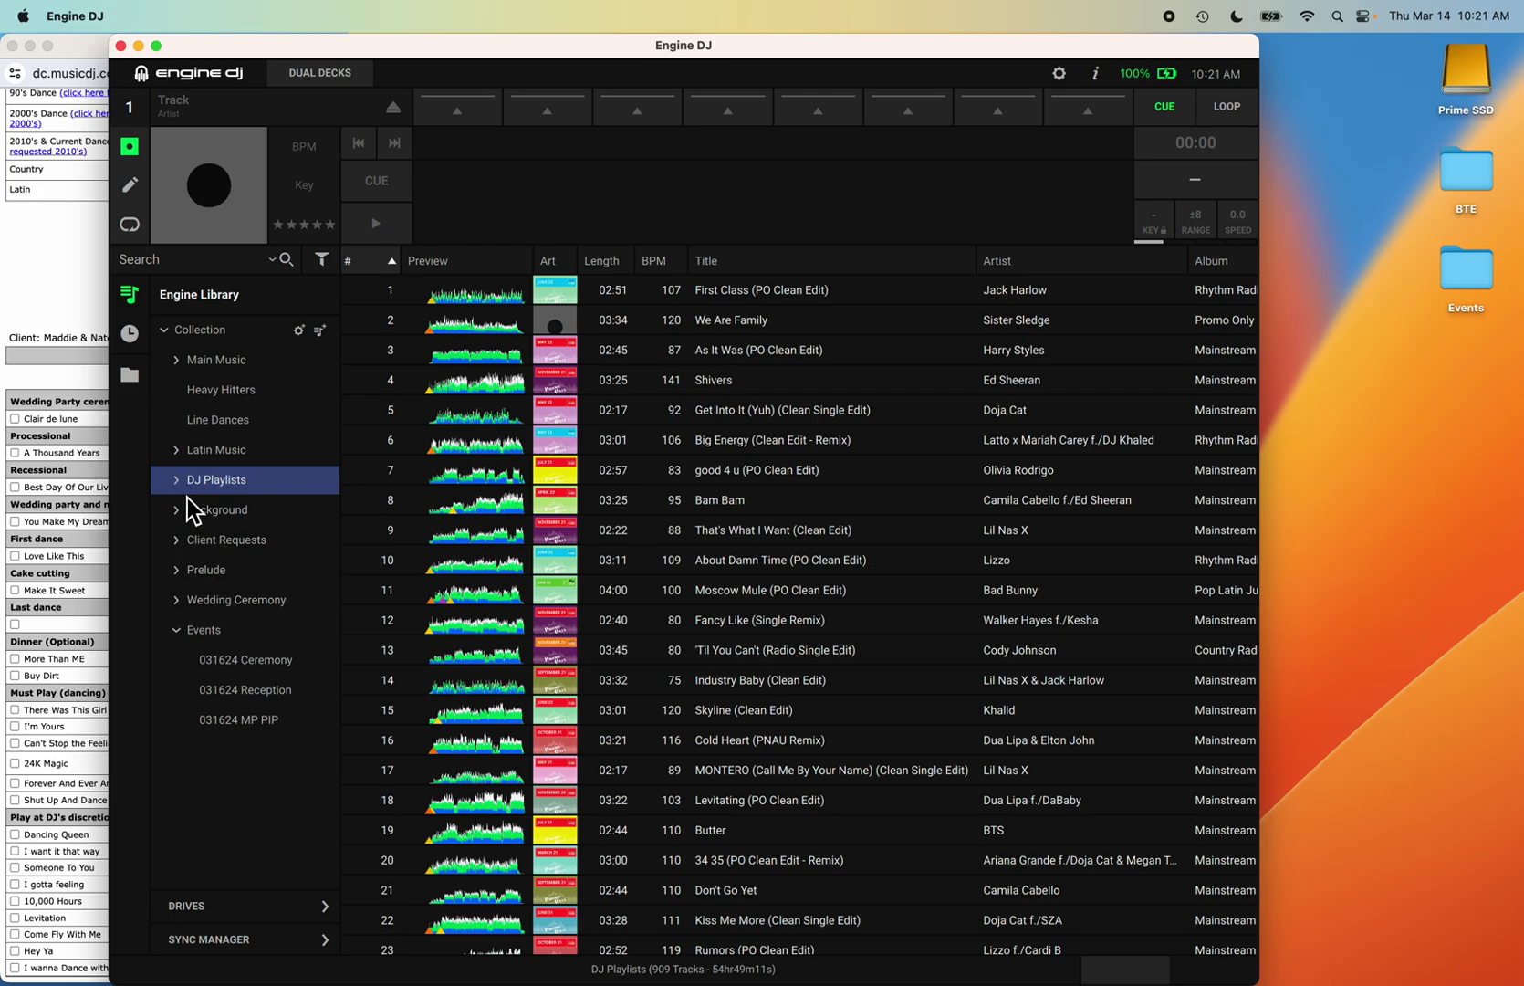
{"action": "left_click", "coordinate": [178, 483]}
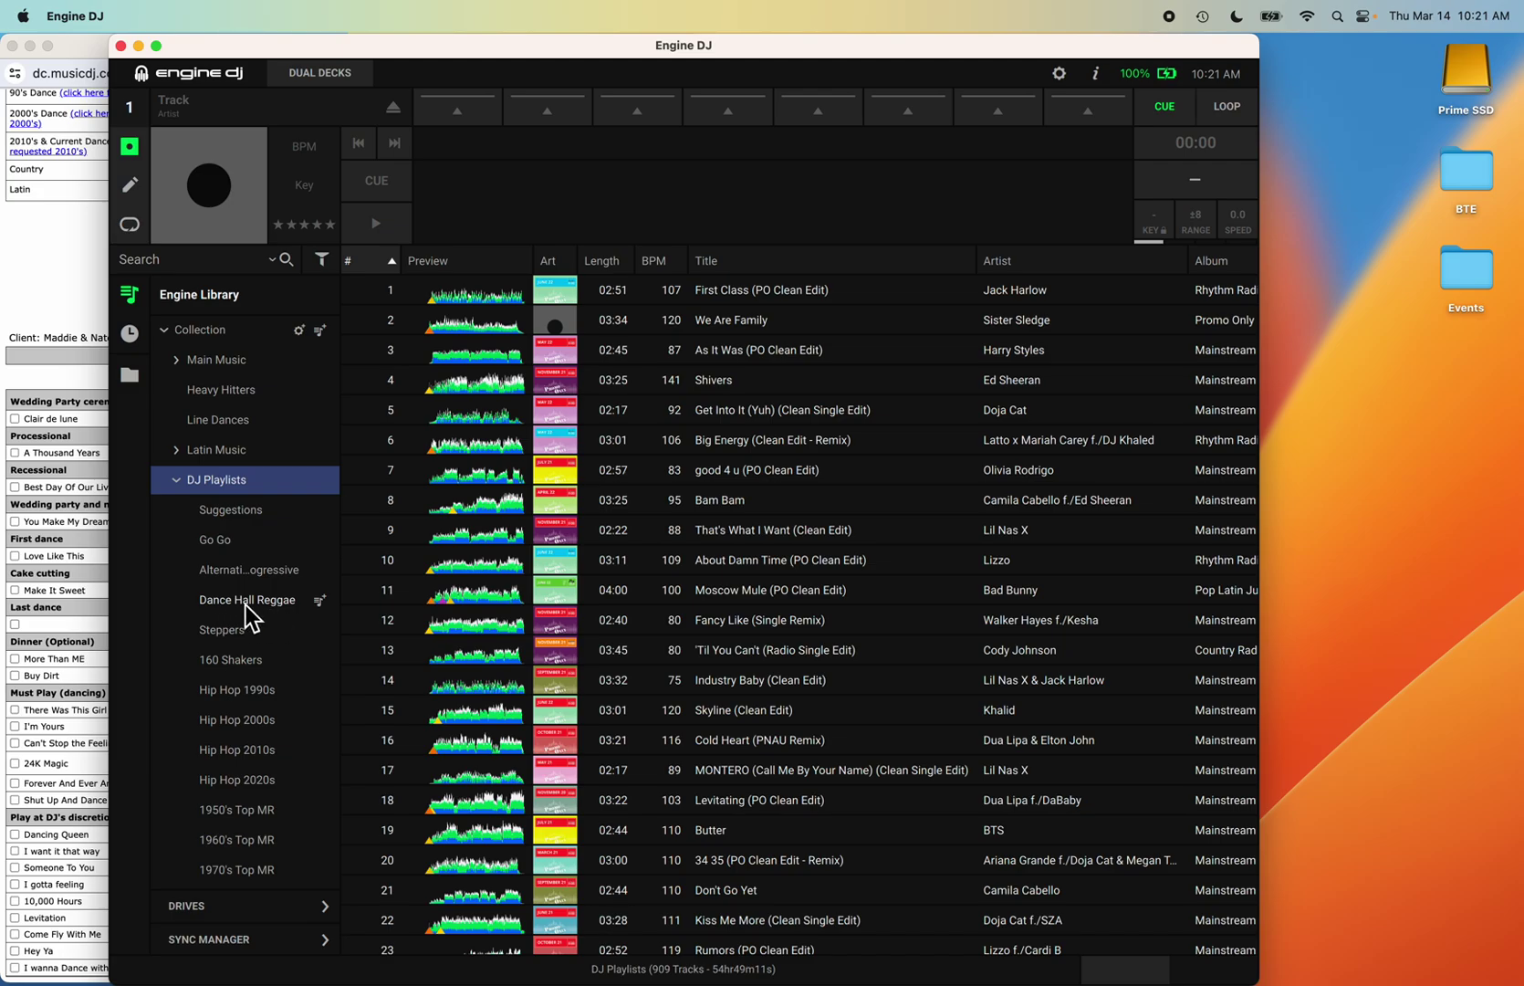
{"action": "left_click", "coordinate": [178, 482]}
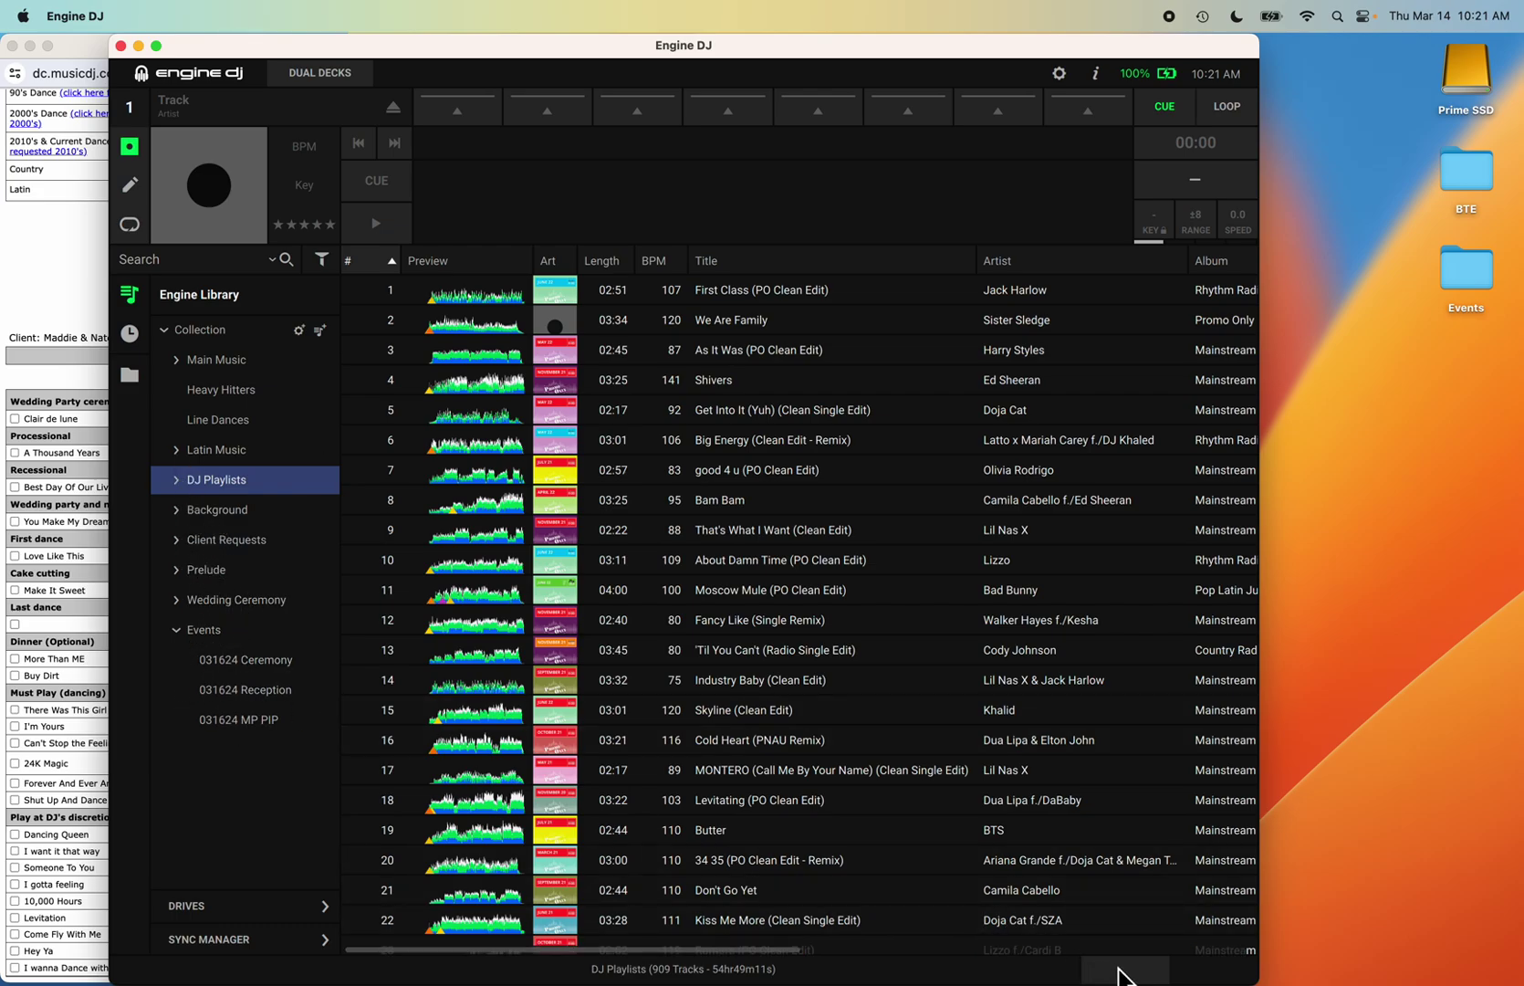
{"action": "left_click", "coordinate": [1121, 973]}
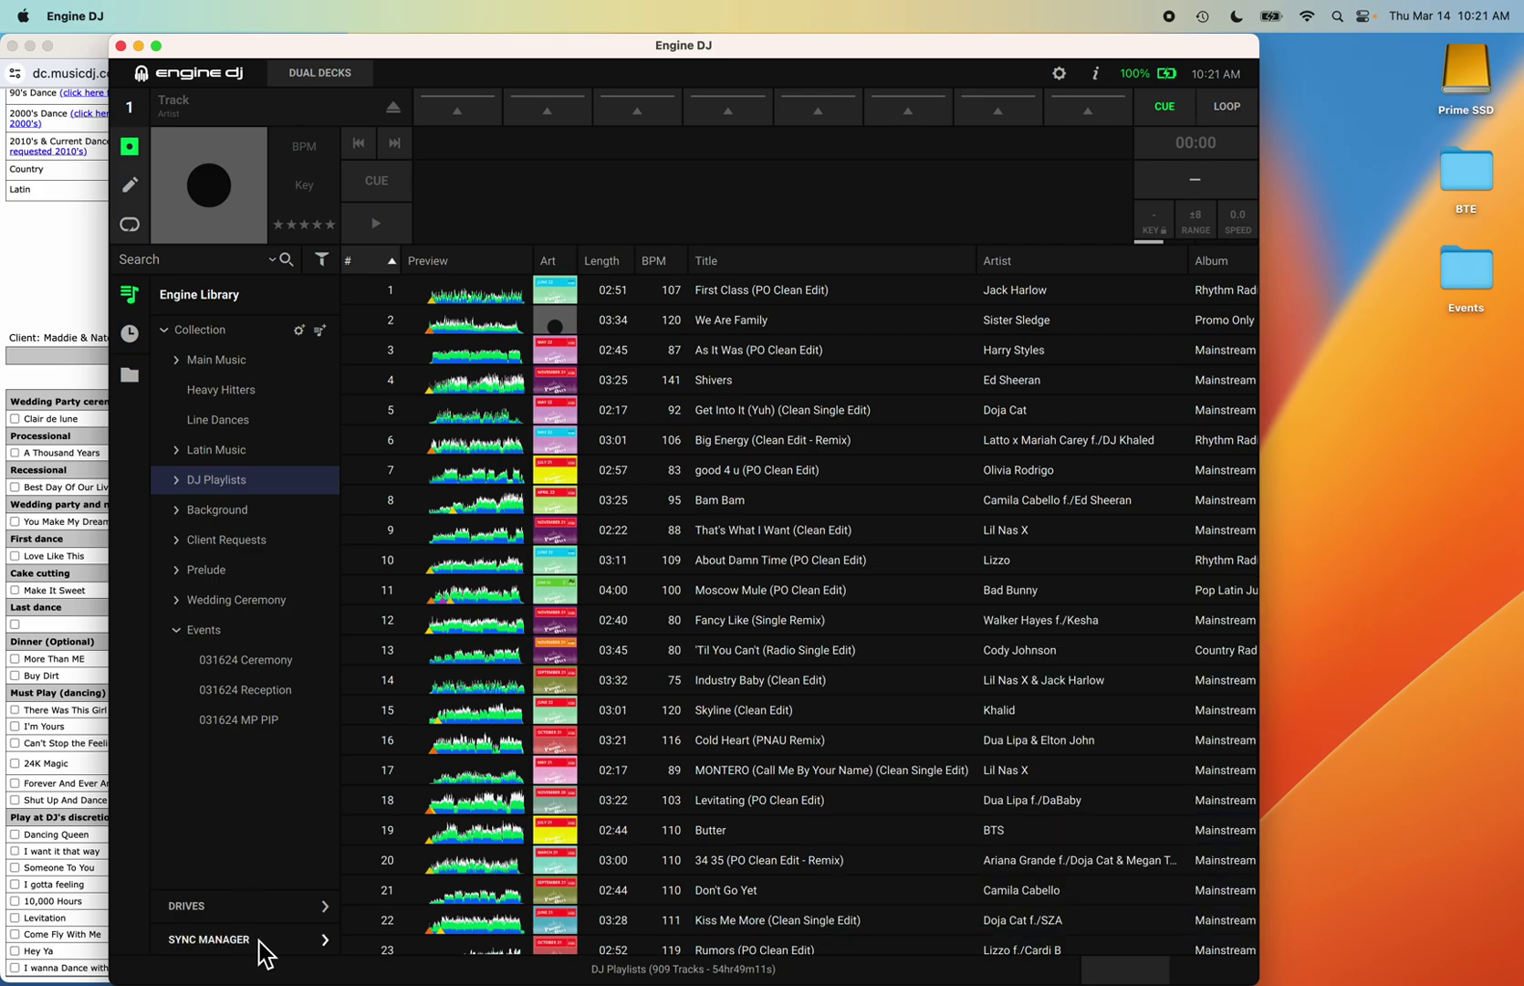
In the Sync Manager, collapse Main Music, Latin Music, DJ Playlists, Background, Prelude and Wedding Ceremony in the Prime SSD tree.
{"action": "left_click", "coordinate": [327, 942]}
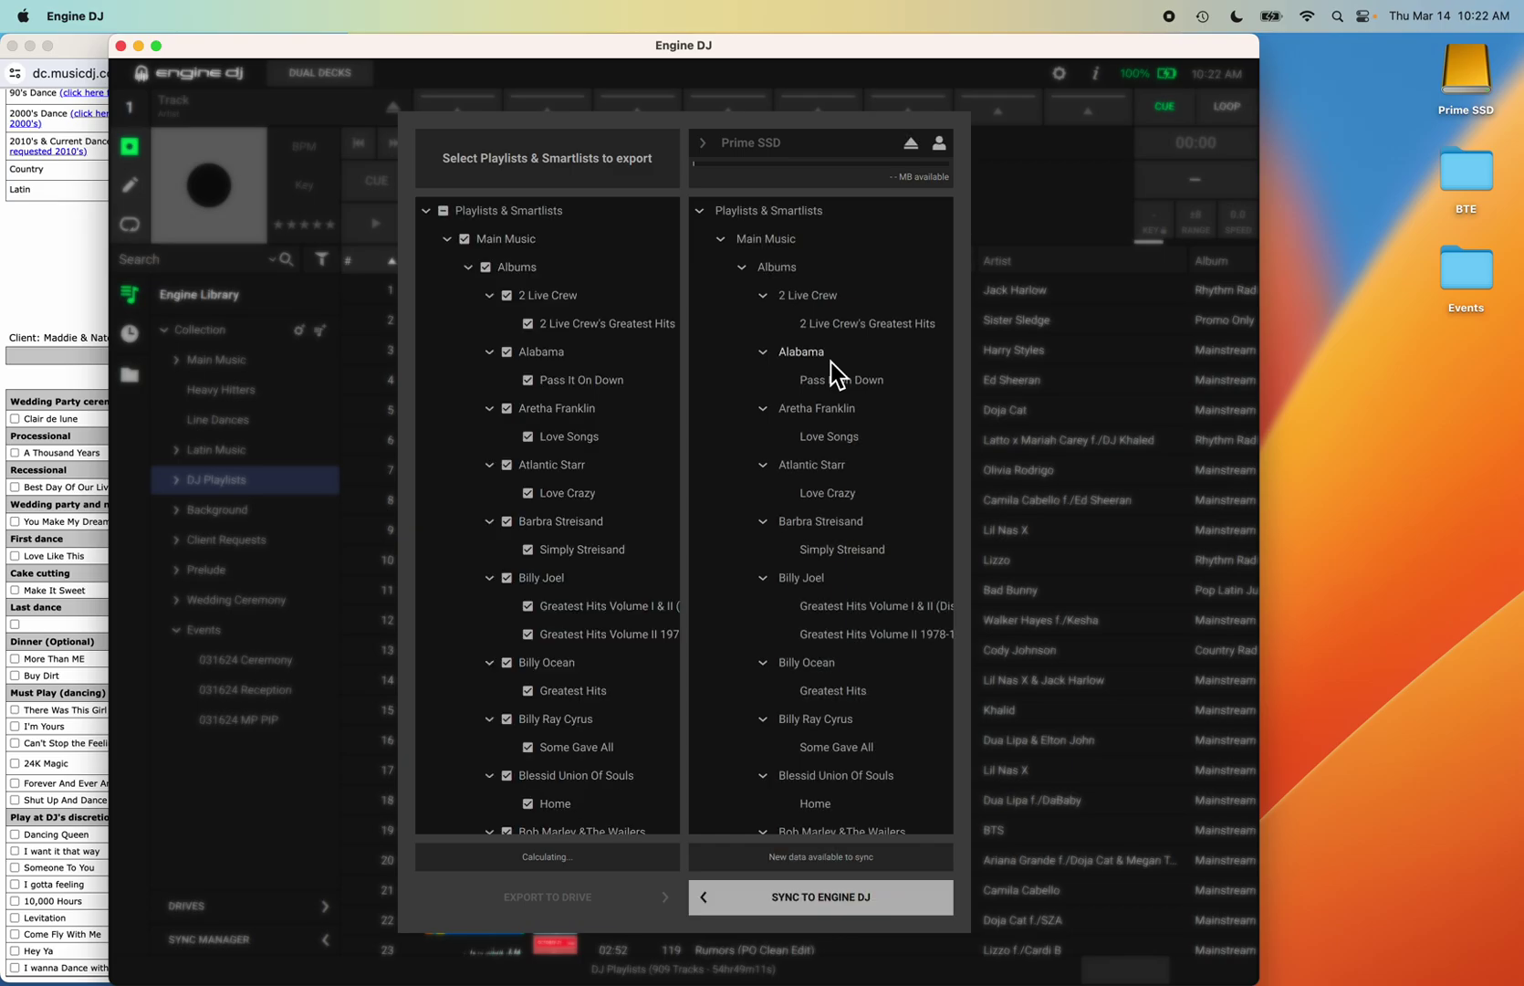
{"action": "left_click", "coordinate": [723, 239]}
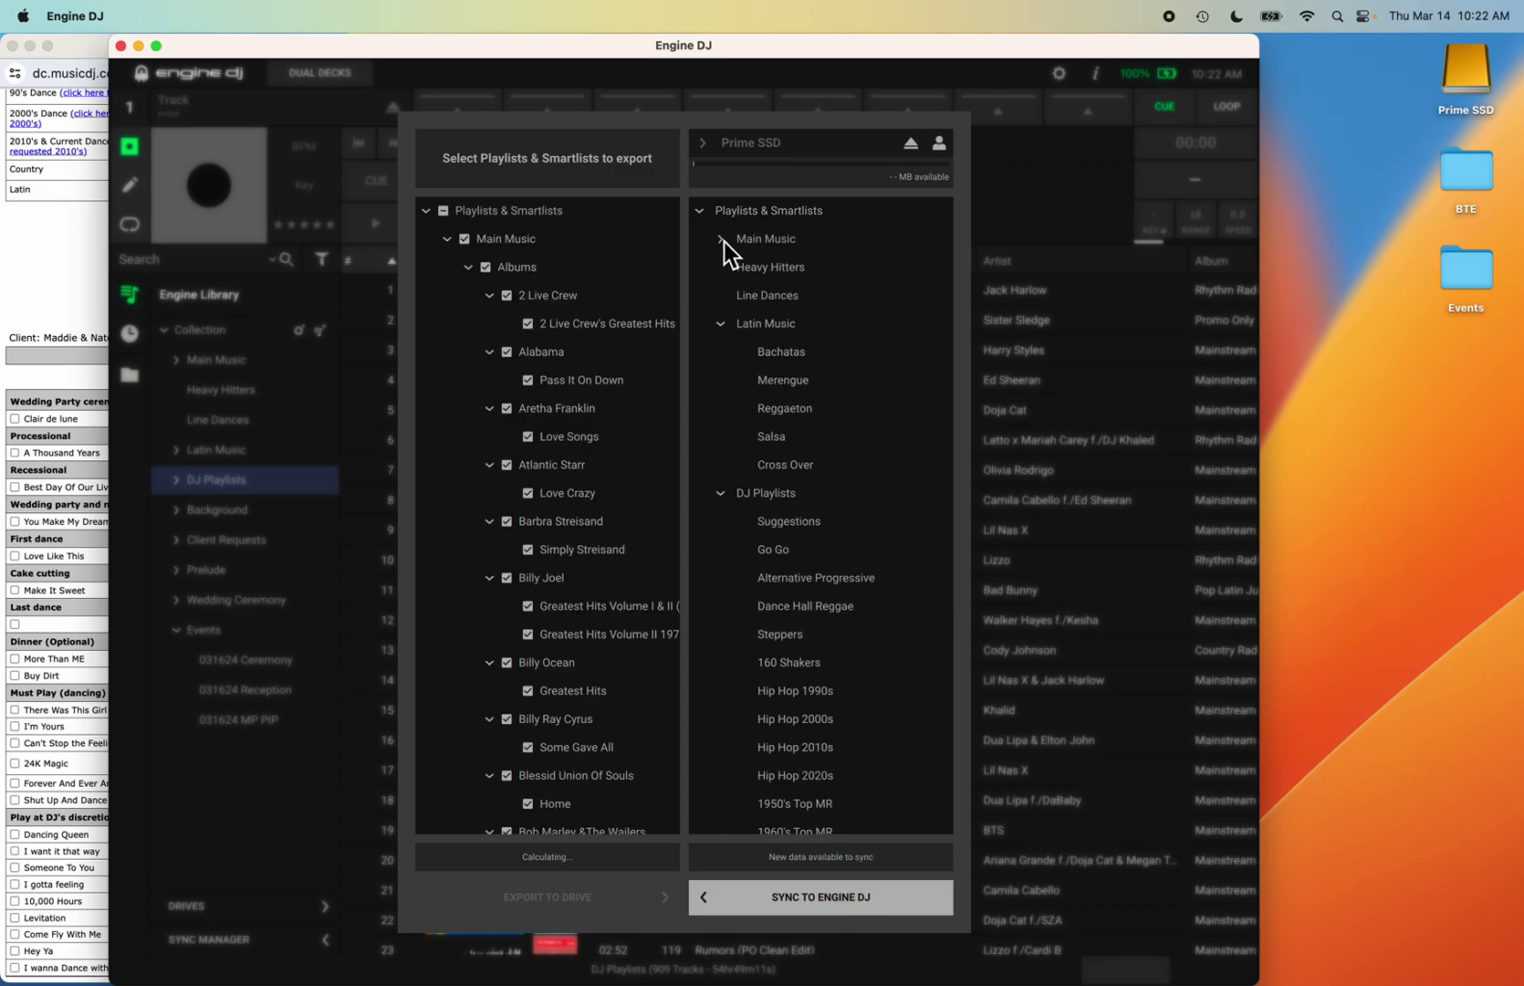
{"action": "left_click", "coordinate": [721, 324]}
{"action": "left_click", "coordinate": [721, 352]}
{"action": "left_click", "coordinate": [721, 380]}
{"action": "left_click", "coordinate": [722, 410]}
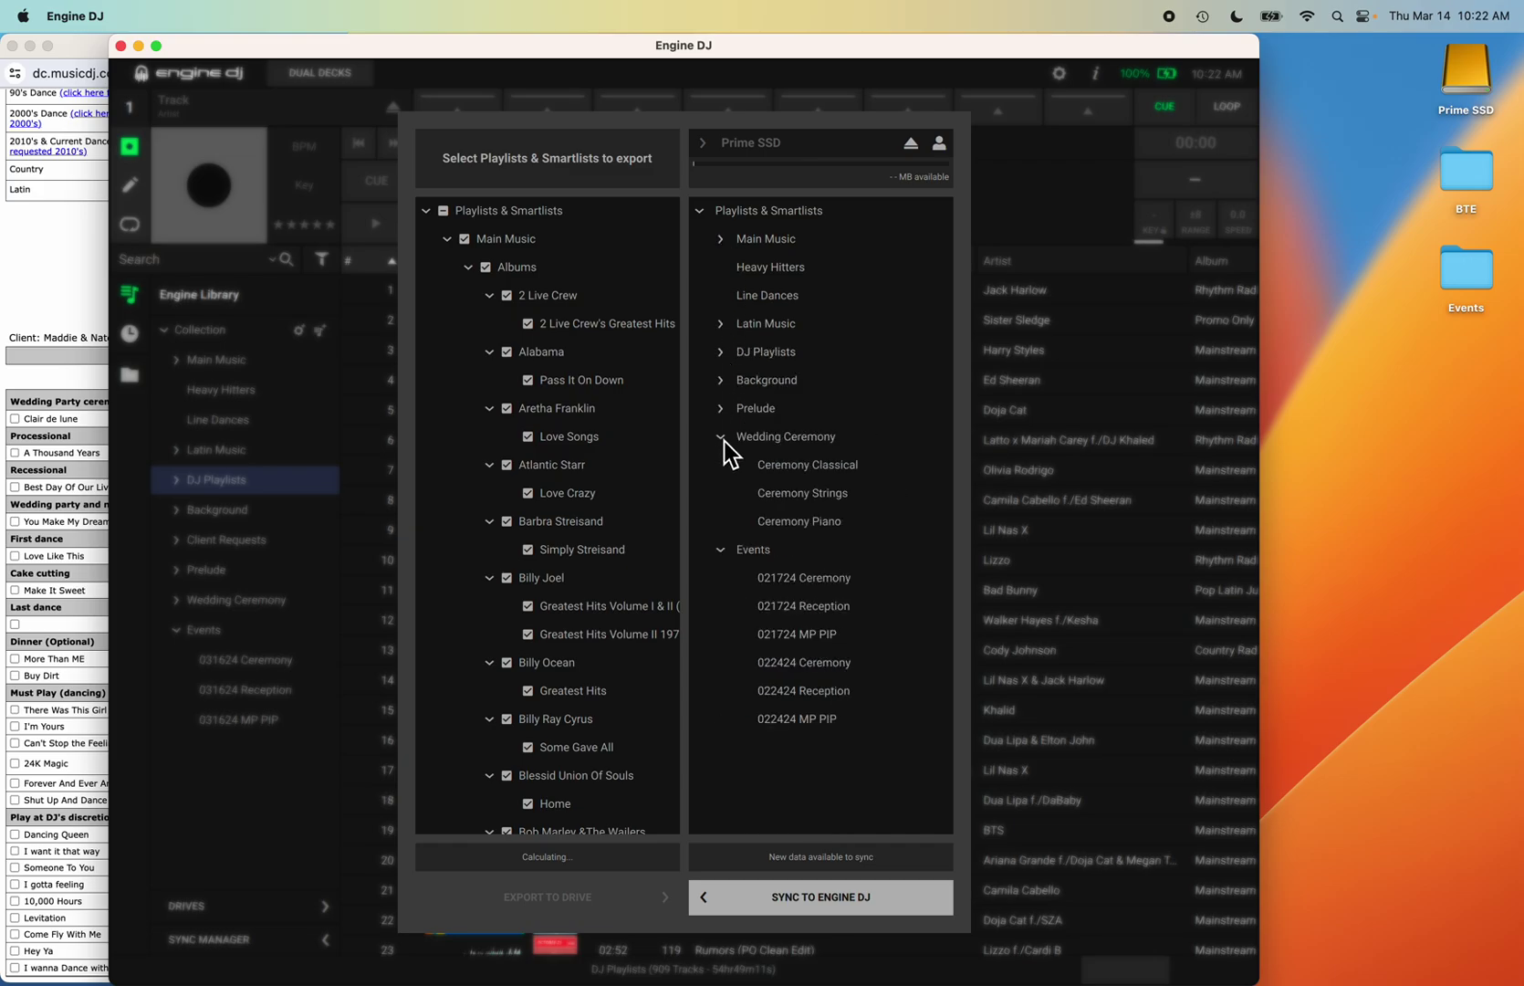
{"action": "left_click", "coordinate": [723, 439]}
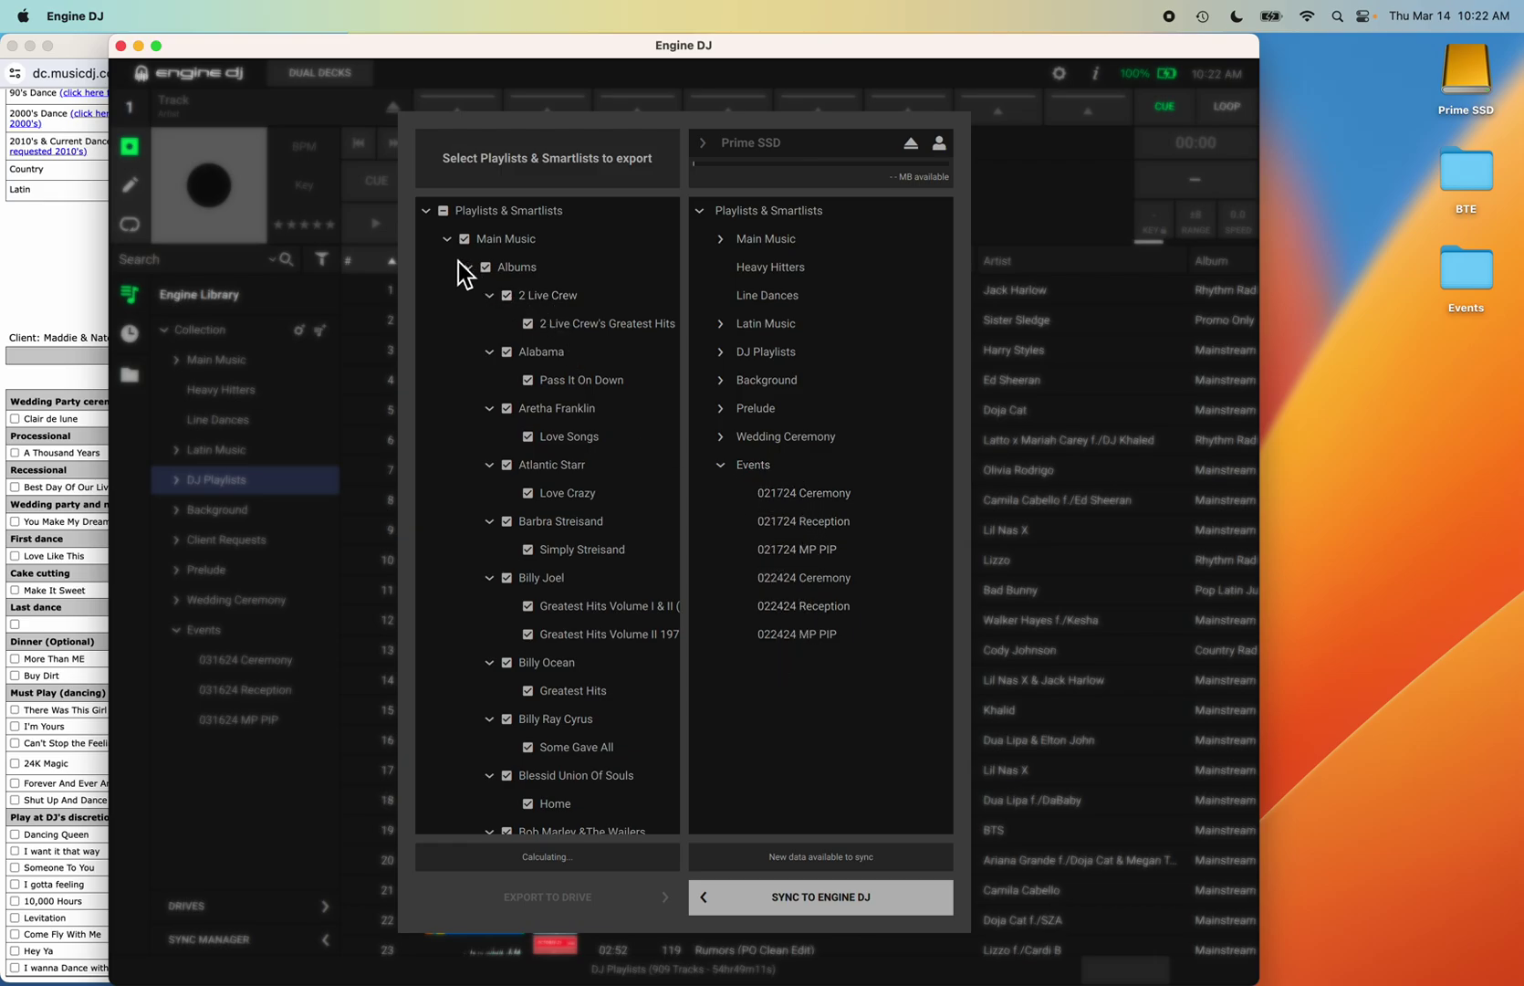
Collapse Main Music, Latin Music, DJ Playlists, Background and Prelude in the export selection tree.
{"action": "left_click", "coordinate": [449, 240]}
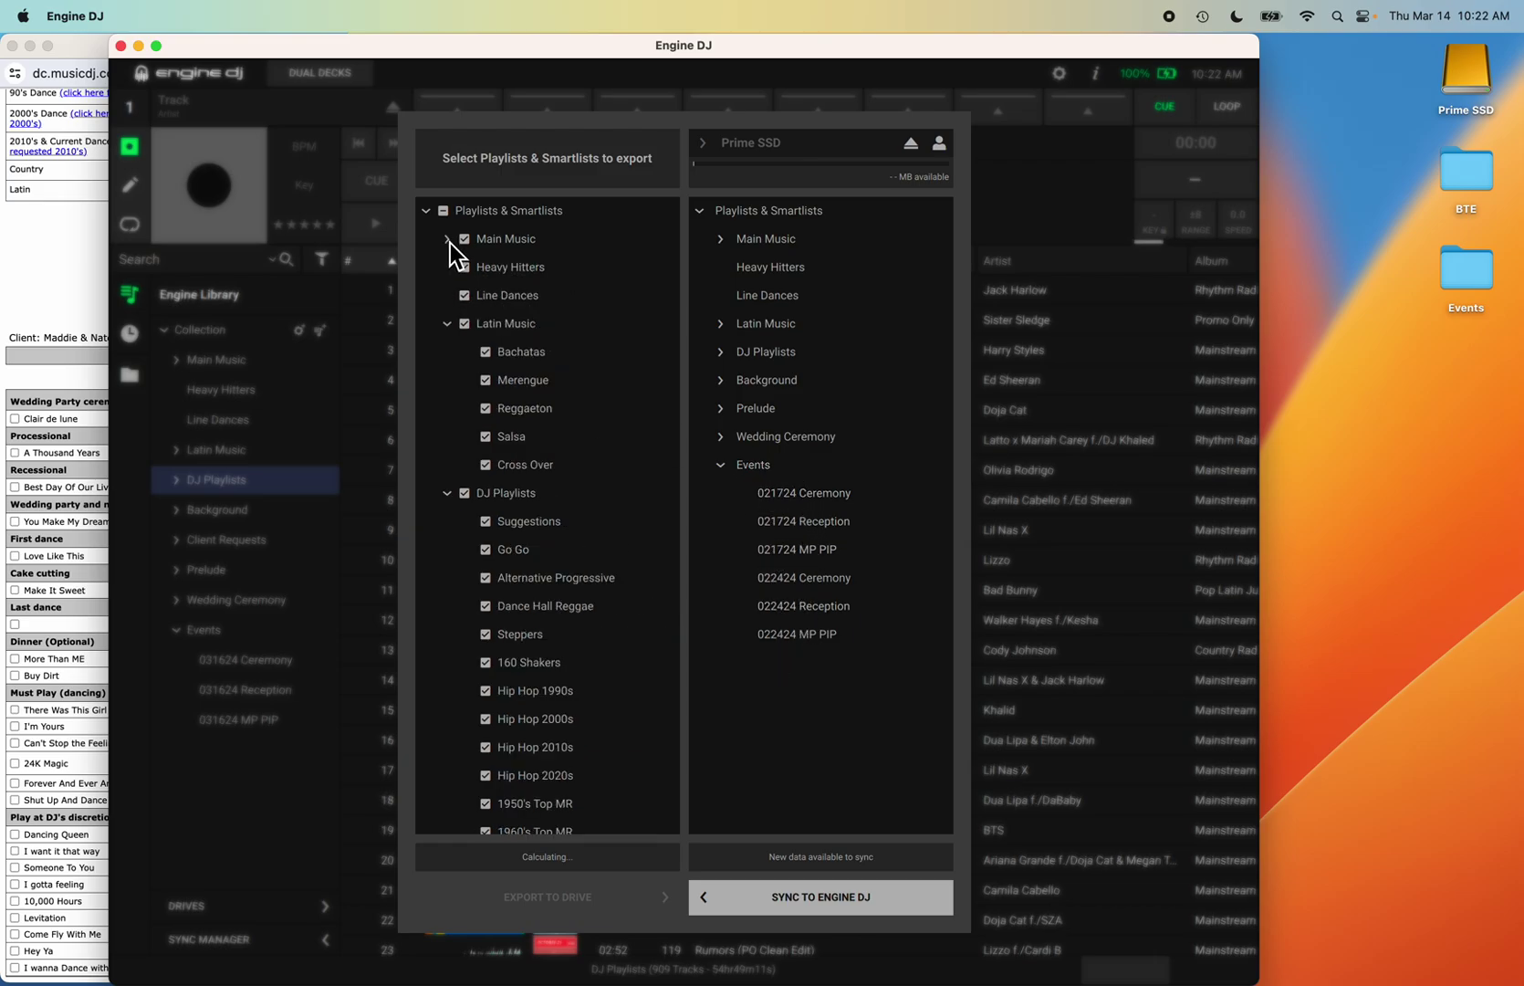
{"action": "left_click", "coordinate": [451, 327]}
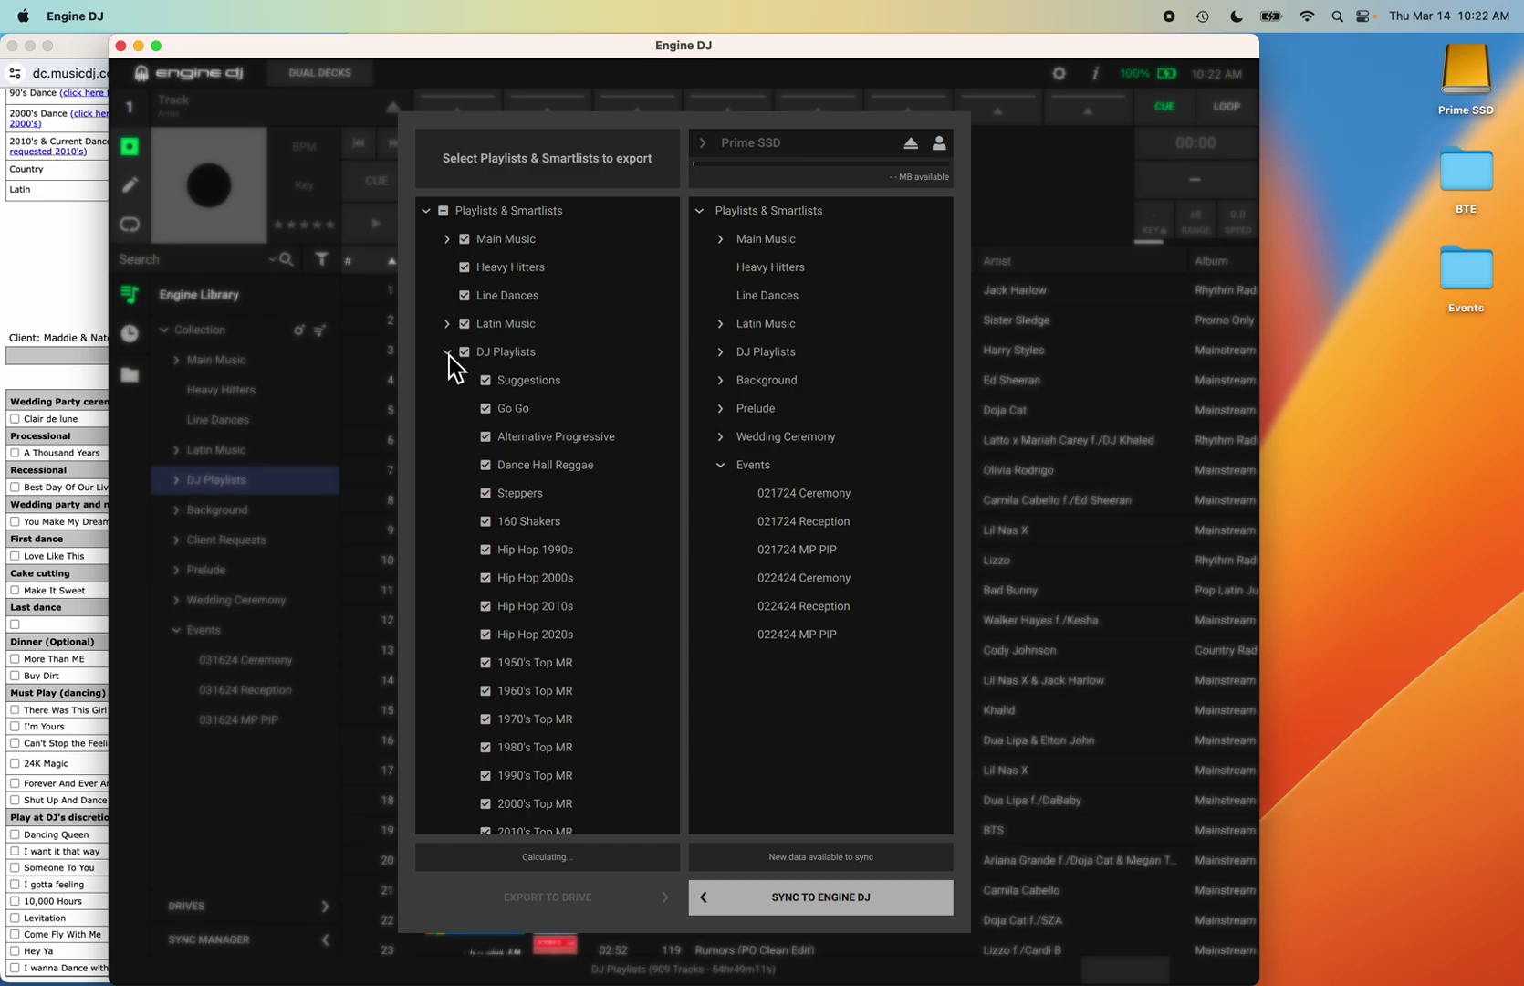
{"action": "left_click", "coordinate": [449, 353]}
{"action": "left_click", "coordinate": [448, 382]}
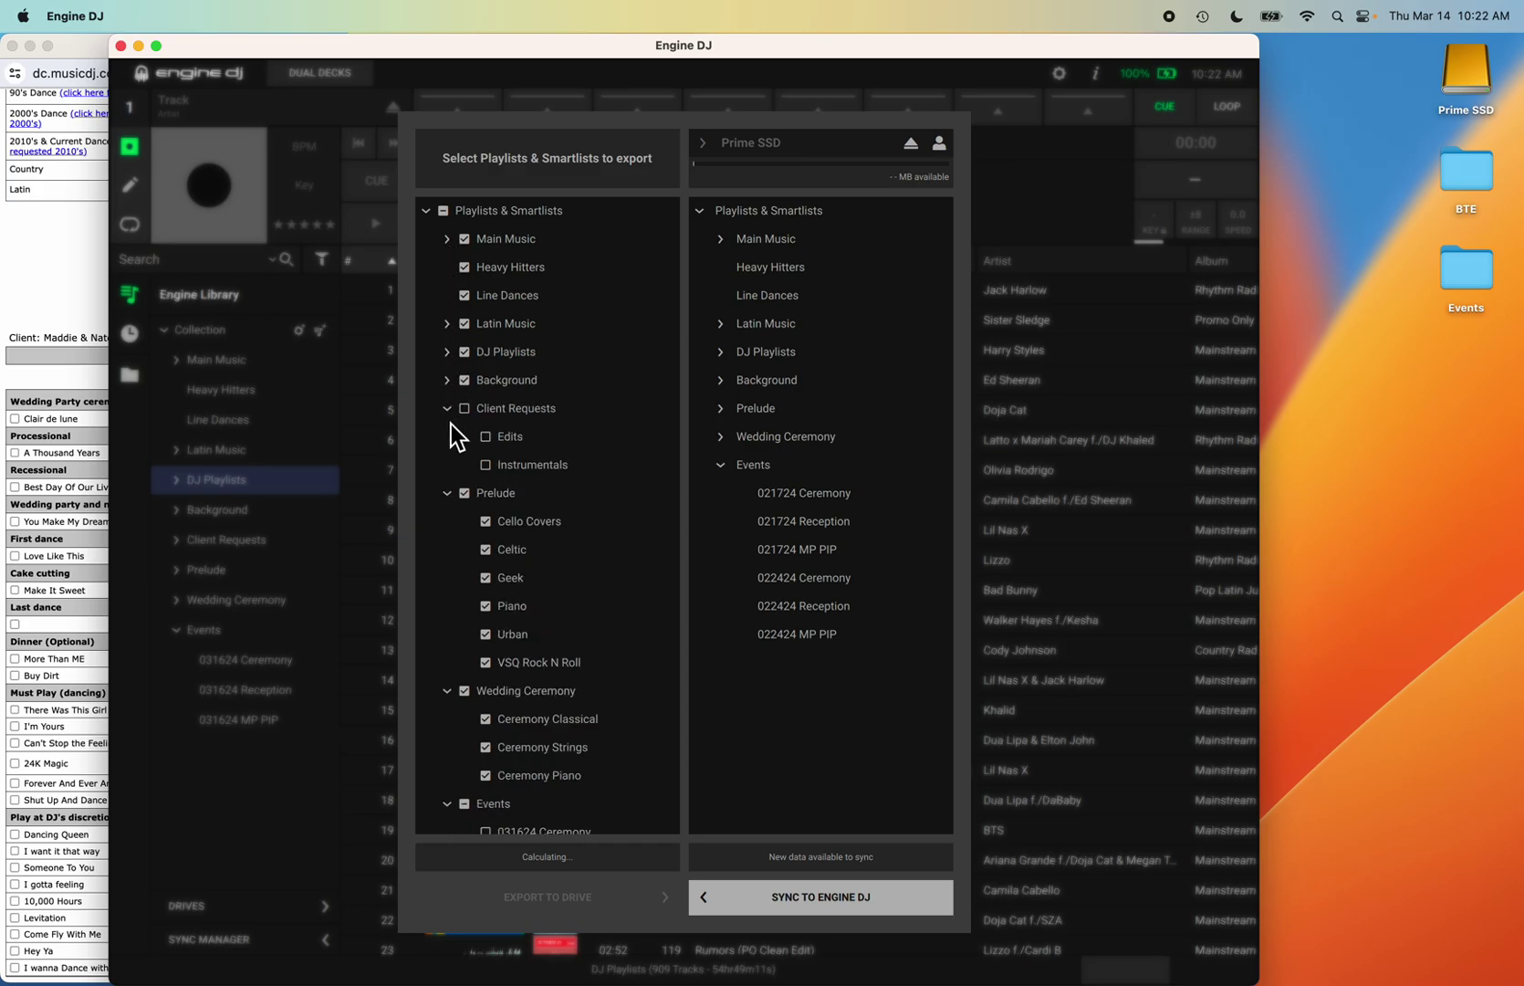
{"action": "left_click", "coordinate": [448, 494]}
{"action": "left_click", "coordinate": [449, 527]}
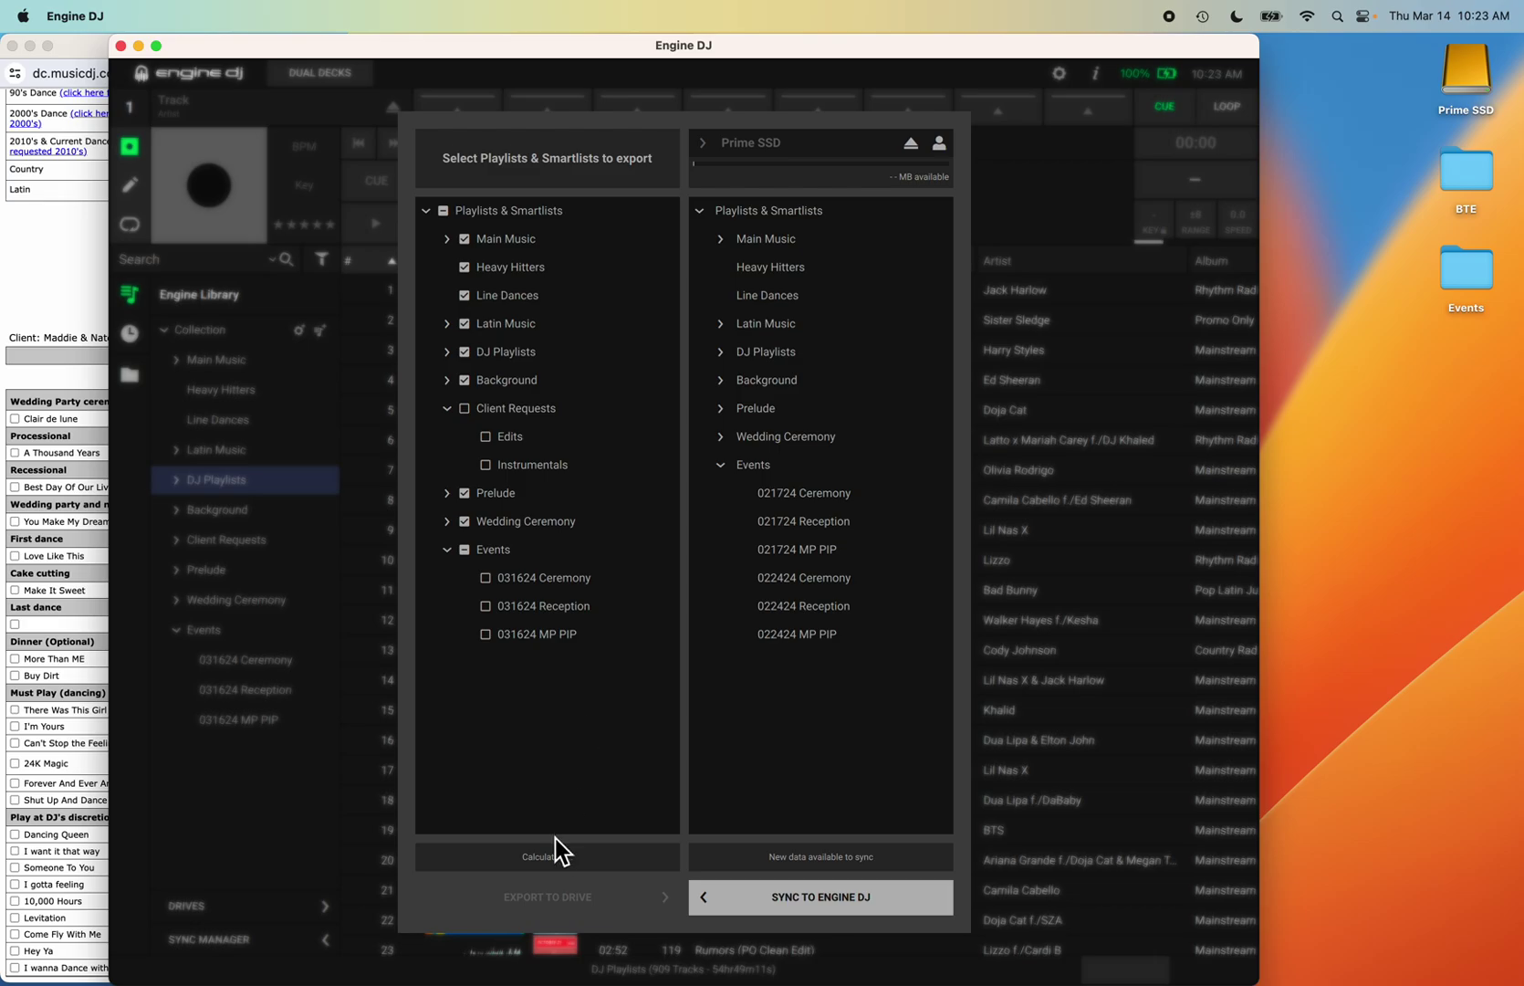
Check and recalculate the export selection size, then close the Sync Manager back to the library.
{"action": "left_click", "coordinate": [602, 853]}
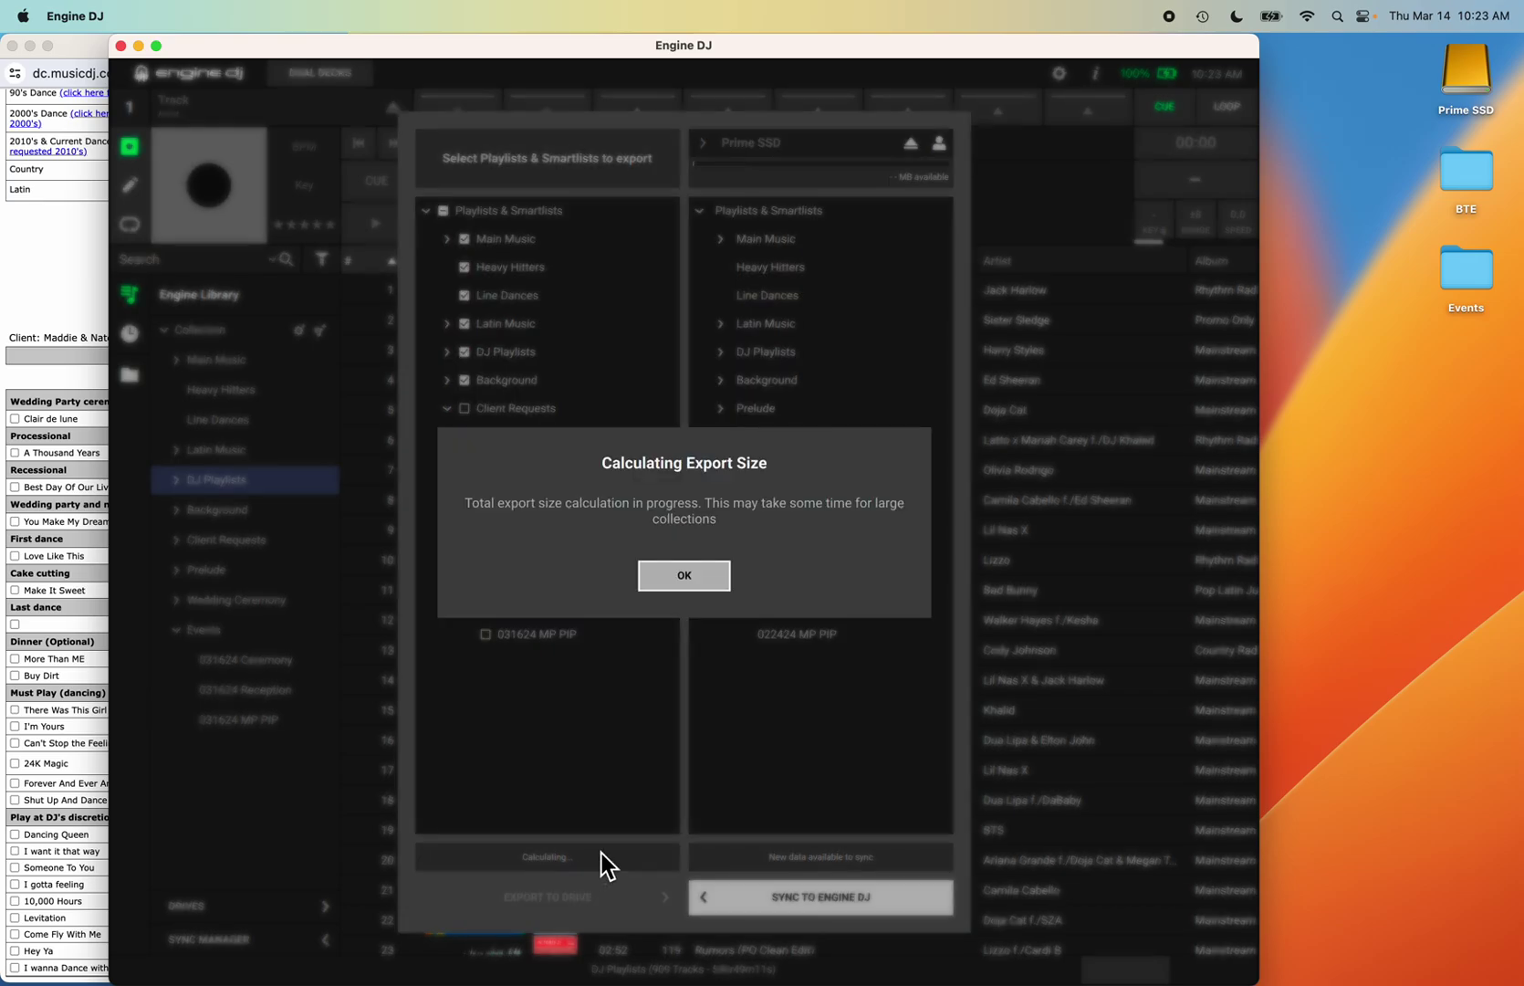
{"action": "left_click", "coordinate": [685, 577]}
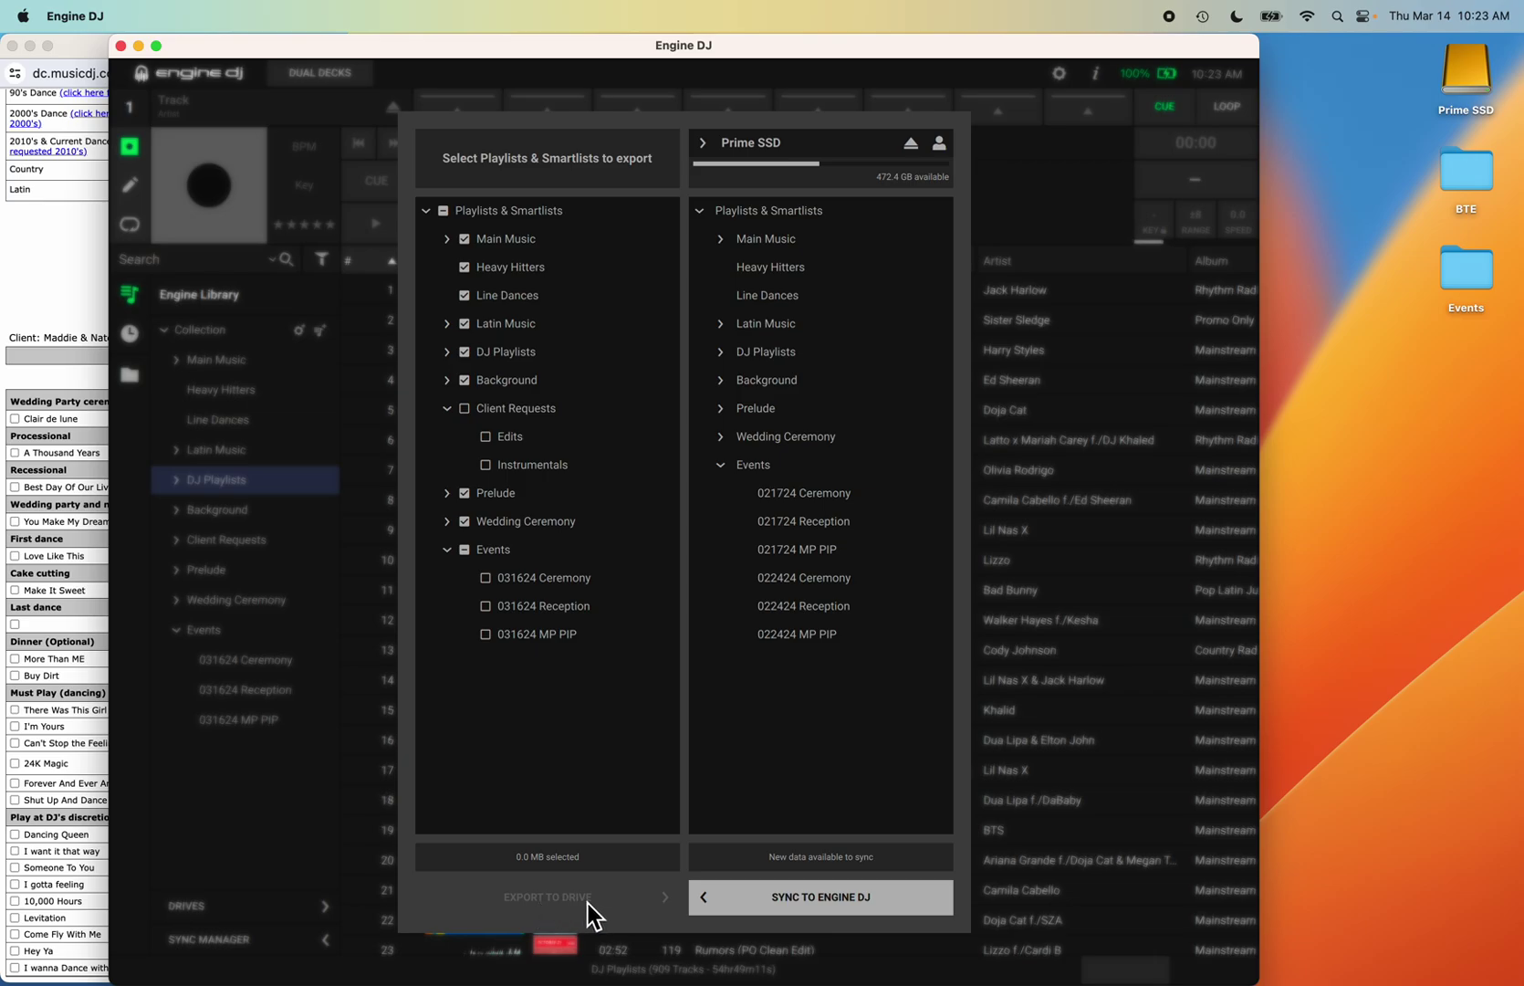
{"action": "left_click", "coordinate": [491, 583]}
{"action": "left_click", "coordinate": [340, 723]}
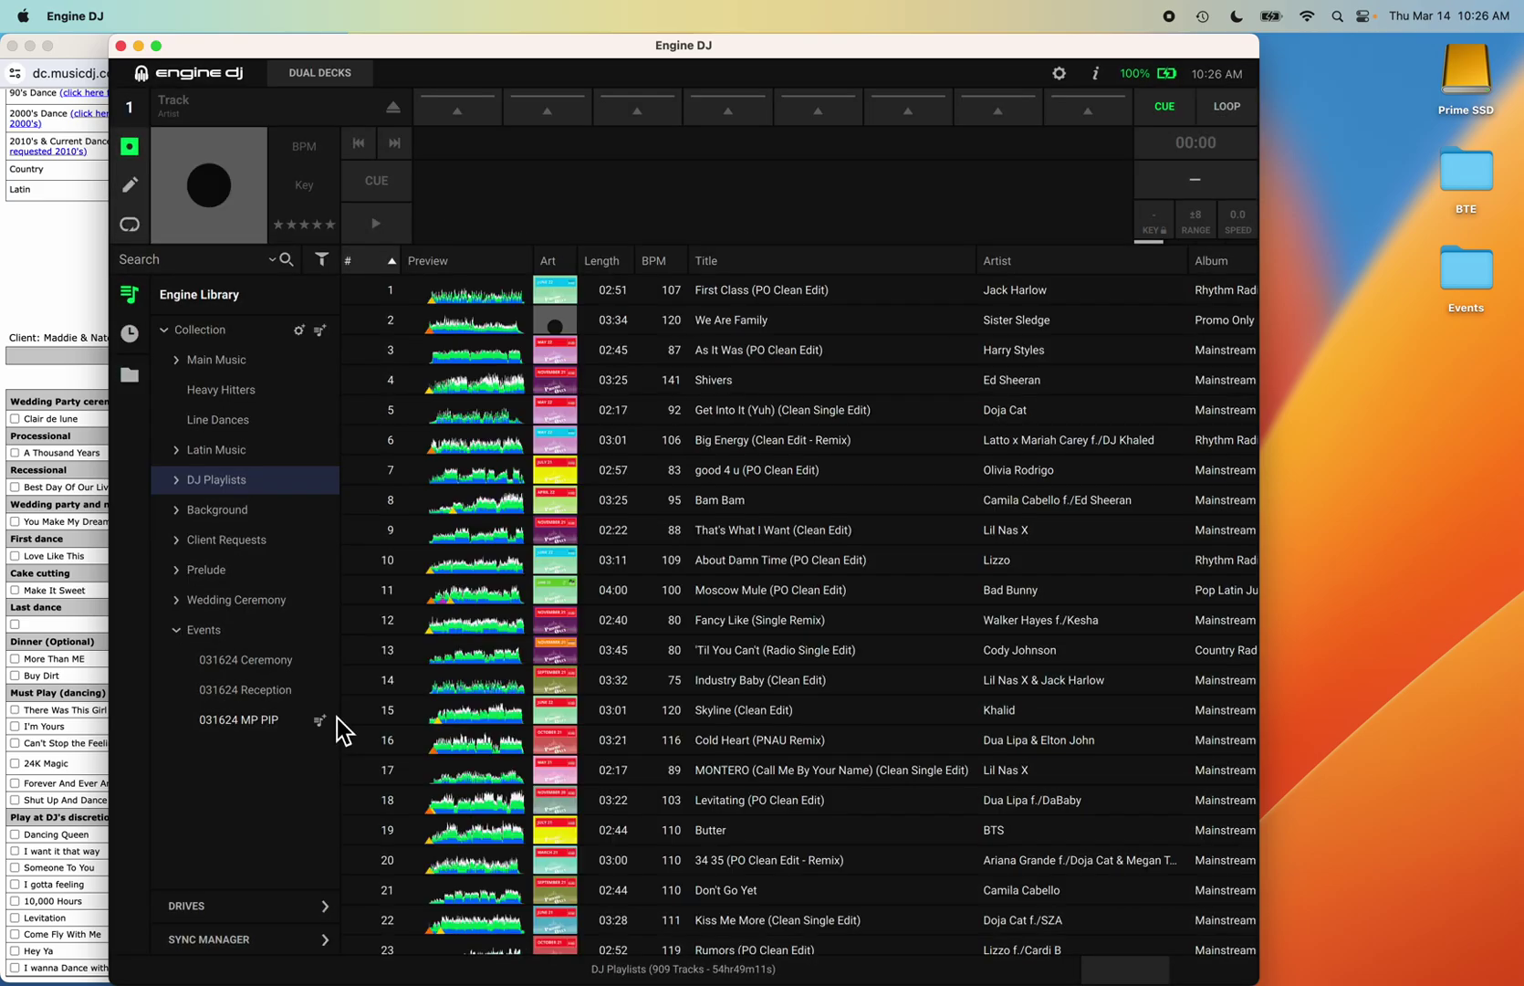
Open the Job Monitor from the status bar to view the running Aggregating drives job.
{"action": "left_click", "coordinate": [1149, 963]}
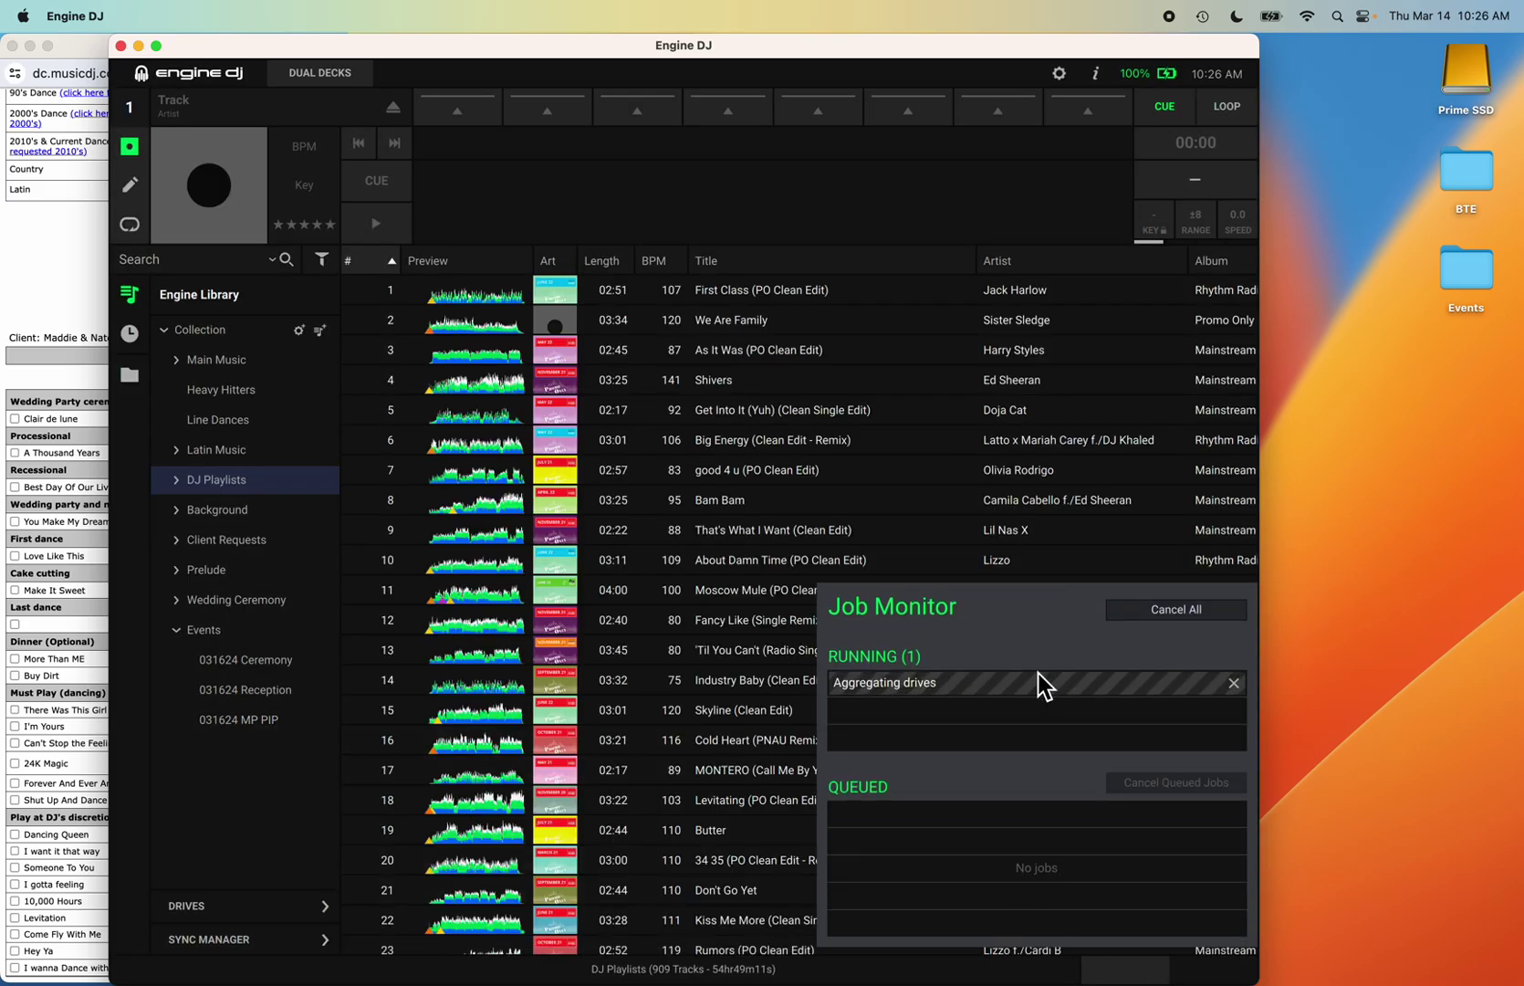